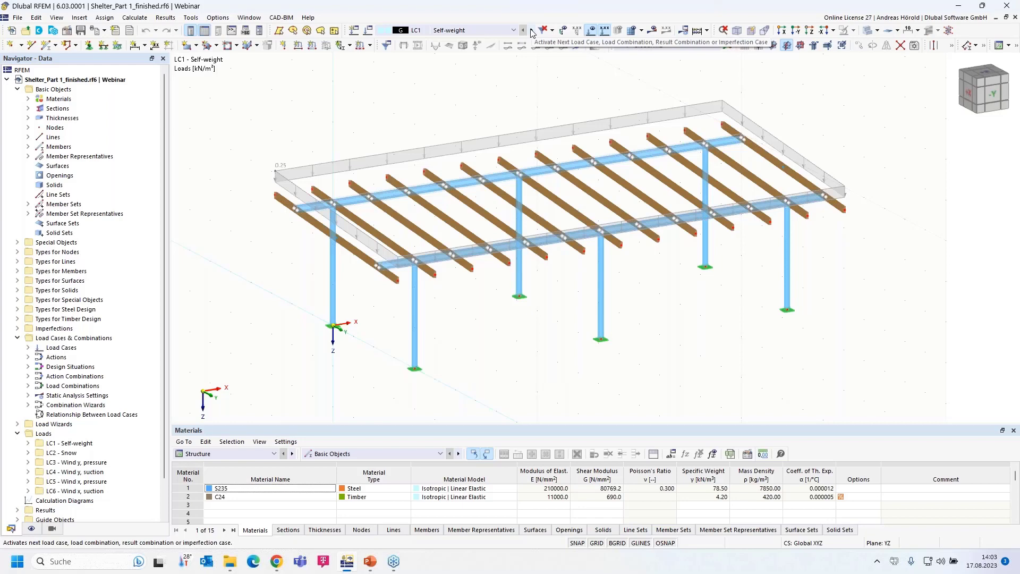
# - Step through the load cases from LC2 Snow to LC6 Wind x, suction to review the loads on the shelter
pyautogui.click(531, 32)
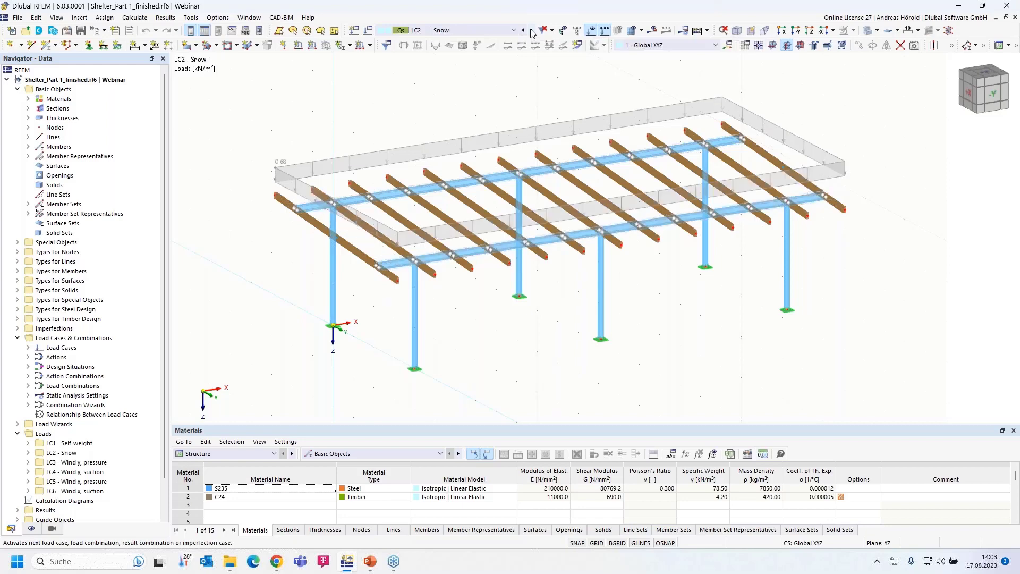
pyautogui.click(531, 32)
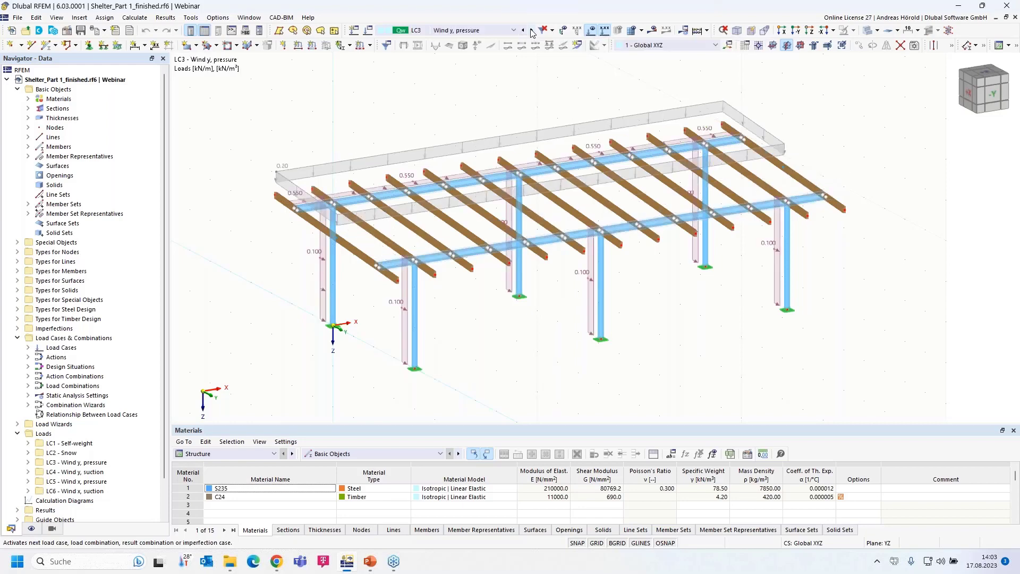
pyautogui.click(531, 32)
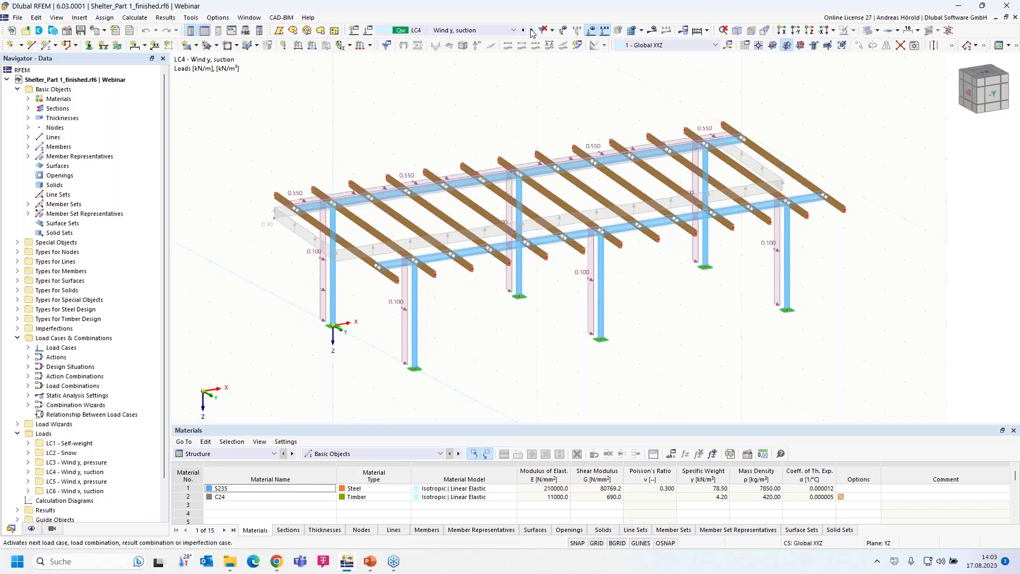
pyautogui.click(531, 31)
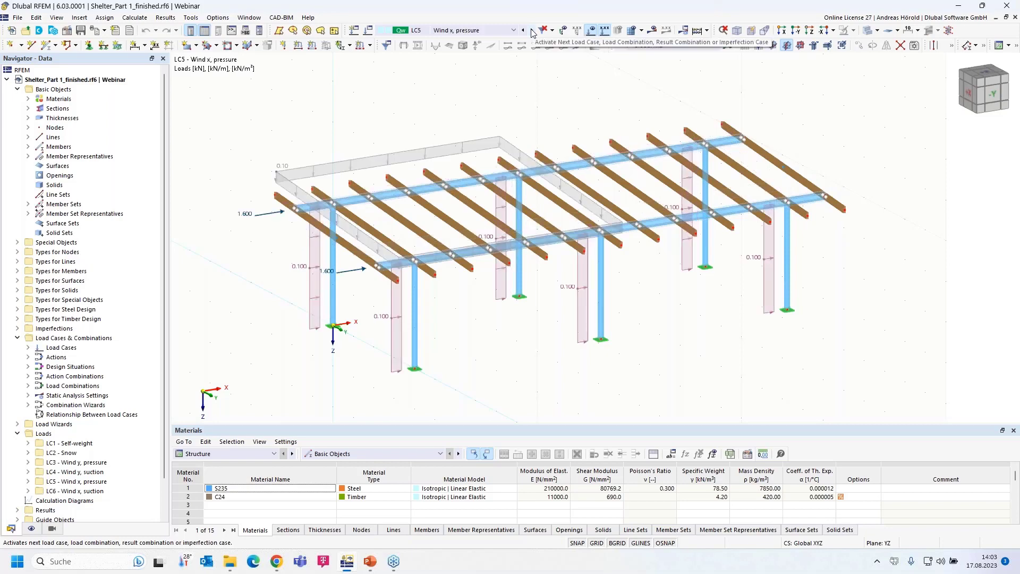
pyautogui.click(531, 30)
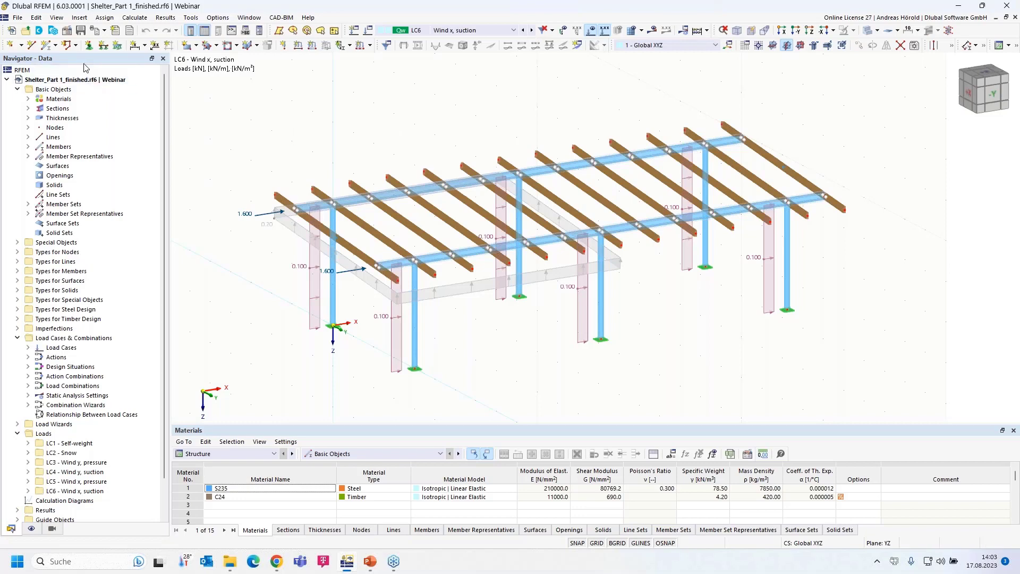
# - Review the model's base data, covering add-ons, standards, settings and the member and member set representatives wizards, and leave it unmodified
pyautogui.click(66, 31)
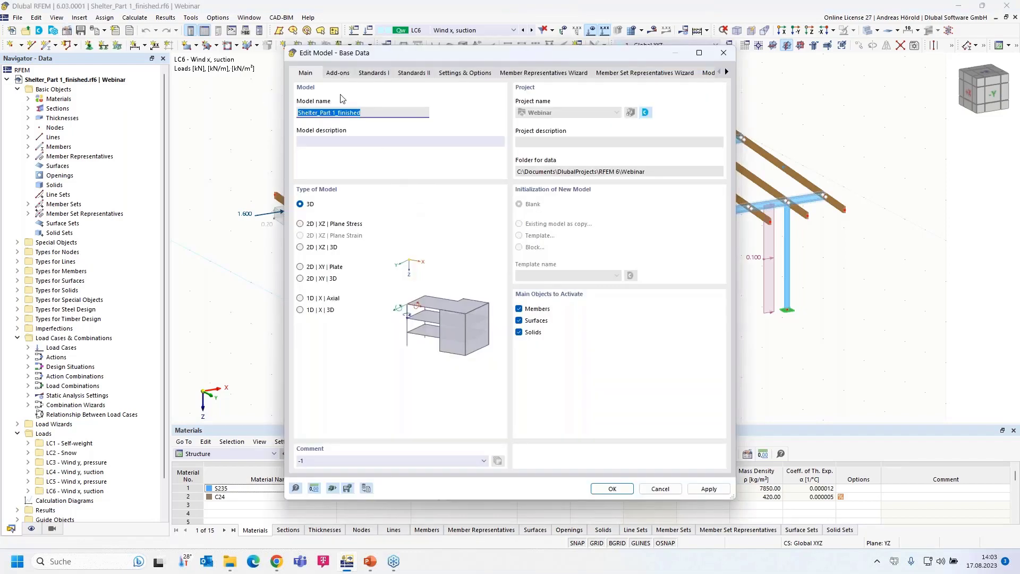
pyautogui.click(337, 75)
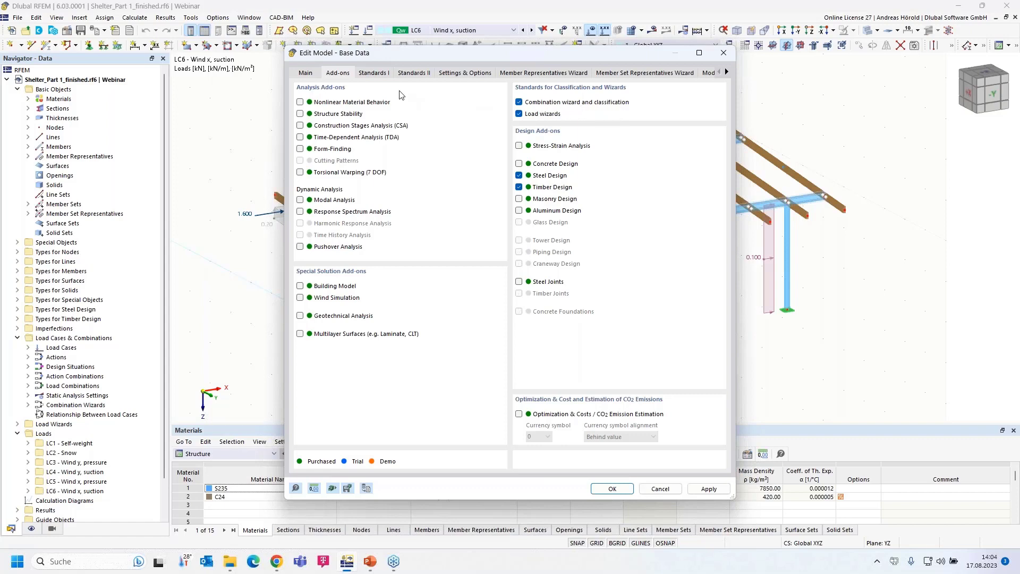
pyautogui.click(374, 74)
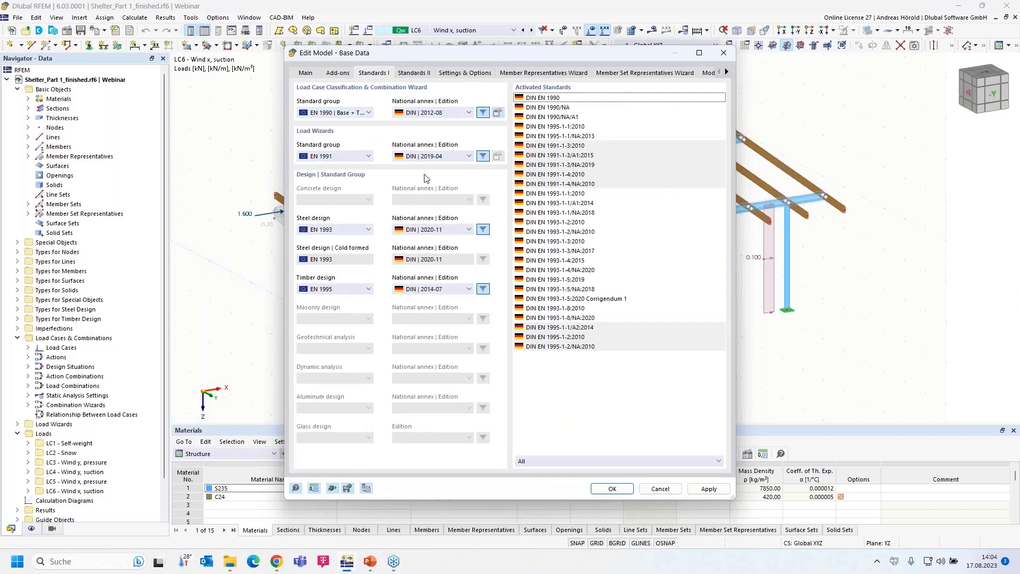
pyautogui.click(458, 77)
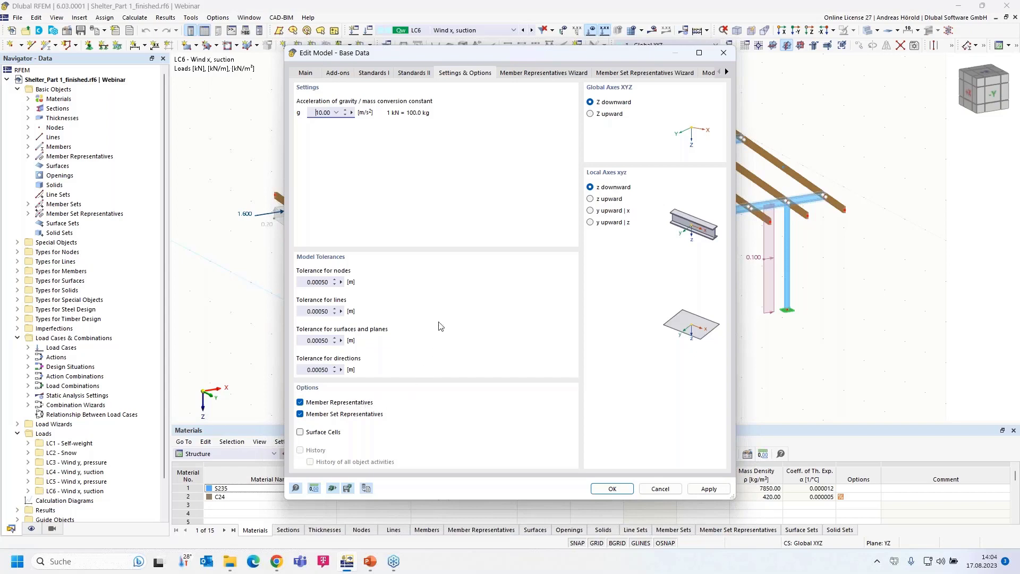
pyautogui.click(535, 73)
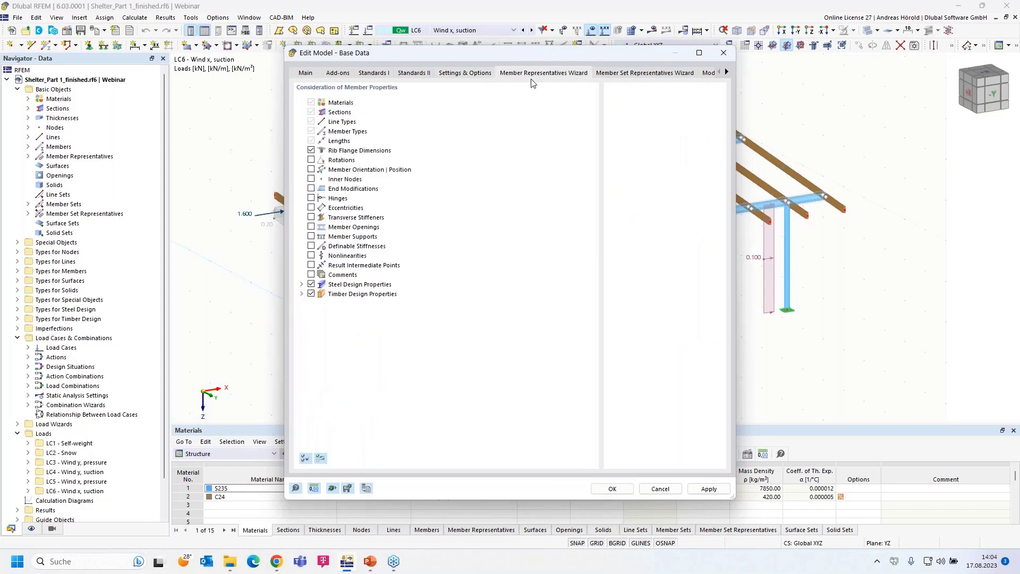
pyautogui.click(302, 284)
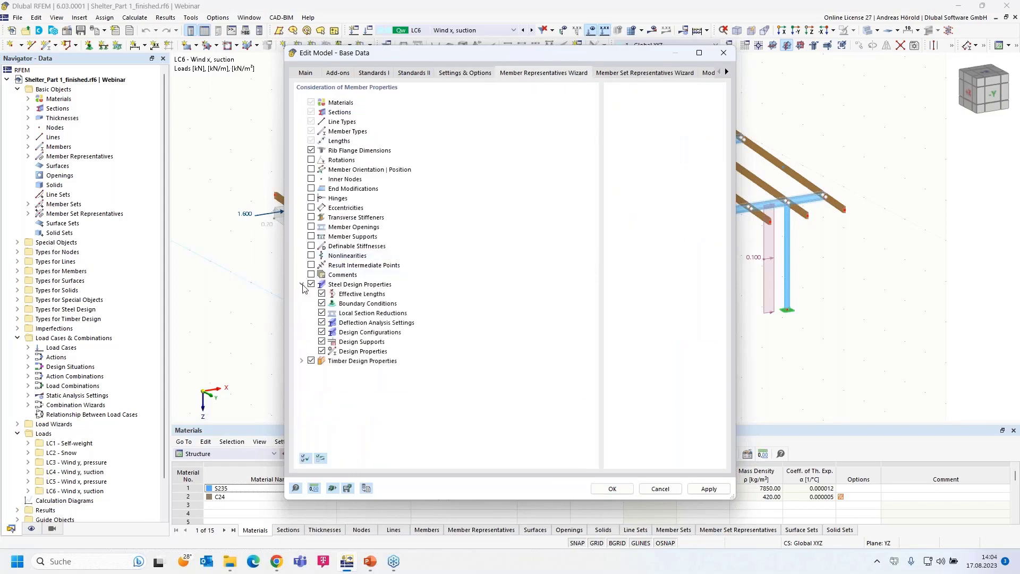
pyautogui.click(301, 360)
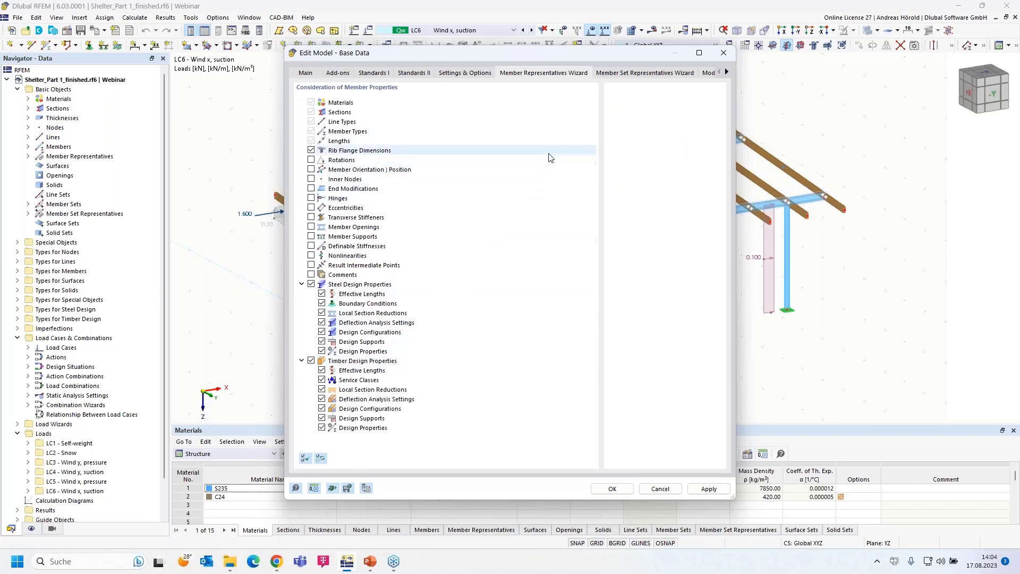
pyautogui.click(625, 75)
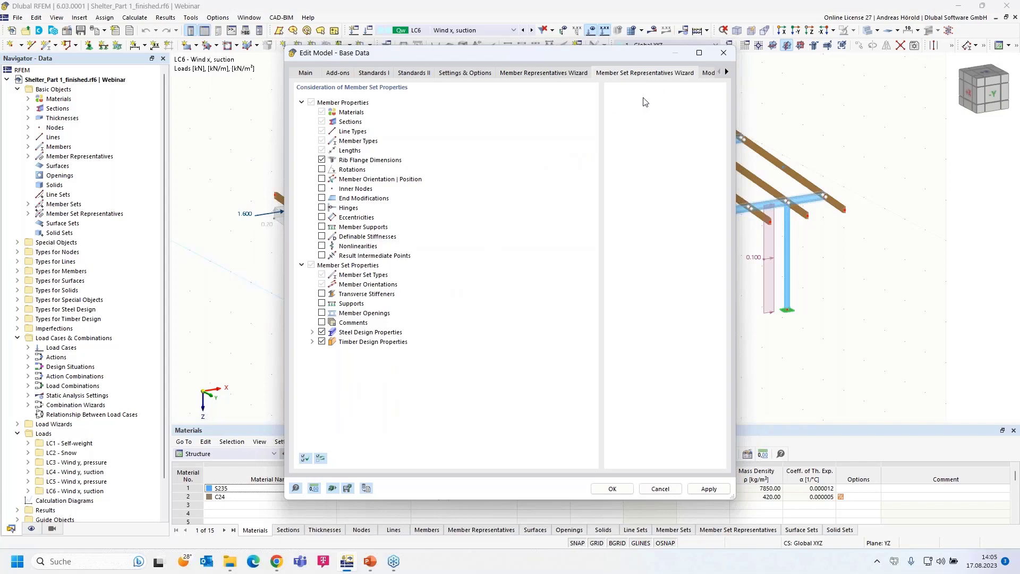
pyautogui.click(659, 488)
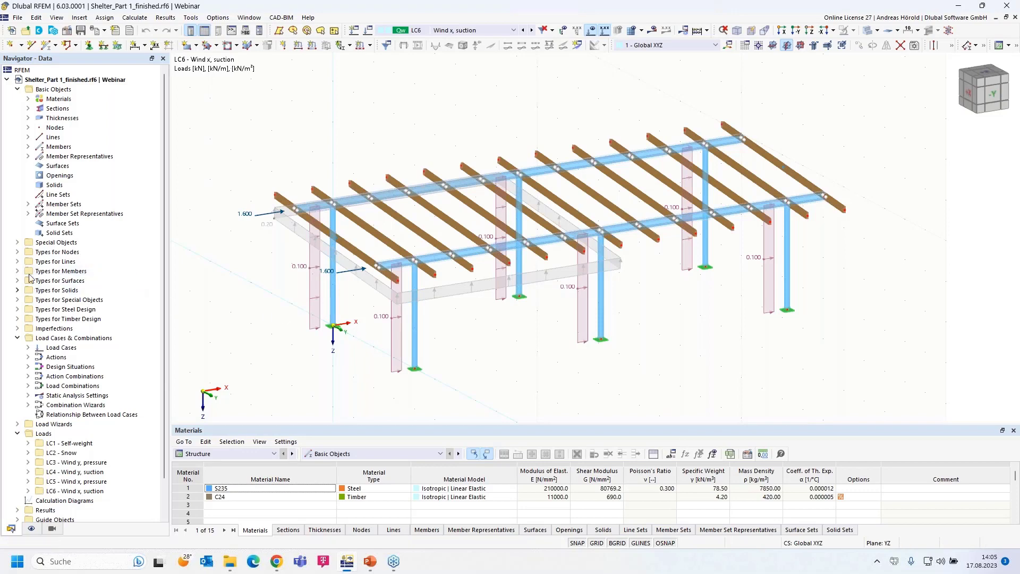
# - Create an imperfection case named Imp. y with the Local Imperfections type
pyautogui.click(17, 328)
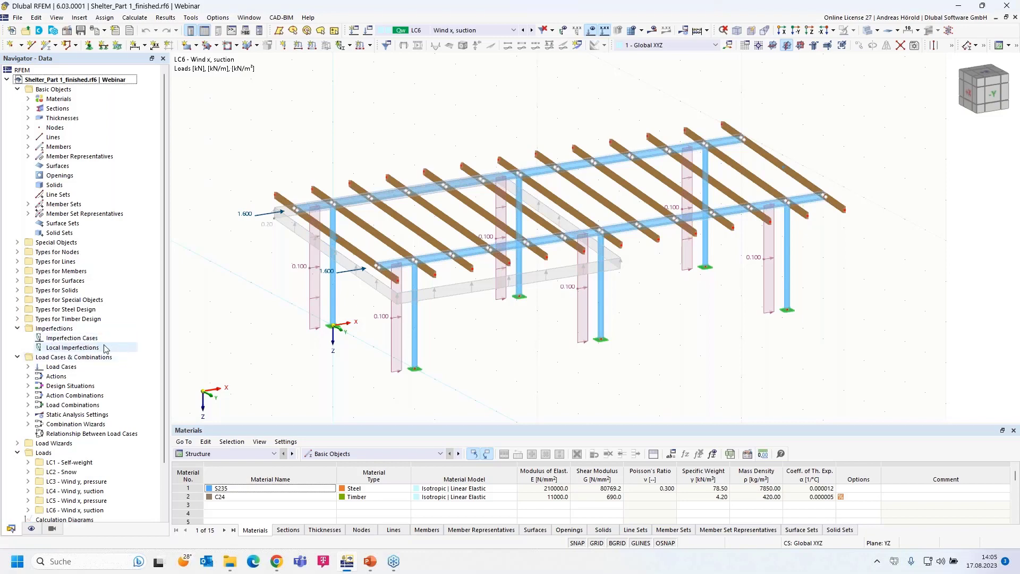
pyautogui.rightClick(71, 341)
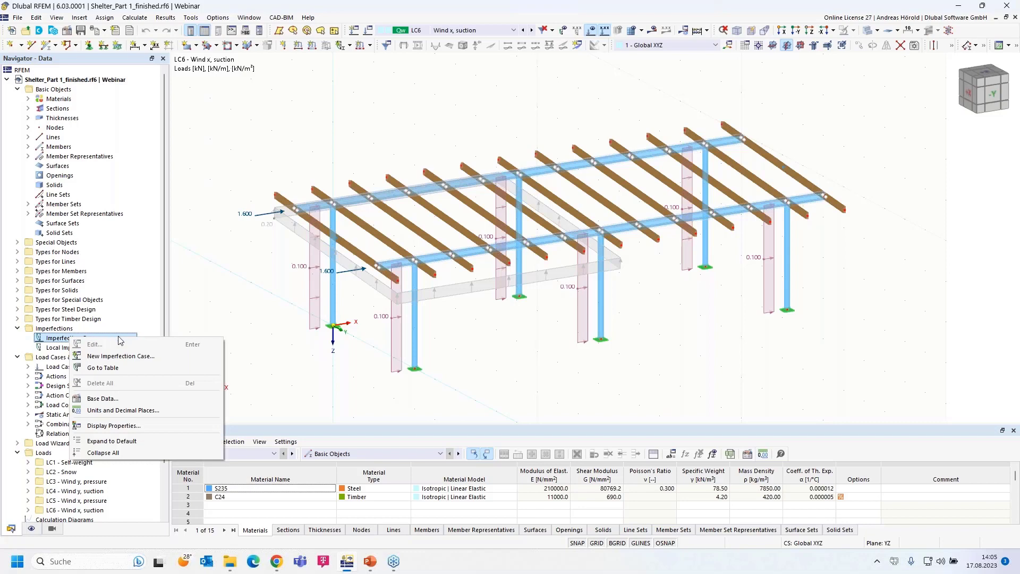
pyautogui.click(142, 357)
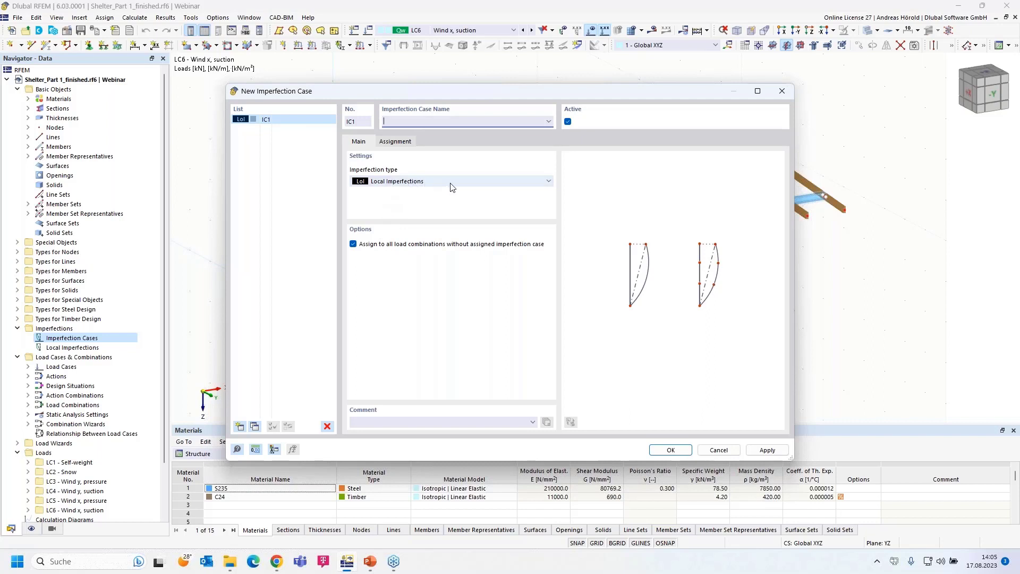
pyautogui.click(525, 183)
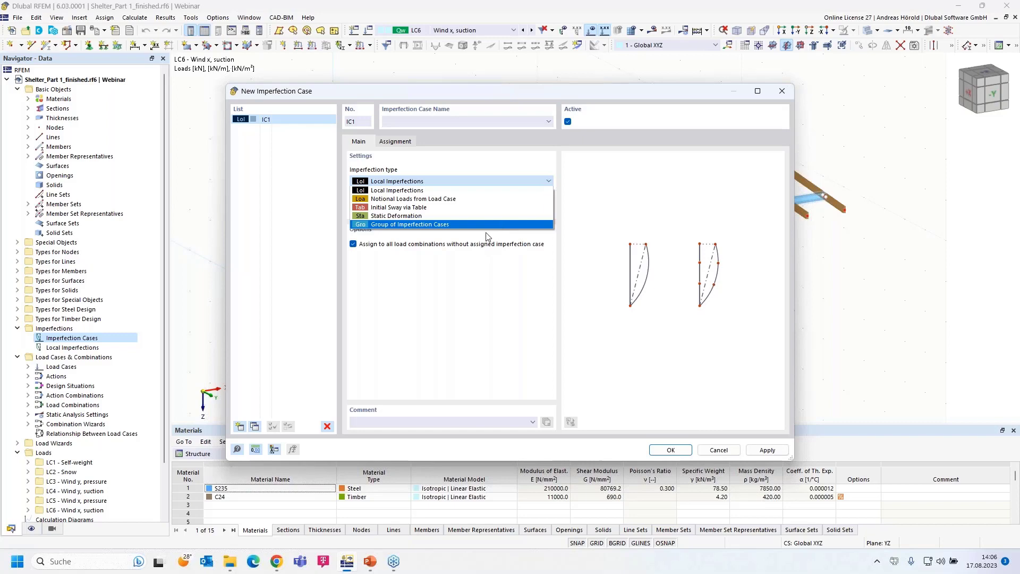
pyautogui.click(486, 242)
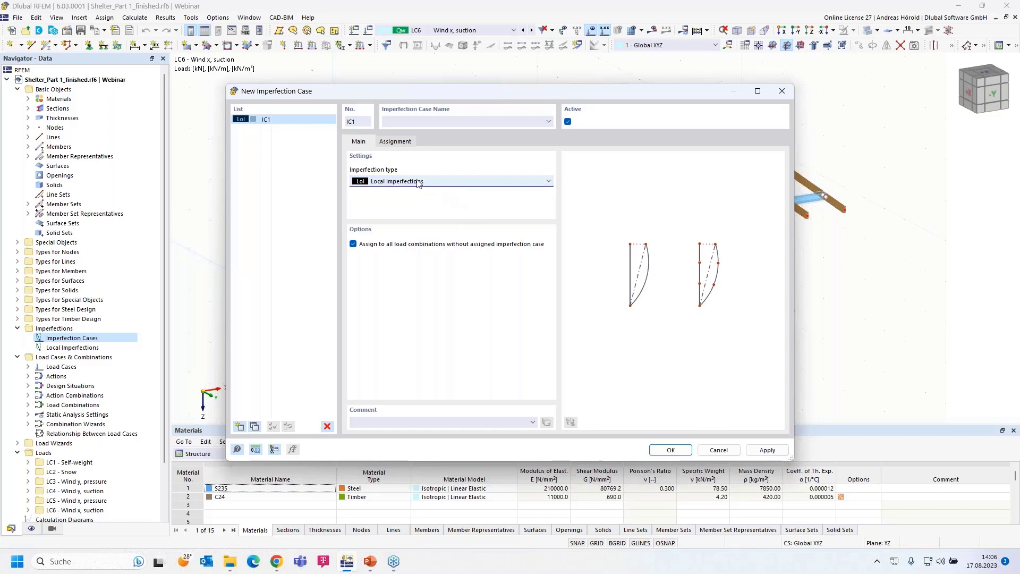
pyautogui.click(401, 120)
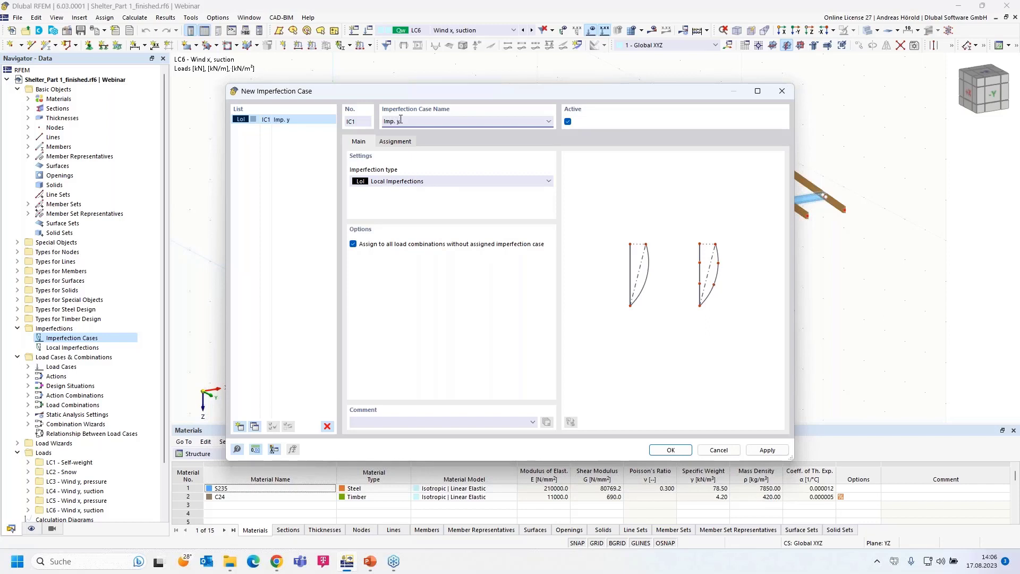
# - Assign LC3 Wind y, pressure and LC4 Wind y, suction to imperfection case Imp. y
pyautogui.click(395, 142)
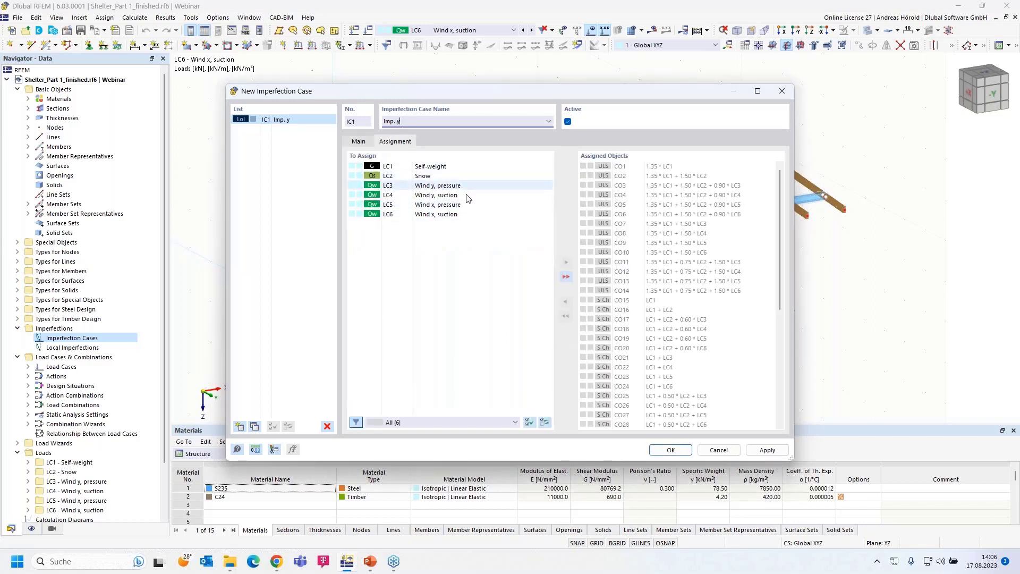
pyautogui.doubleClick(437, 186)
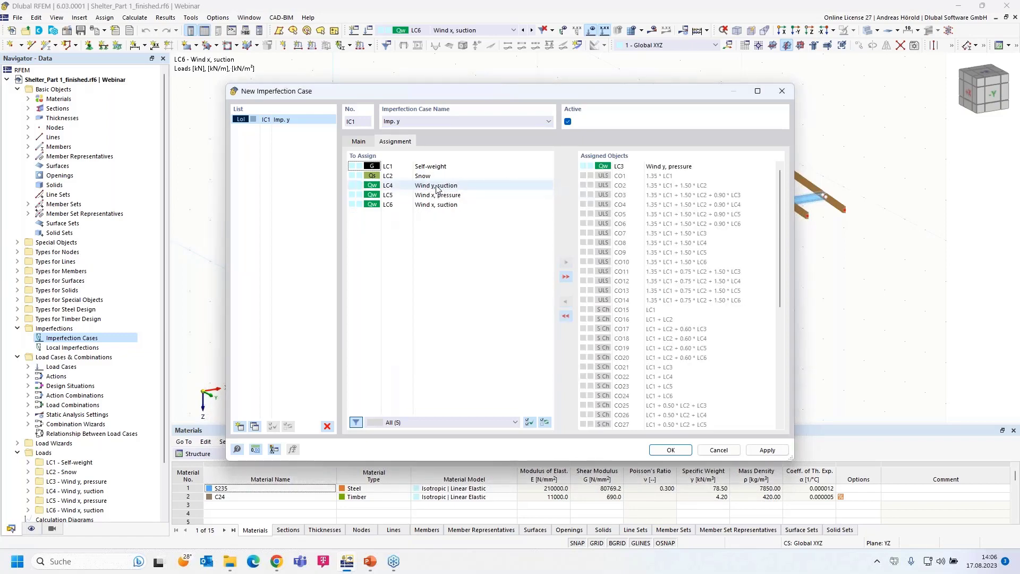
pyautogui.doubleClick(436, 186)
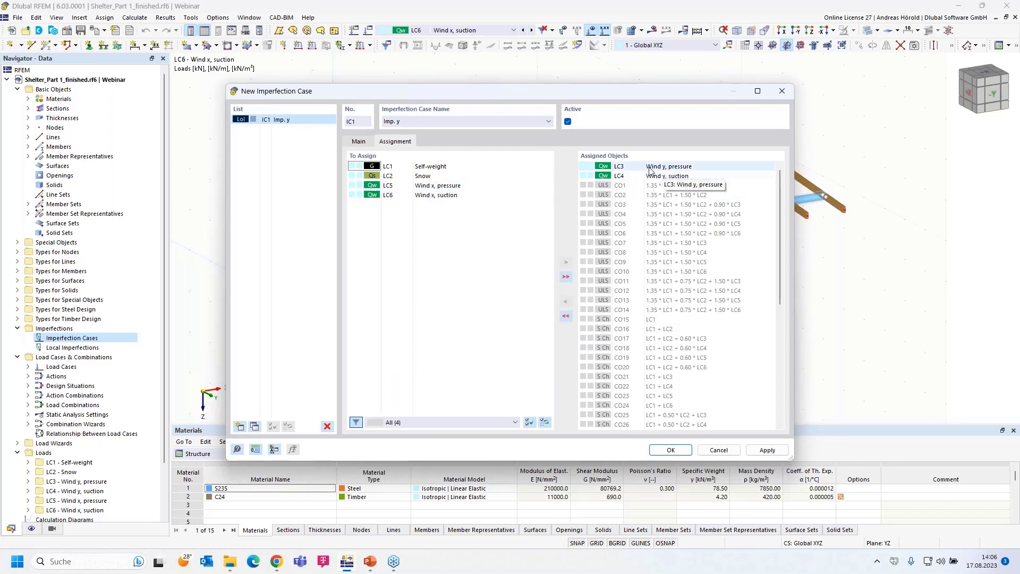
# - Add a second imperfection case named Imp. x and assign LC5 Wind x, pressure and LC6 Wind x, suction to it
pyautogui.click(240, 427)
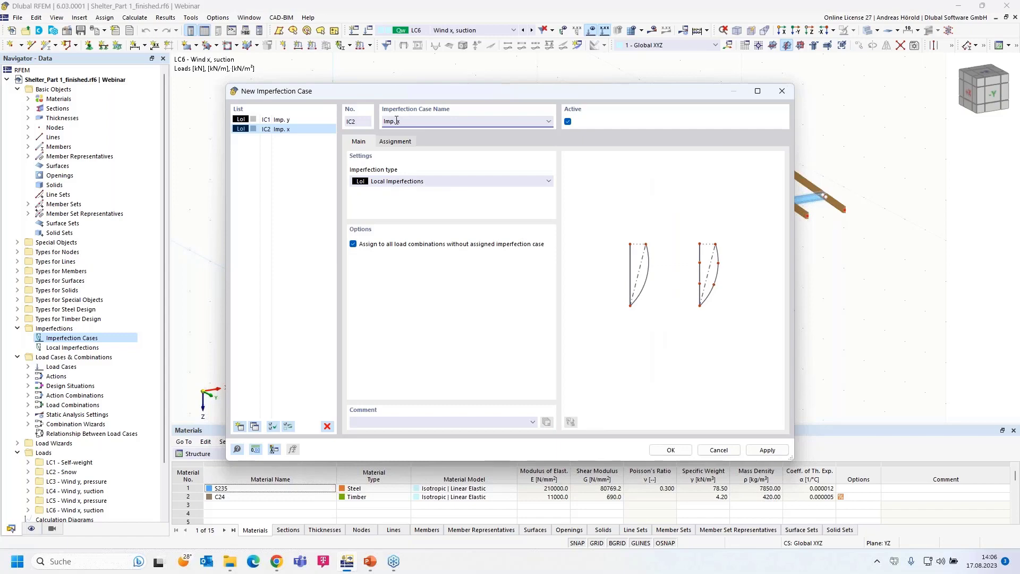
pyautogui.write('Imp. x')
pyautogui.click(394, 141)
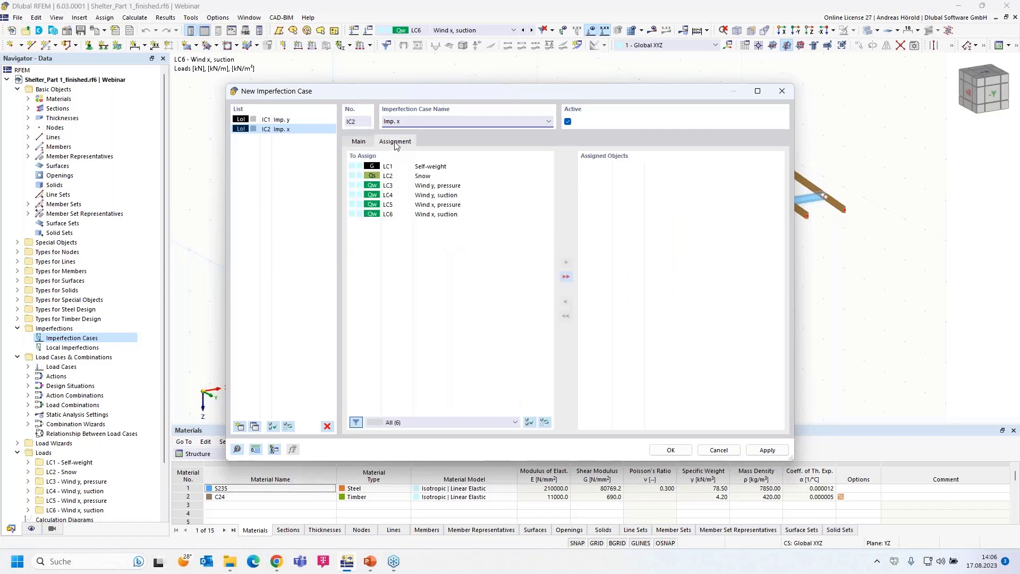
pyautogui.doubleClick(439, 204)
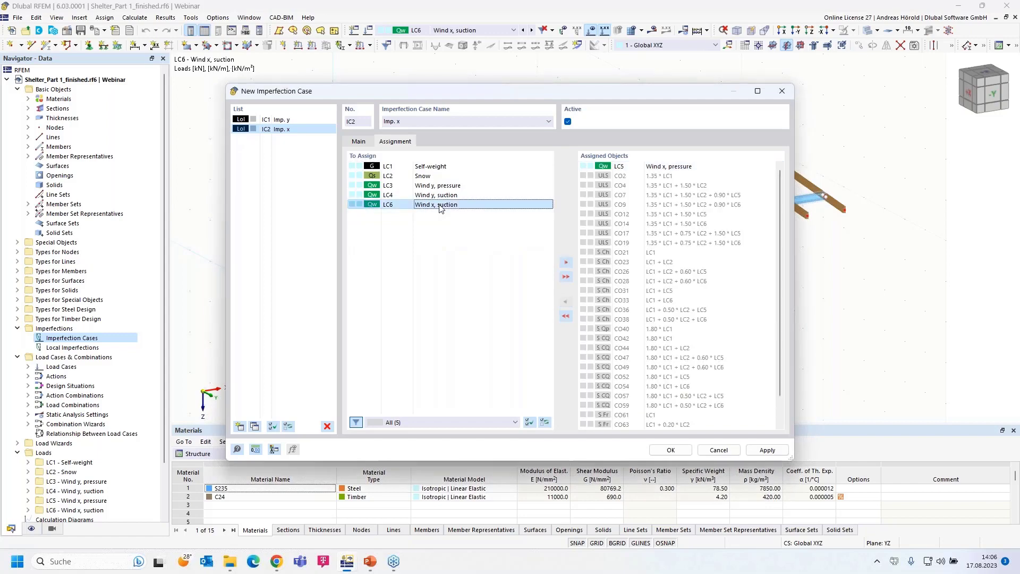
pyautogui.doubleClick(440, 204)
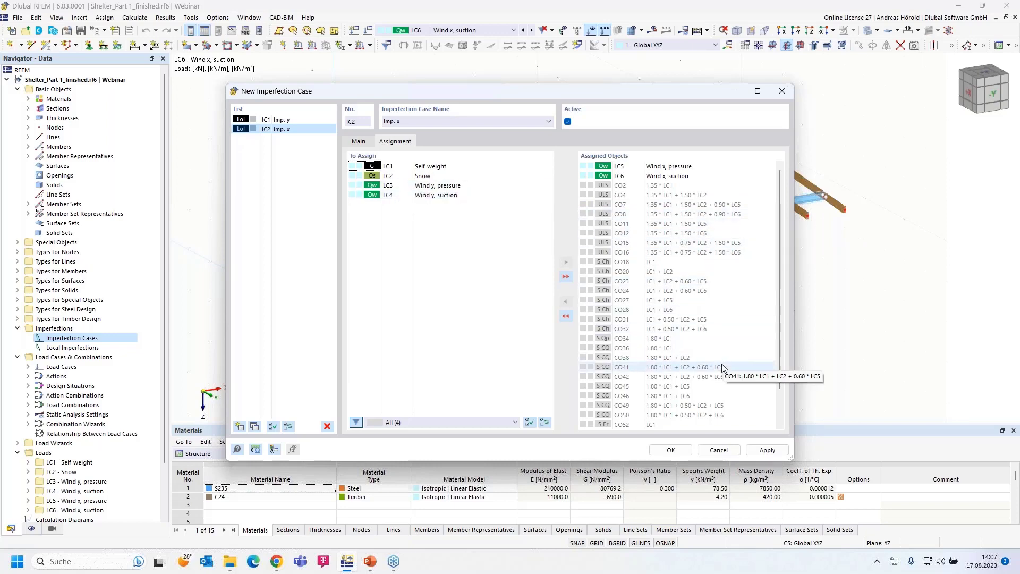
# - Check the load combinations assigned to Imp. x and Imp. y, and accept both imperfection cases
pyautogui.scroll(-2, 721, 367)
pyautogui.scroll(2, 721, 366)
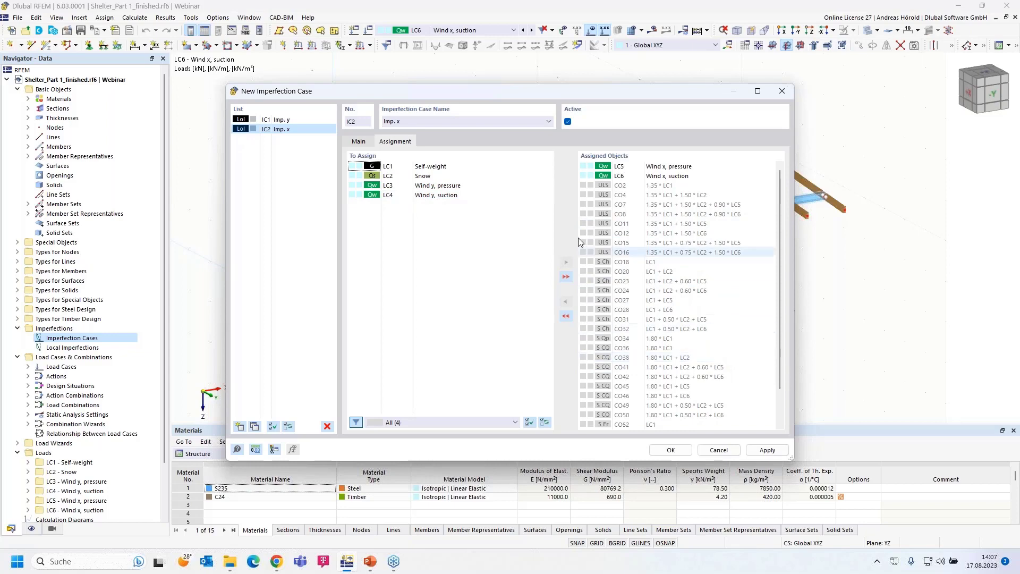
pyautogui.click(283, 120)
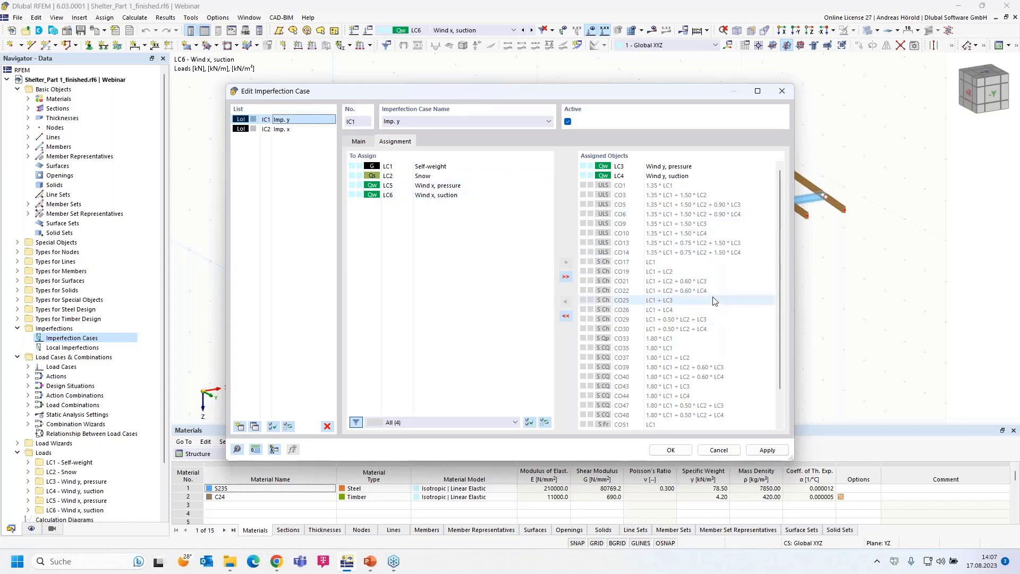
pyautogui.scroll(-1, 713, 302)
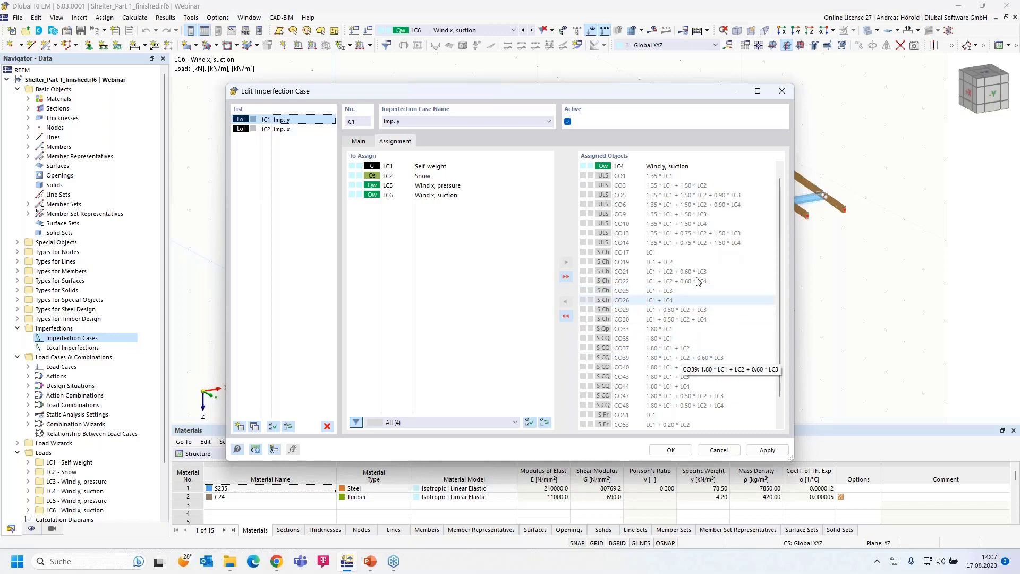
pyautogui.click(671, 450)
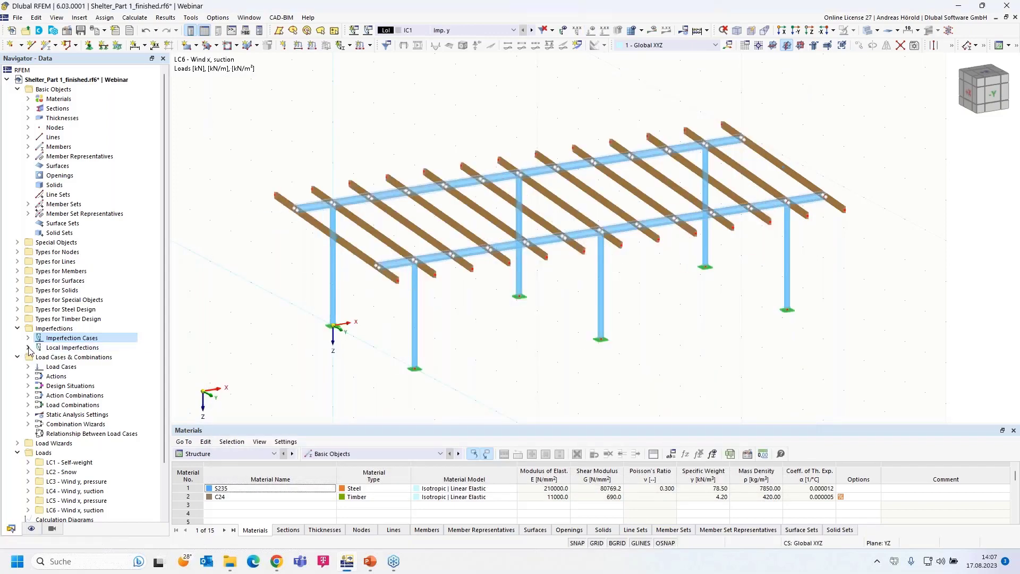
# - Expand the local imperfections of IC1 - Imp. y and look at the commands available for its member imperfections
pyautogui.click(28, 348)
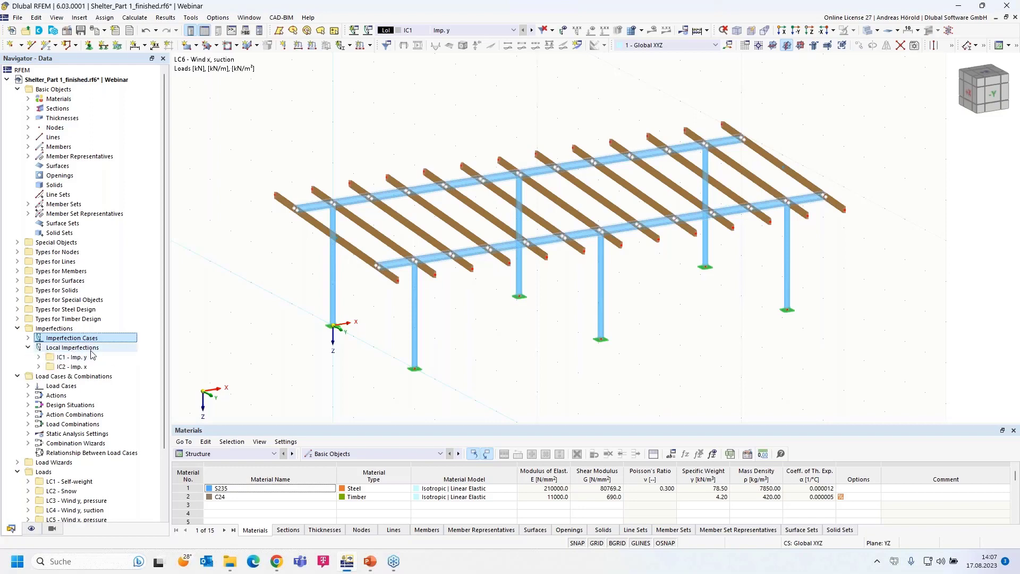
pyautogui.click(39, 357)
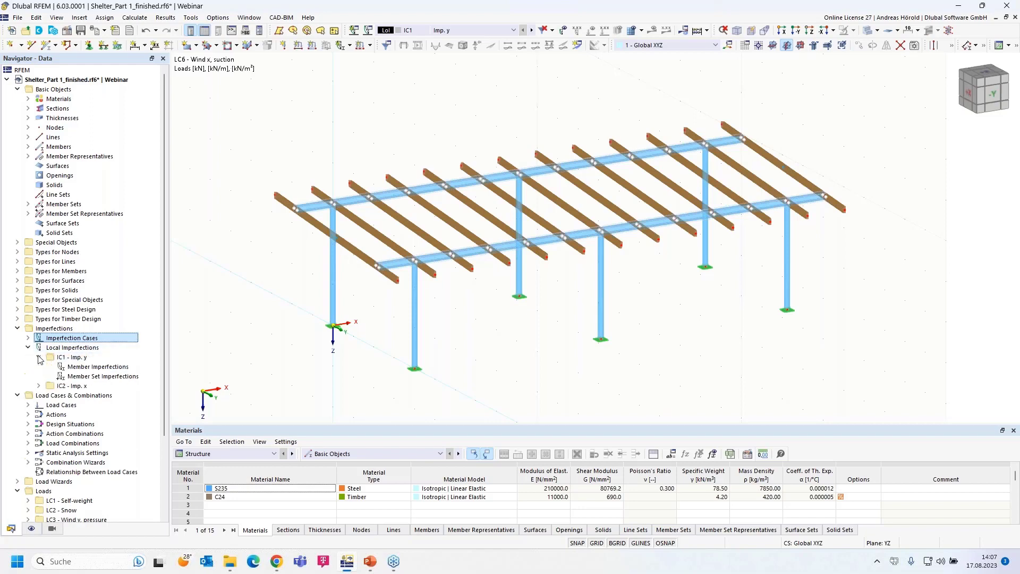
pyautogui.rightClick(89, 370)
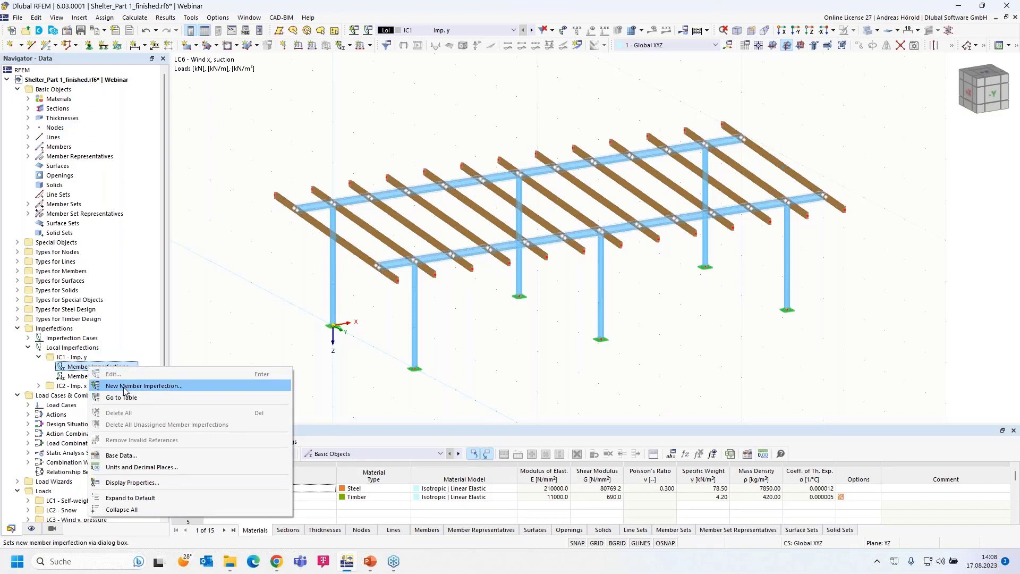
pyautogui.click(217, 308)
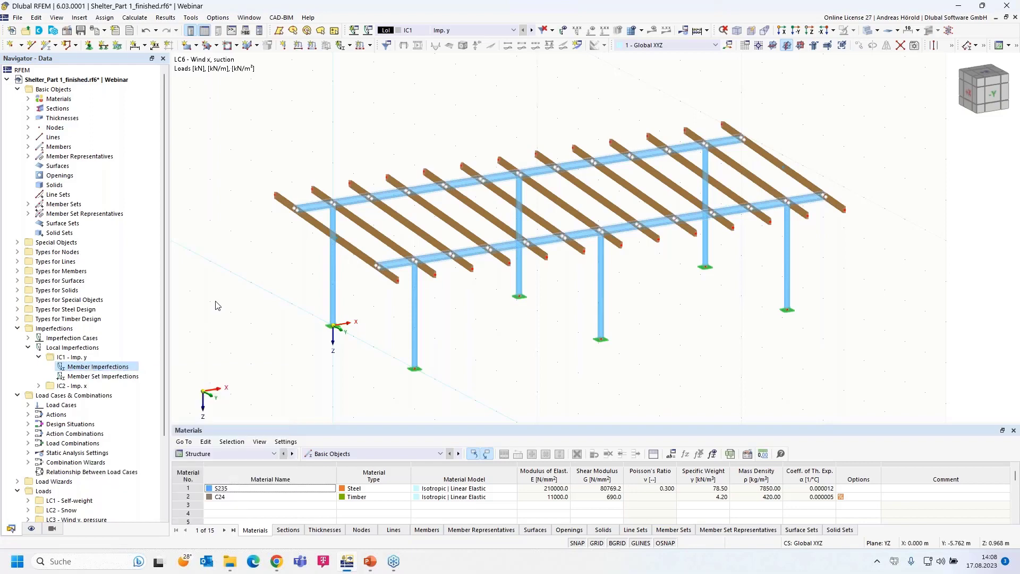
# - Create a member imperfection in IC1 - Imp. y with type Initial Sway and definition type EN 1993-1-1
pyautogui.click(350, 46)
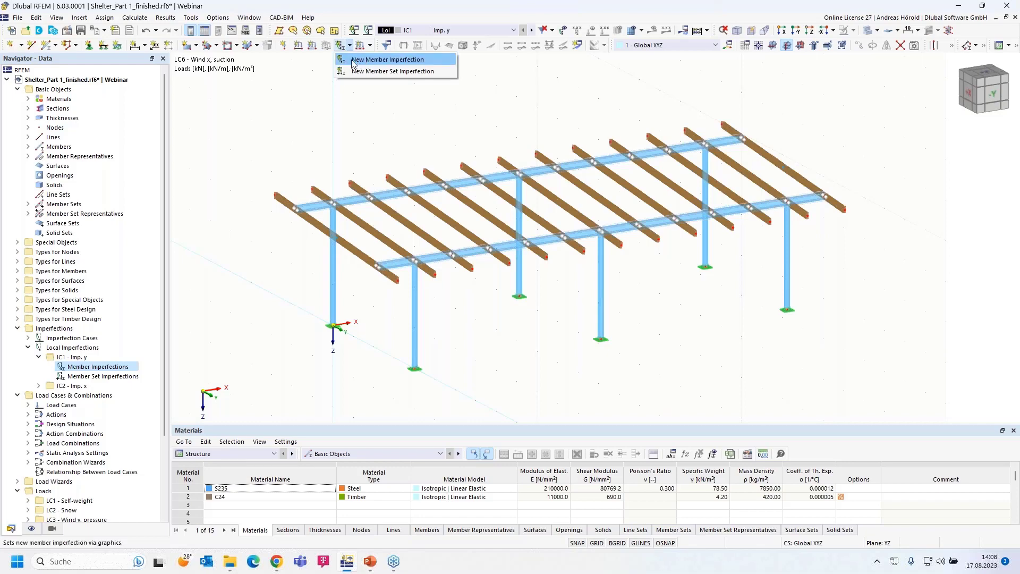
pyautogui.click(353, 61)
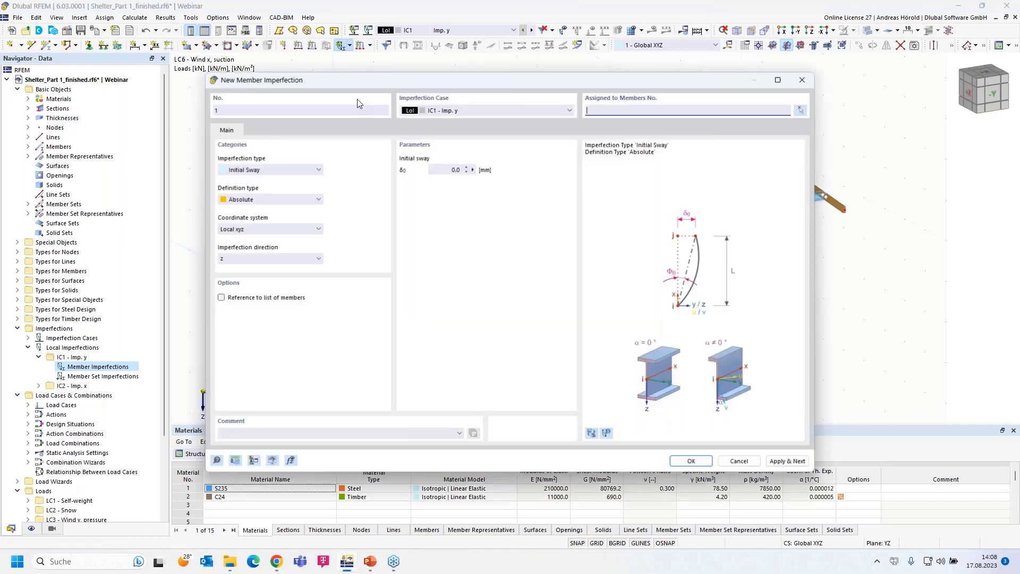
pyautogui.click(486, 111)
pyautogui.click(486, 110)
pyautogui.click(486, 111)
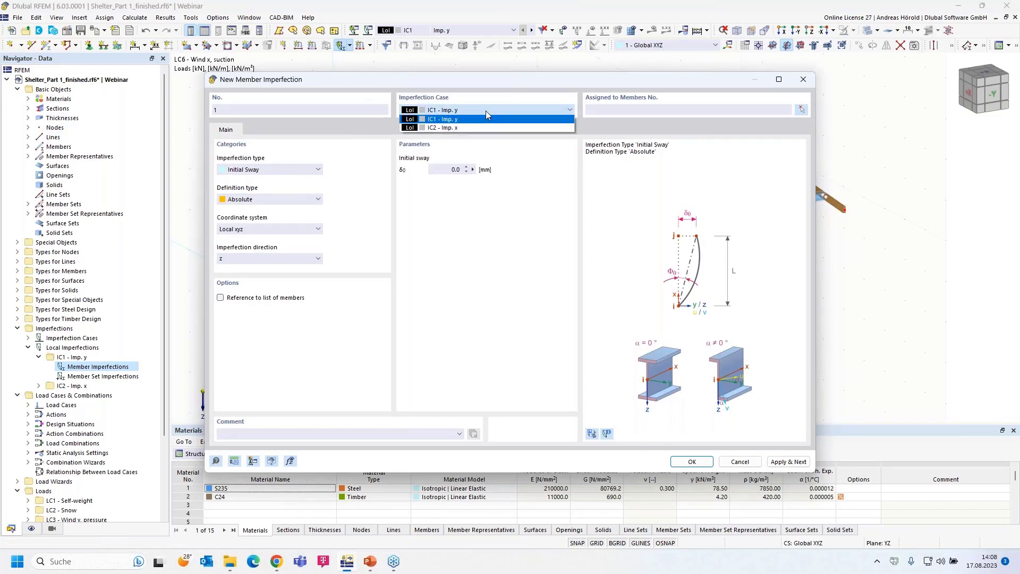
pyautogui.click(485, 111)
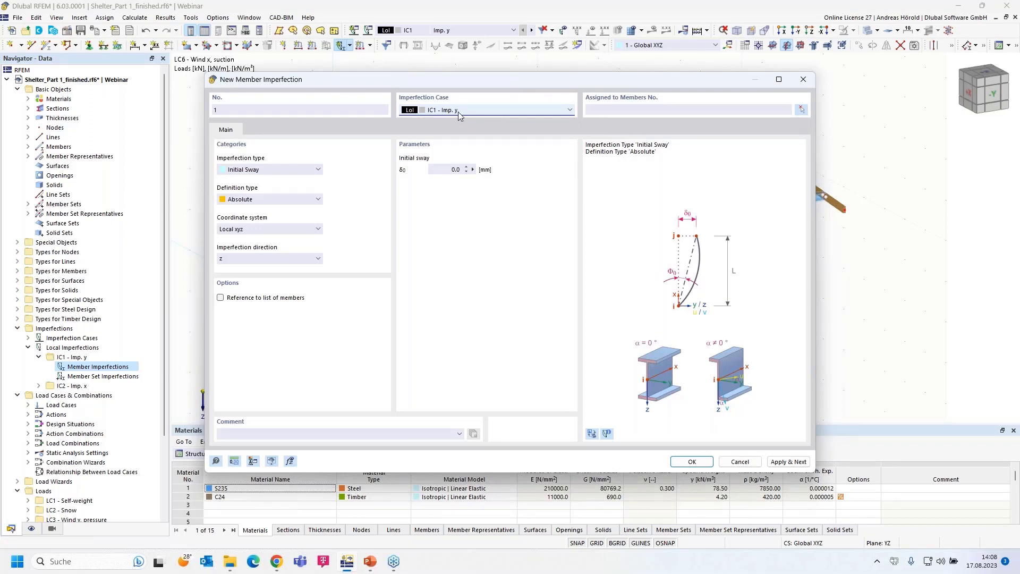
pyautogui.click(272, 169)
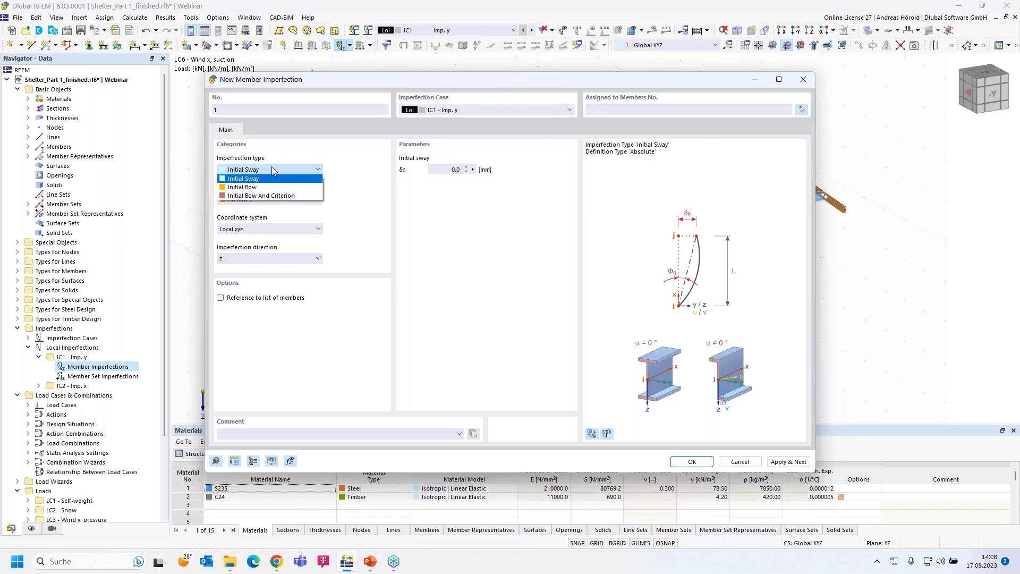
pyautogui.click(272, 169)
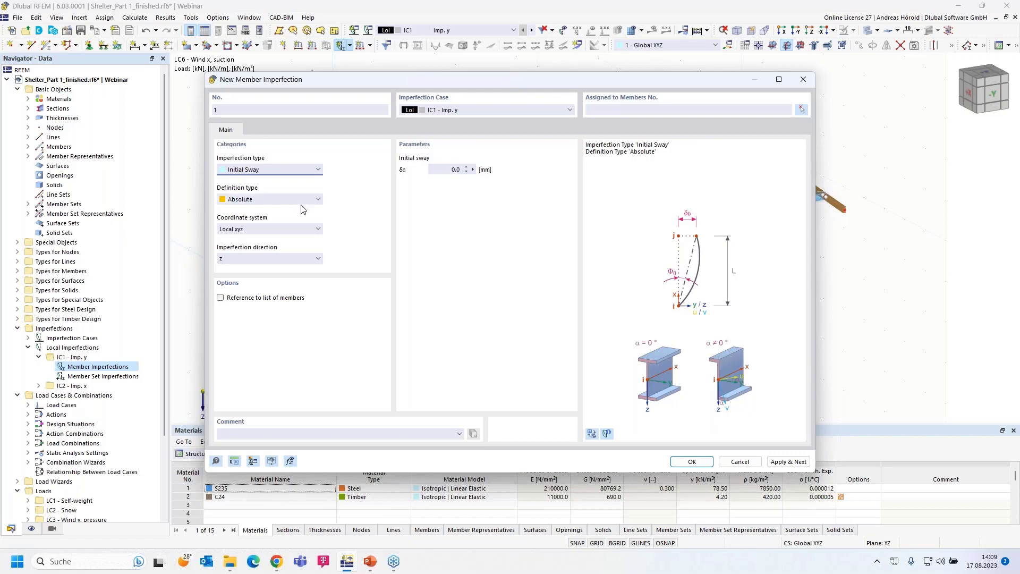
pyautogui.click(283, 200)
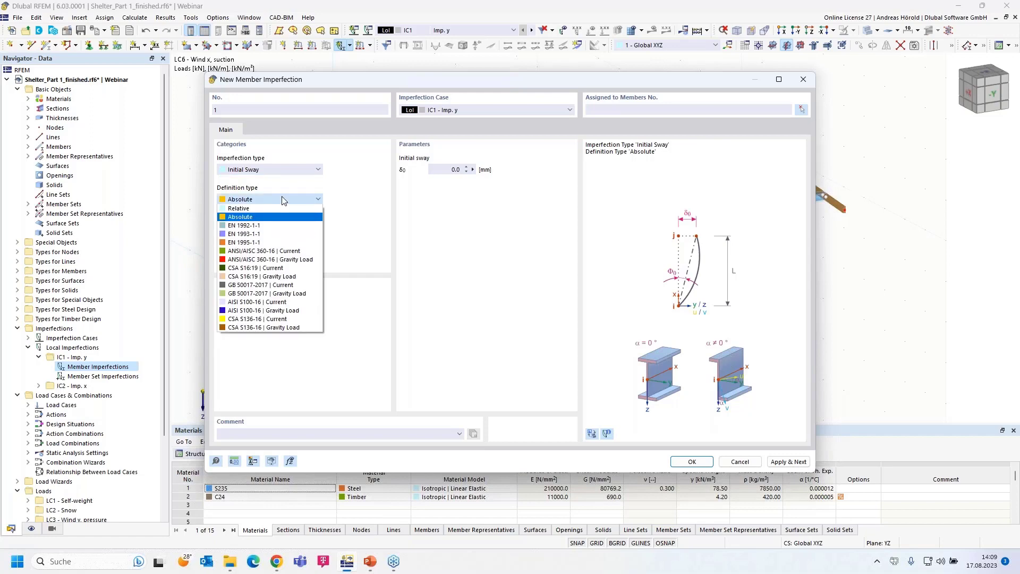
pyautogui.click(283, 234)
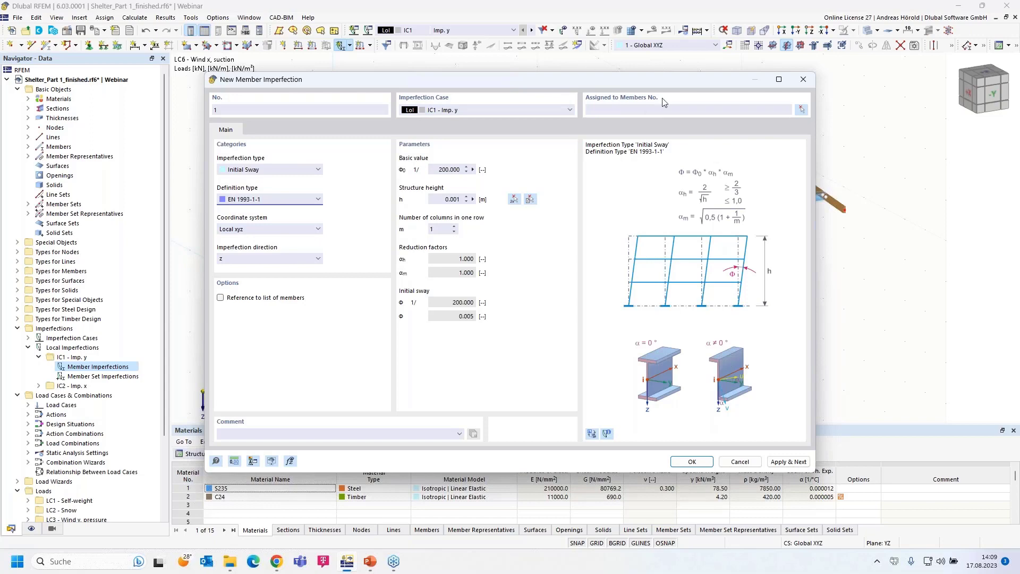
# - Set the sway imperfection's direction to the members' local y axis
pyautogui.moveTo(667, 81); pyautogui.dragTo(538, 74)
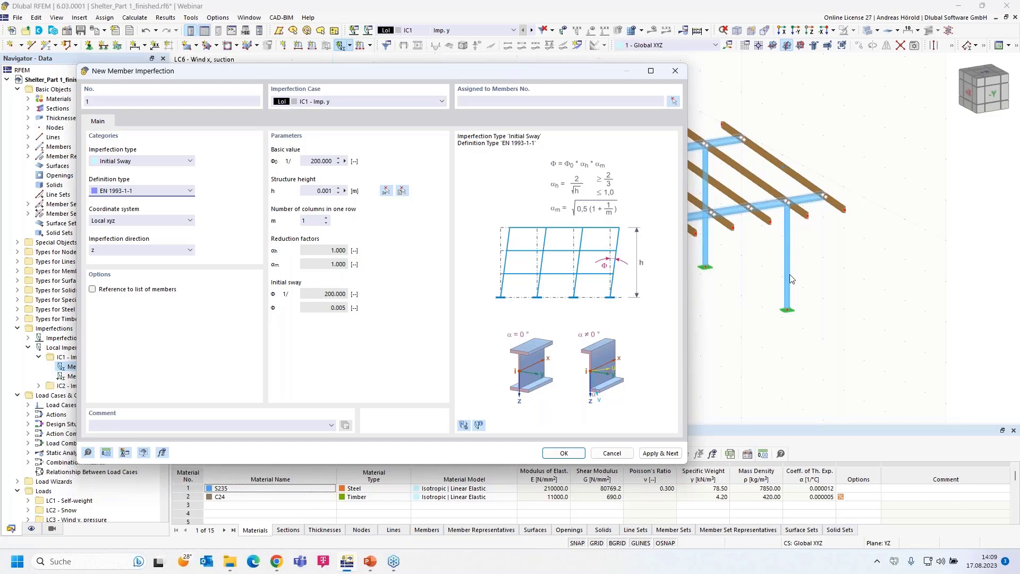
pyautogui.click(175, 252)
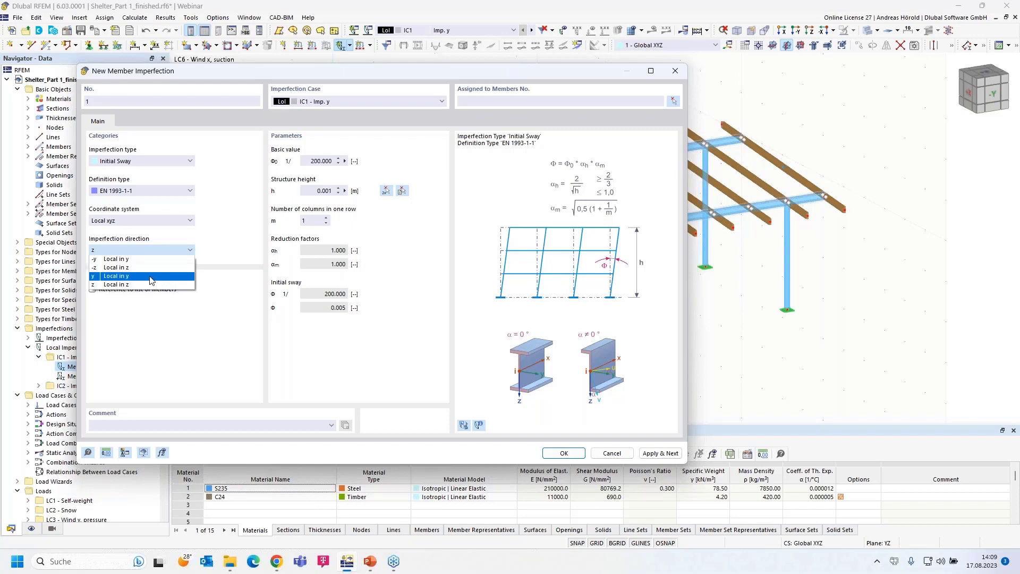
pyautogui.click(151, 277)
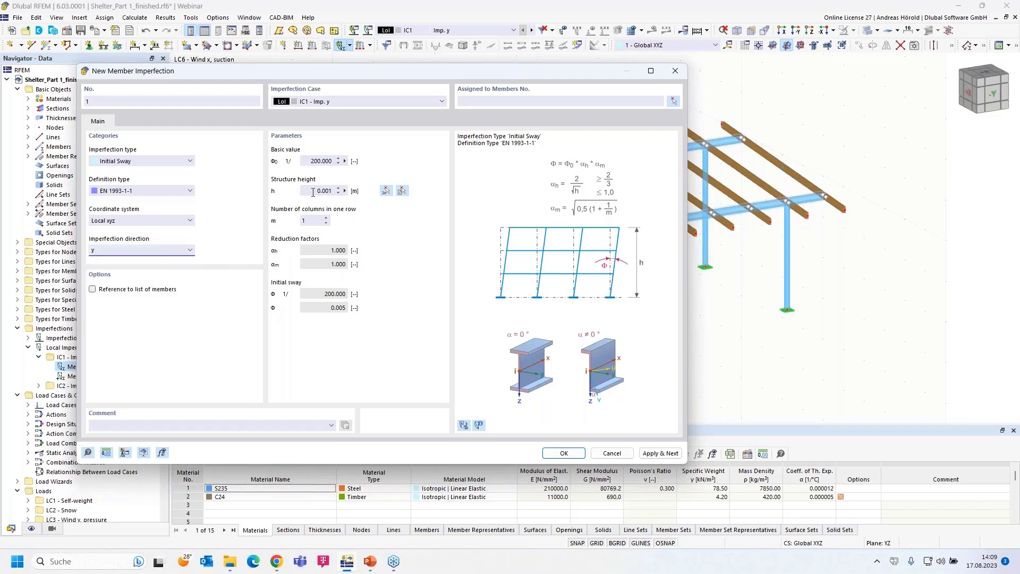
# - Set the structure height to 3.000 m by measuring from the base to the top of the column at the origin
pyautogui.click(345, 190)
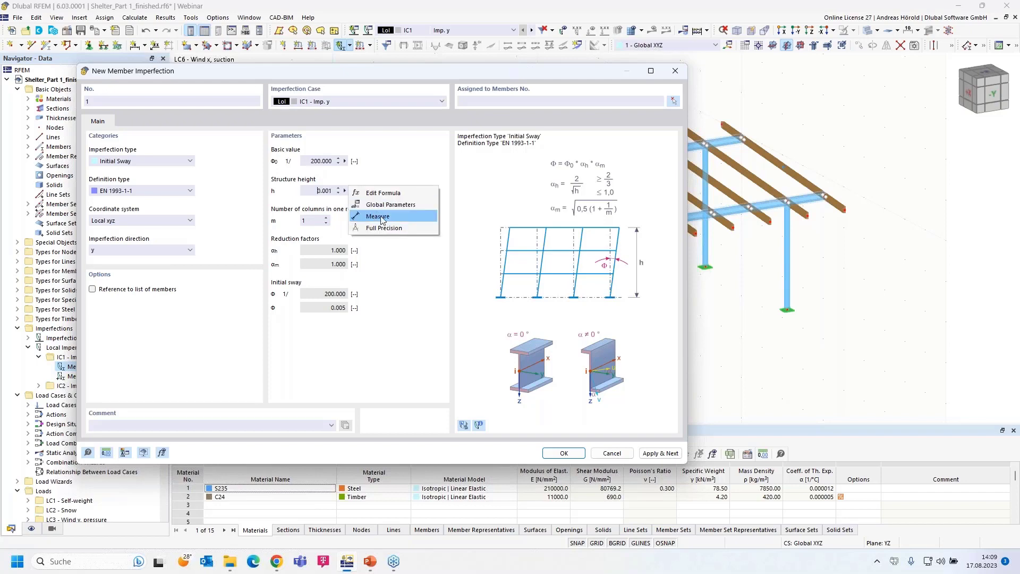
pyautogui.click(382, 217)
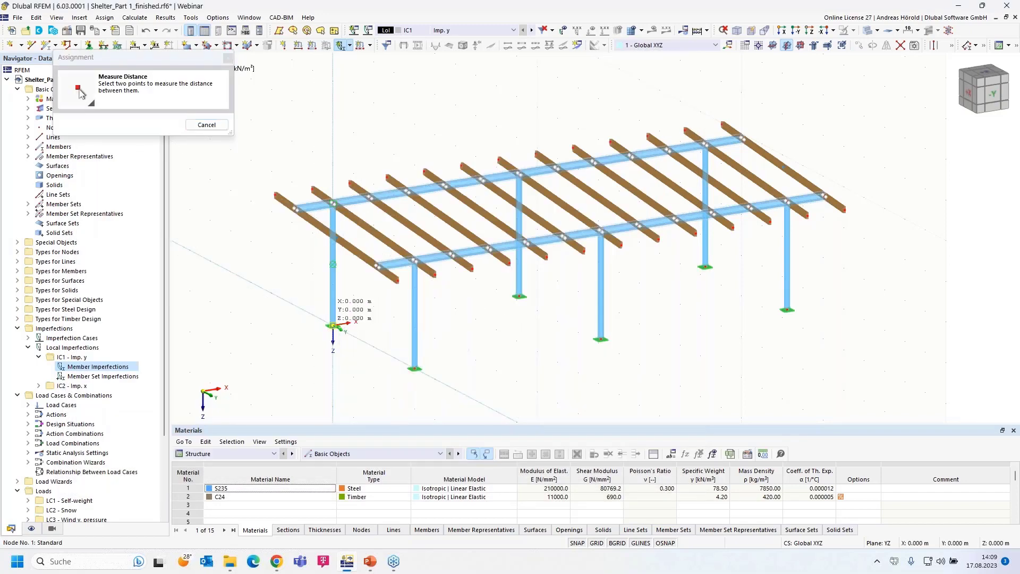
pyautogui.click(333, 325)
pyautogui.click(333, 203)
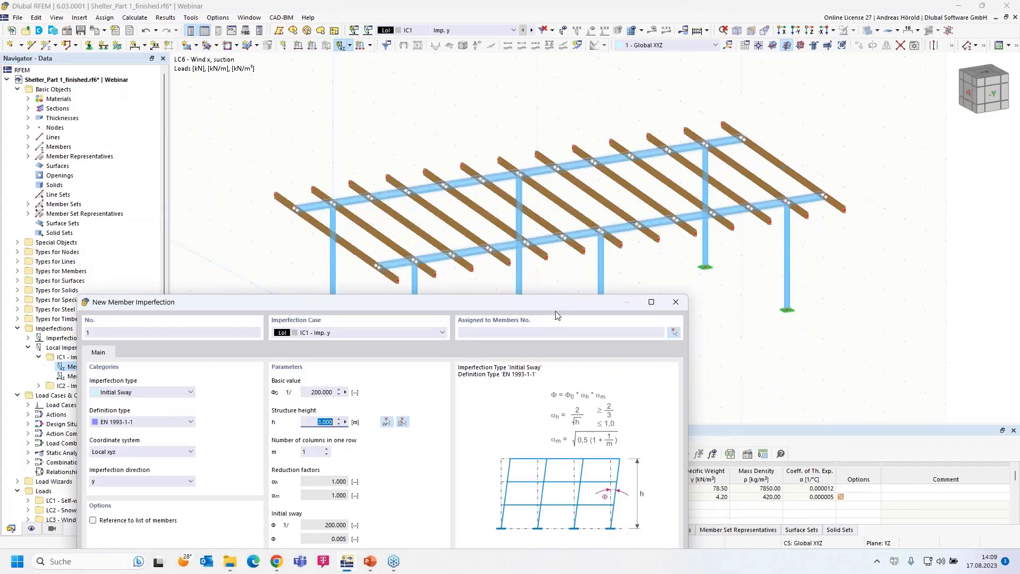
pyautogui.moveTo(539, 302); pyautogui.dragTo(569, 221)
pyautogui.moveTo(584, 186); pyautogui.dragTo(638, 40)
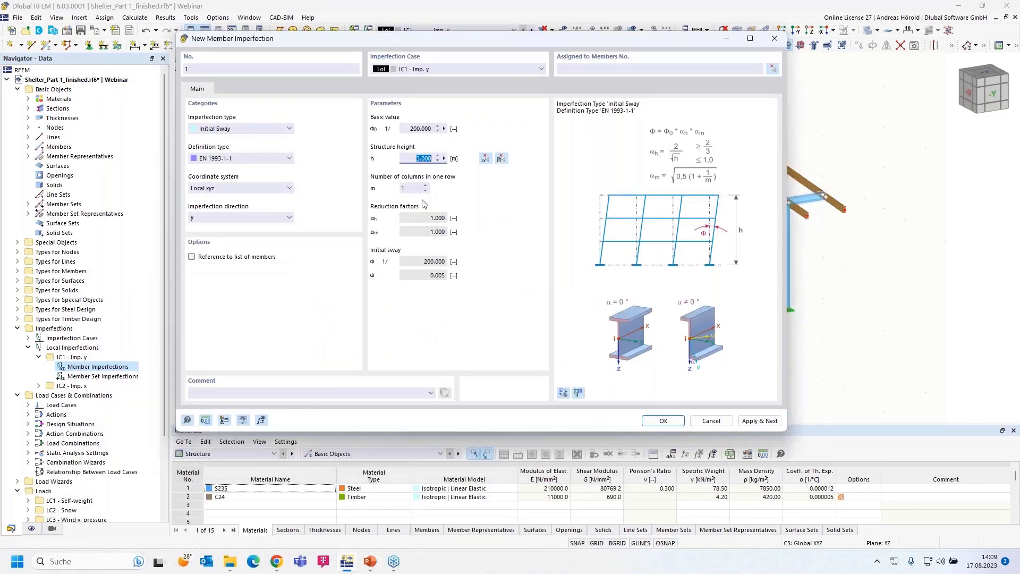
# - Set the number of columns in one row to 2 and accept the imperfection without assigning any members
pyautogui.click(426, 186)
pyautogui.moveTo(580, 40); pyautogui.dragTo(407, 61)
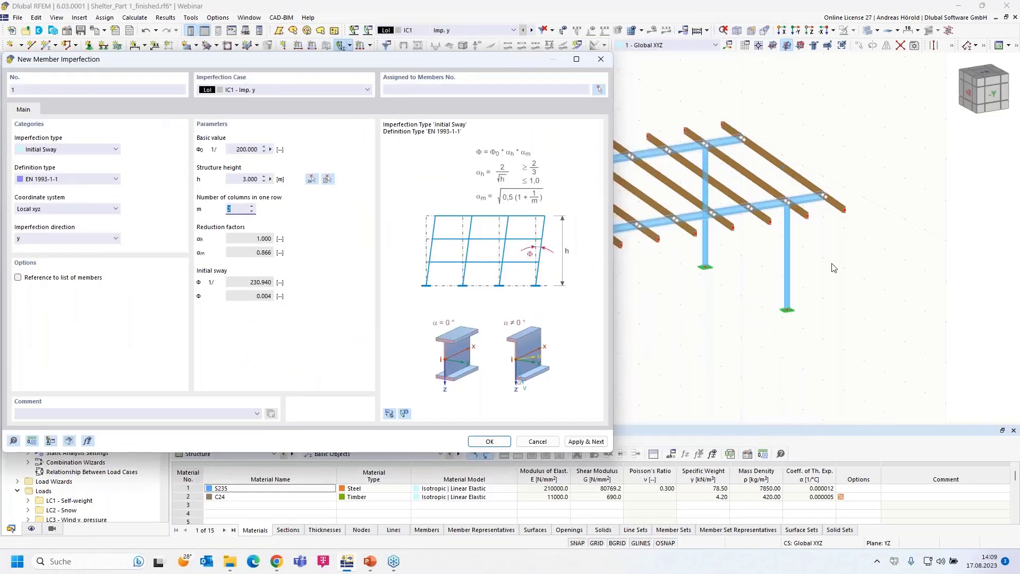
pyautogui.moveTo(378, 59); pyautogui.dragTo(617, 55)
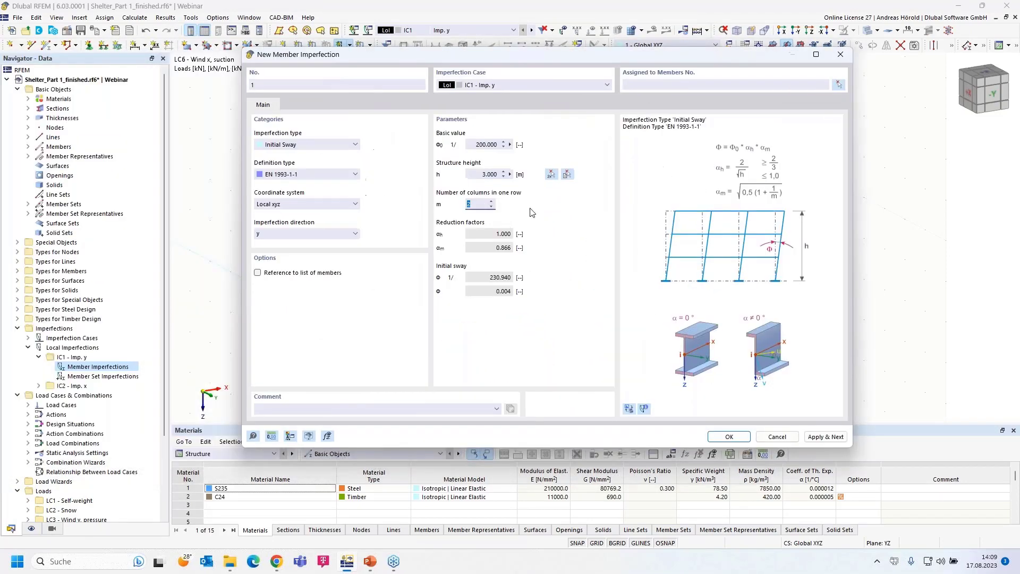
pyautogui.click(728, 436)
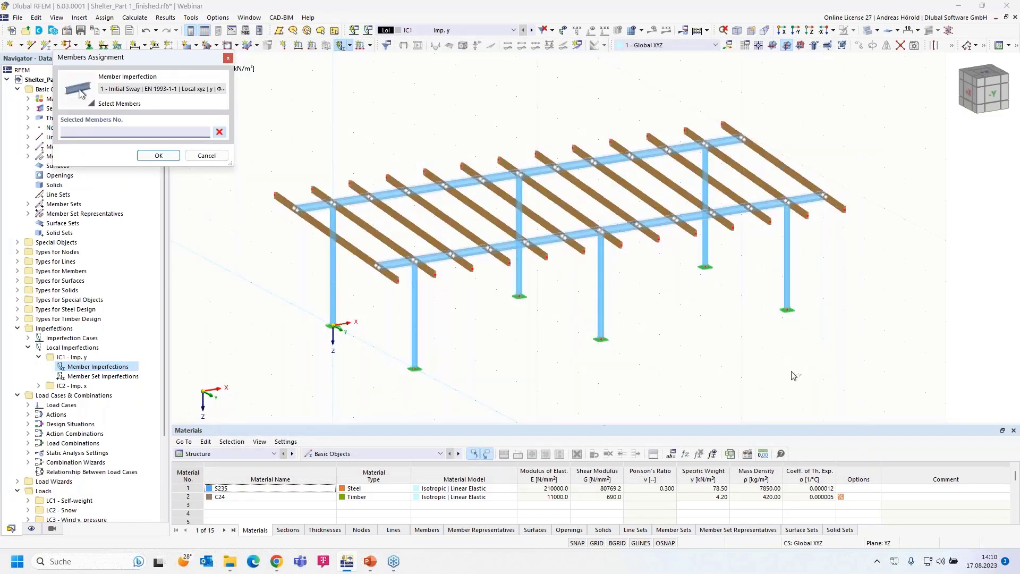
pyautogui.click(823, 311)
pyautogui.press('Escape')
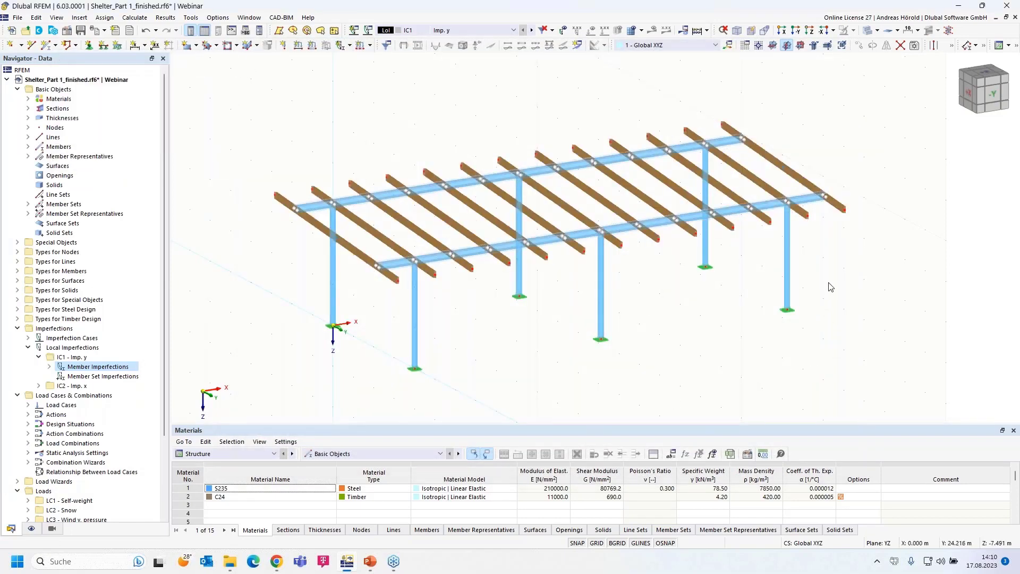
# - Turn on the display of the member axis systems x, y, z and check the local axes of the columns
pyautogui.moveTo(829, 290)
pyautogui.keyDown('ctrl'); pyautogui.mouseDown(button='middle')
pyautogui.moveTo(823, 270)
pyautogui.moveTo(824, 287)
pyautogui.mouseUp(button='middle'); pyautogui.keyUp('ctrl')
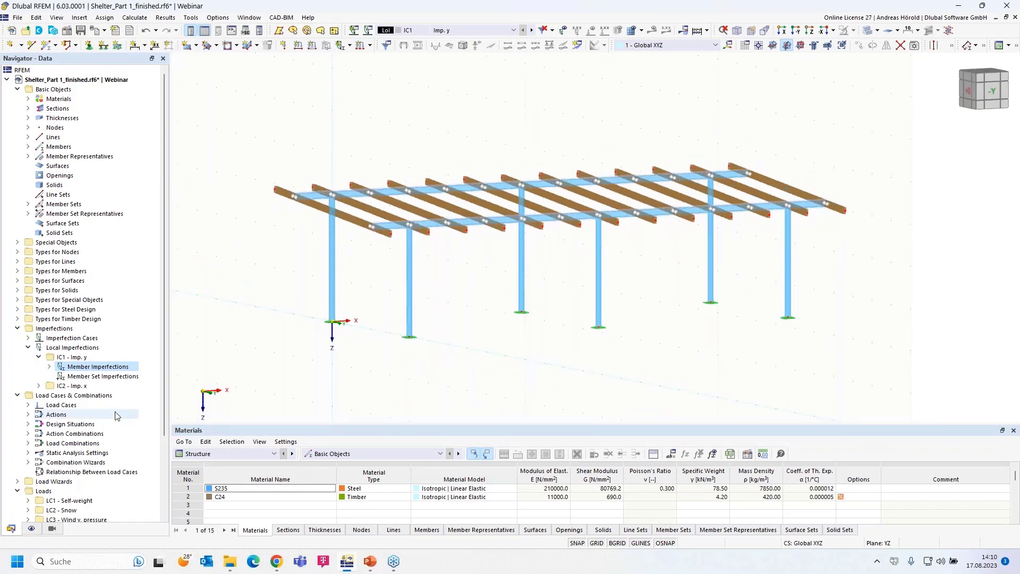
pyautogui.click(48, 367)
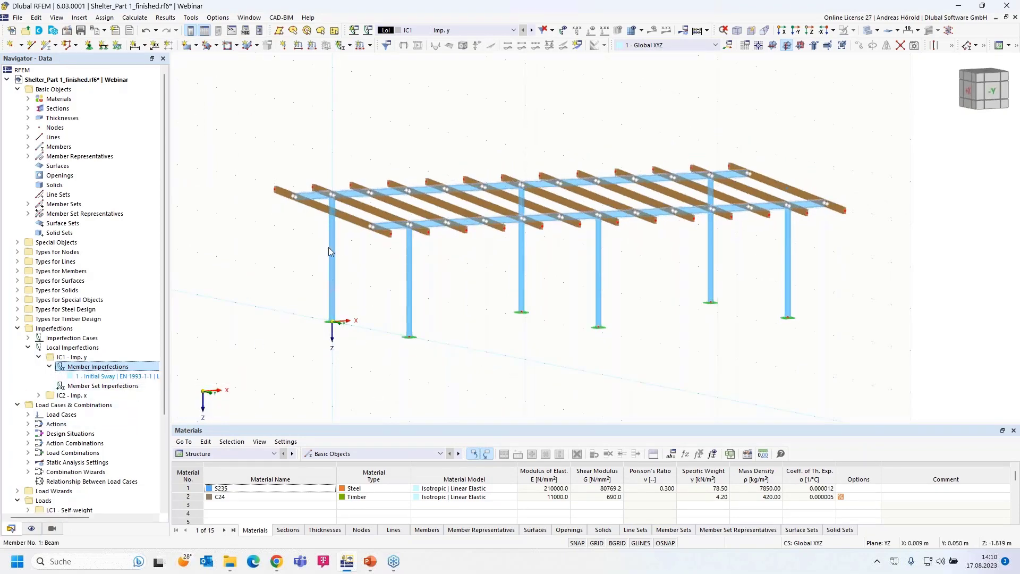
pyautogui.click(31, 528)
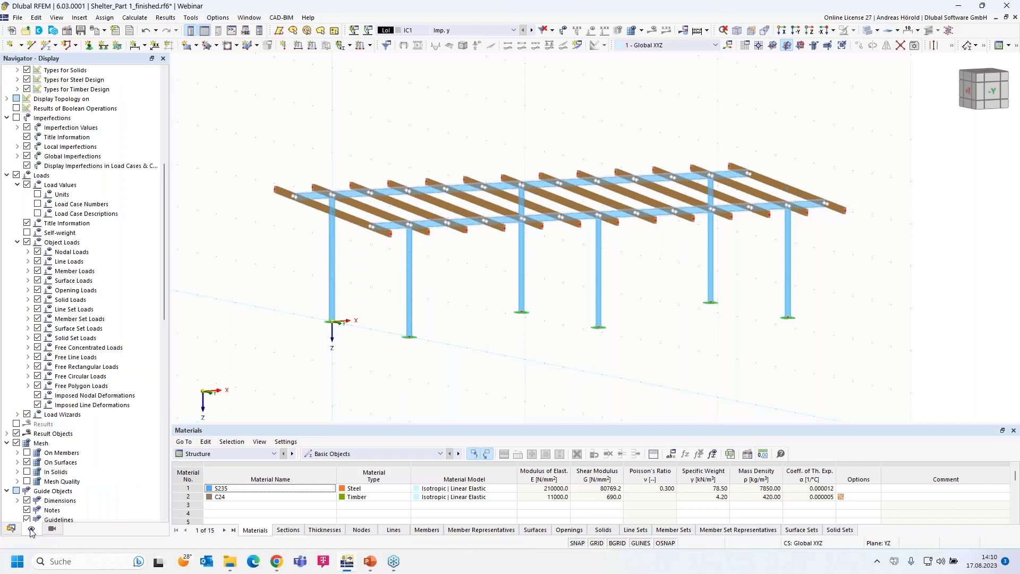
pyautogui.scroll(3, 59, 327)
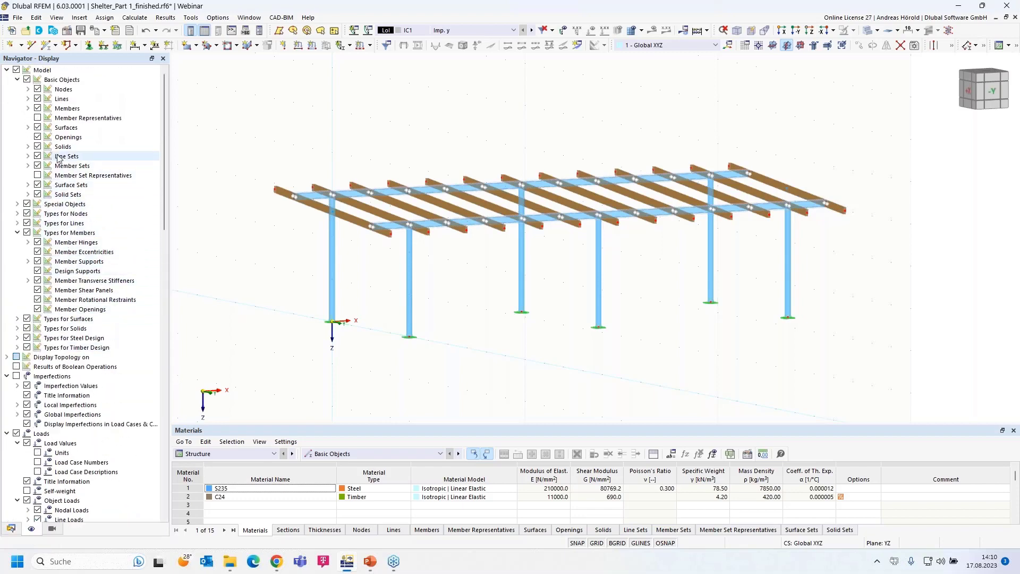
pyautogui.click(28, 109)
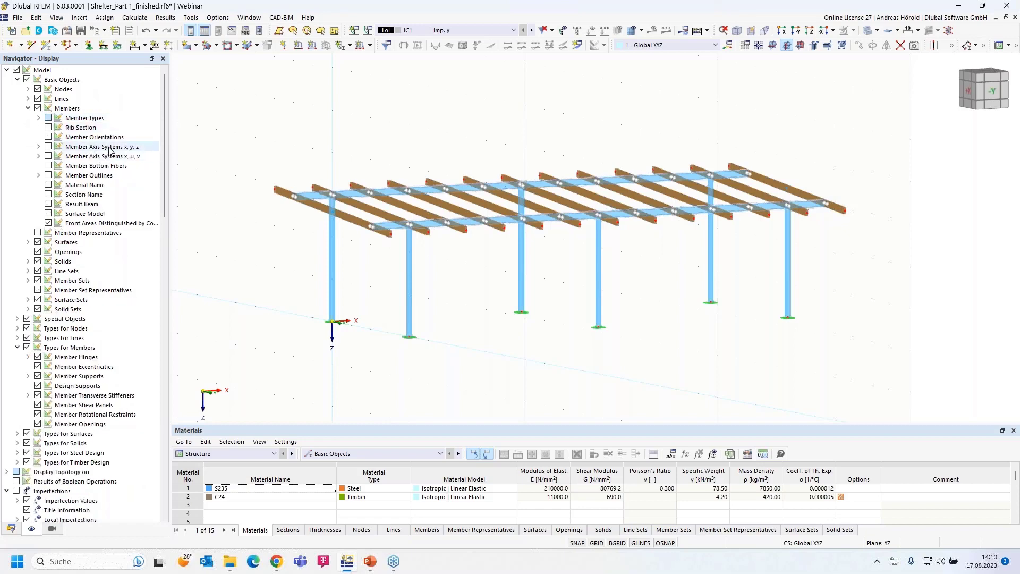
pyautogui.click(47, 146)
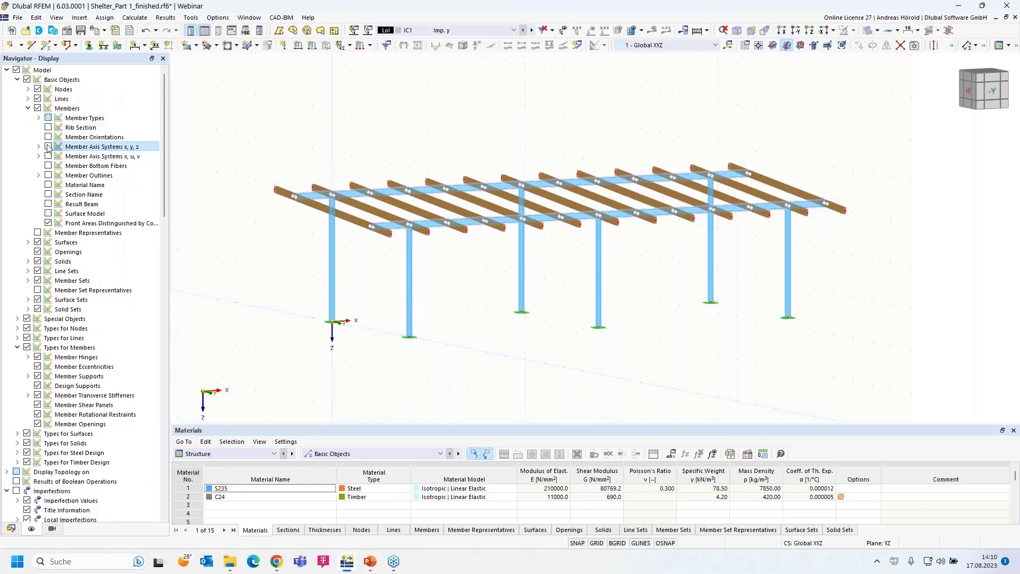
pyautogui.scroll(1, 632, 308)
pyautogui.scroll(2, 632, 308)
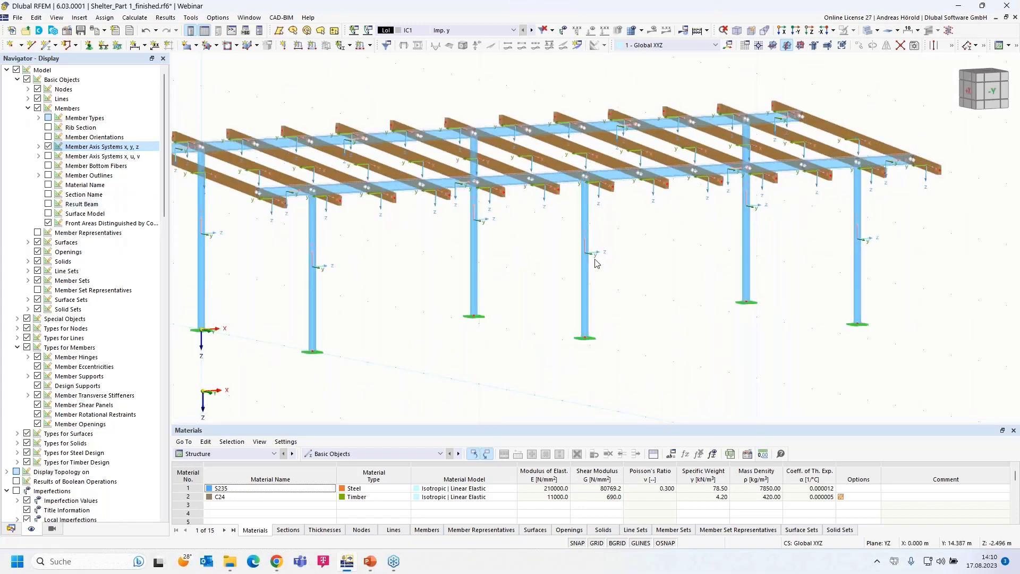
pyautogui.moveTo(364, 322); pyautogui.dragTo(410, 301, button='middle')
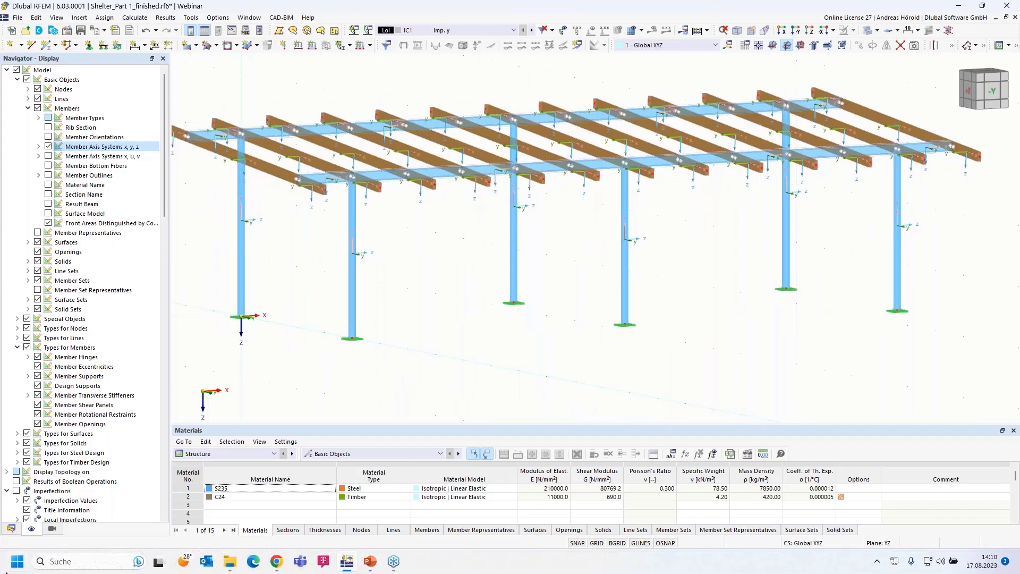
# - Edit the initial sway imperfection of IC1 - Imp. y and assign it to the six steel columns, members 1,2,5,8,9,12
pyautogui.click(11, 529)
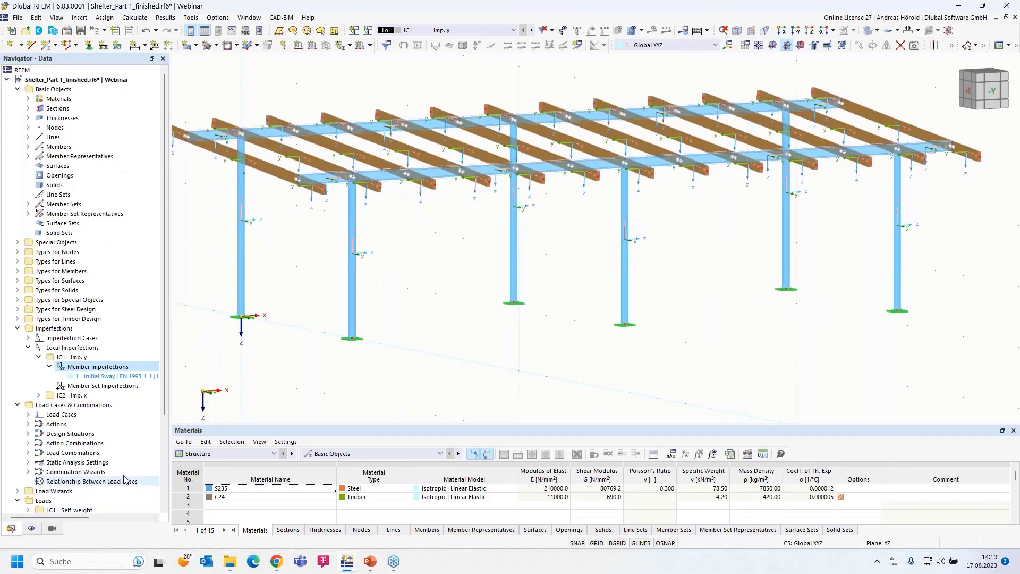
pyautogui.doubleClick(110, 377)
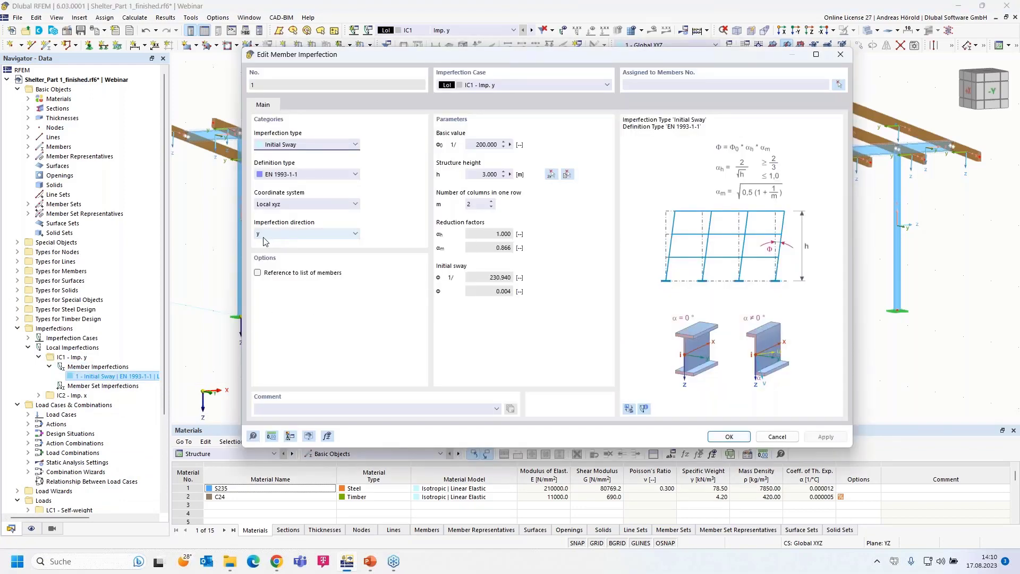
pyautogui.moveTo(557, 55); pyautogui.dragTo(417, 81)
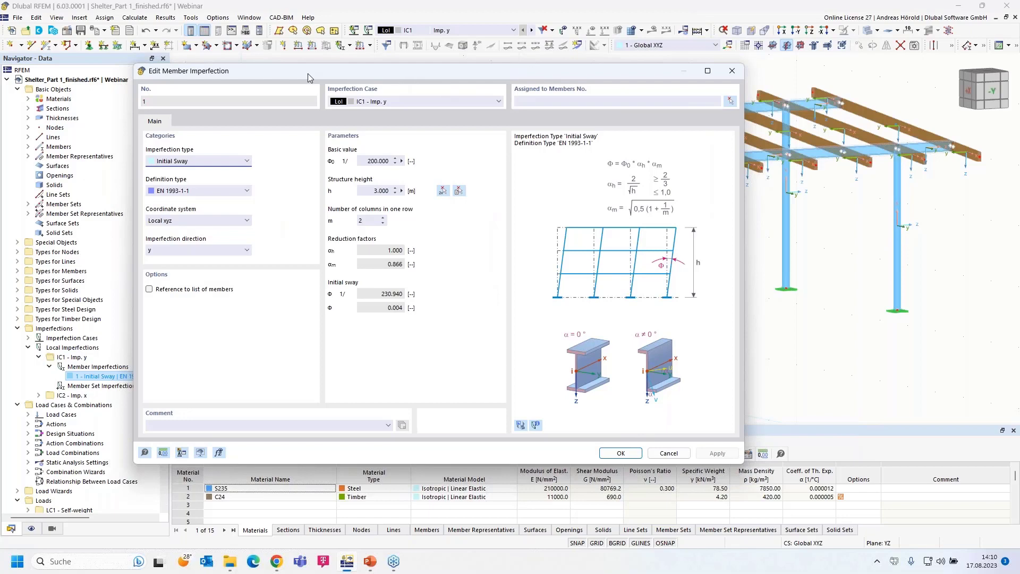
pyautogui.moveTo(307, 73); pyautogui.dragTo(523, 74)
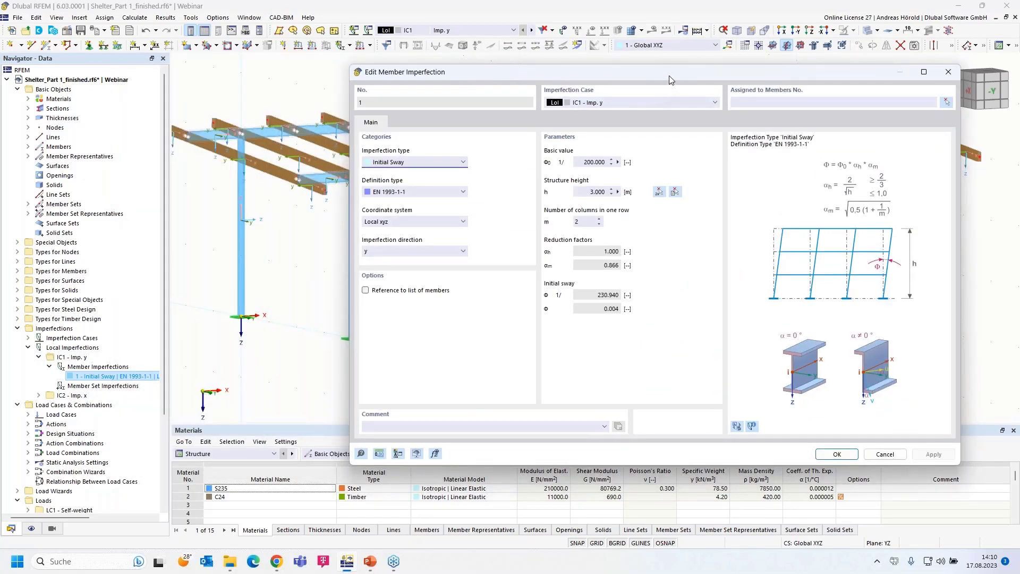
pyautogui.moveTo(629, 73); pyautogui.dragTo(455, 63)
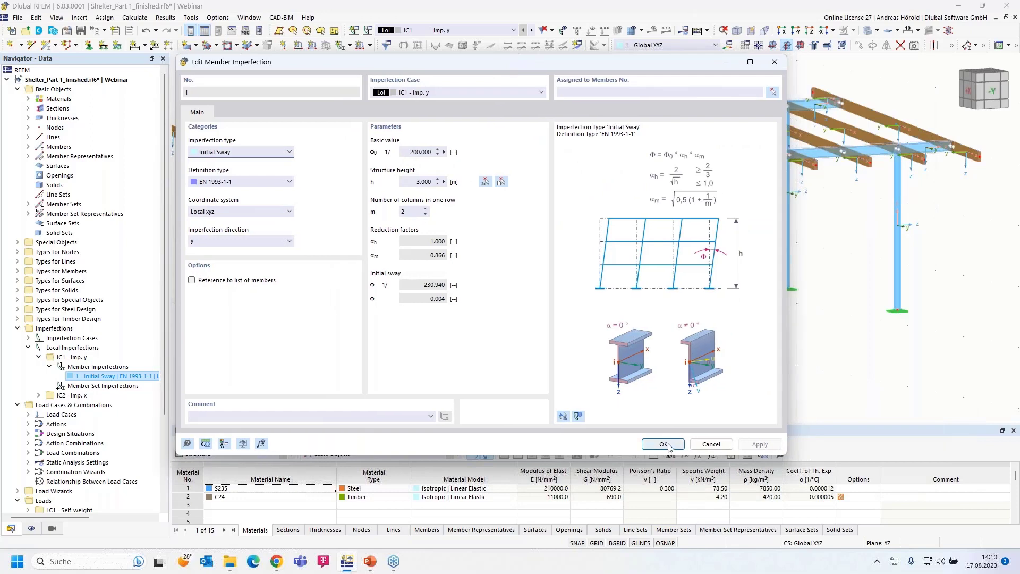
pyautogui.click(773, 92)
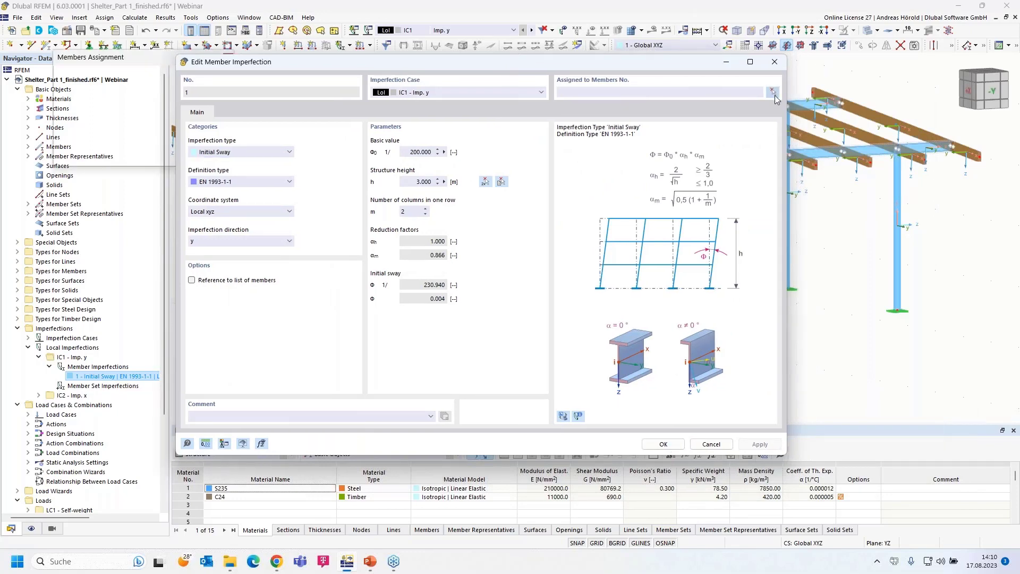
pyautogui.moveTo(942, 235); pyautogui.dragTo(218, 416)
pyautogui.click(153, 155)
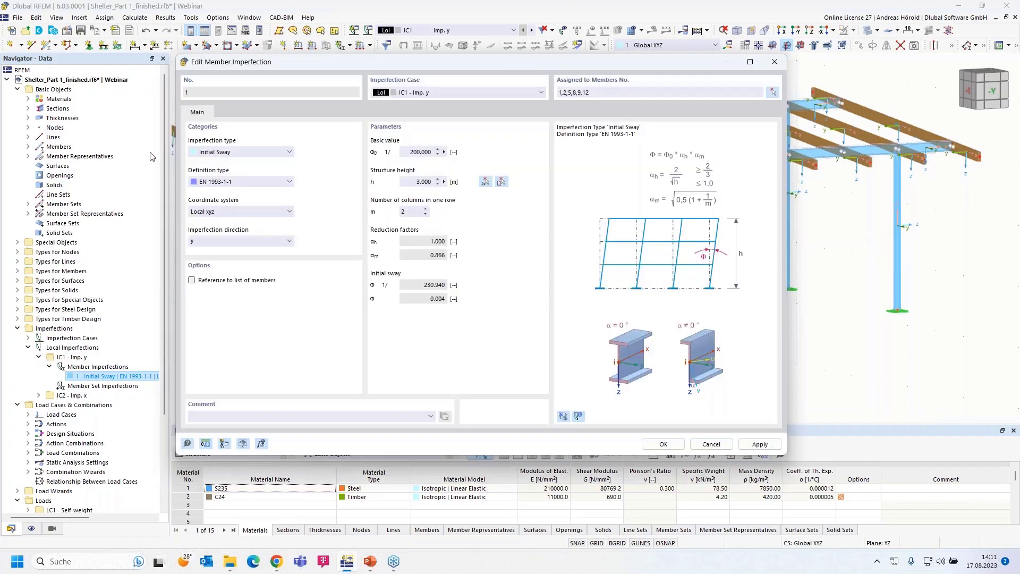
pyautogui.click(659, 445)
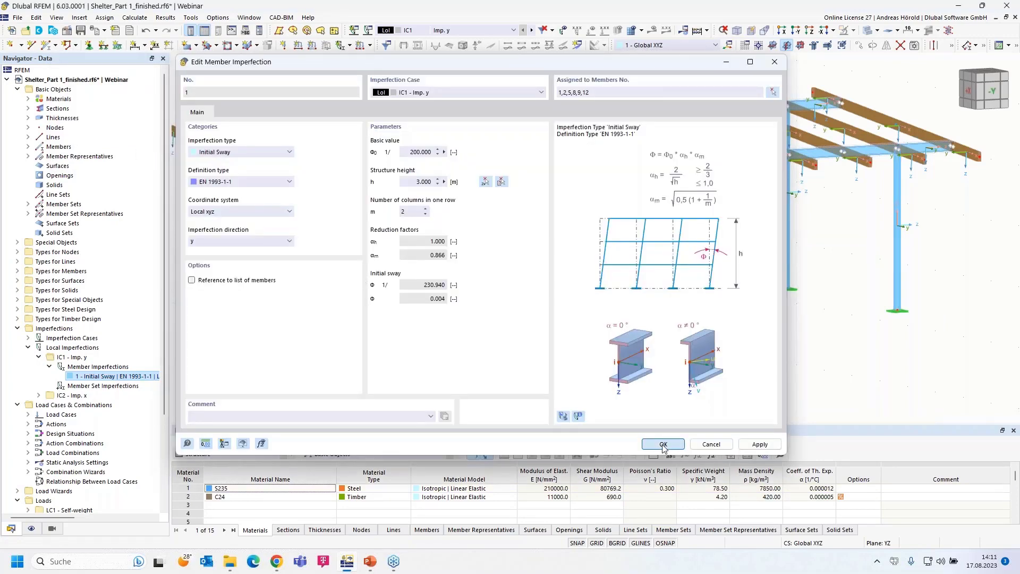
# - Display the initial sway imperfections of IC1 - Imp. y in the model and check their direction on the columns
pyautogui.click(564, 32)
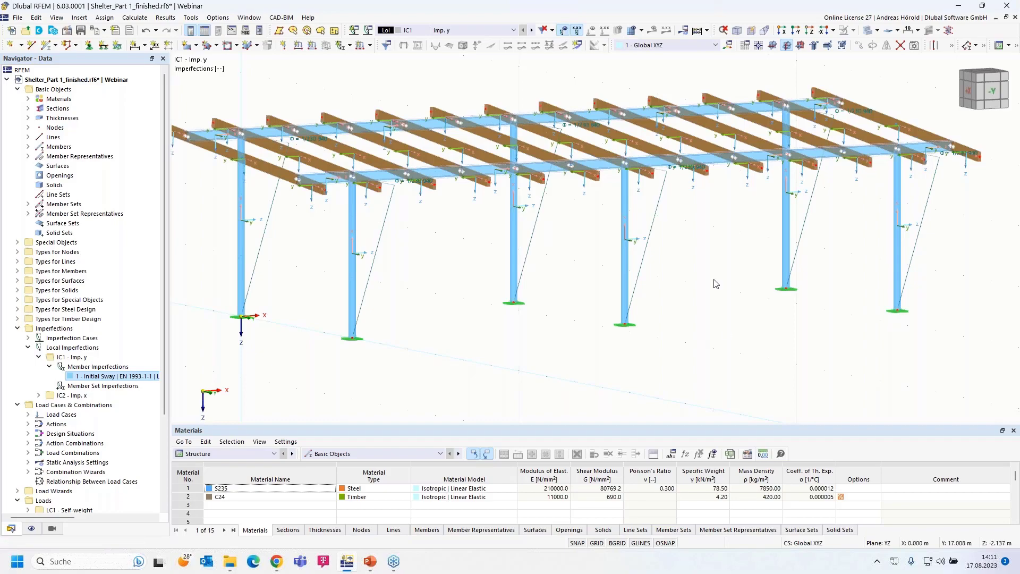
pyautogui.moveTo(715, 284)
pyautogui.keyDown('ctrl'); pyautogui.mouseDown(button='middle')
pyautogui.moveTo(646, 367)
pyautogui.moveTo(703, 297)
pyautogui.mouseUp(button='middle'); pyautogui.keyUp('ctrl')
pyautogui.scroll(3, 638, 373)
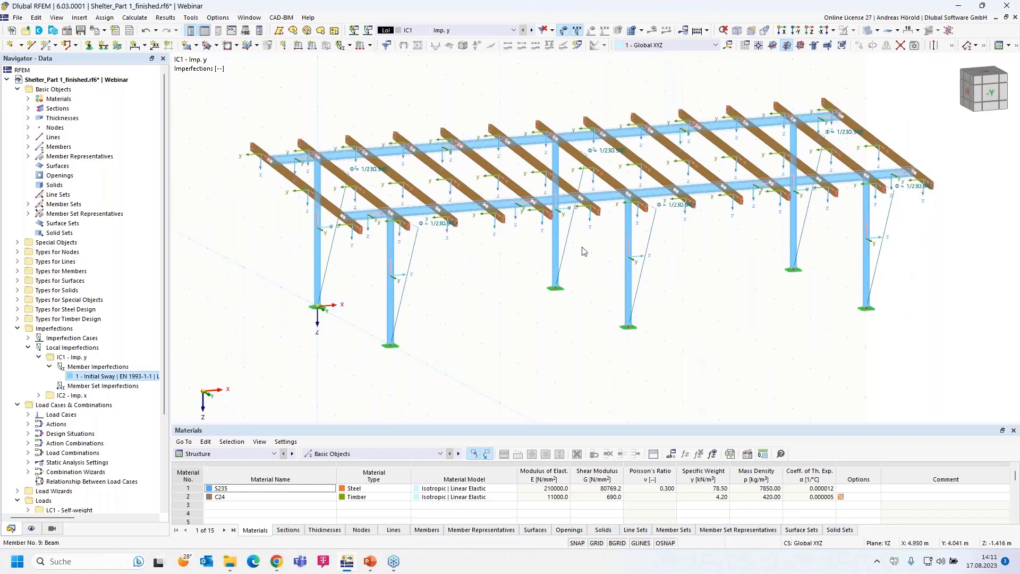
# - Create a new member imperfection in case IC2 - Imp. x with type Initial Sway and definition type EN 1993-1-1
pyautogui.click(340, 45)
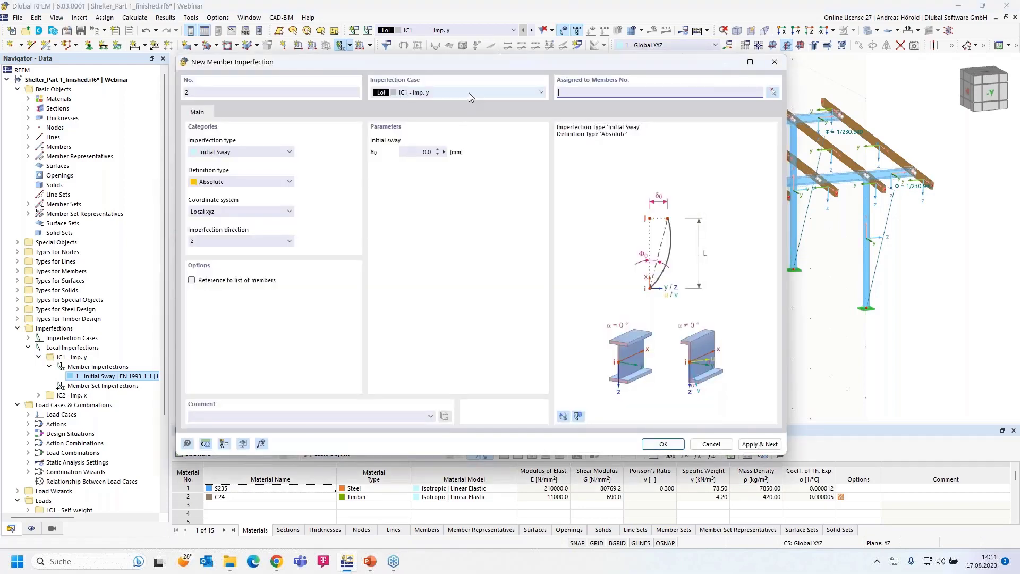
pyautogui.click(469, 92)
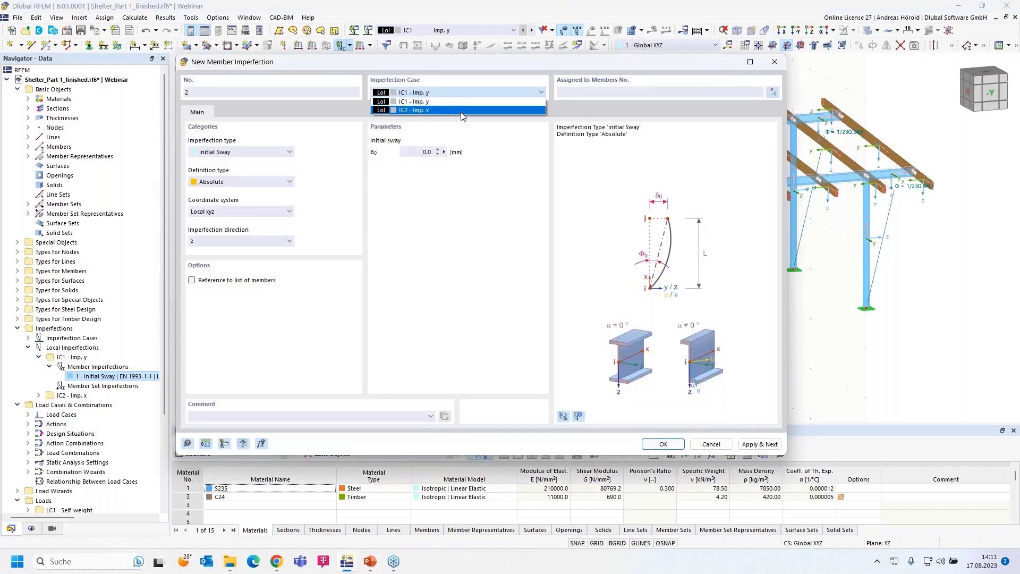
pyautogui.click(462, 111)
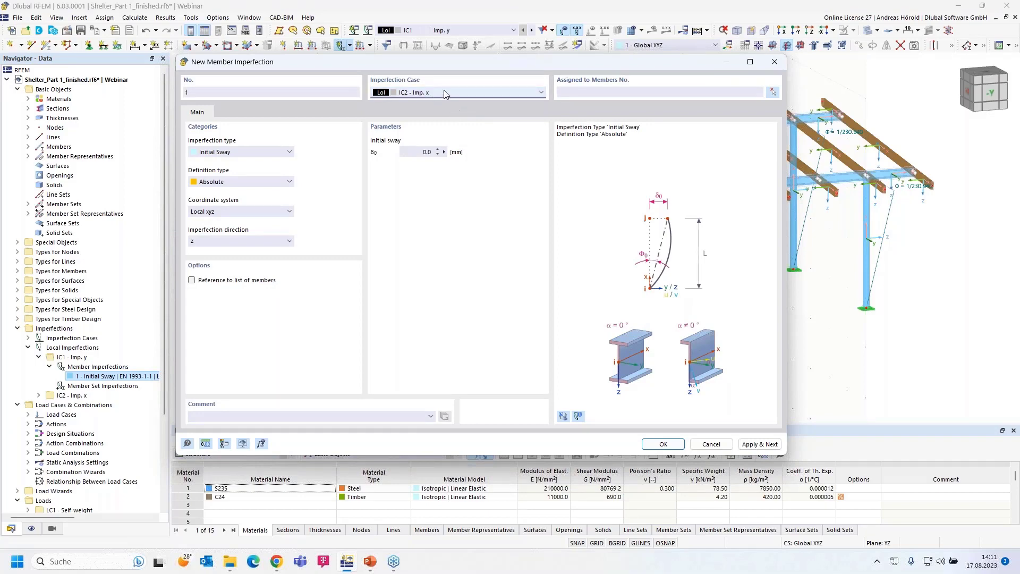
pyautogui.click(263, 151)
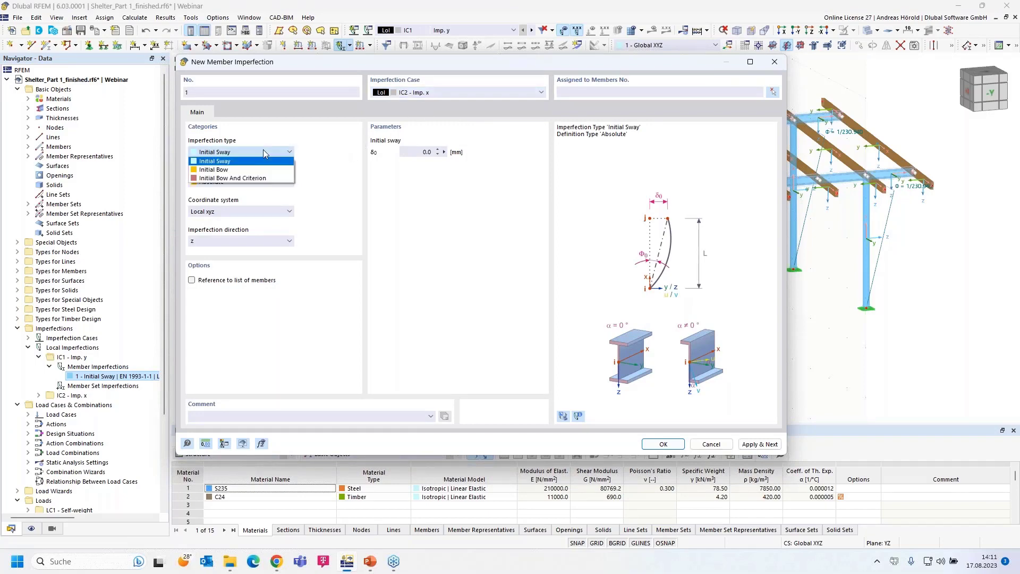
pyautogui.click(264, 153)
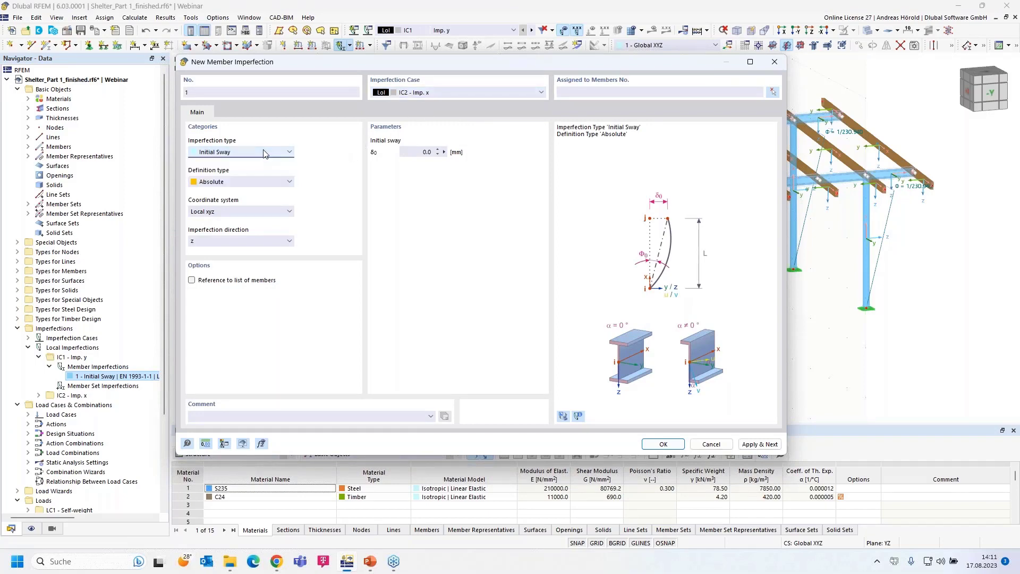
pyautogui.click(267, 187)
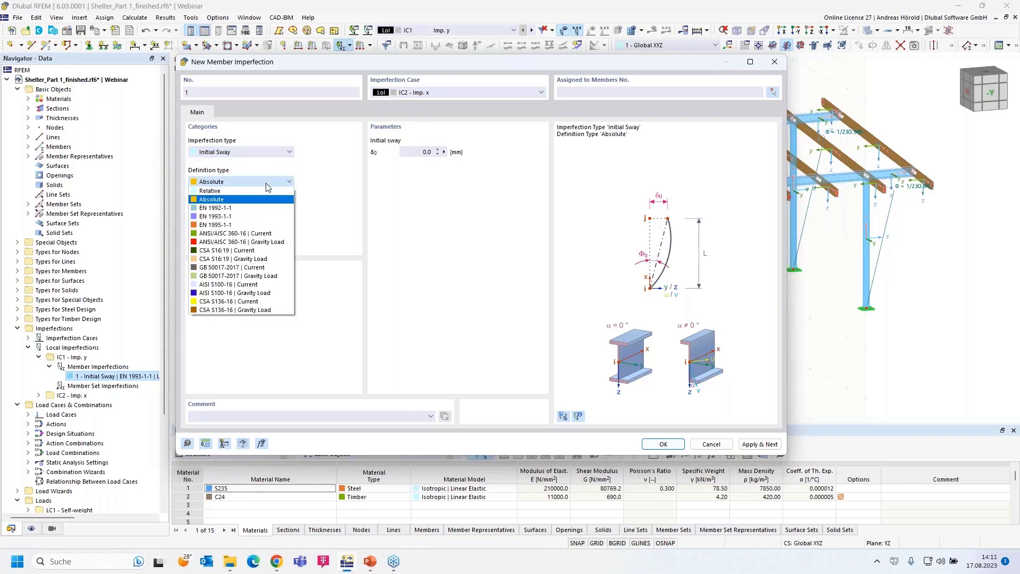
pyautogui.click(251, 217)
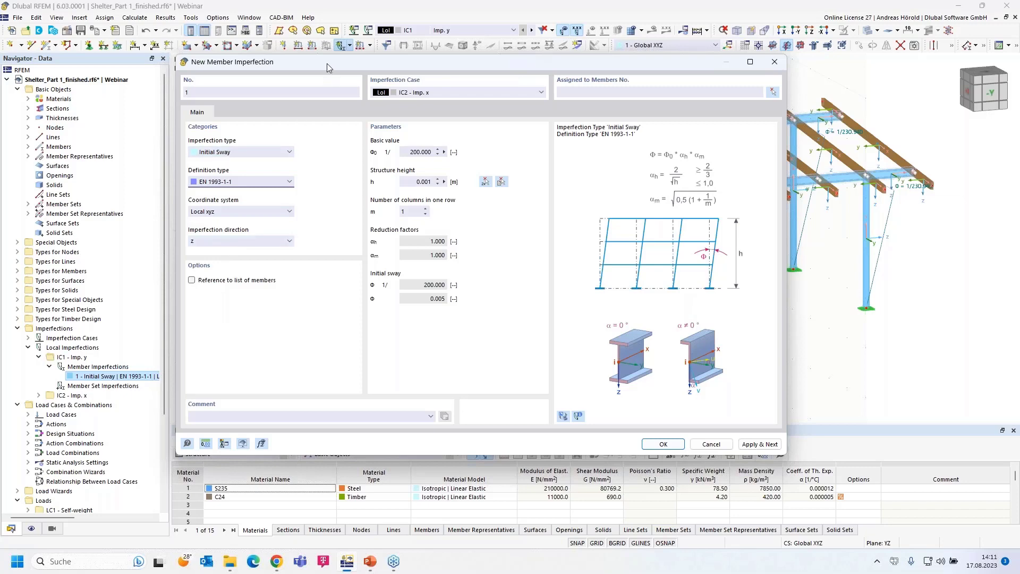
# - Set the structure height to 3.000 m and the number of columns in one row to 3
pyautogui.moveTo(327, 63); pyautogui.dragTo(453, 217)
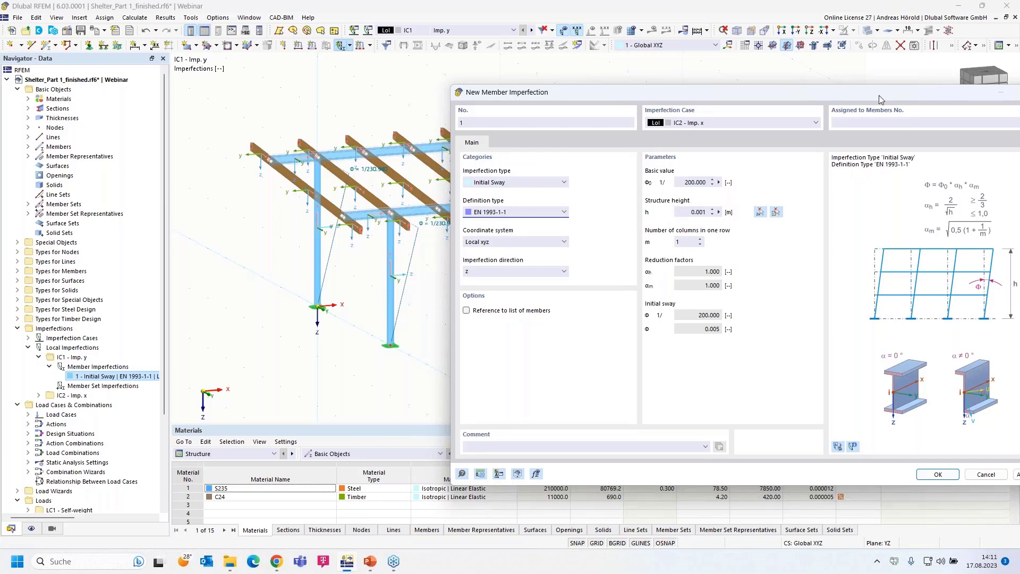
pyautogui.moveTo(879, 95); pyautogui.dragTo(599, 94)
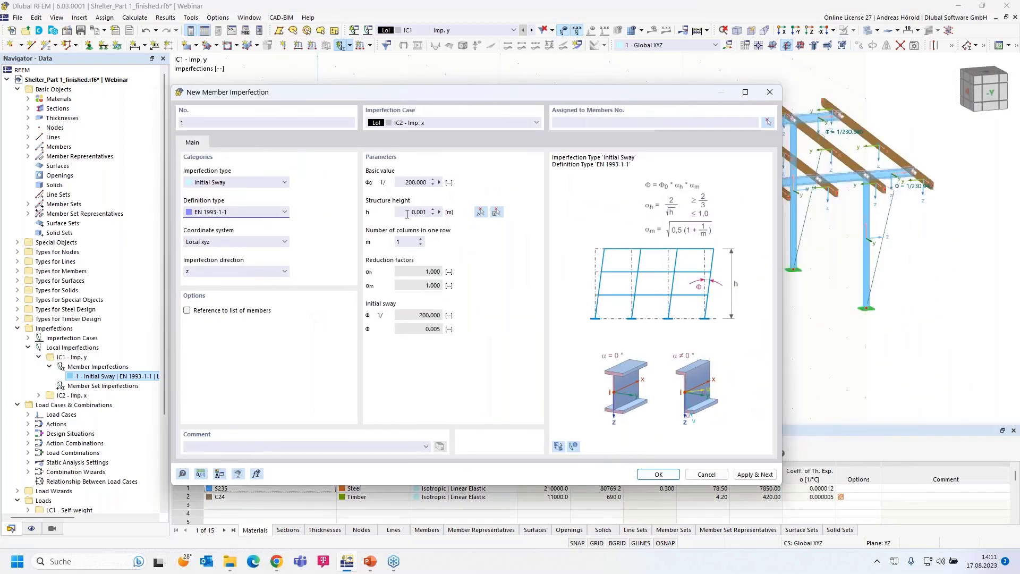
pyautogui.click(406, 213)
pyautogui.write('3')
pyautogui.click(421, 240)
# - Accept the new IC2 imperfection and assign it to all six steel columns of the model
pyautogui.click(658, 474)
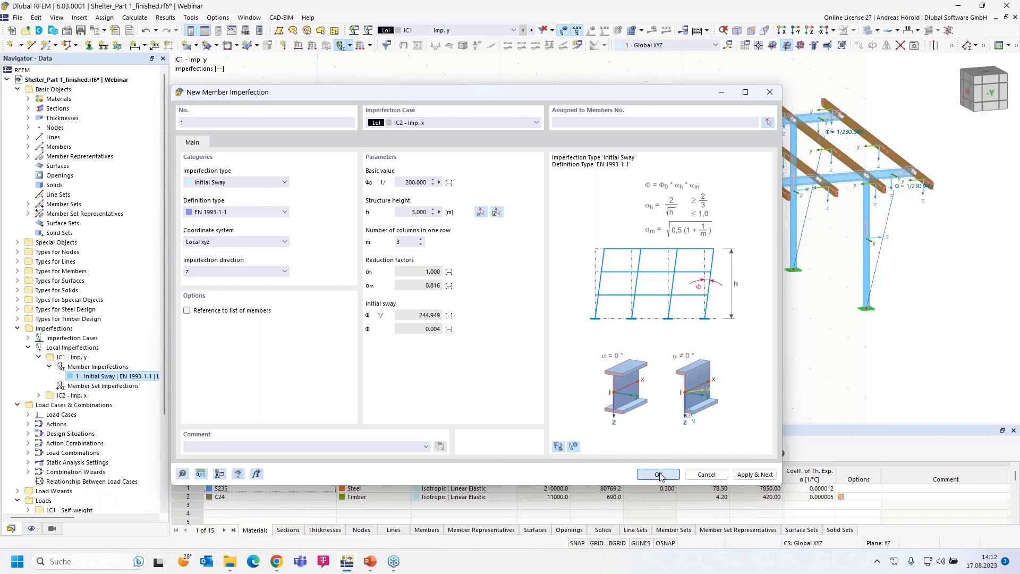
pyautogui.moveTo(931, 243); pyautogui.dragTo(287, 399)
pyautogui.click(158, 155)
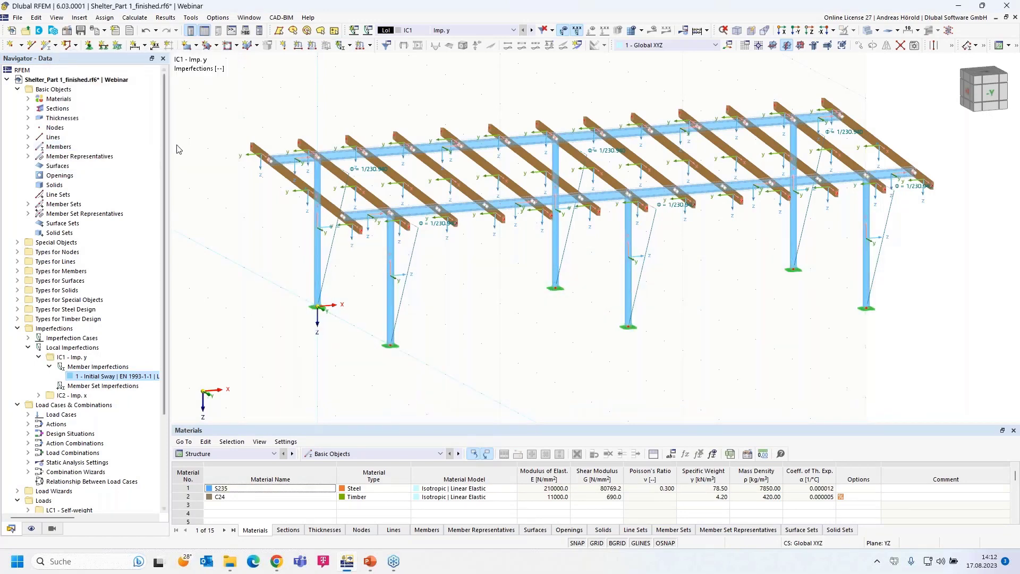
# - Display imperfection case IC2 - Imp. x and check the sway direction on the columns
pyautogui.click(505, 31)
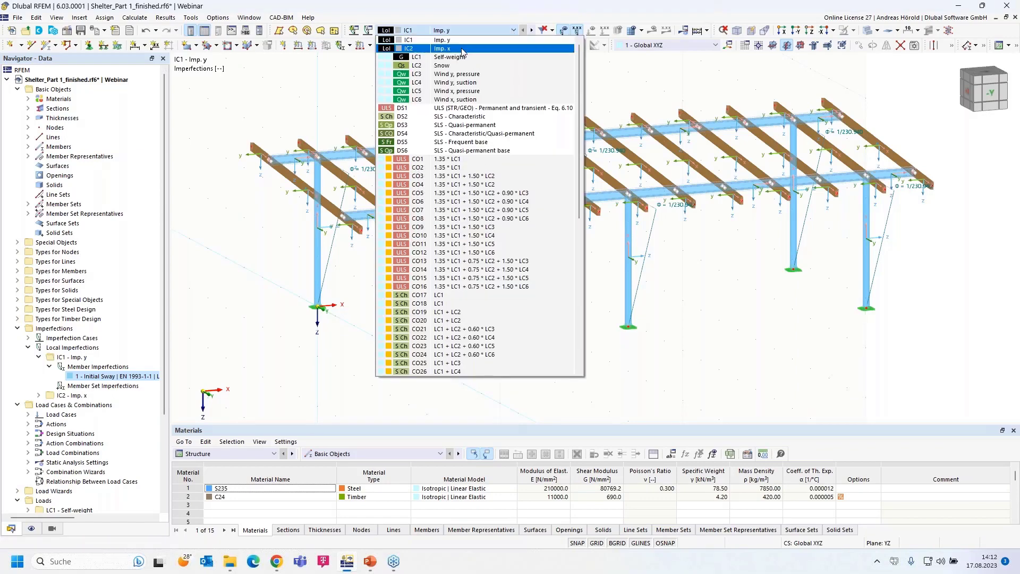
pyautogui.click(462, 49)
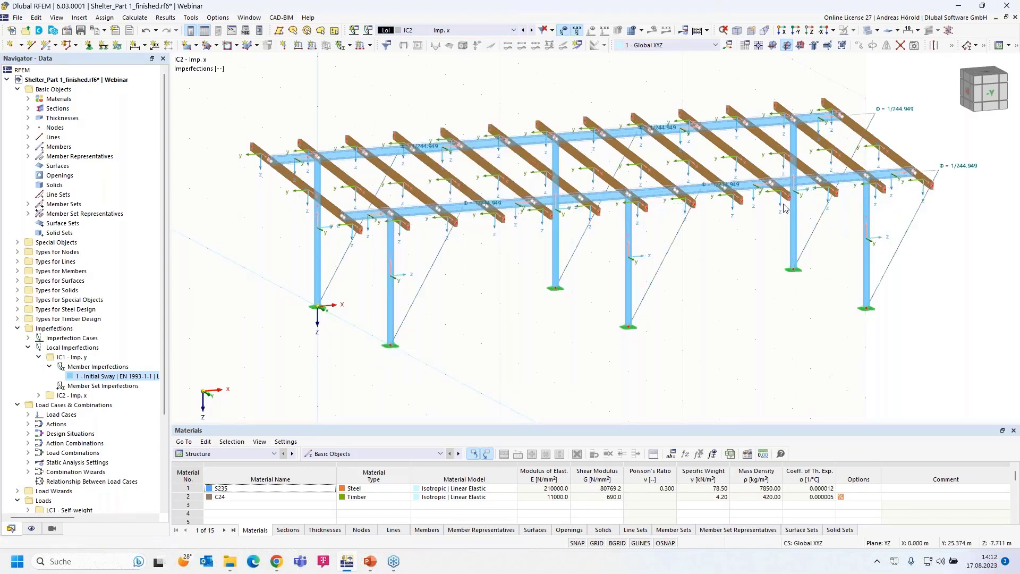
pyautogui.keyDown('ctrl'); pyautogui.moveTo(784, 208); pyautogui.dragTo(706, 322, button='middle'); pyautogui.keyUp('ctrl')
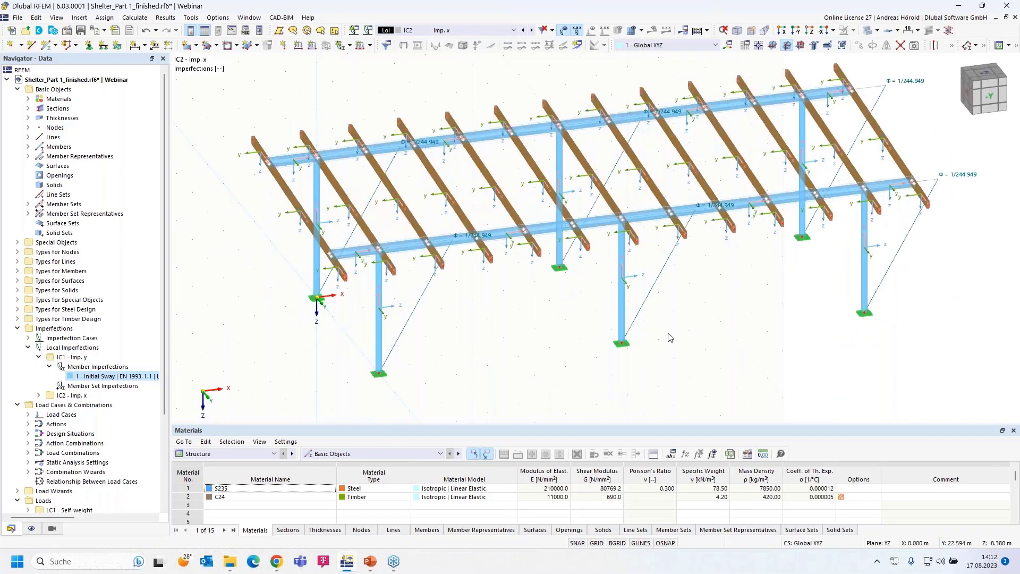
pyautogui.moveTo(523, 325); pyautogui.dragTo(506, 357, button='middle')
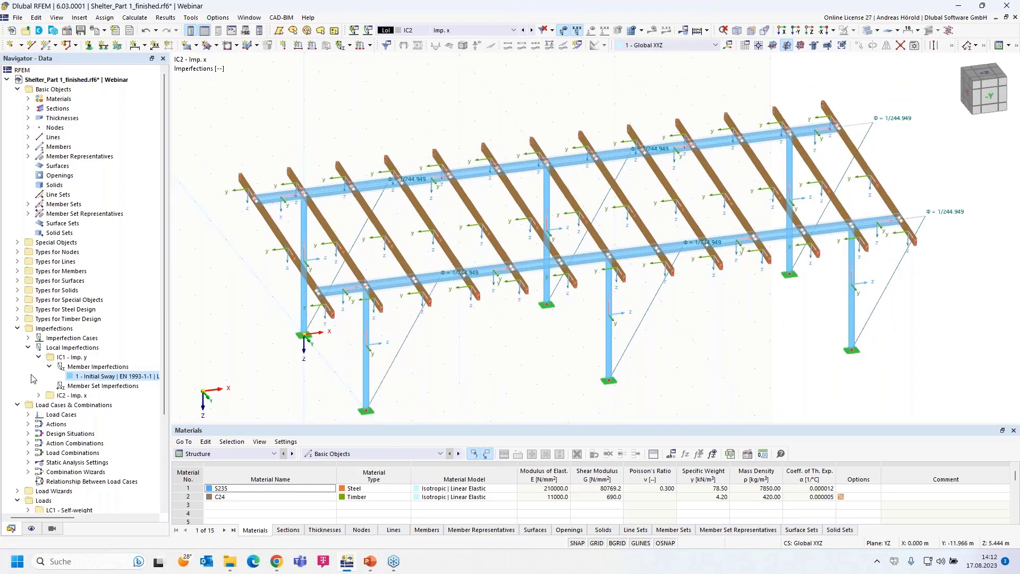
# - In the EN 1990 Base + Timber combination settings of the load cases and combinations, choose a deformation coefficient kdef of 0.8
pyautogui.rightClick(73, 407)
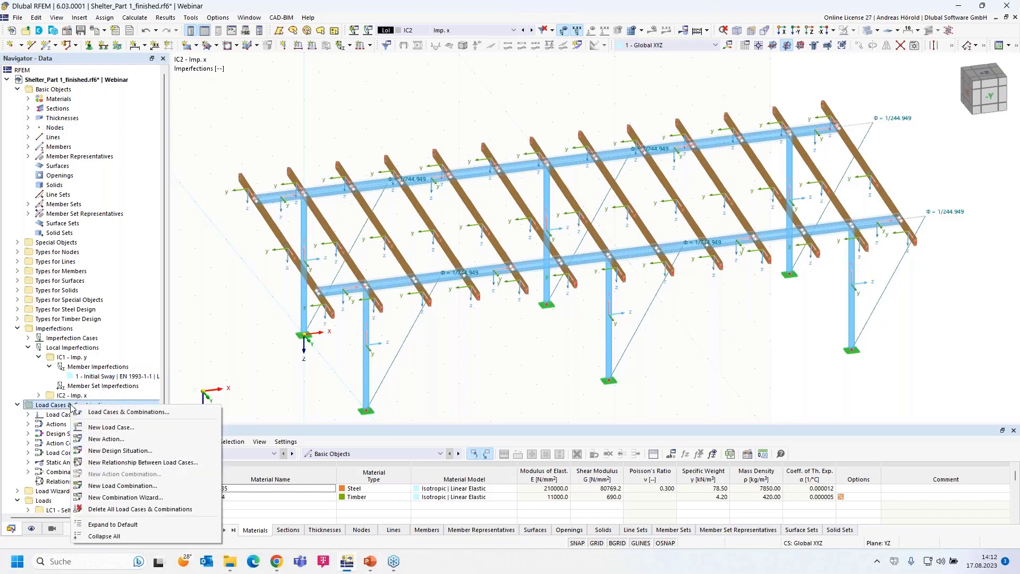
pyautogui.click(145, 413)
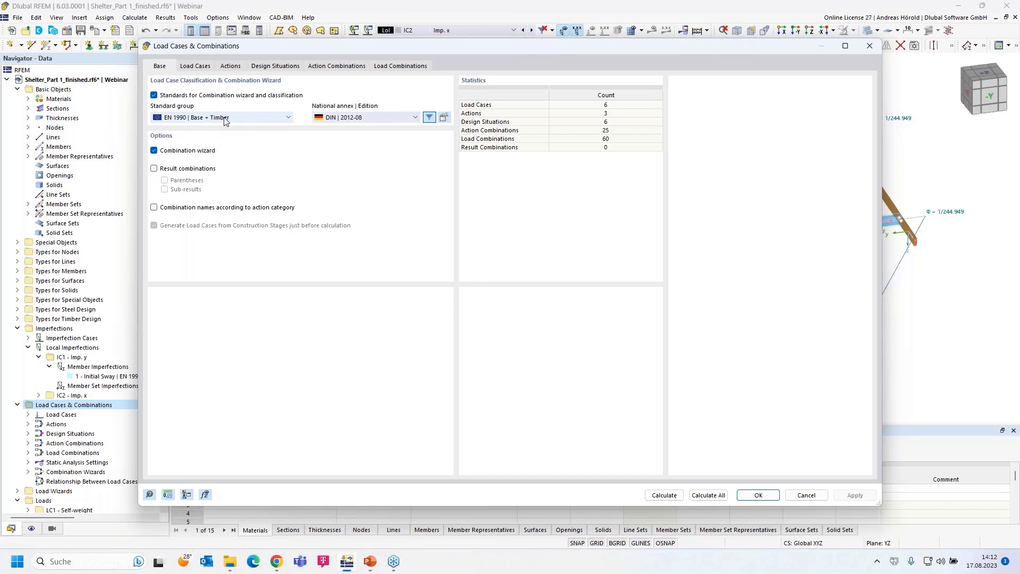
pyautogui.click(444, 117)
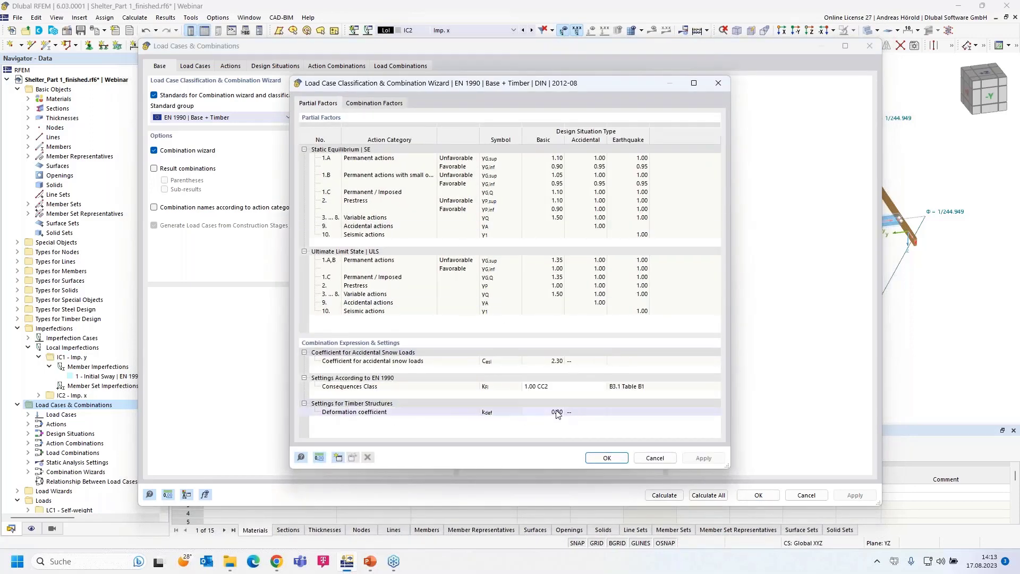
pyautogui.click(557, 412)
pyautogui.click(560, 412)
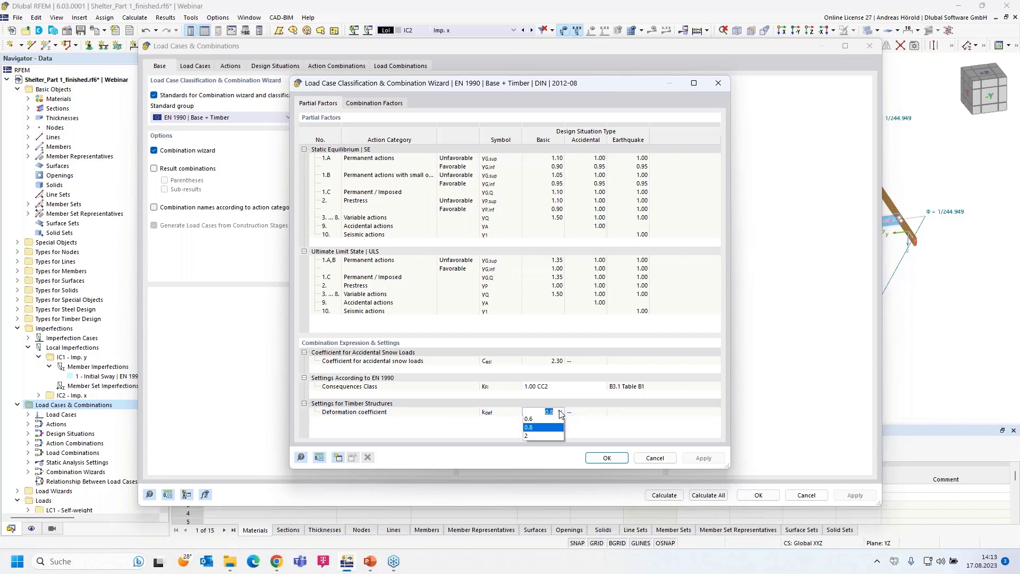
pyautogui.click(543, 427)
pyautogui.click(605, 457)
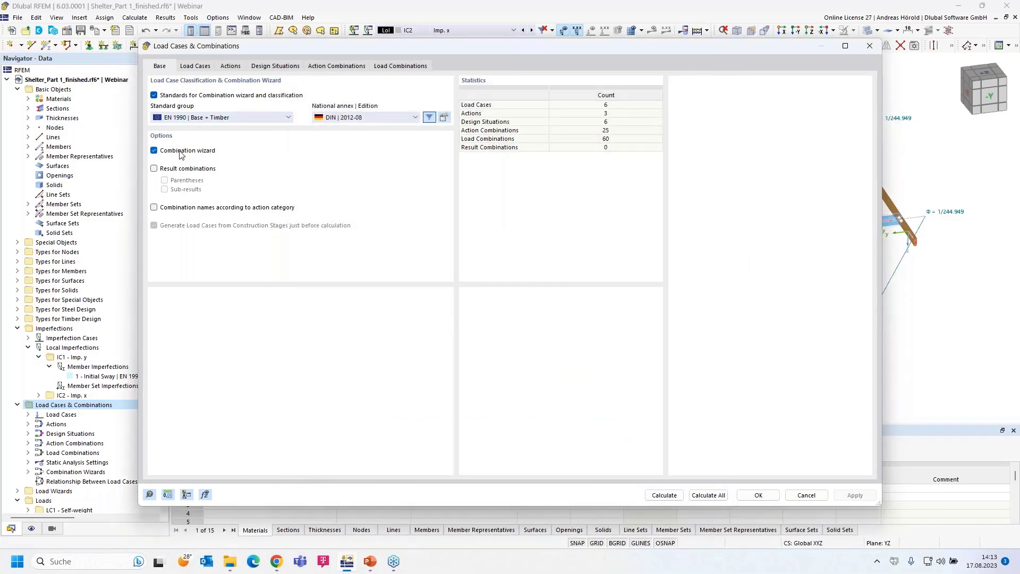
# - Review the load cases and actions, checking the action type and assigned load cases of action A3 Wind
pyautogui.click(196, 67)
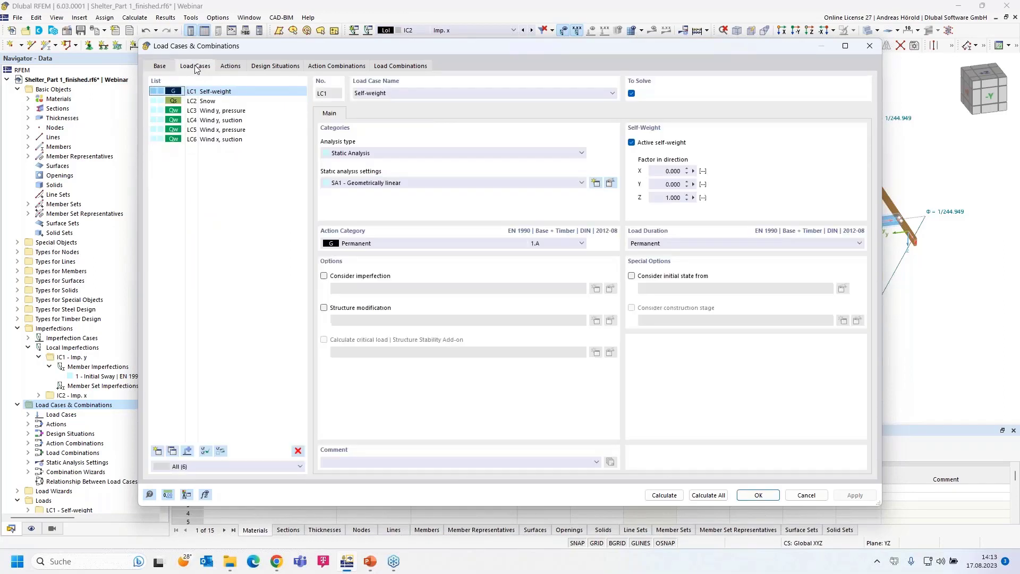
pyautogui.click(231, 67)
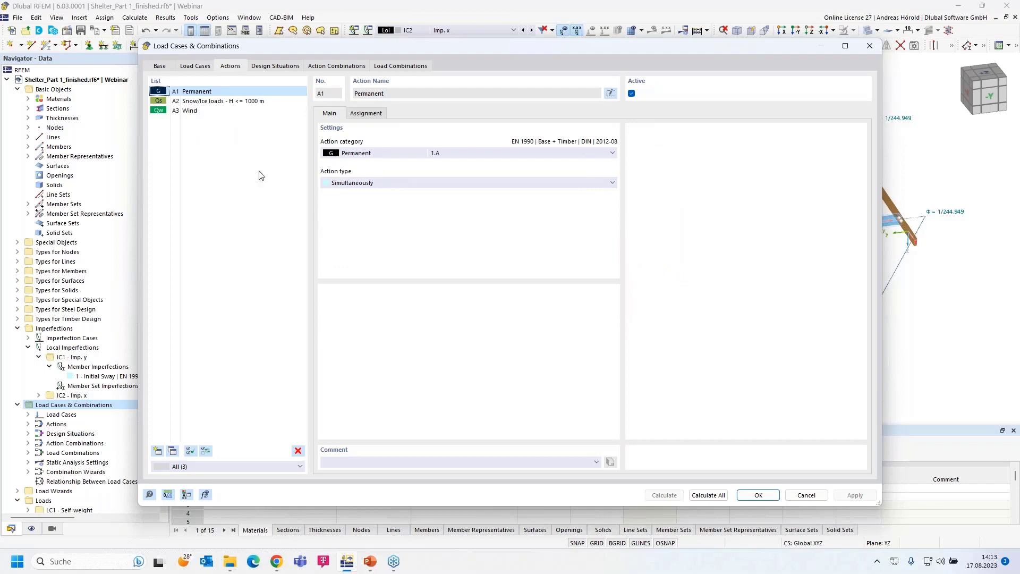
pyautogui.click(194, 113)
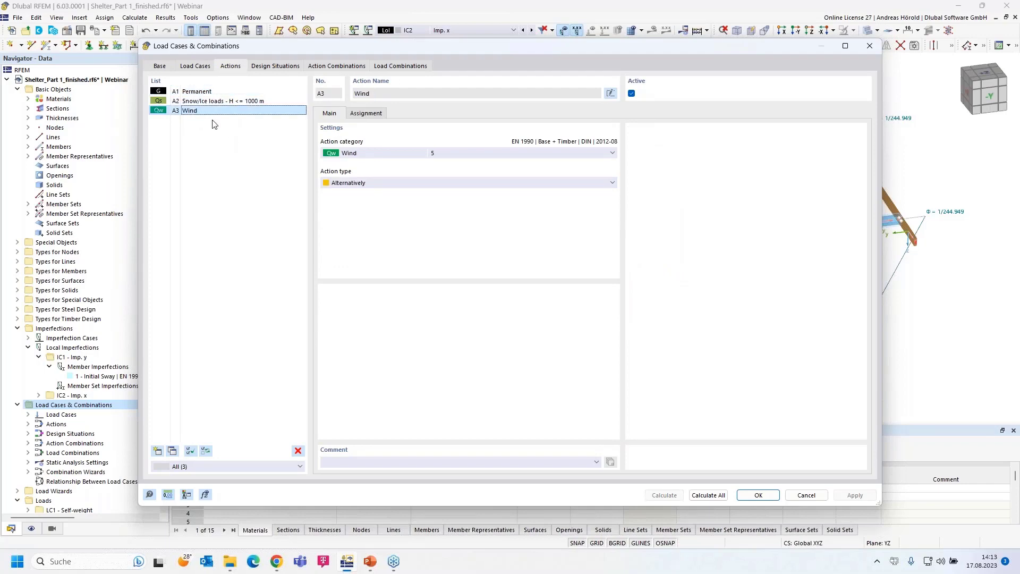
pyautogui.click(378, 182)
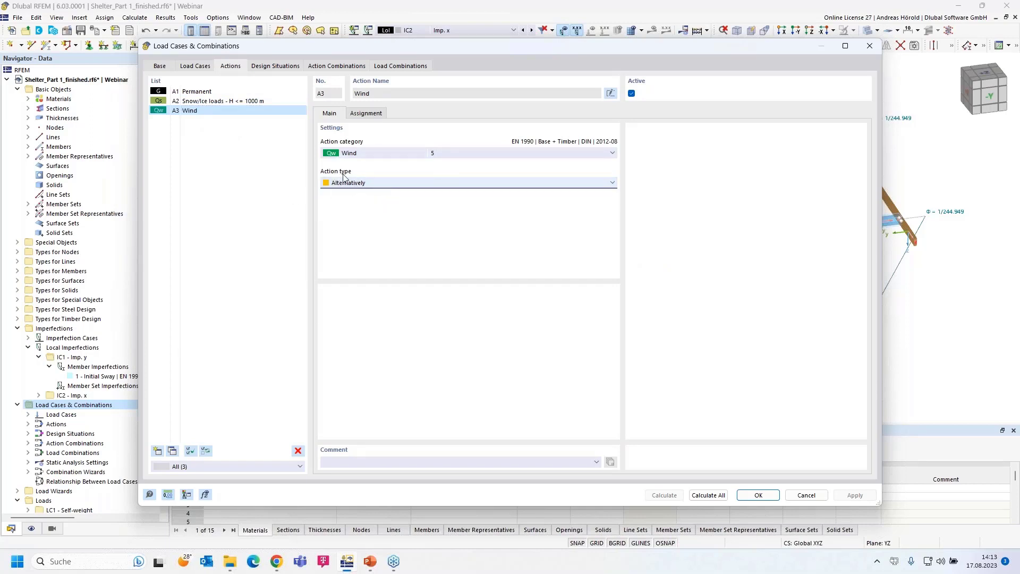
pyautogui.click(365, 112)
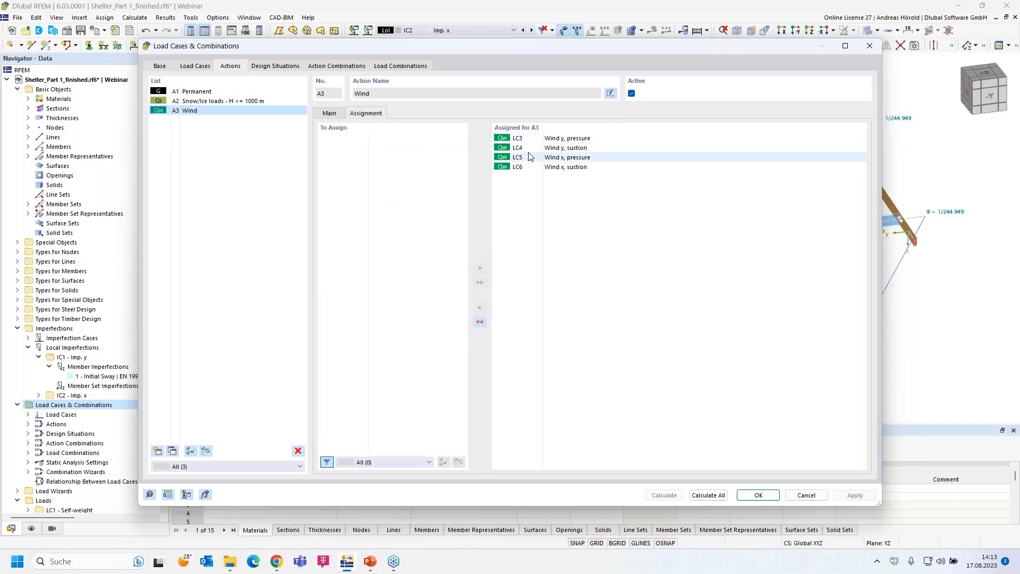
pyautogui.click(329, 114)
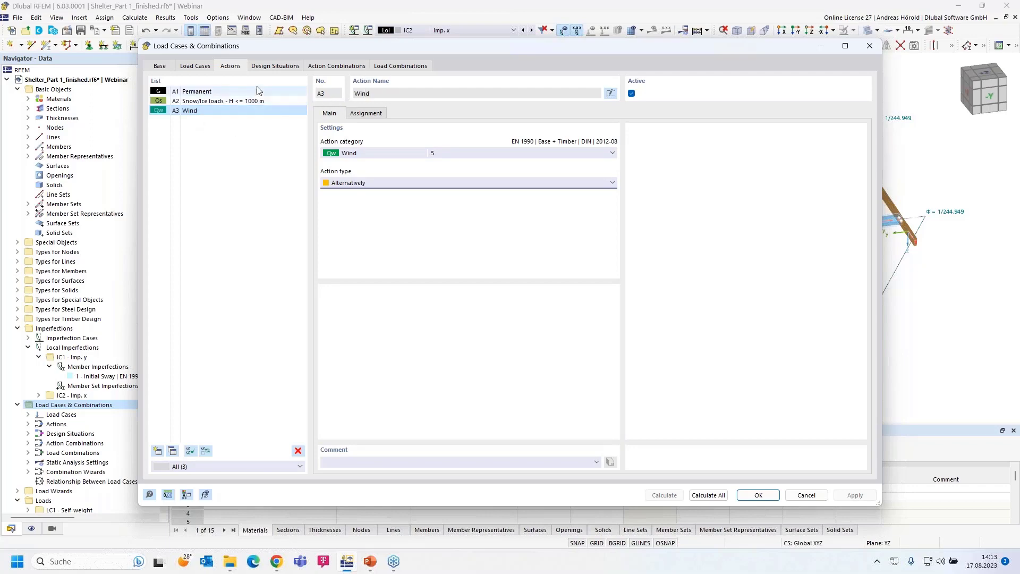
# - Review the design situations, including the load combinations assigned to DS1, and view the lists of action combinations and load combinations
pyautogui.click(272, 66)
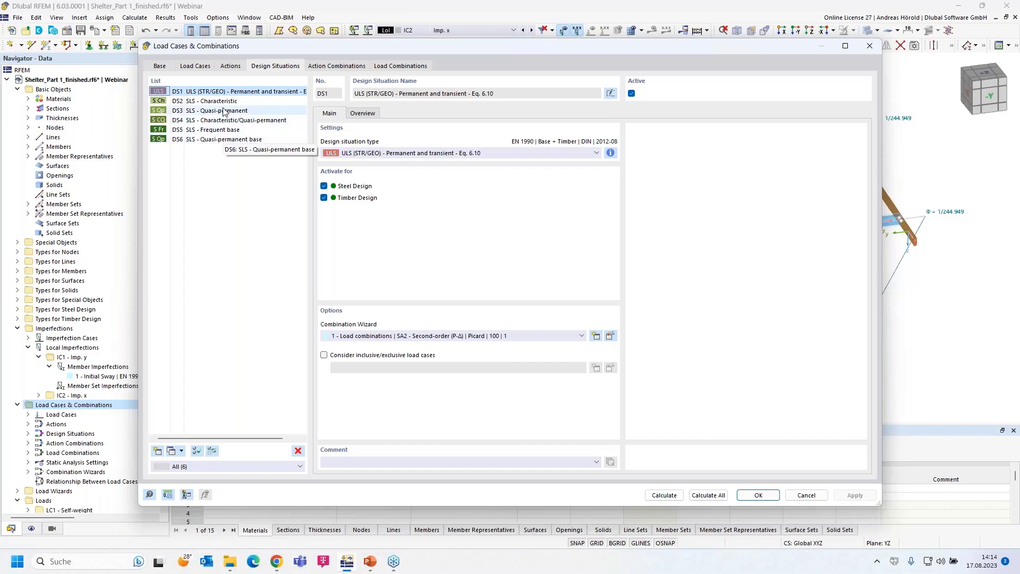
pyautogui.click(202, 102)
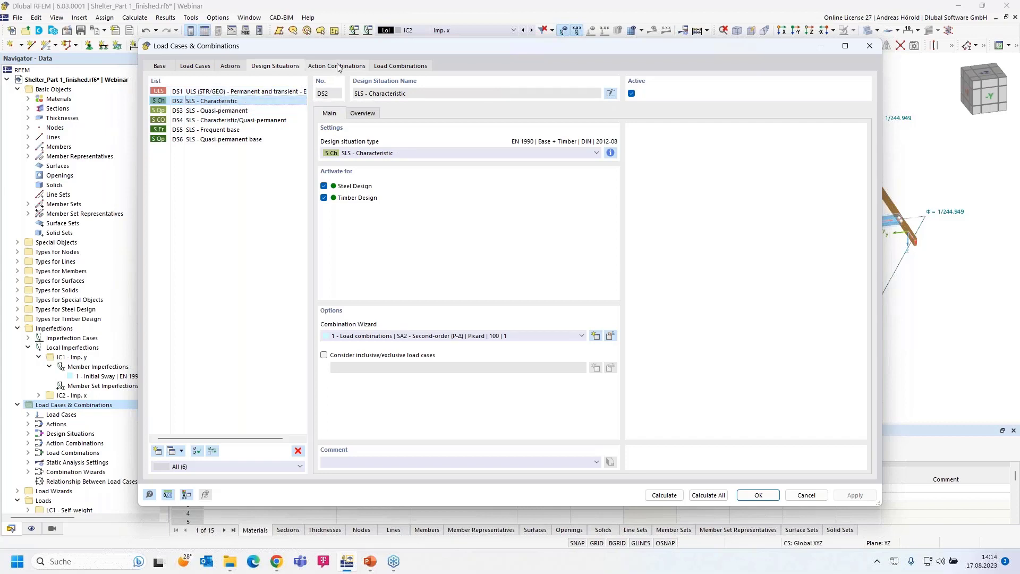
pyautogui.click(204, 92)
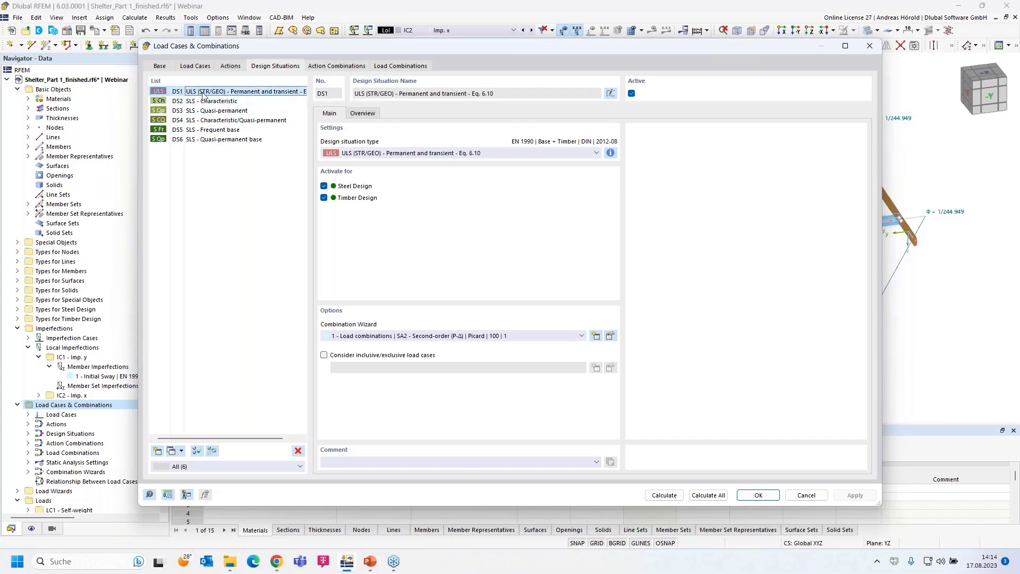
pyautogui.click(363, 114)
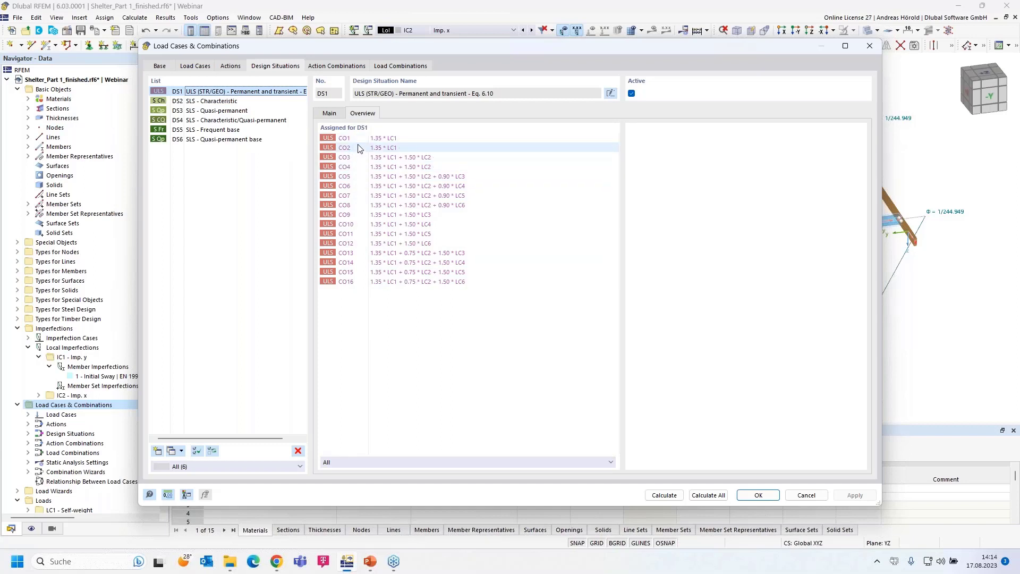
pyautogui.click(329, 111)
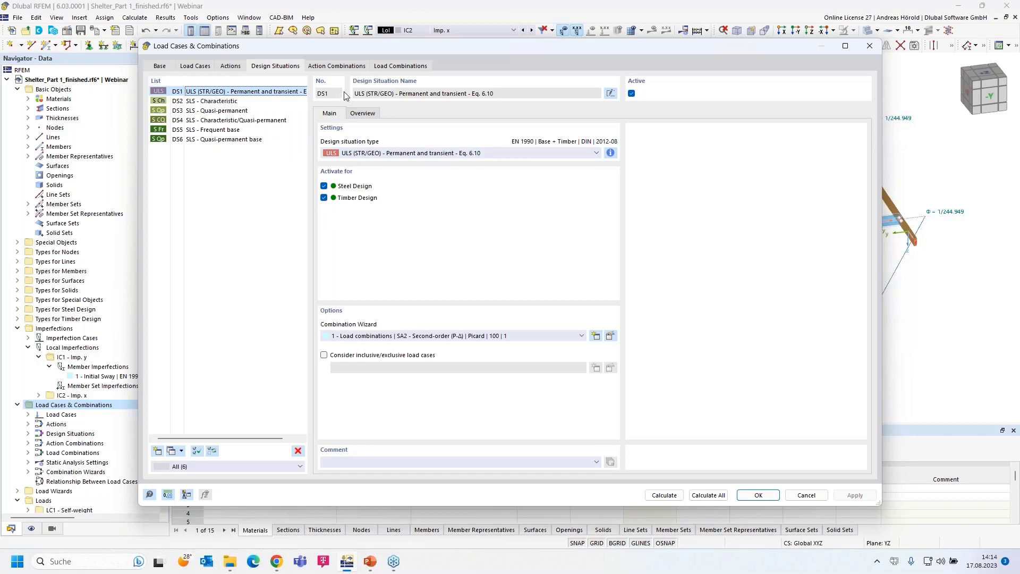
pyautogui.click(330, 66)
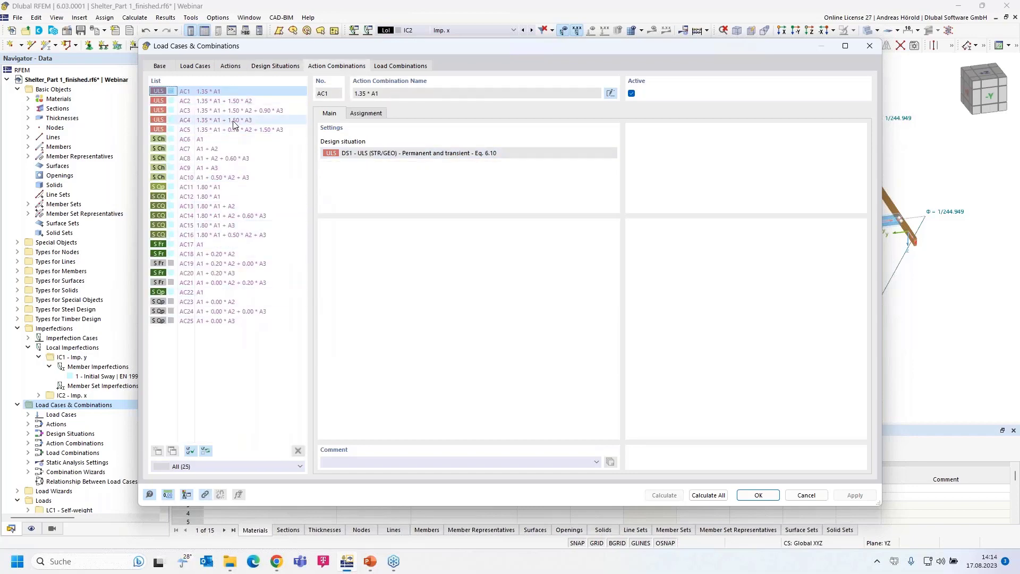
pyautogui.click(396, 65)
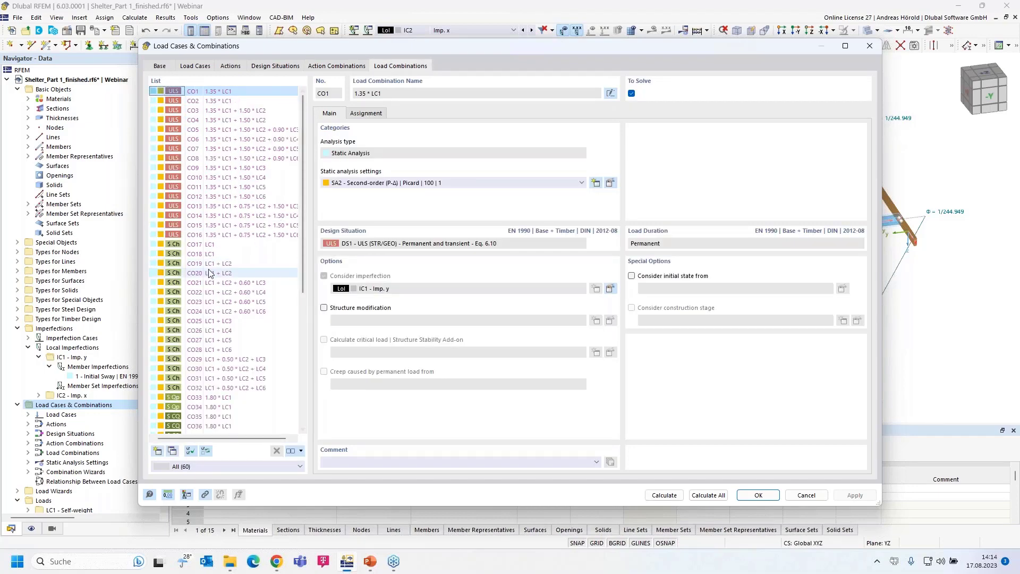
# - Look through the full list of load combinations and compare the settings of design situations DS1 ULS and DS2 SLS - Characteristic
pyautogui.scroll(-1, 221, 224)
pyautogui.scroll(-7, 207, 170)
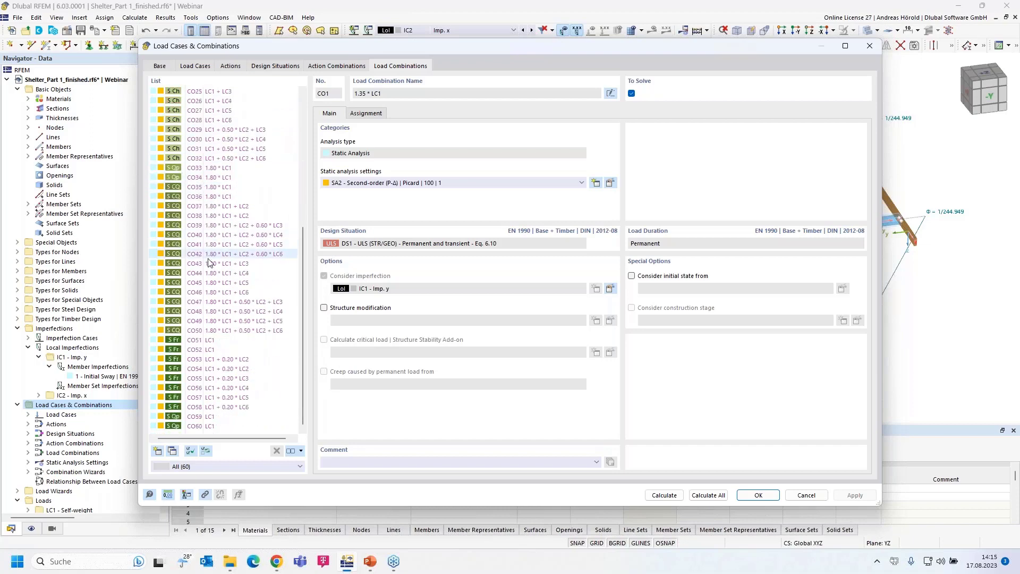
pyautogui.scroll(7, 210, 273)
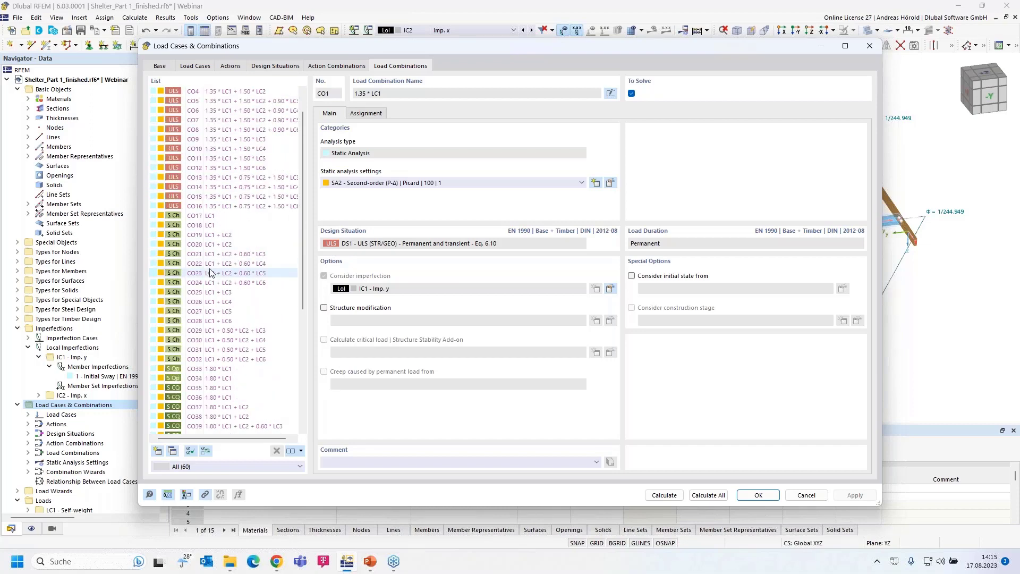
pyautogui.scroll(1, 211, 273)
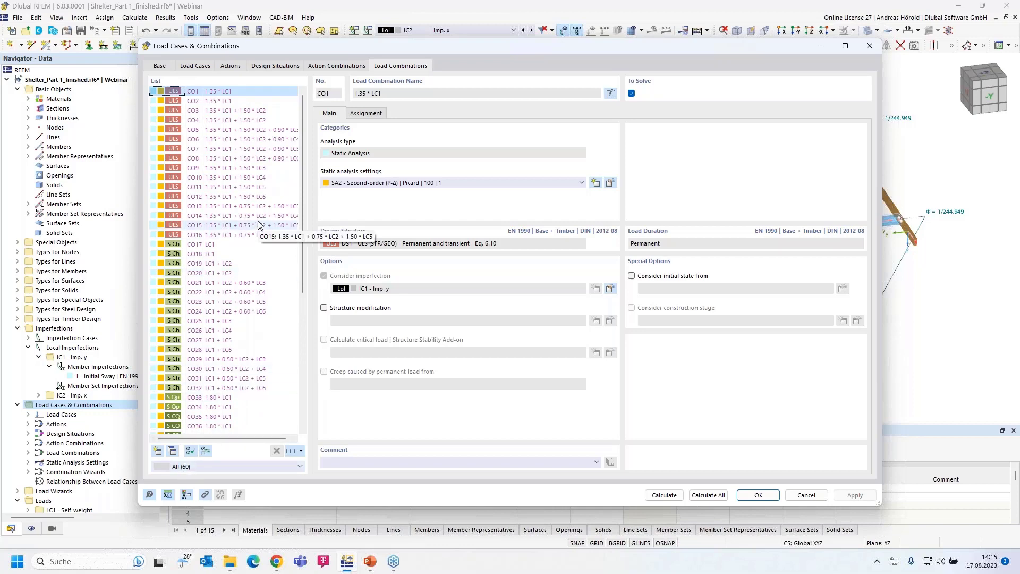
pyautogui.click(273, 66)
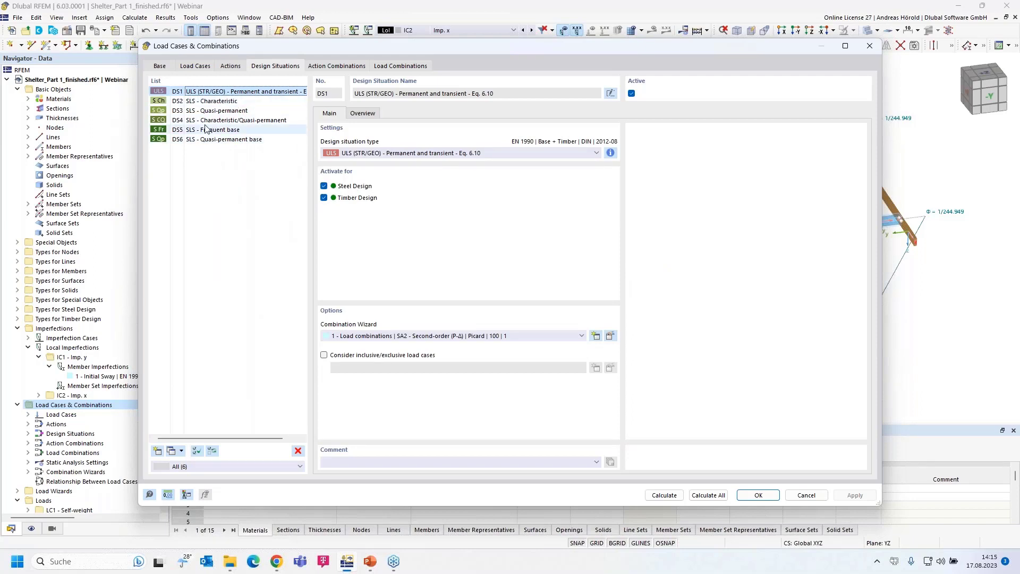
pyautogui.click(206, 102)
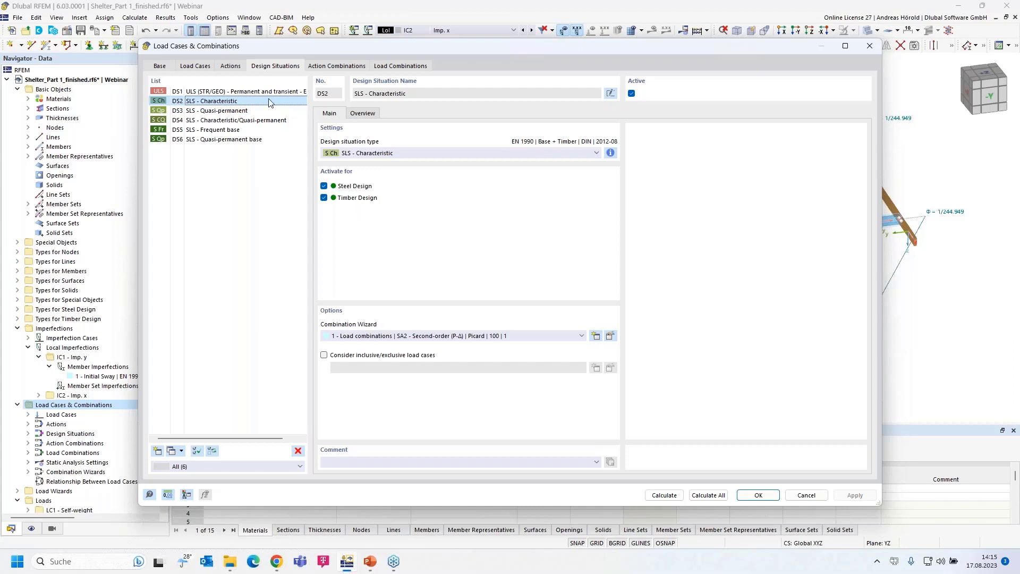
pyautogui.click(253, 92)
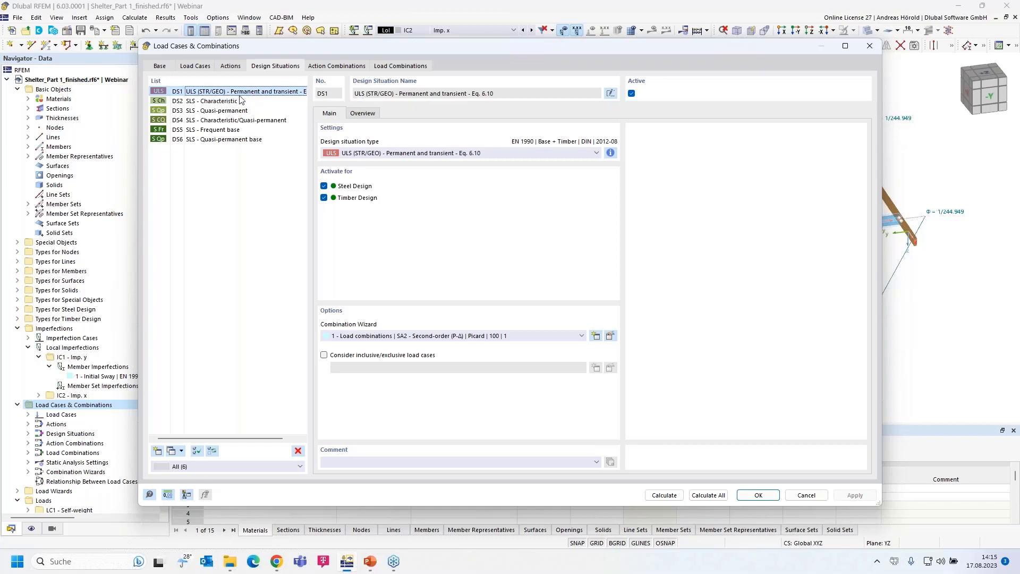
pyautogui.click(241, 101)
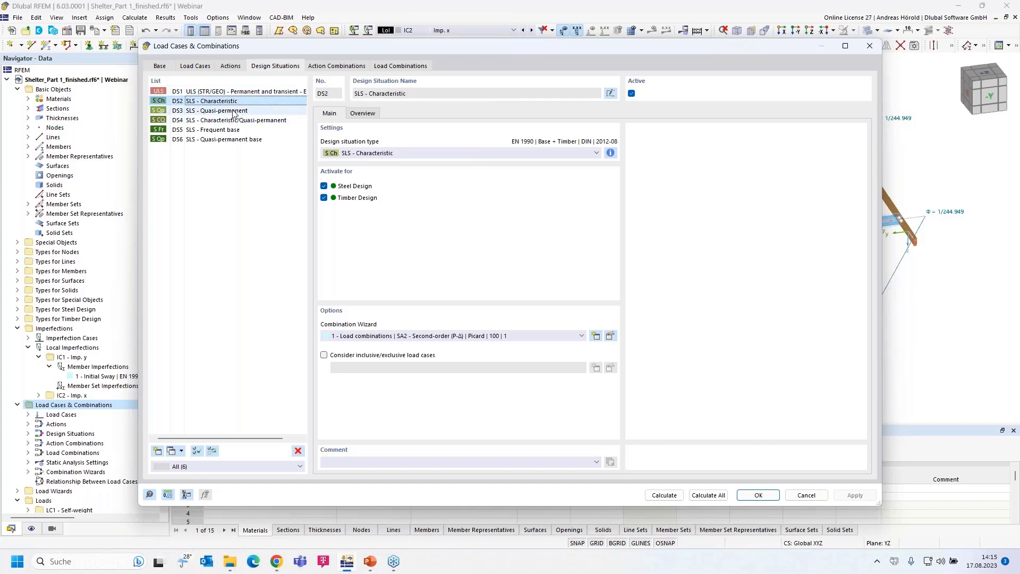
# - View the combination rule of DS3 SLS - Quasi-permanent and deactivate this design situation for steel design
pyautogui.click(233, 112)
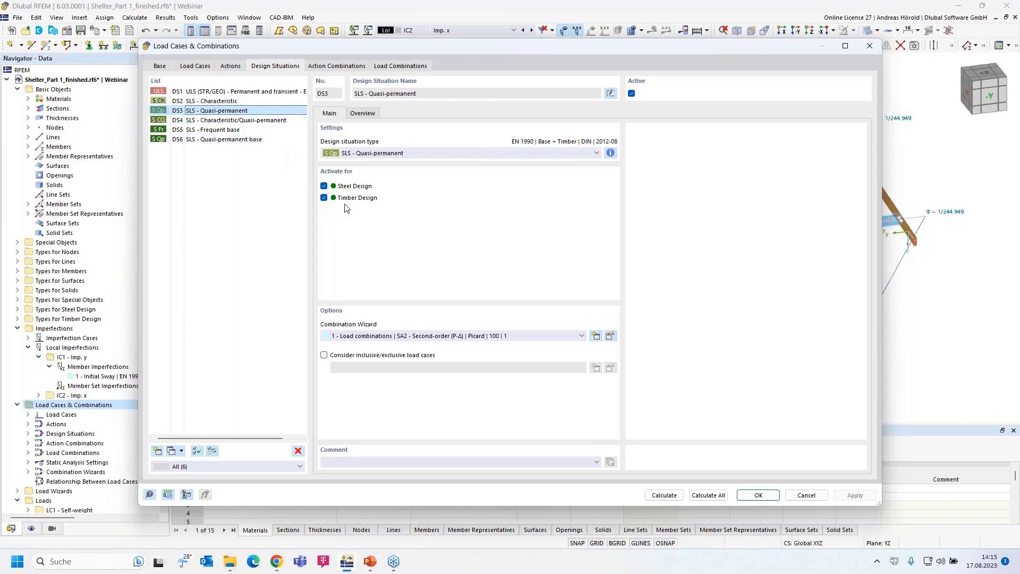
pyautogui.click(611, 153)
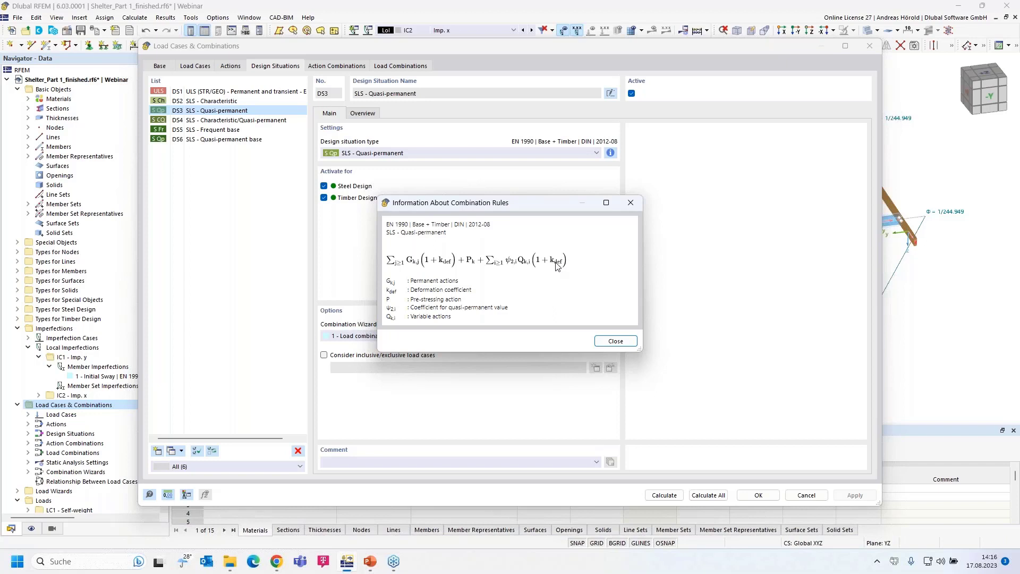
pyautogui.click(632, 203)
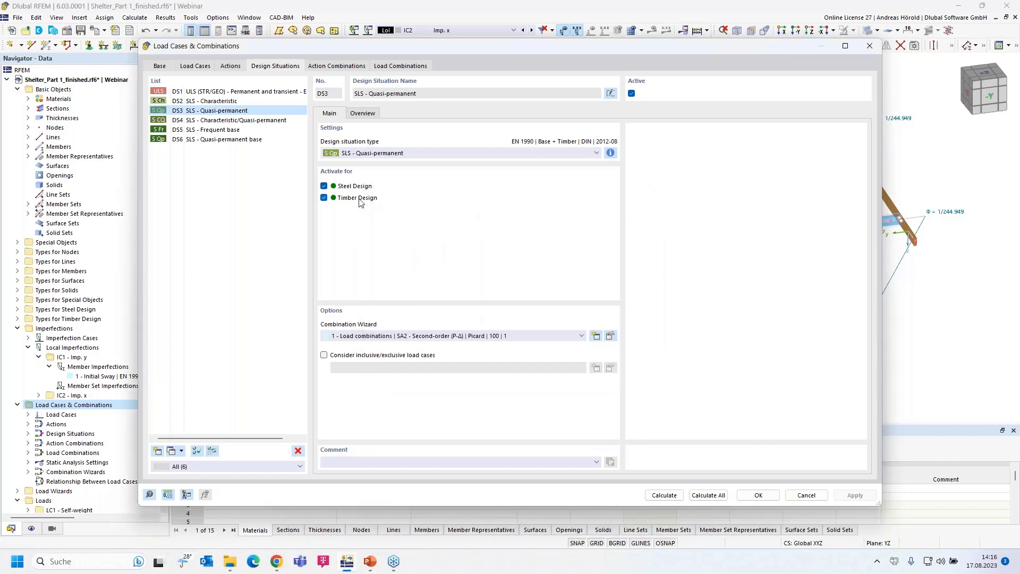
pyautogui.click(324, 186)
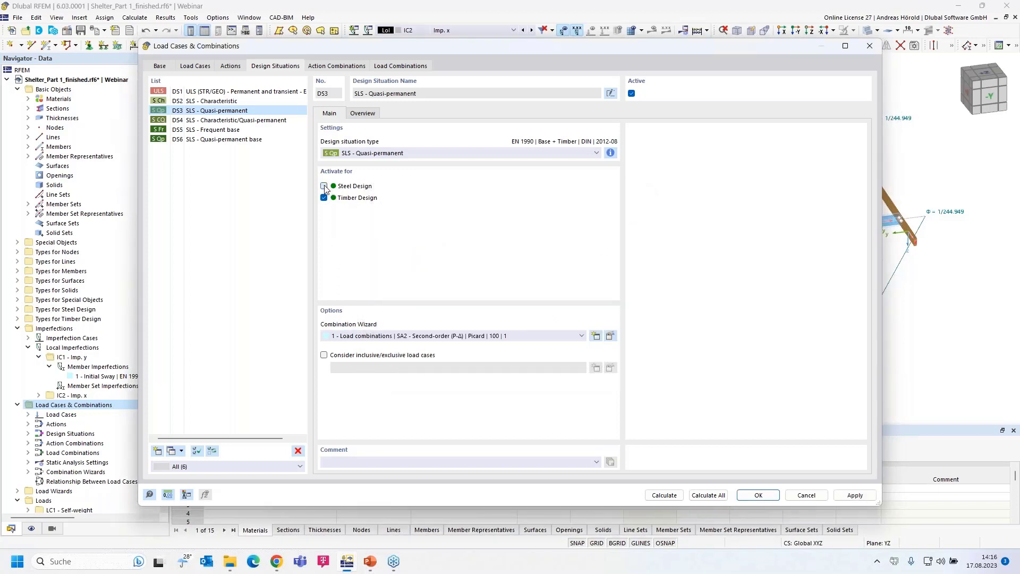
# - View the combination rule of DS4 SLS - Characteristic/Quasi-permanent and deactivate it for steel design, keeping timber design active
pyautogui.click(234, 121)
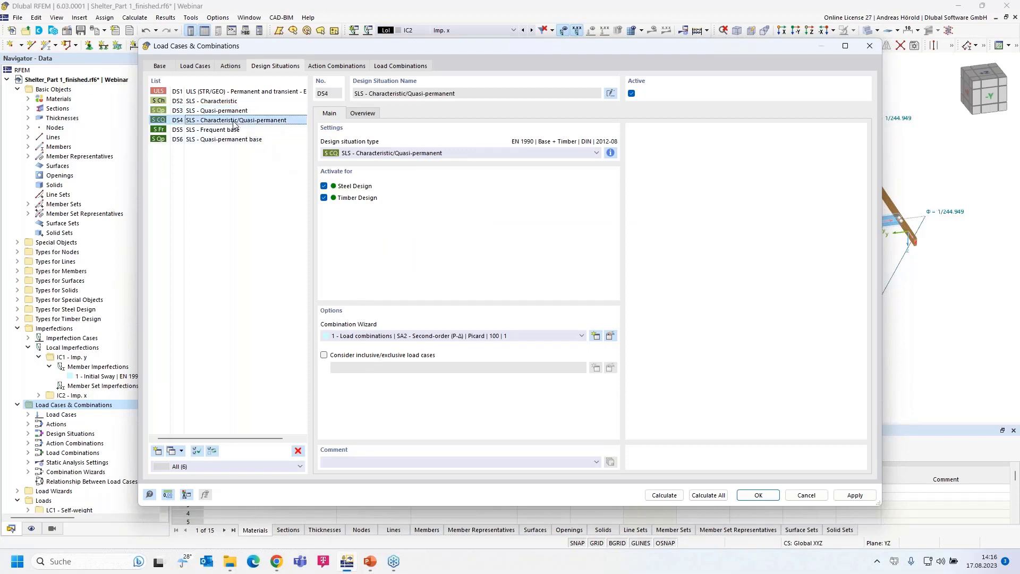
pyautogui.click(610, 153)
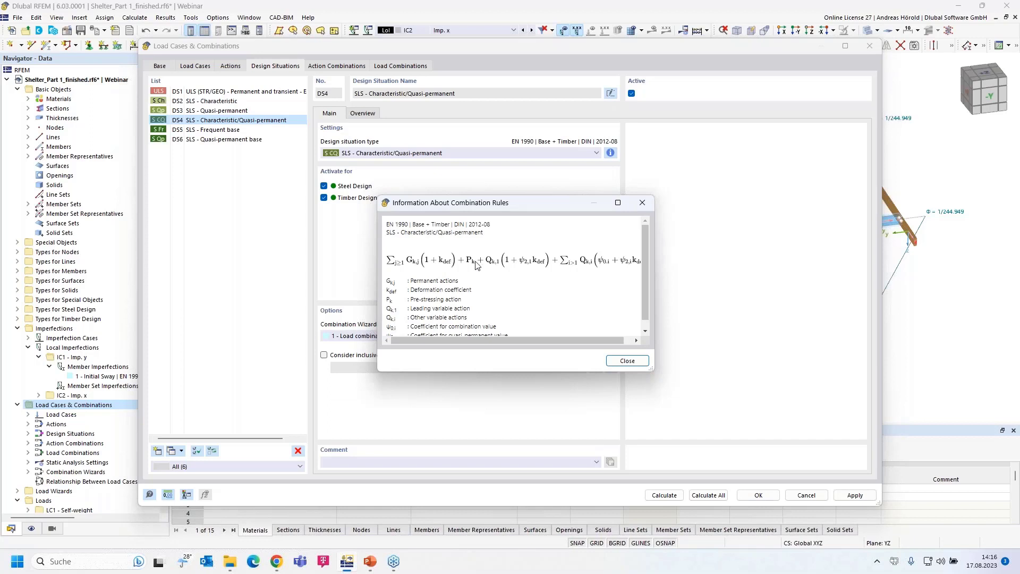
pyautogui.click(630, 362)
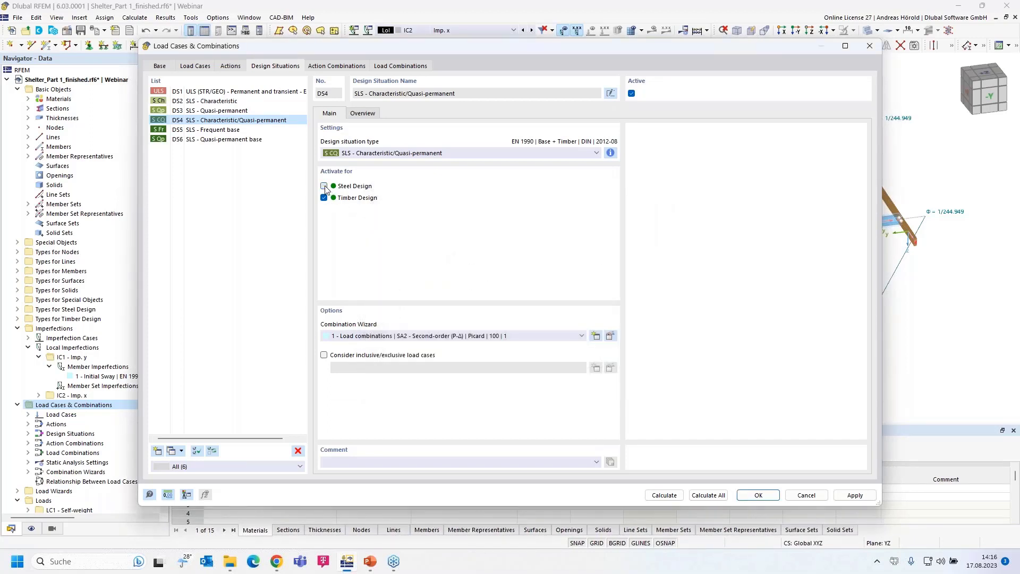
# - View the combination rules of DS5 SLS - Frequent base and DS6 SLS - Quasi-permanent base, and delete both design situations
pyautogui.click(230, 130)
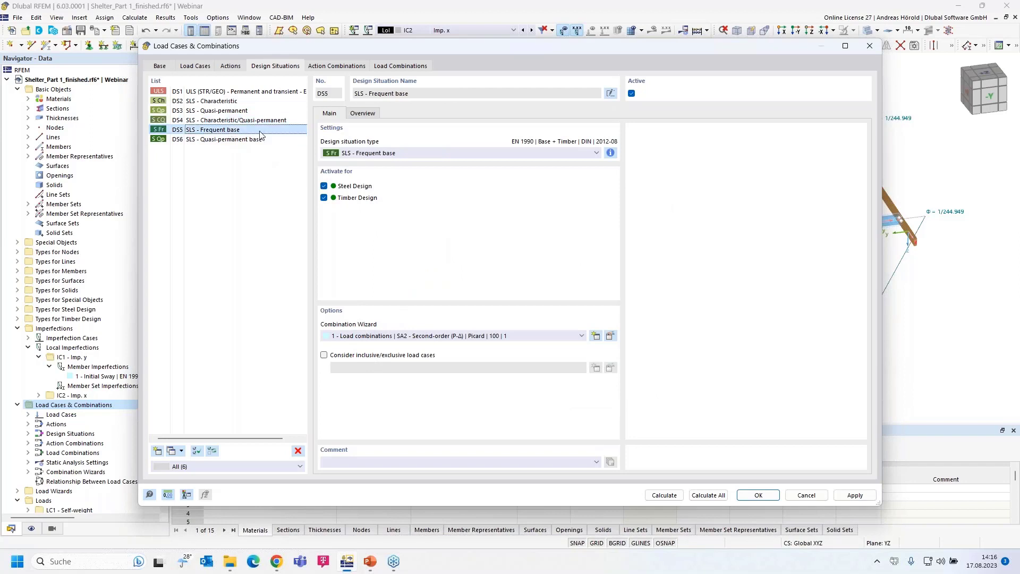
pyautogui.click(610, 152)
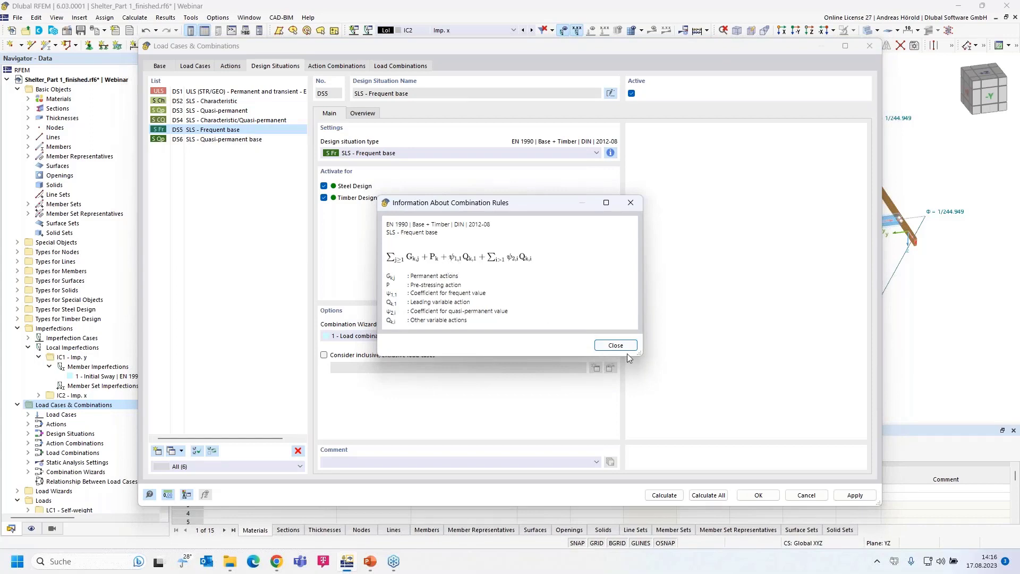
pyautogui.click(616, 346)
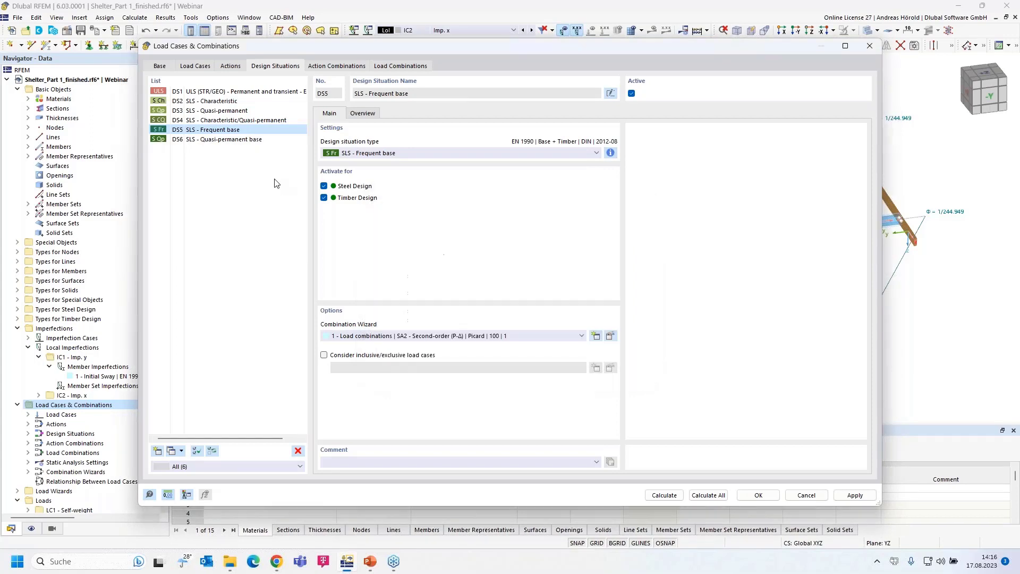
pyautogui.click(240, 141)
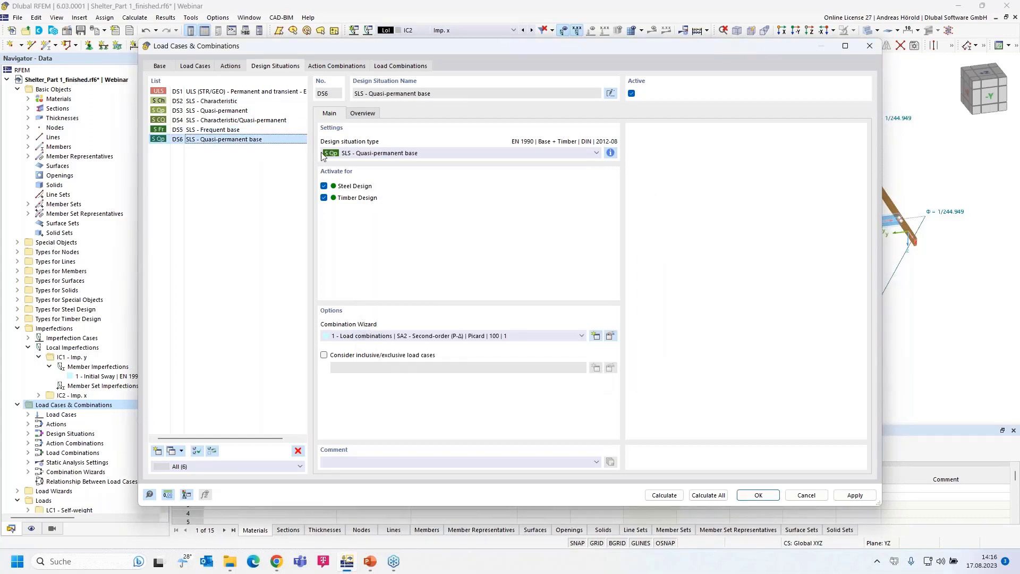
pyautogui.click(611, 153)
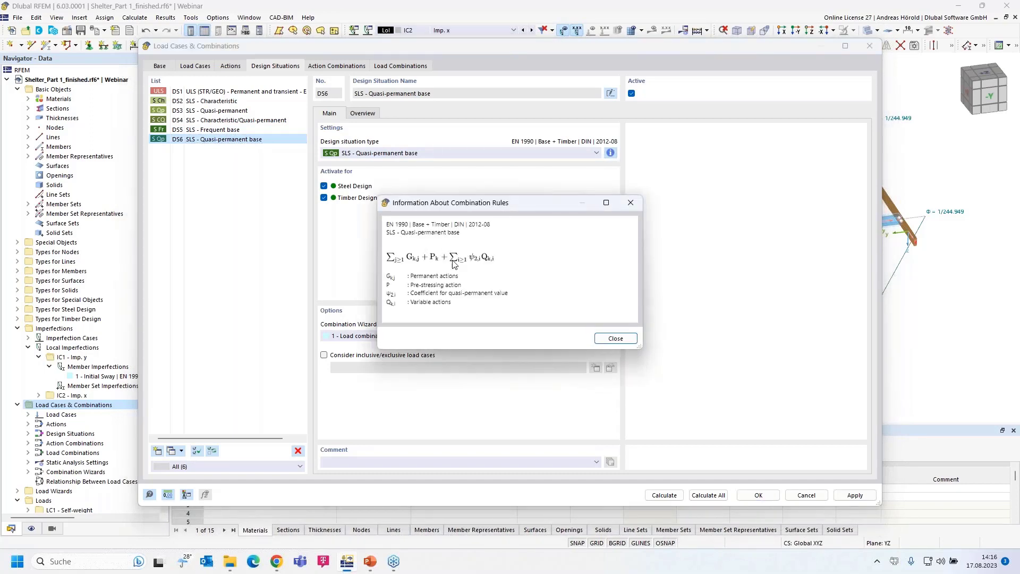
pyautogui.click(630, 202)
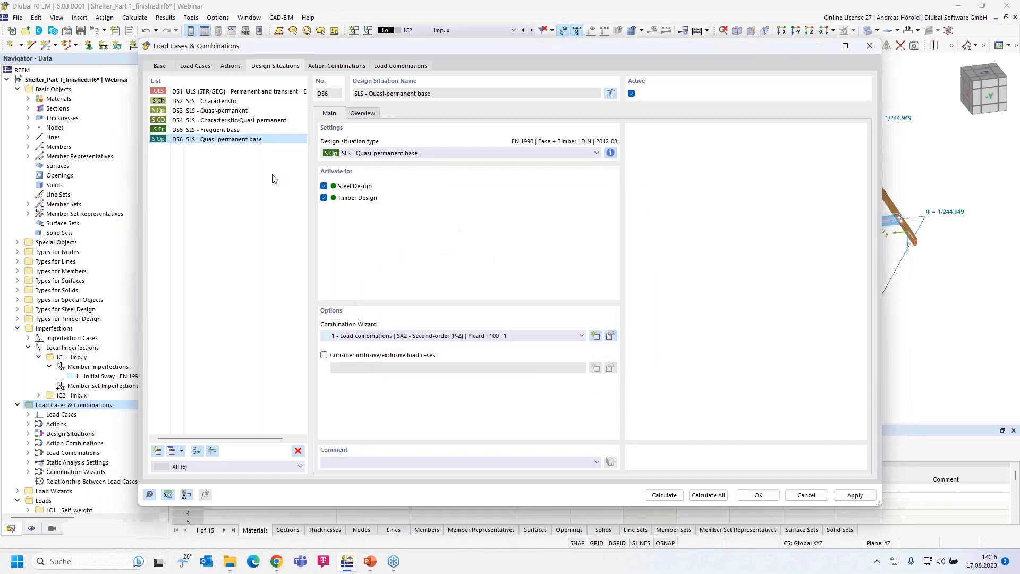
pyautogui.keyDown('ctrl'); pyautogui.click(219, 130); pyautogui.keyUp('ctrl')
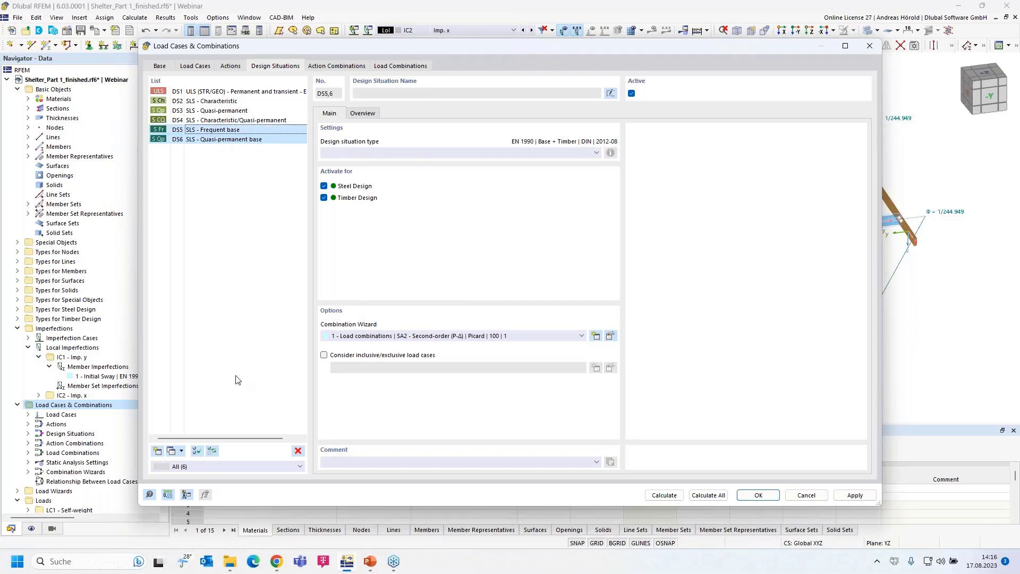
pyautogui.click(298, 451)
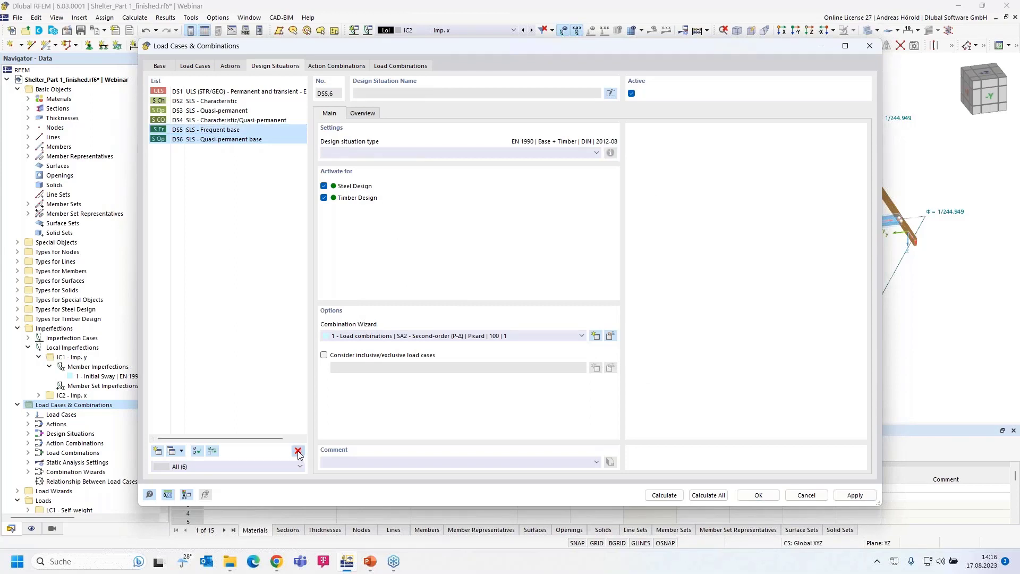
pyautogui.click(518, 316)
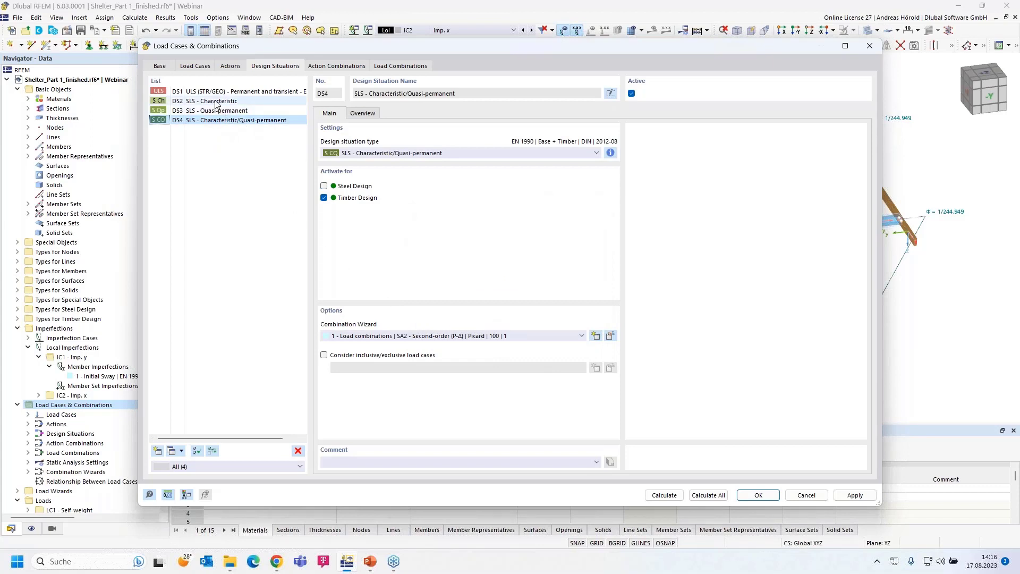
# - Check the design activation of DS1 to DS4 and assign combination wizard 2 - Load combinations | SA1 - Geometrically linear to DS2 to DS4
pyautogui.click(211, 94)
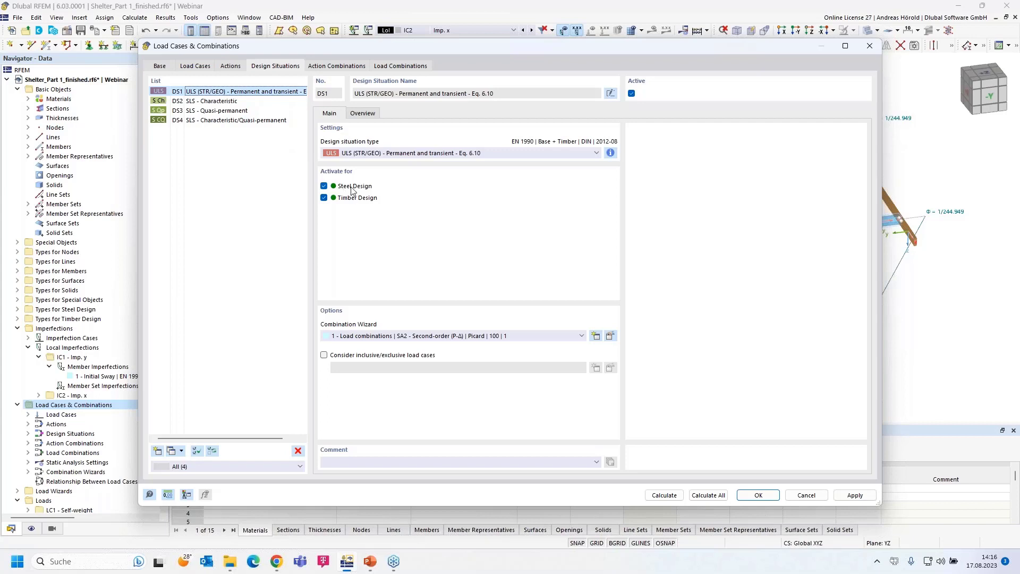
pyautogui.click(219, 101)
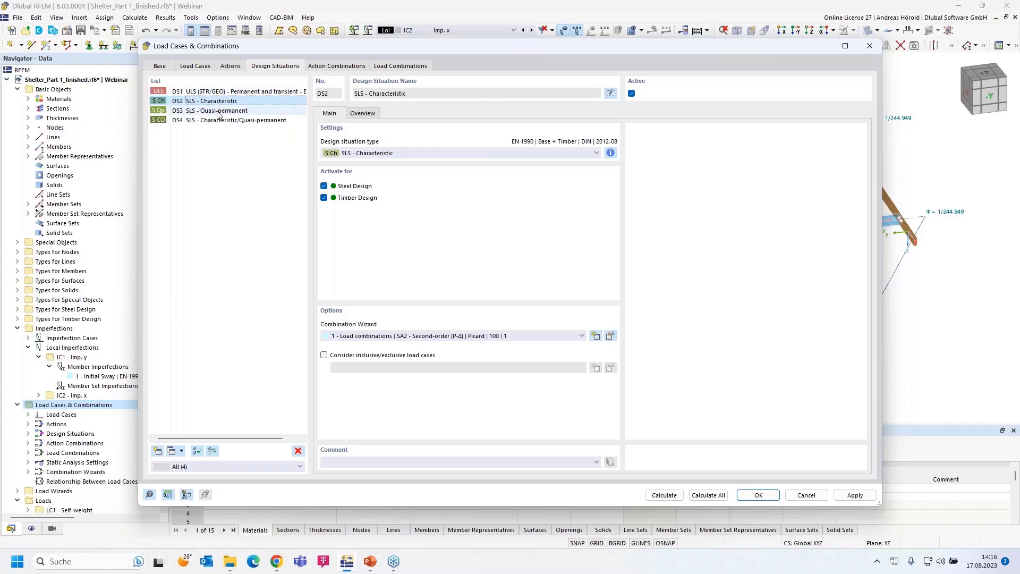
pyautogui.click(218, 112)
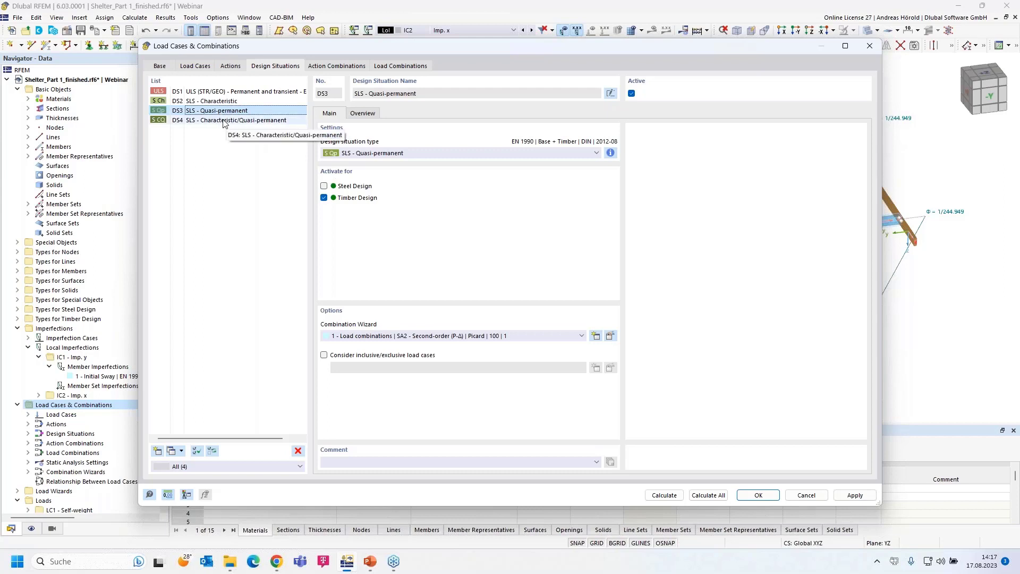
pyautogui.click(223, 122)
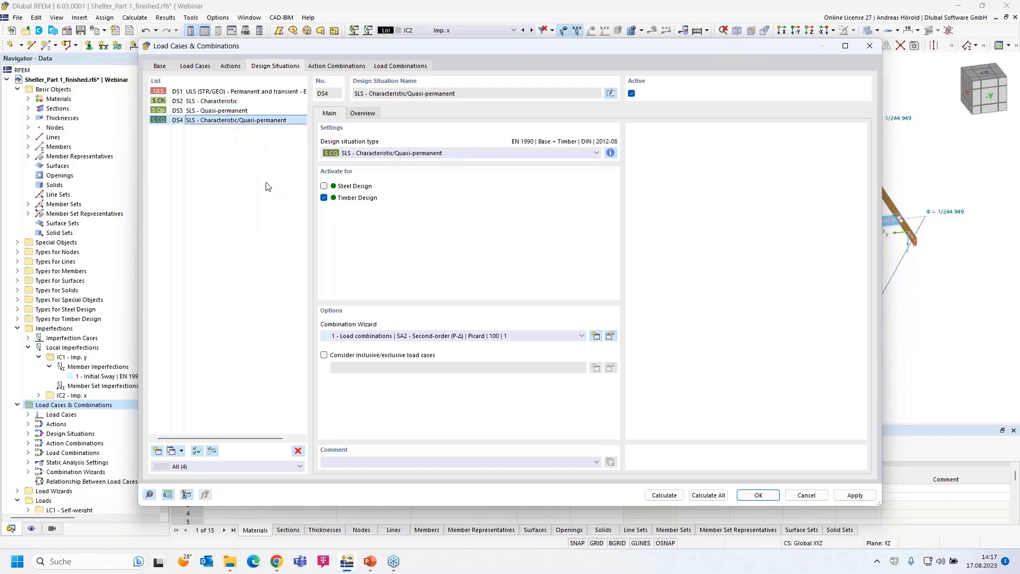
pyautogui.moveTo(233, 122); pyautogui.dragTo(218, 103)
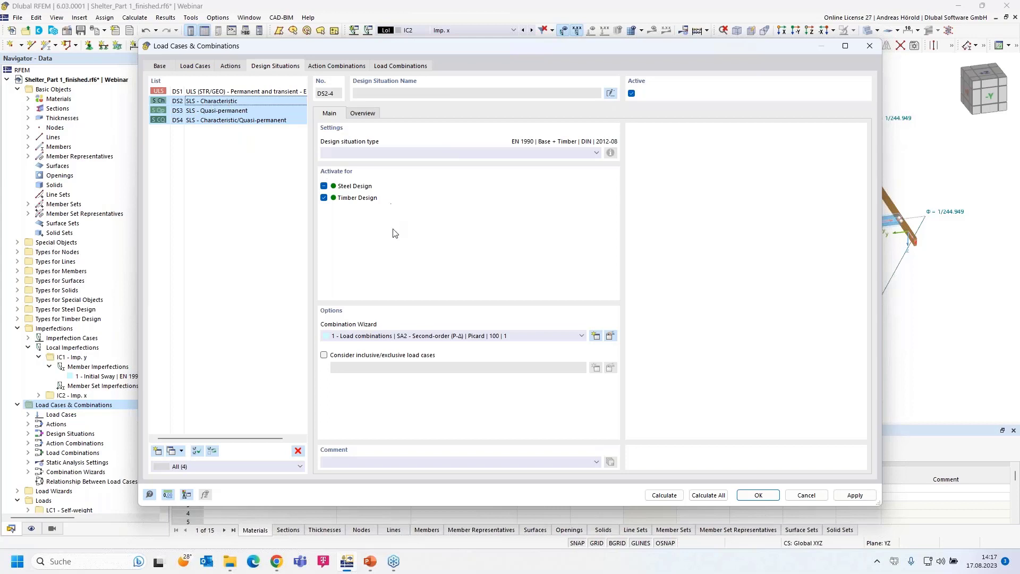
pyautogui.click(465, 336)
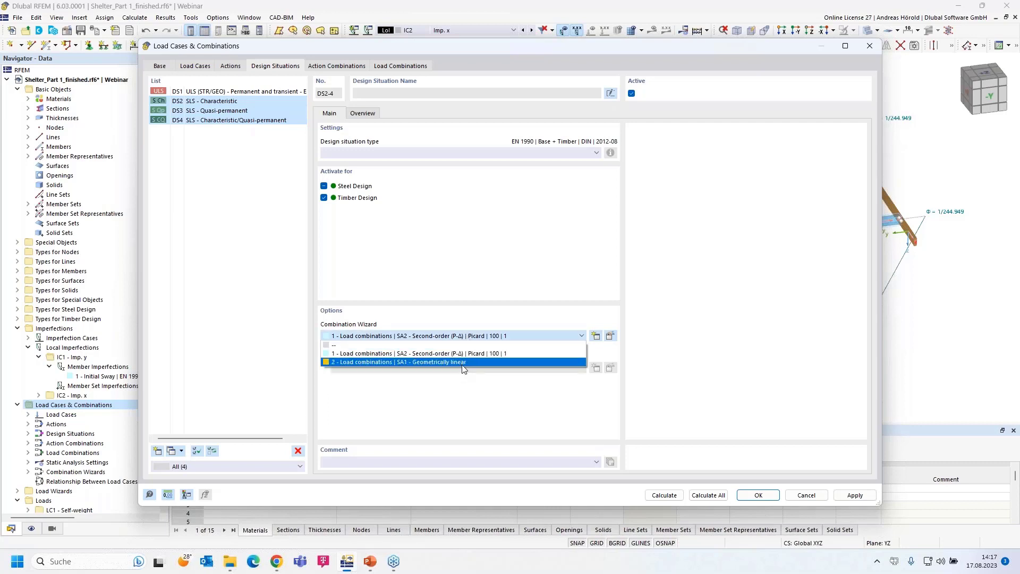
pyautogui.click(463, 362)
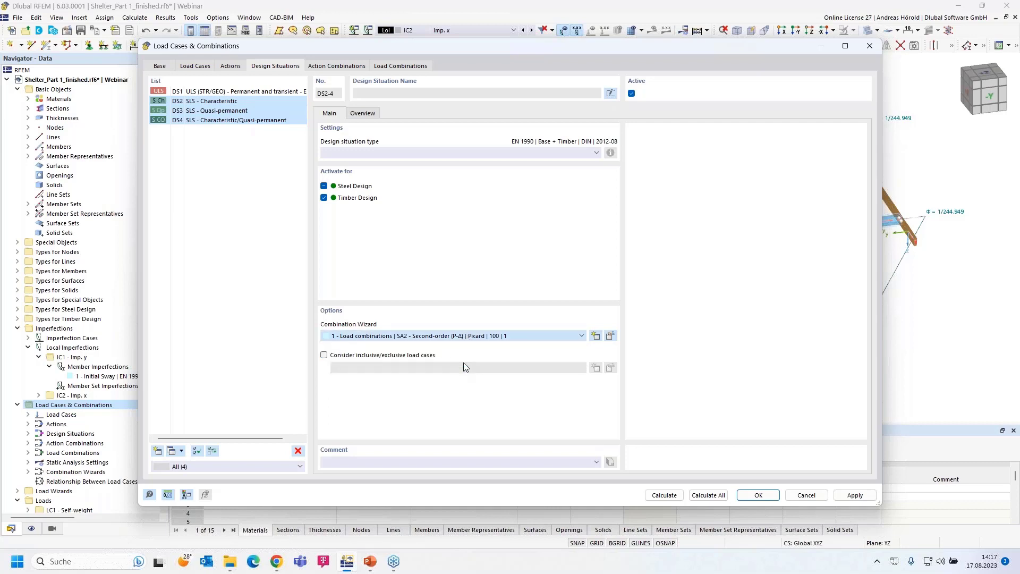
# - Check the regenerated load combinations and the combination wizard assigned to each of the design situations DS1 to DS4
pyautogui.click(215, 92)
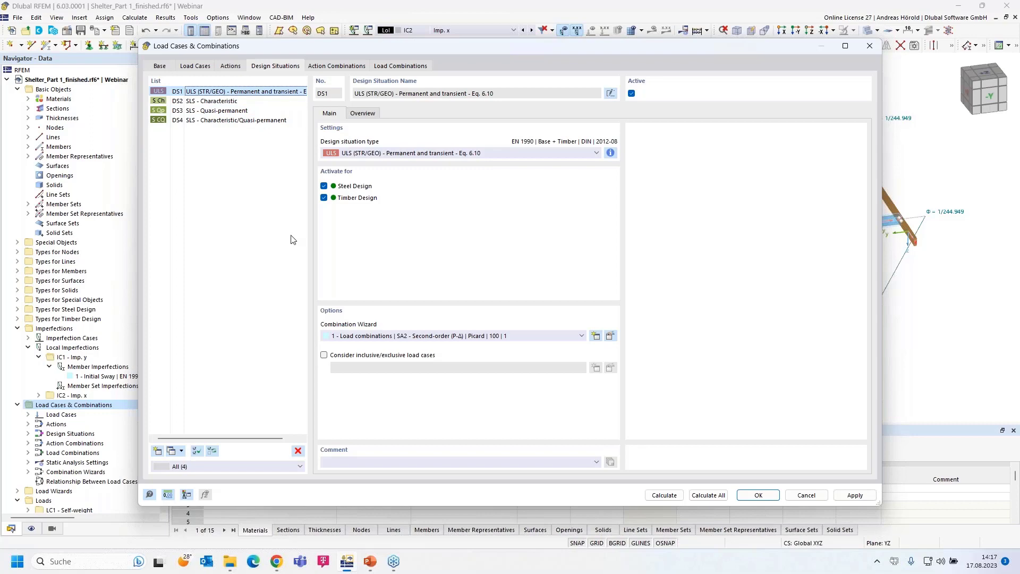
pyautogui.click(394, 66)
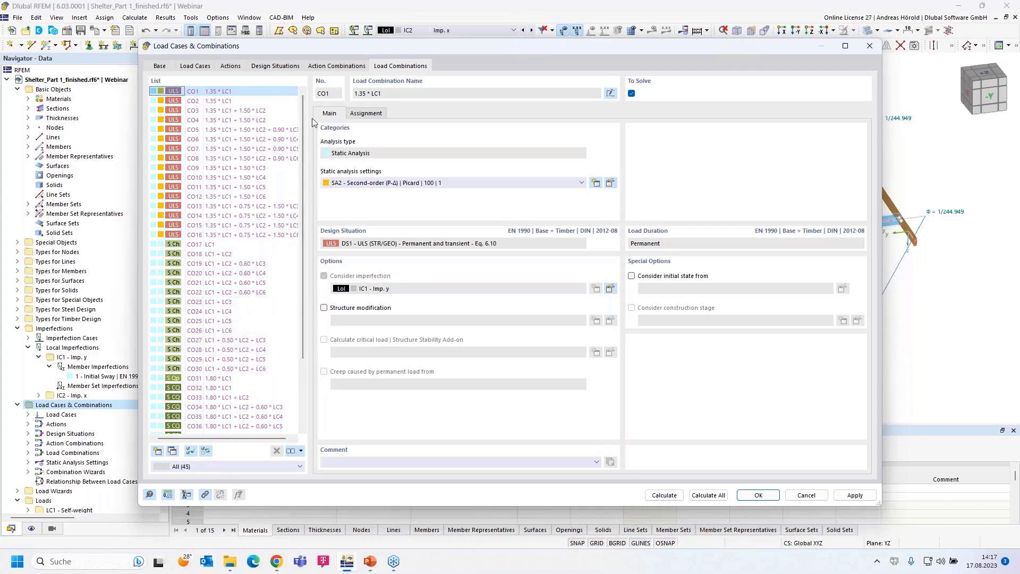
pyautogui.click(274, 66)
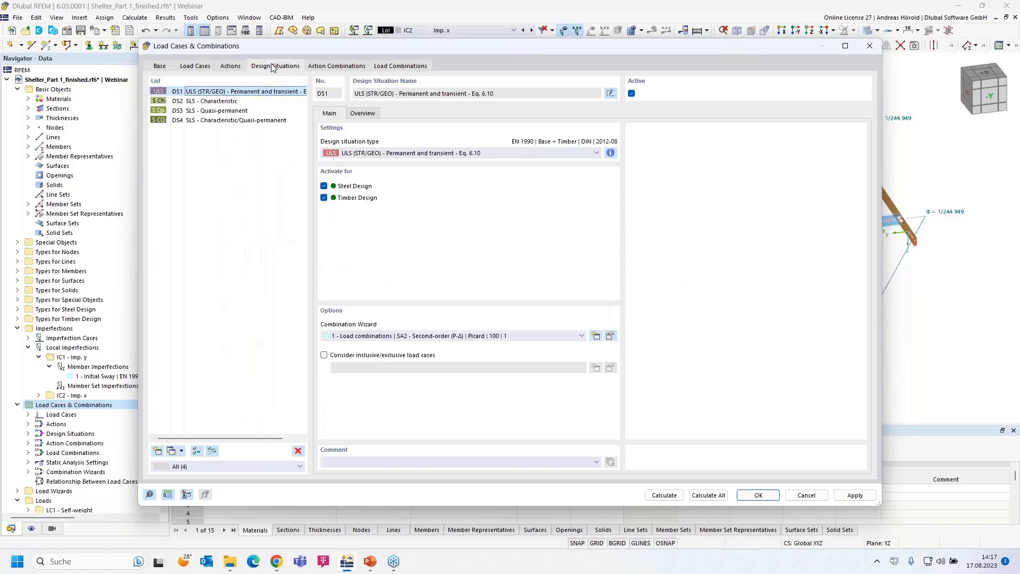
pyautogui.click(258, 101)
pyautogui.click(251, 113)
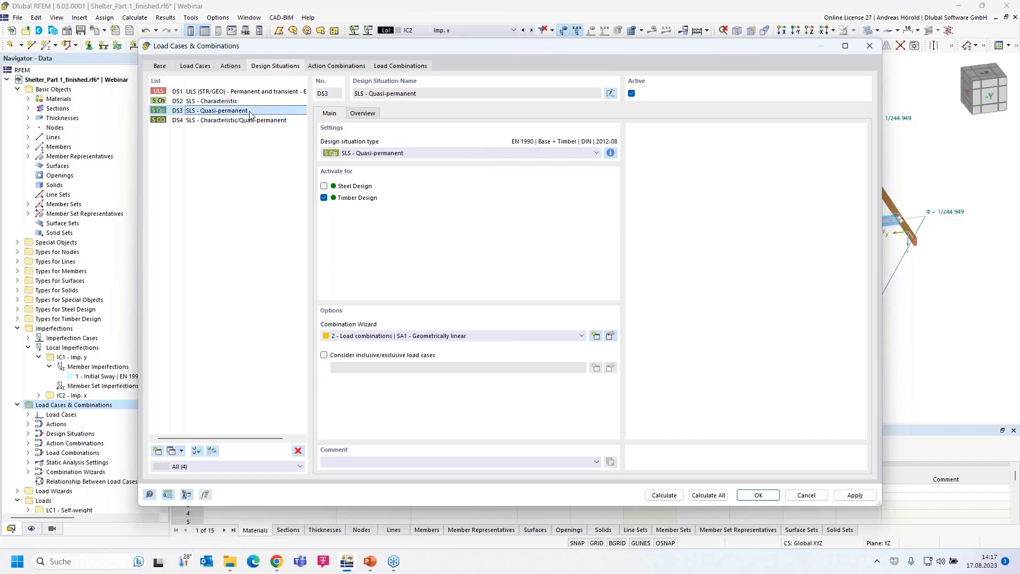
pyautogui.click(251, 122)
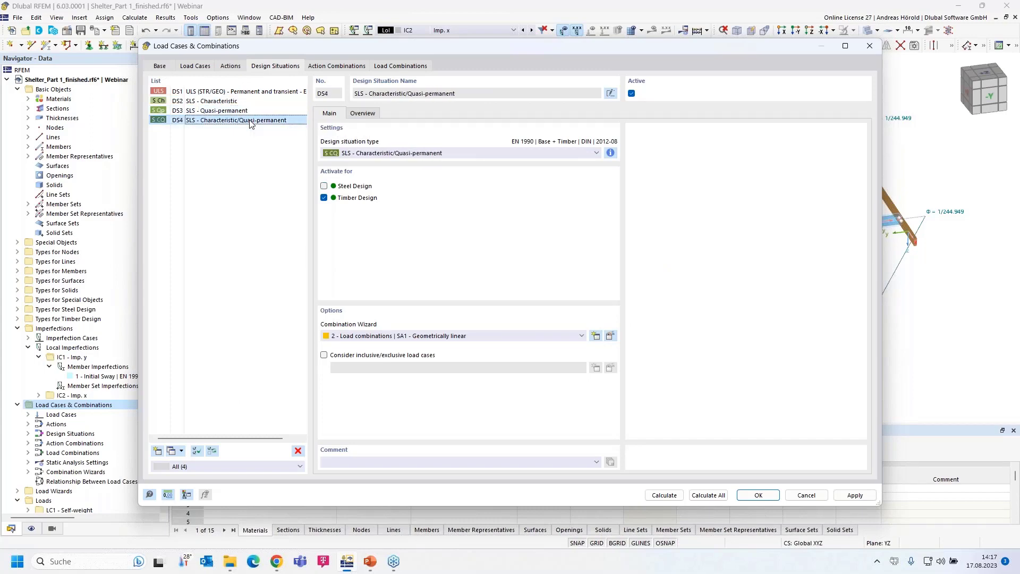
# - Confirm the load combination settings, hide the member axis systems x, y, z, and display member representatives and member set representatives
pyautogui.click(754, 496)
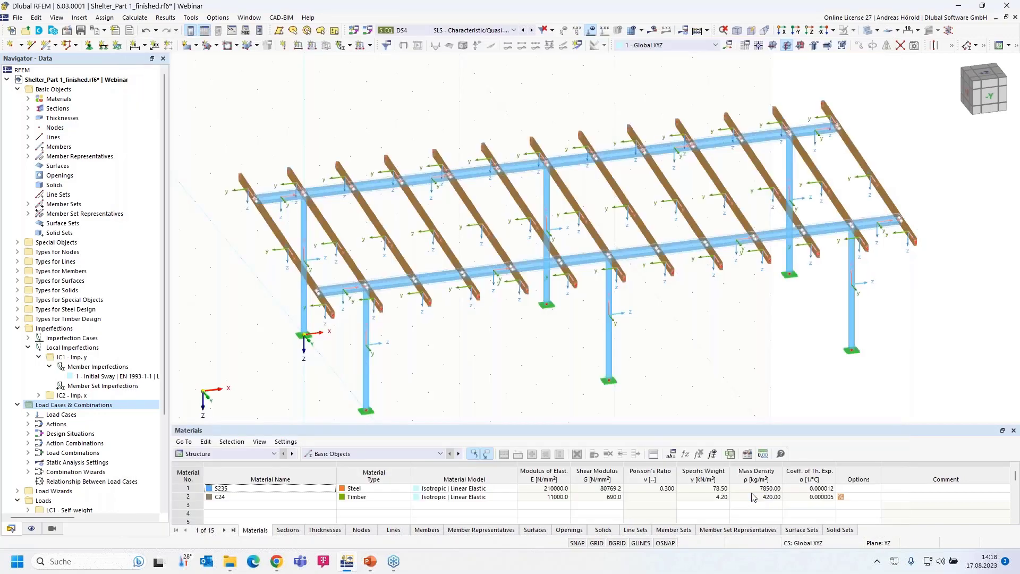
pyautogui.click(32, 529)
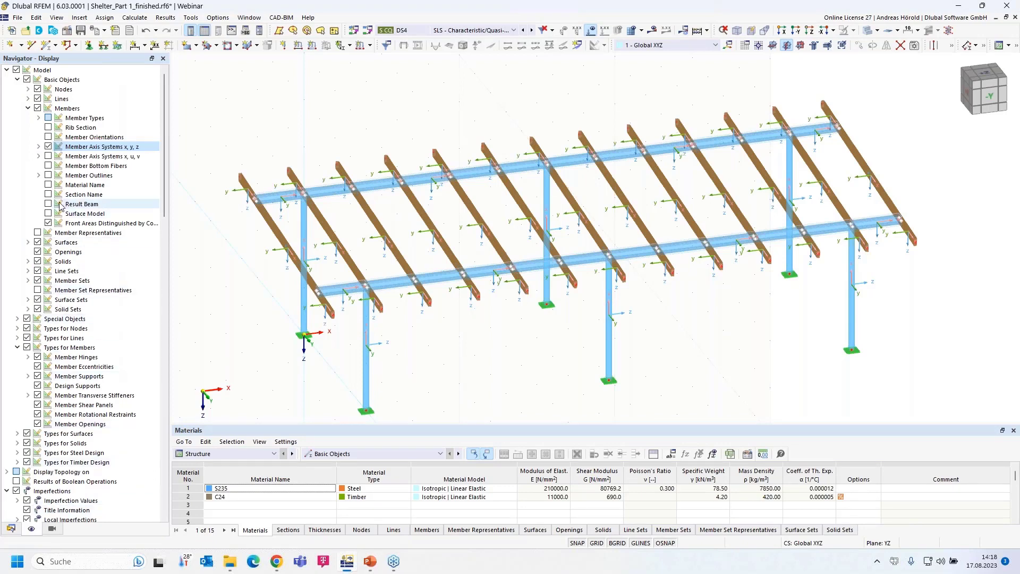
pyautogui.click(48, 146)
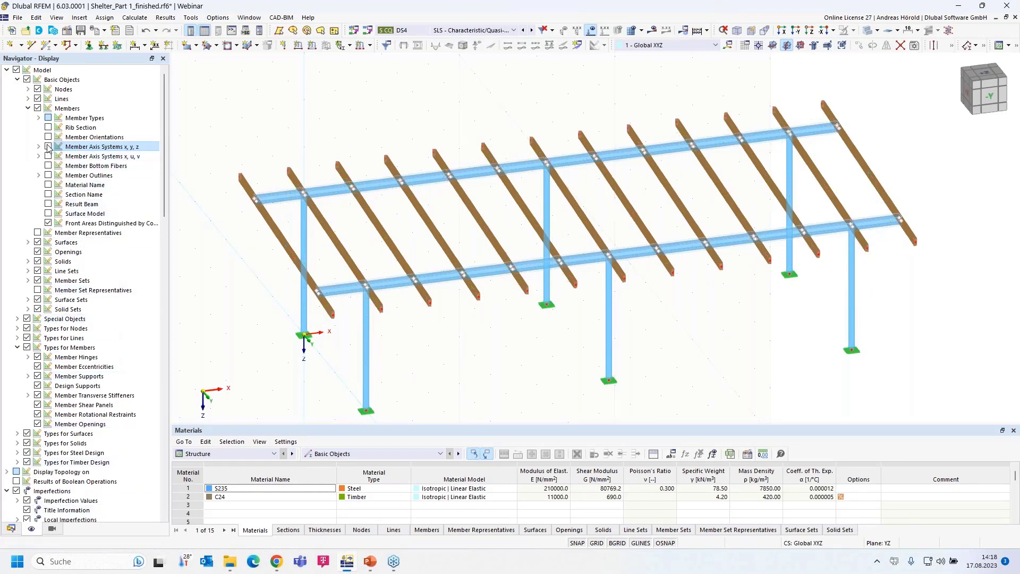
pyautogui.click(28, 109)
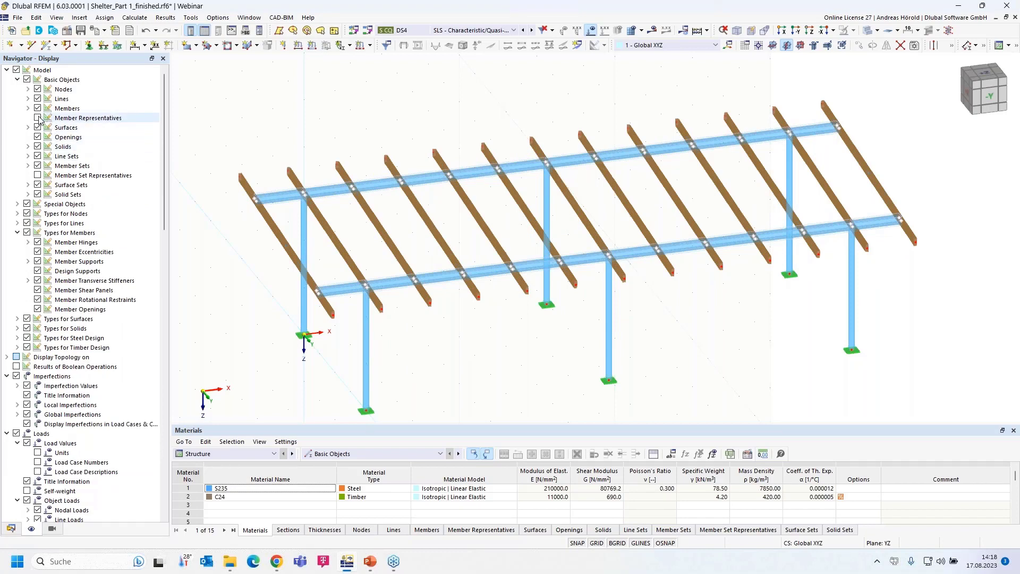
pyautogui.click(37, 118)
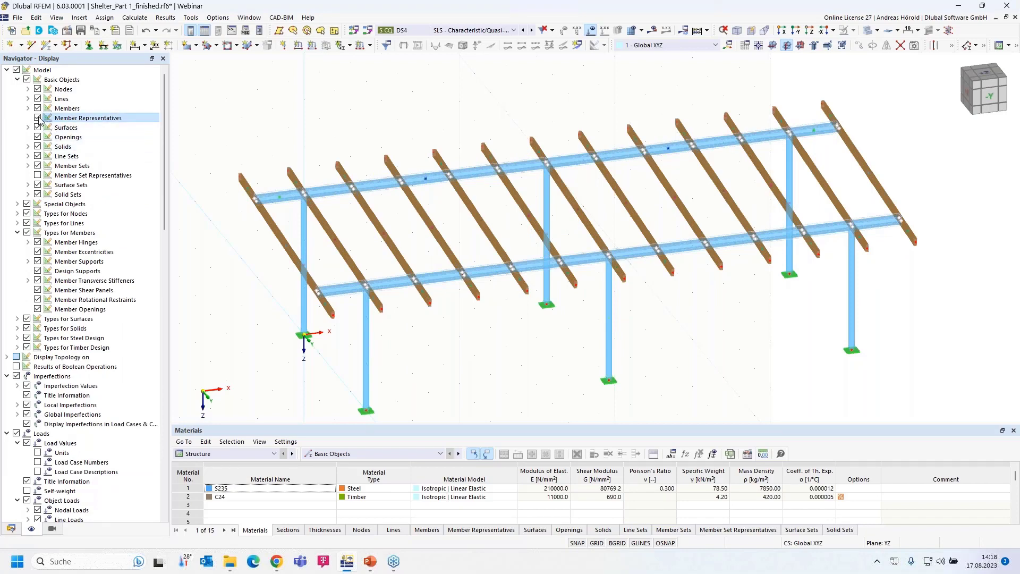
pyautogui.click(38, 176)
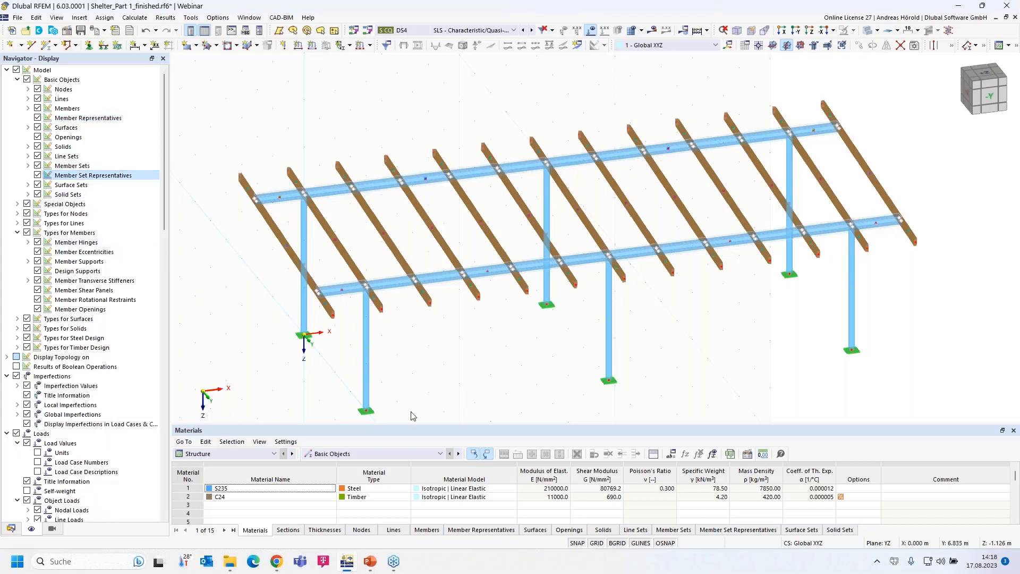
# - Switch the model display to the wireframe model
pyautogui.keyDown('ctrl'); pyautogui.moveTo(414, 416); pyautogui.dragTo(492, 341, button='middle'); pyautogui.keyUp('ctrl')
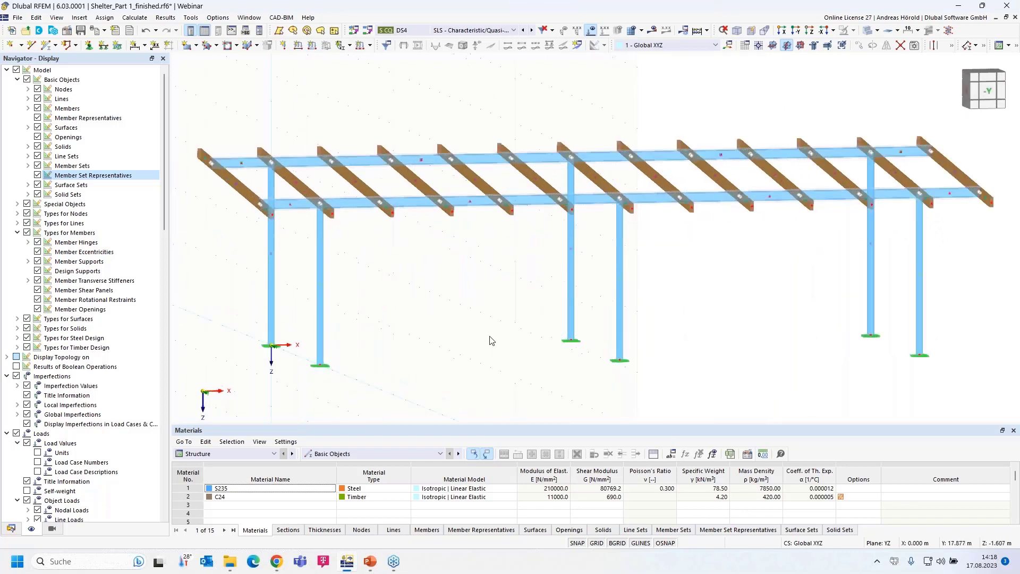
pyautogui.click(877, 30)
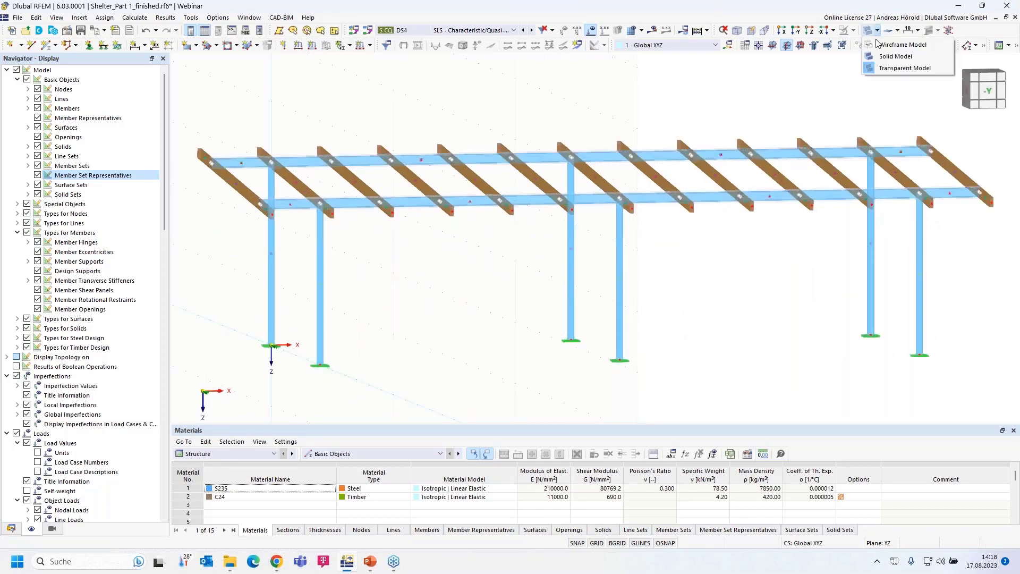
pyautogui.click(877, 46)
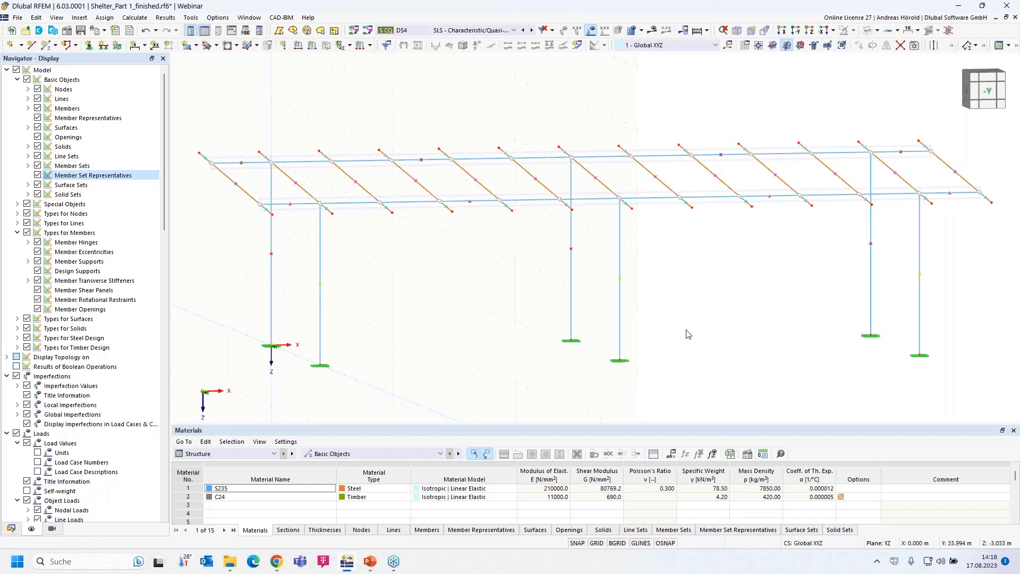
# - List the member representatives and member set representatives, and highlight the 1.004 m and 4.015 m R_M1 60/160 representatives in the model
pyautogui.click(10, 528)
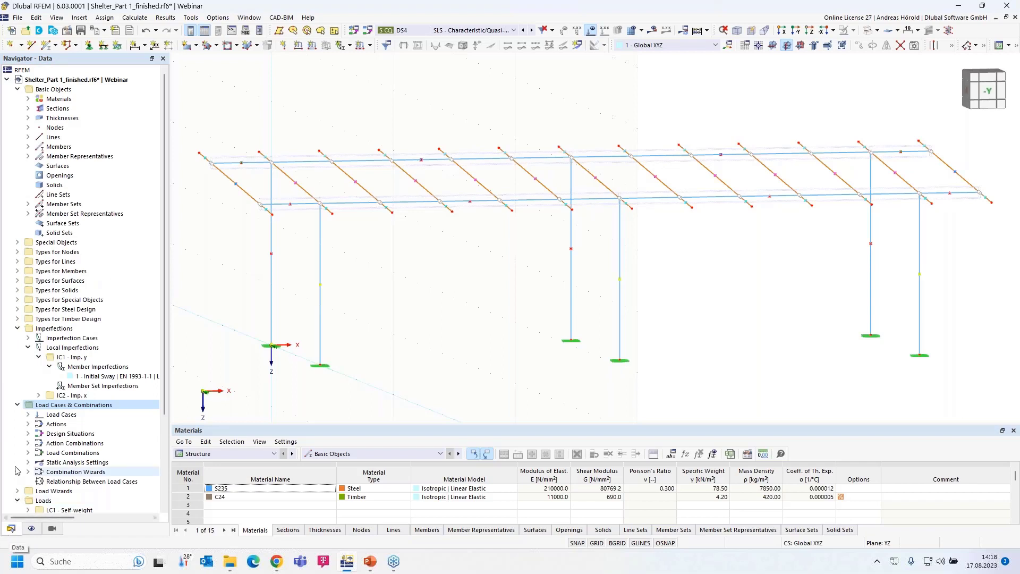
pyautogui.click(28, 156)
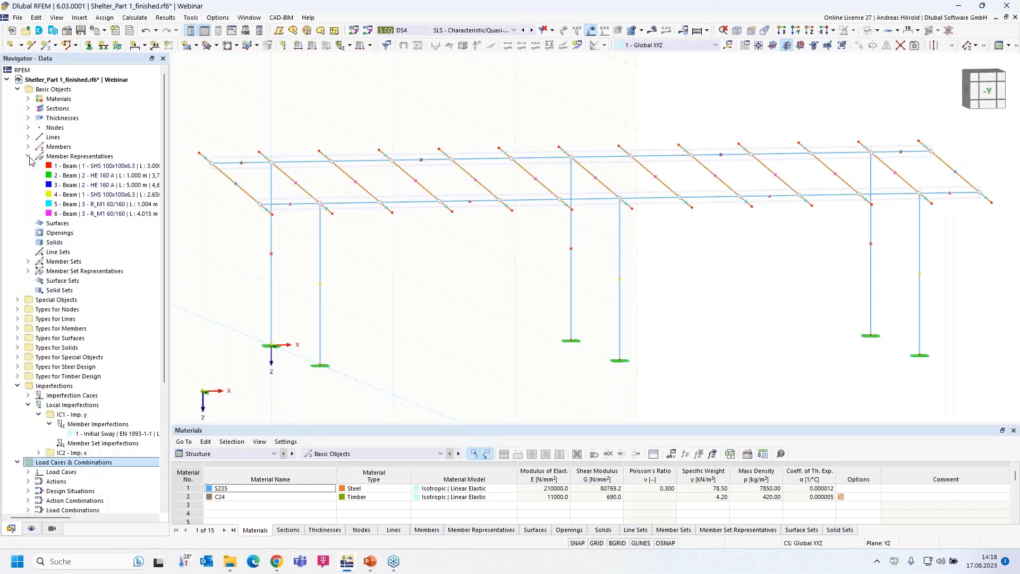
pyautogui.click(28, 271)
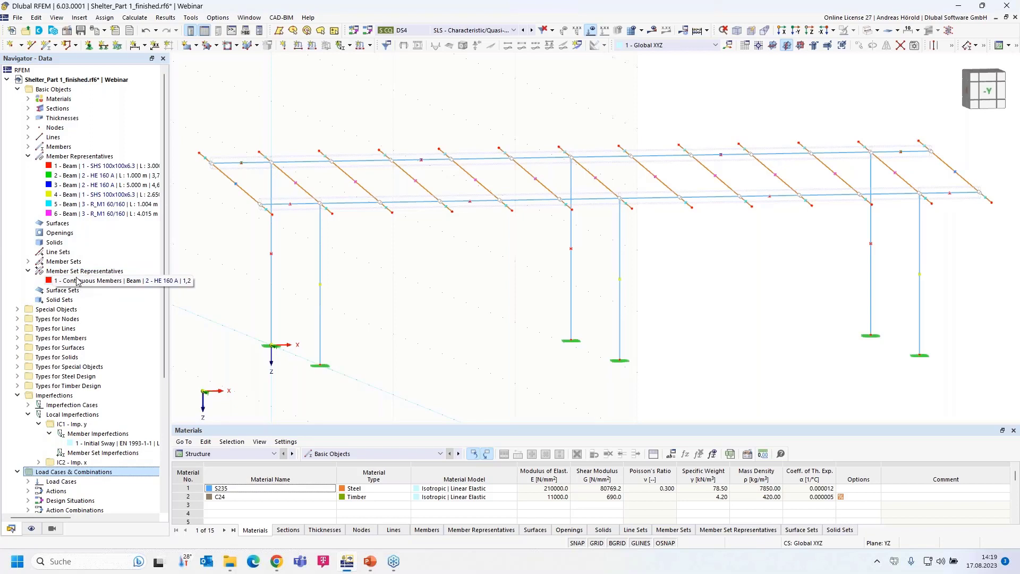
pyautogui.click(72, 206)
pyautogui.keyDown('ctrl'); pyautogui.moveTo(283, 239); pyautogui.dragTo(451, 278, button='middle'); pyautogui.keyUp('ctrl')
pyautogui.scroll(3, 339, 287)
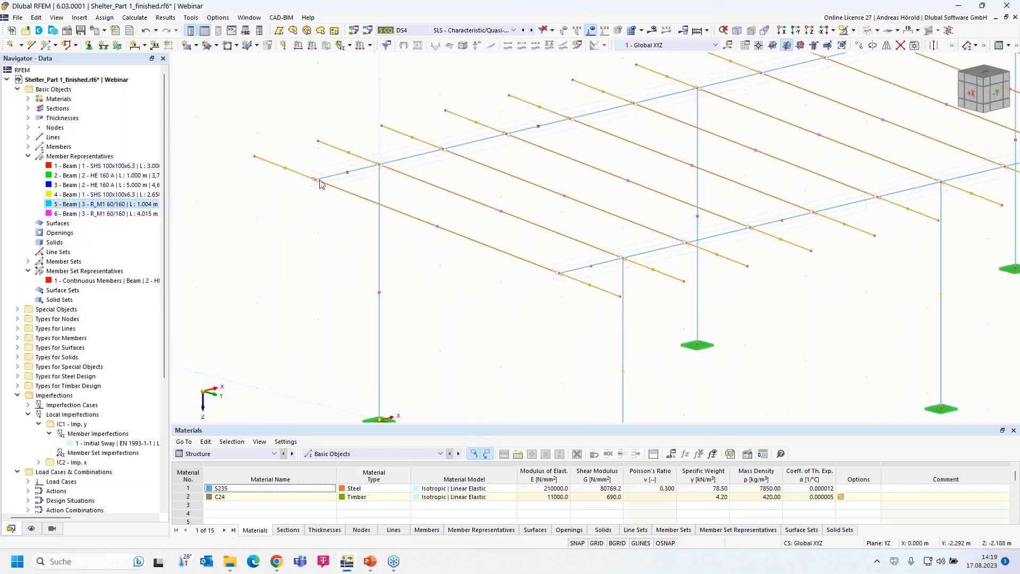
pyautogui.click(69, 215)
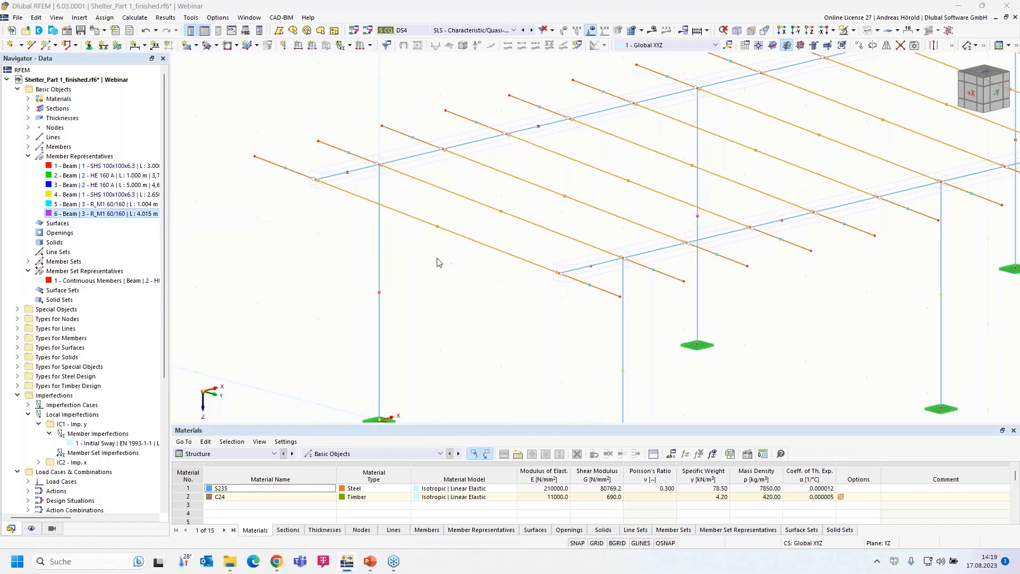
# - Edit the 4.015 m R_M1 60/160 member representative and set its timber service class to 2 - Moist
pyautogui.press('Return')
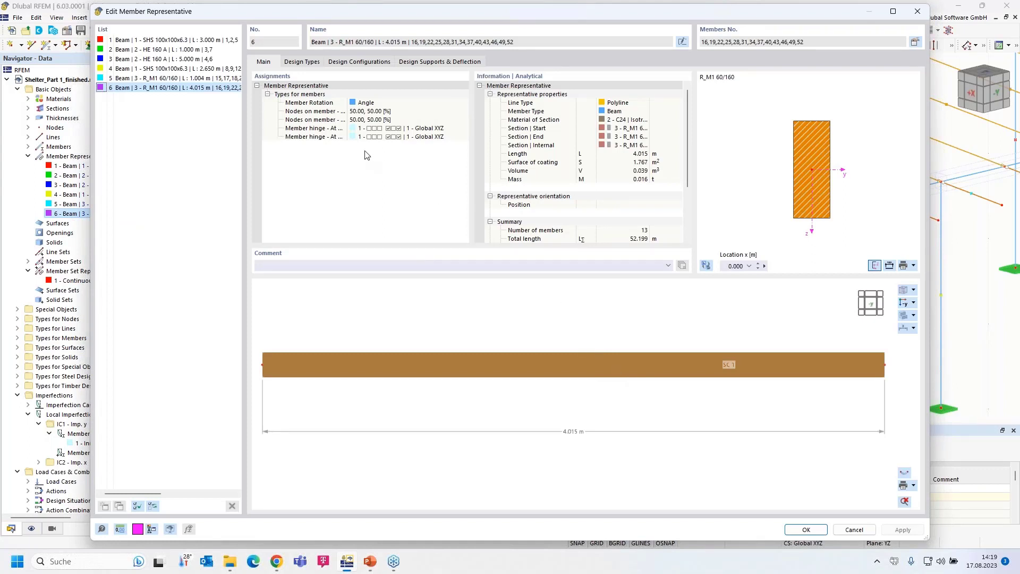
pyautogui.click(299, 63)
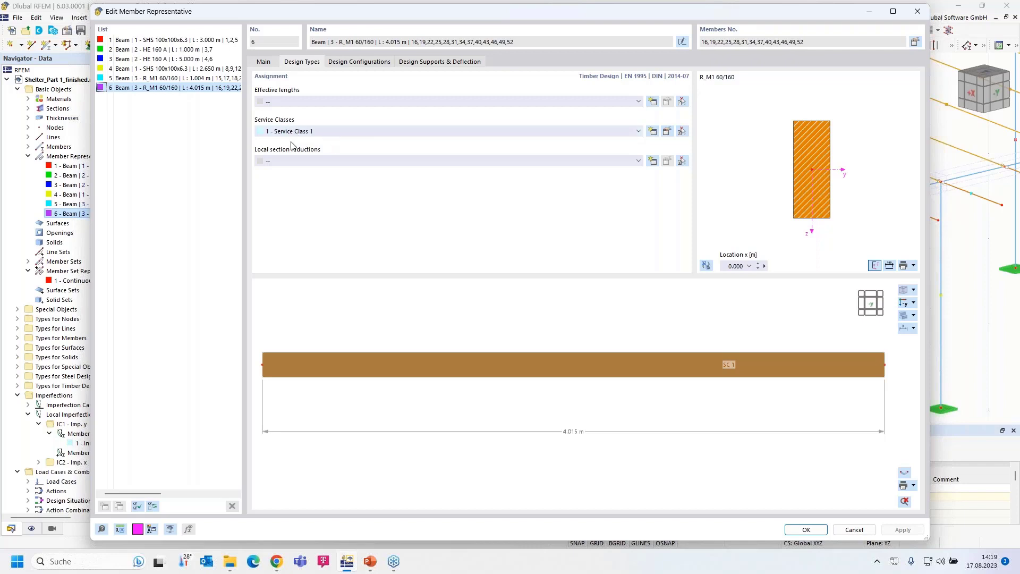
pyautogui.click(668, 132)
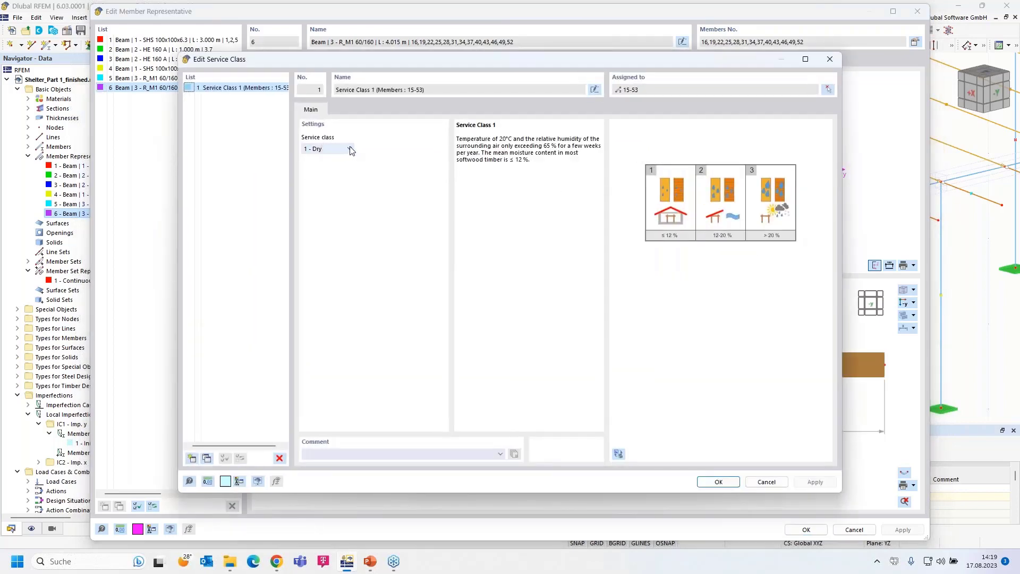
pyautogui.click(350, 149)
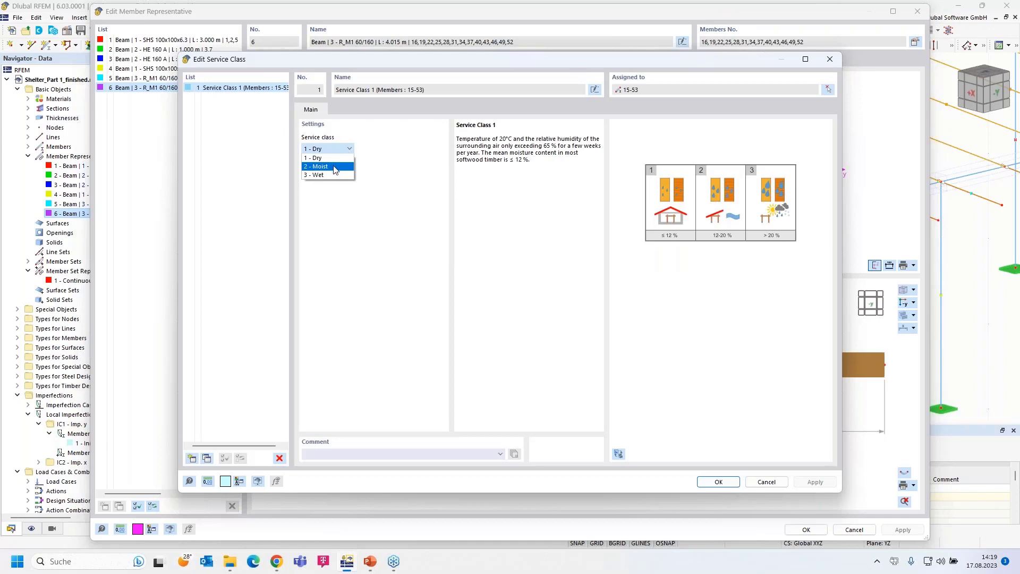
pyautogui.click(335, 167)
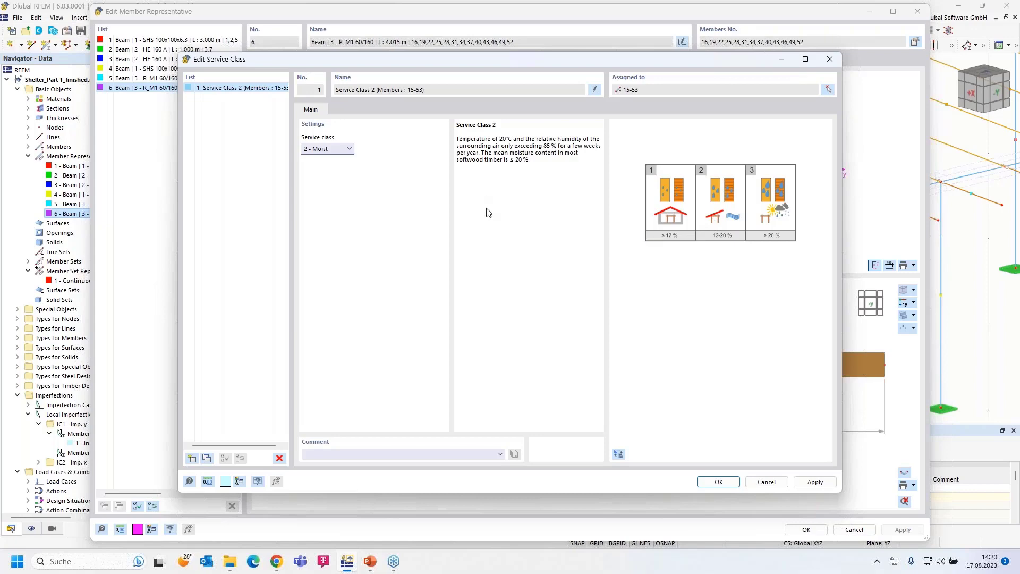
pyautogui.click(719, 482)
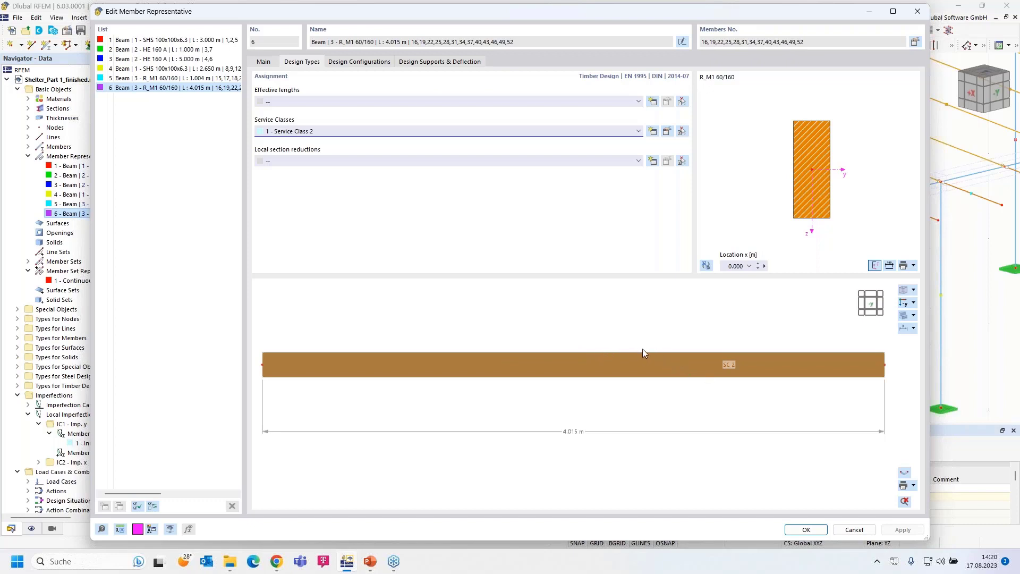
# - Deactivate stability design in the default ultimate configuration for timber design and check its standard parameters
pyautogui.click(351, 62)
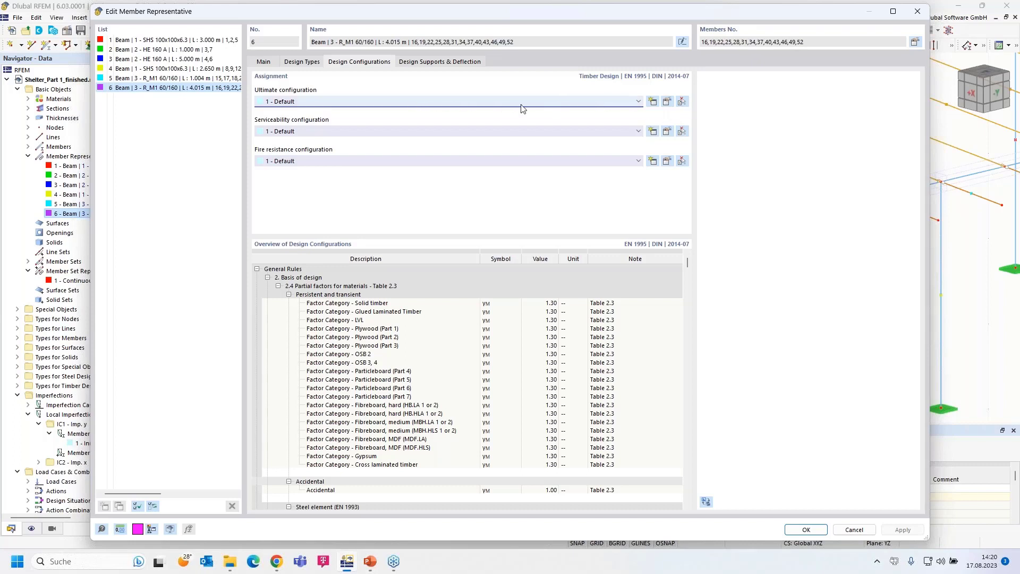
pyautogui.click(668, 102)
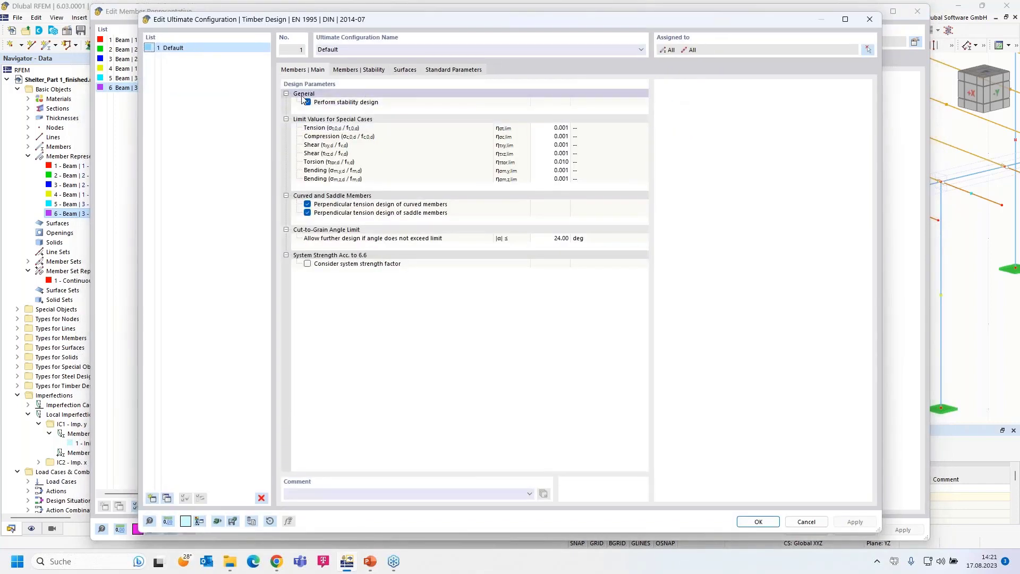
pyautogui.click(307, 102)
pyautogui.click(307, 102)
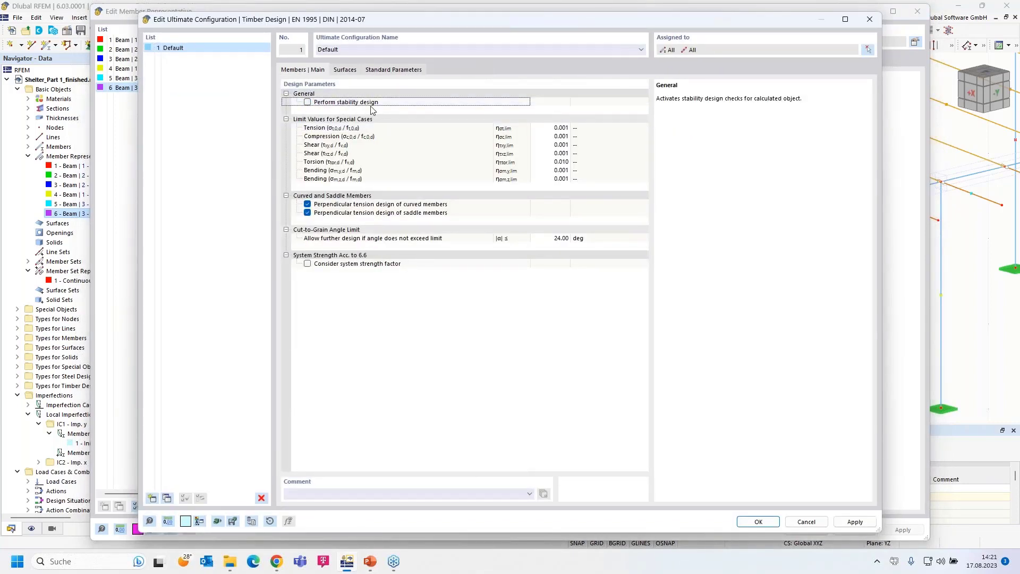
pyautogui.click(345, 69)
pyautogui.click(390, 70)
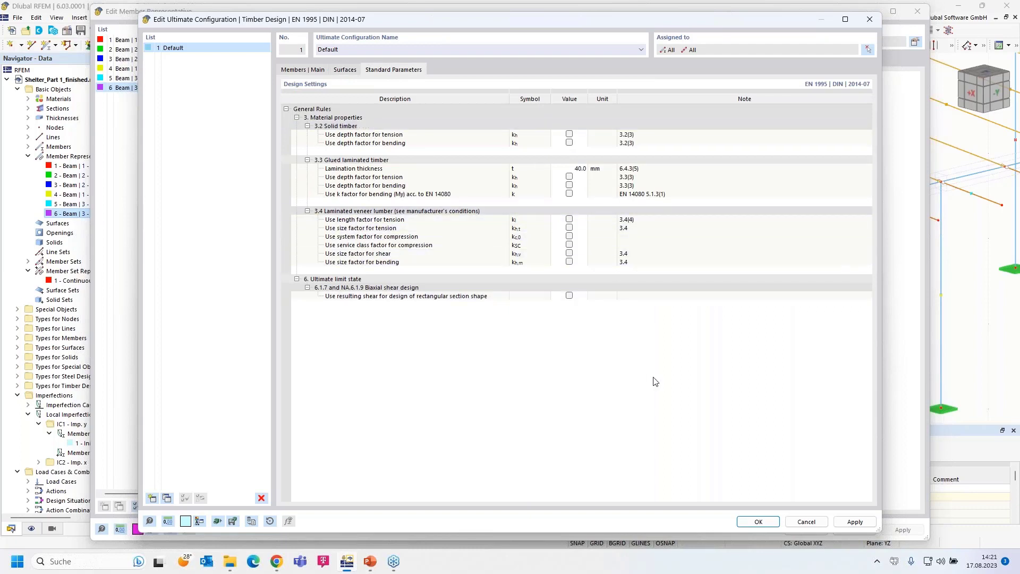
pyautogui.click(758, 522)
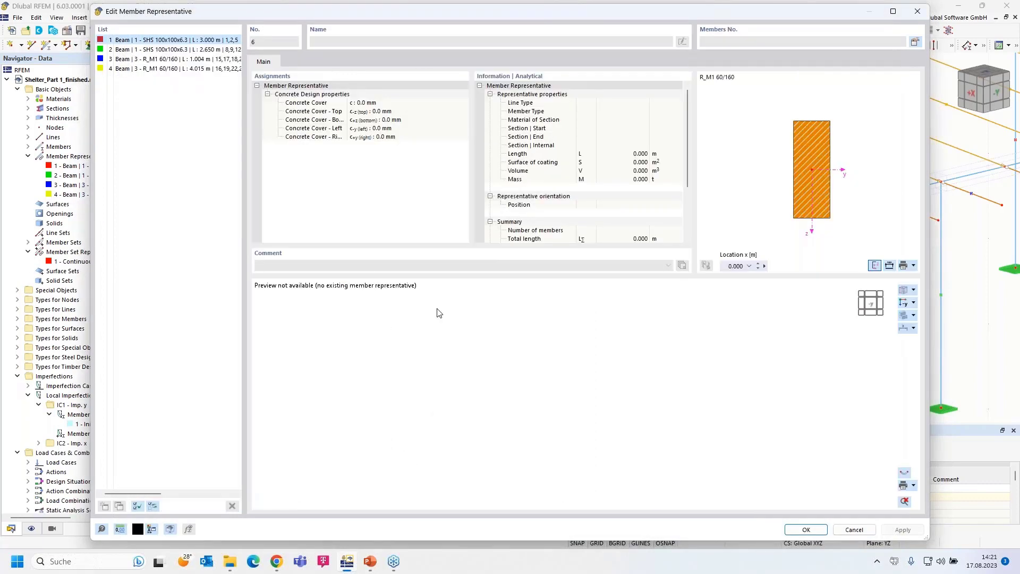
# - For the 4.015 m R_M1 60/160 representative, check the serviceability configuration's deflection limits and remove the assigned fire resistance configuration
pyautogui.click(121, 69)
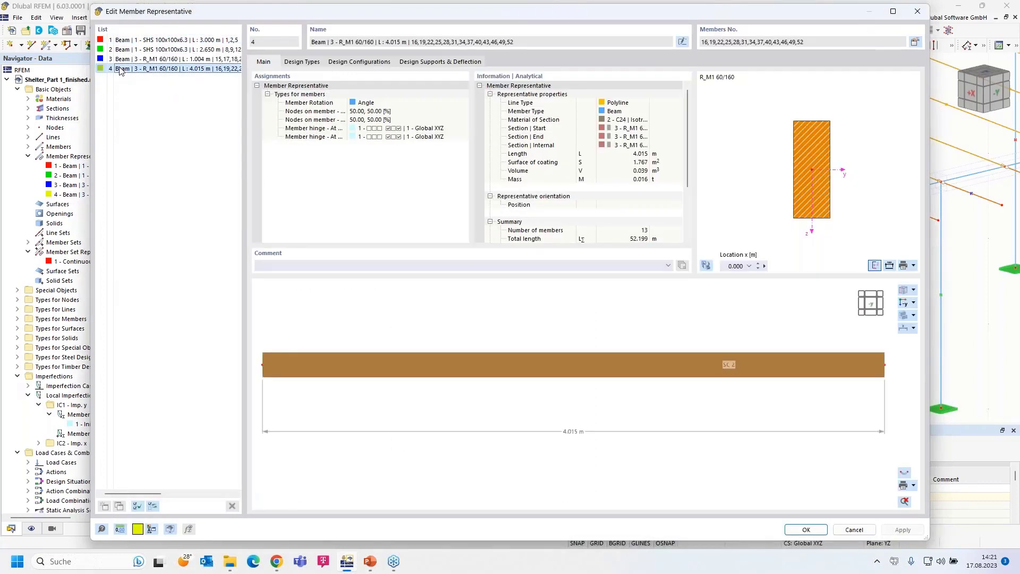
pyautogui.click(349, 62)
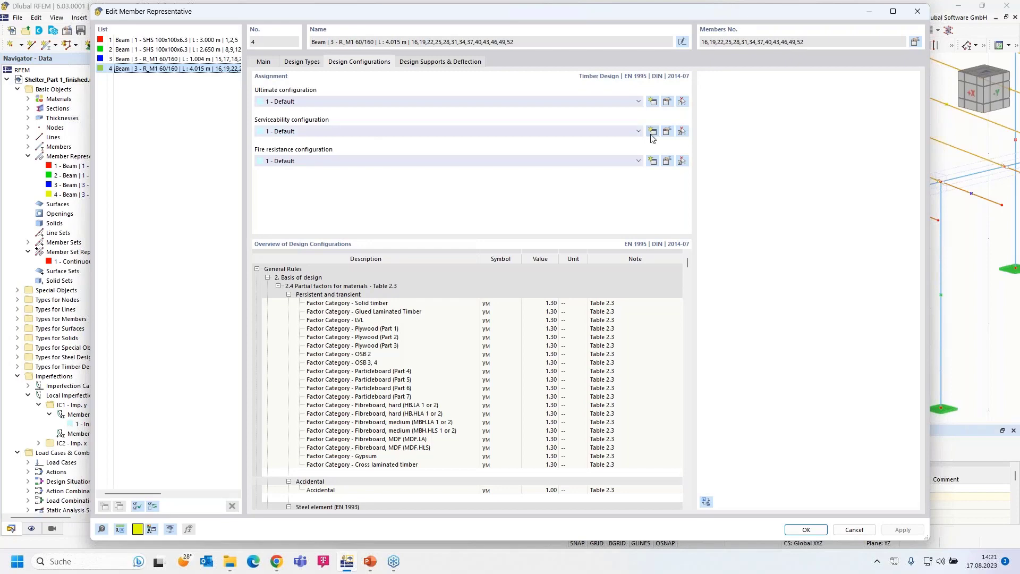
pyautogui.click(667, 131)
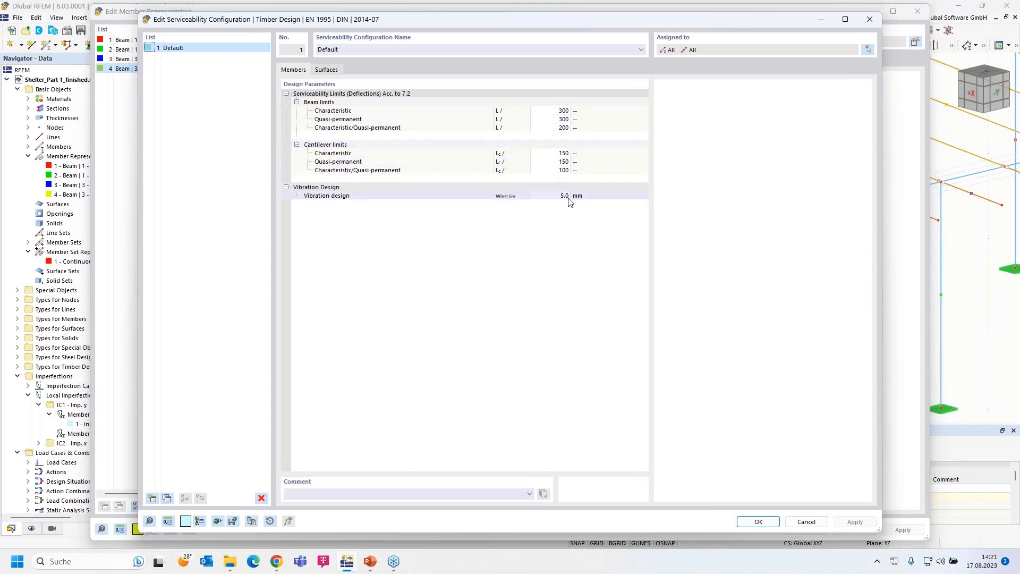
pyautogui.click(758, 521)
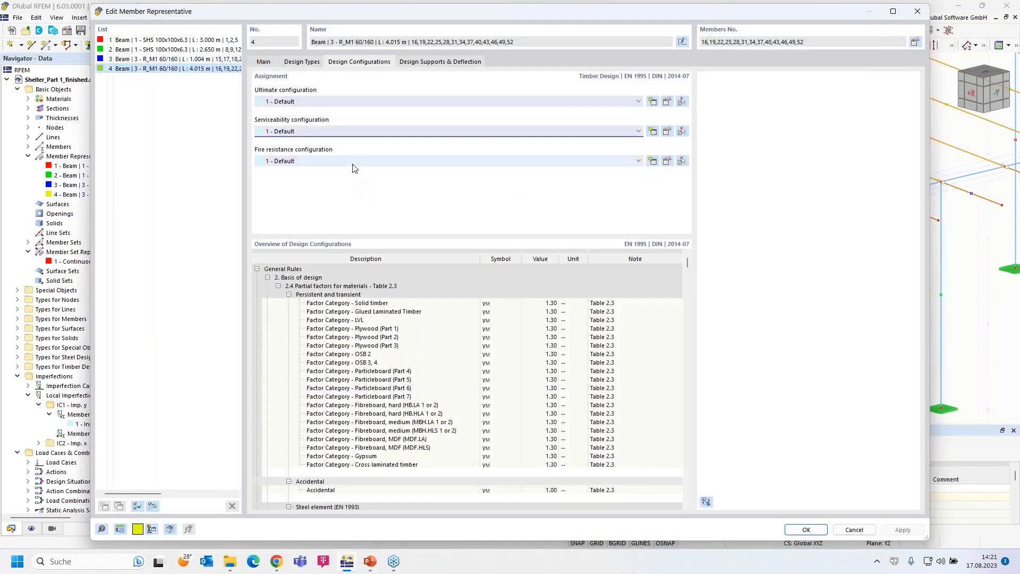
pyautogui.click(354, 161)
pyautogui.click(353, 176)
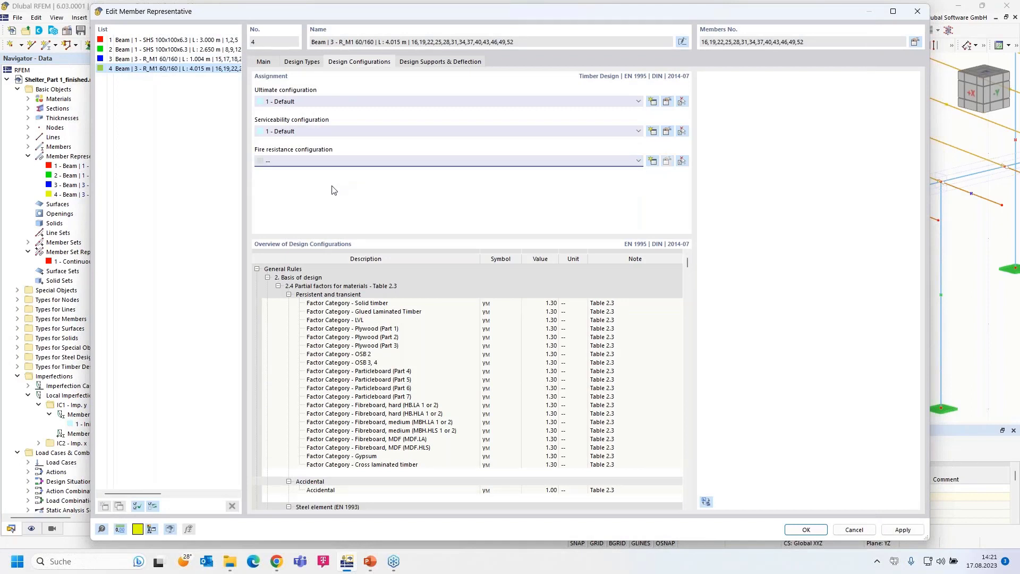
# - Create a timber design support at the start of the 4.015 m R_M1 60/160 representative with a 160 mm support length
pyautogui.click(422, 62)
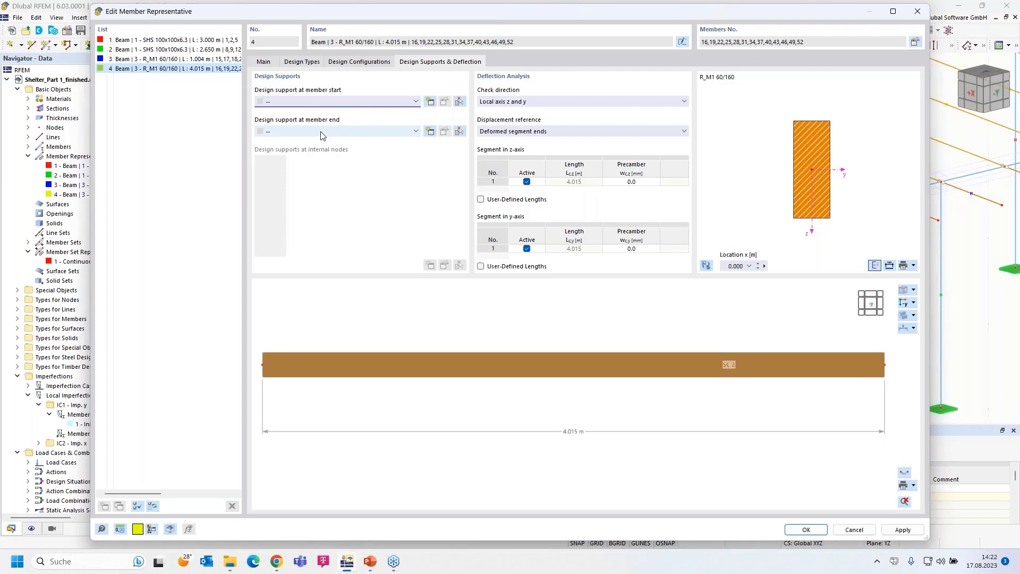
pyautogui.click(430, 101)
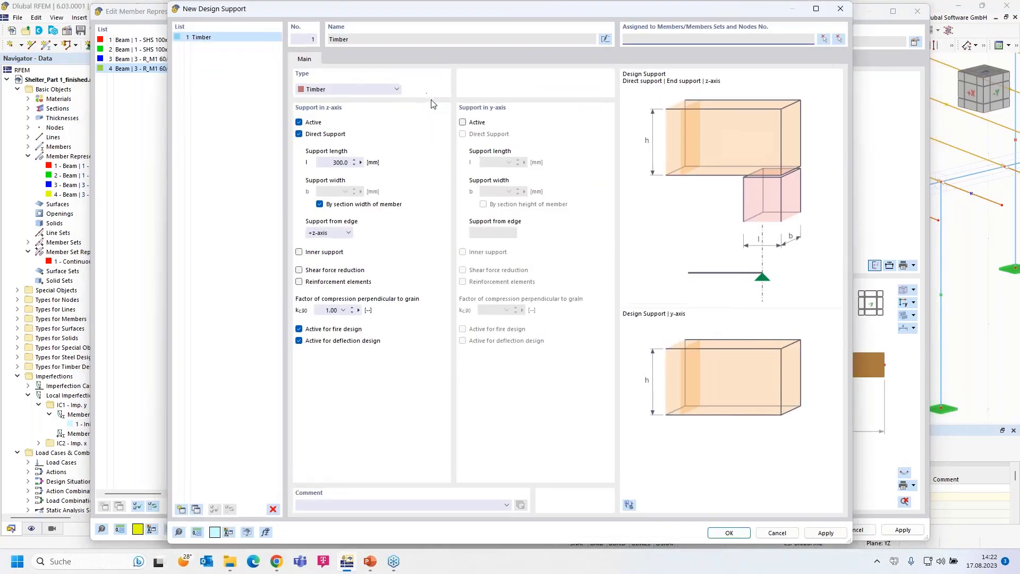
pyautogui.click(386, 91)
pyautogui.click(381, 92)
pyautogui.click(327, 162)
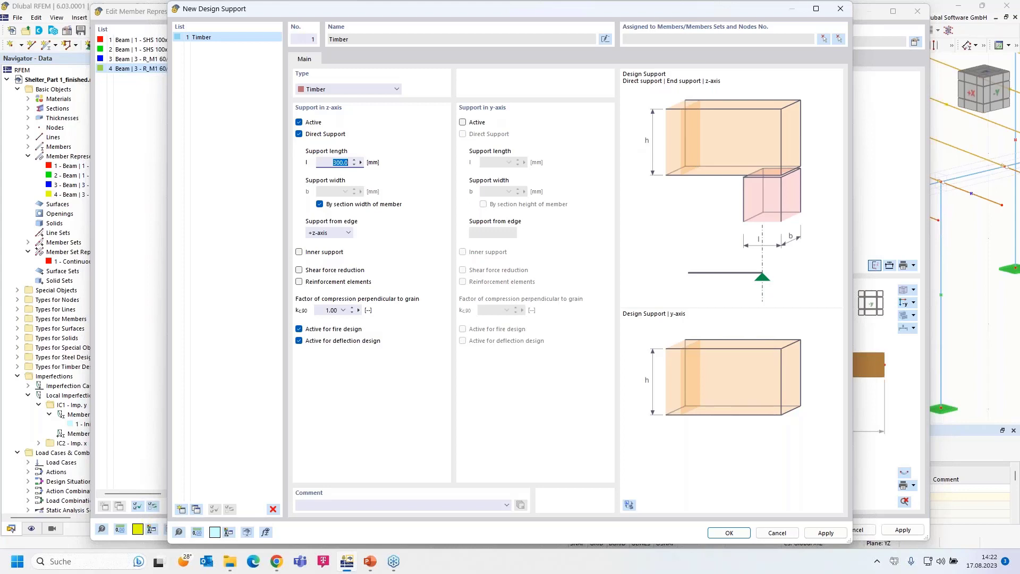
pyautogui.write('160')
# - Make the design support an inner support with a 1.50 softwood discrete-support compression factor, and assign it to the member end as well
pyautogui.click(299, 253)
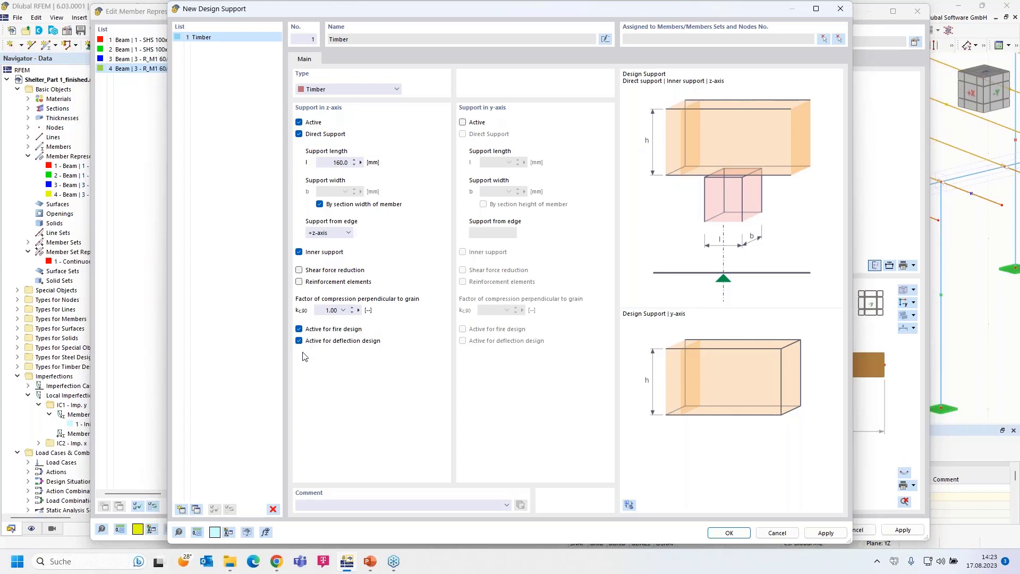
pyautogui.click(343, 310)
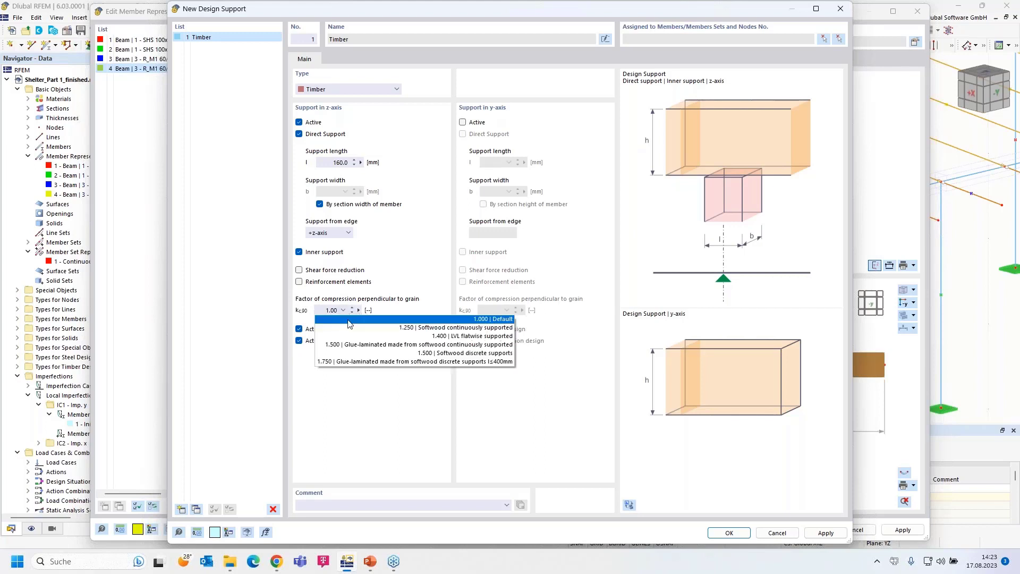
pyautogui.click(436, 355)
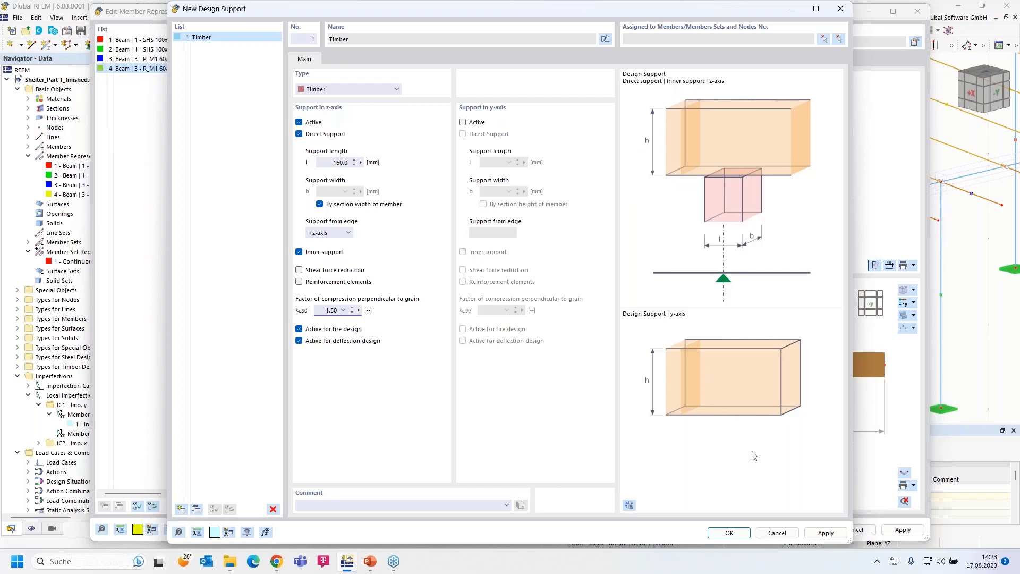
pyautogui.click(729, 533)
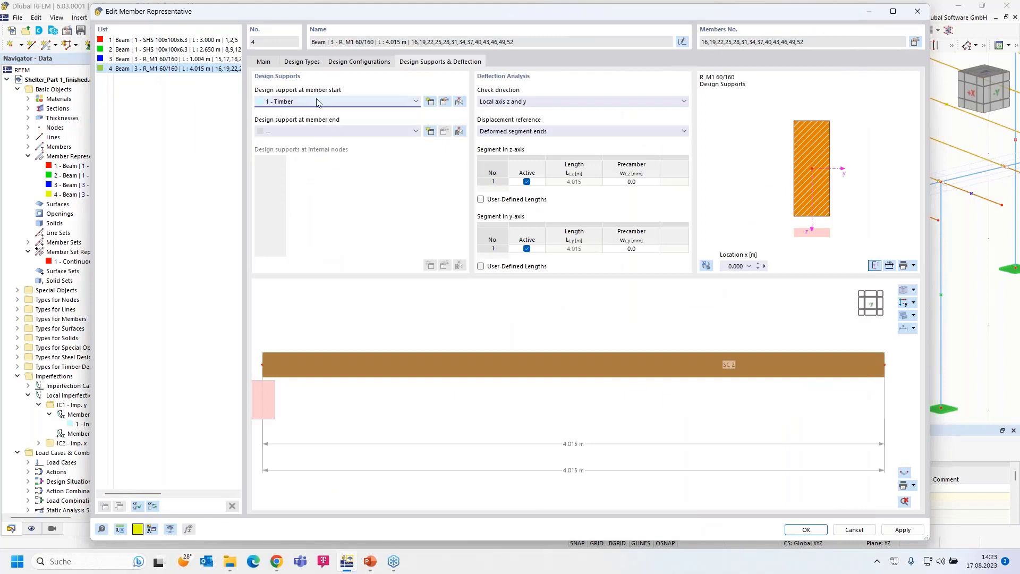
pyautogui.click(350, 133)
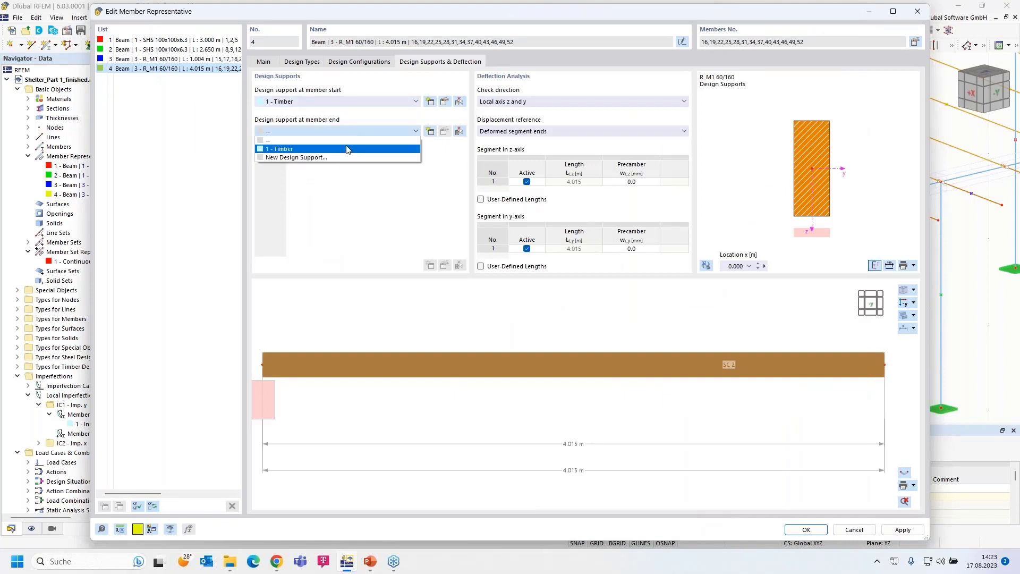
pyautogui.click(346, 142)
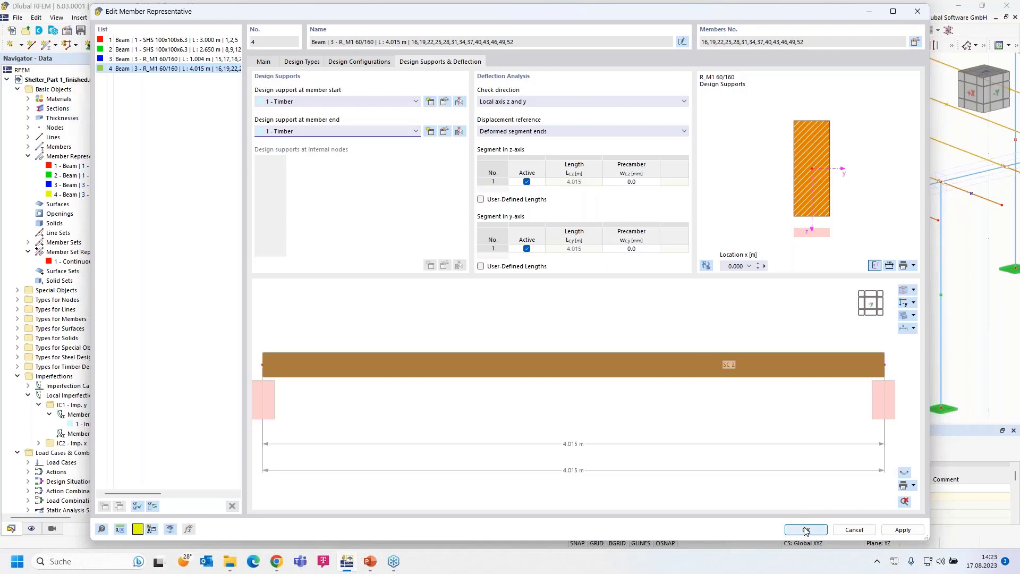
# - For the 1.004 m R_M1 60/160 representative, check the service class, remove the fire resistance configuration, and accept it without design supports
pyautogui.click(119, 59)
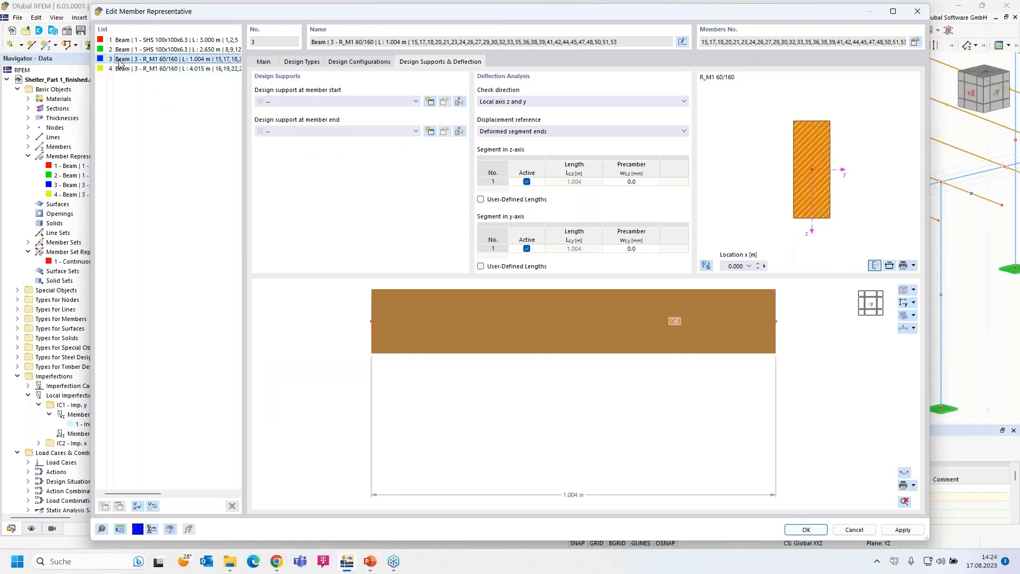
pyautogui.click(263, 63)
pyautogui.click(299, 63)
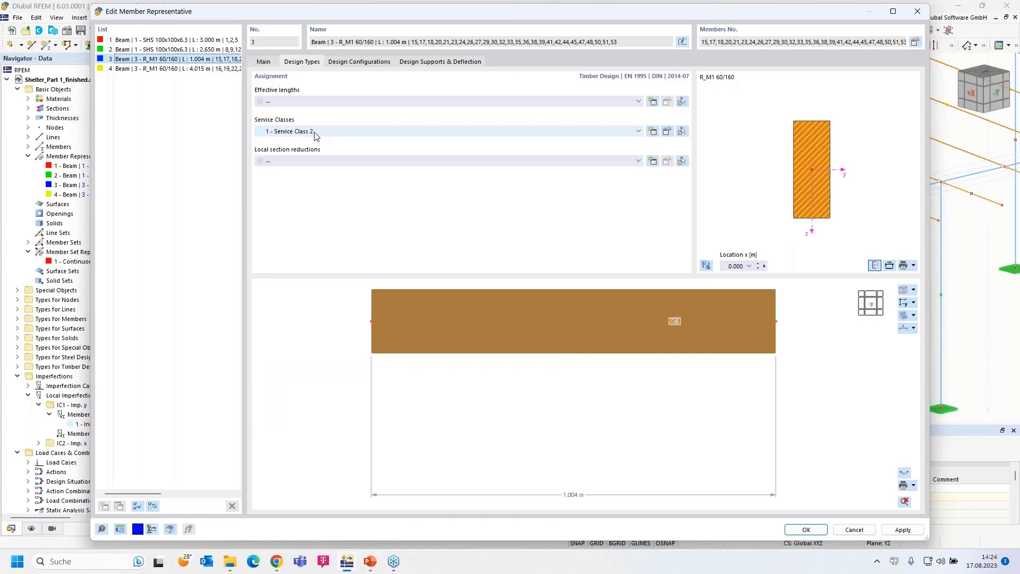
pyautogui.click(357, 62)
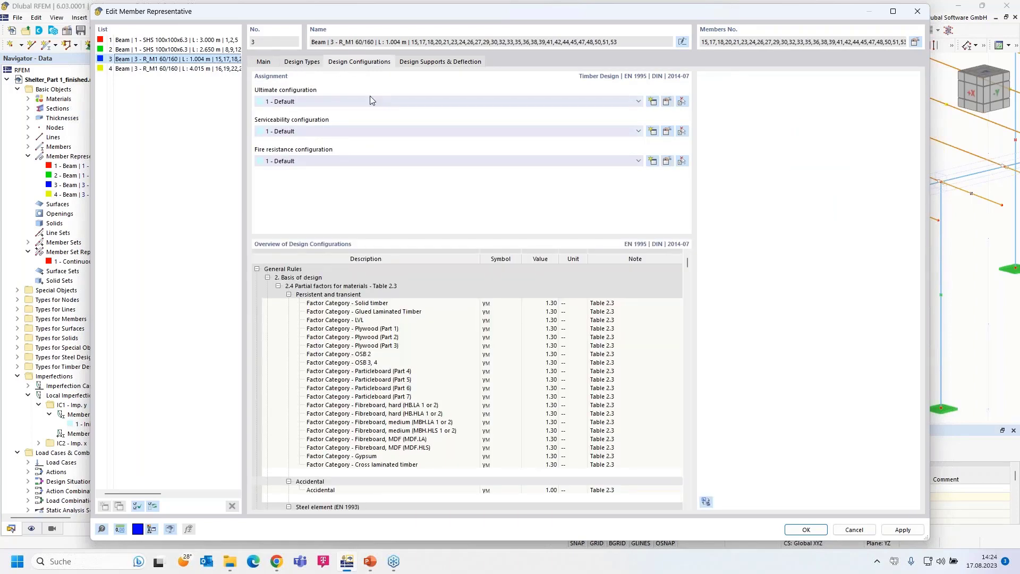
pyautogui.click(384, 161)
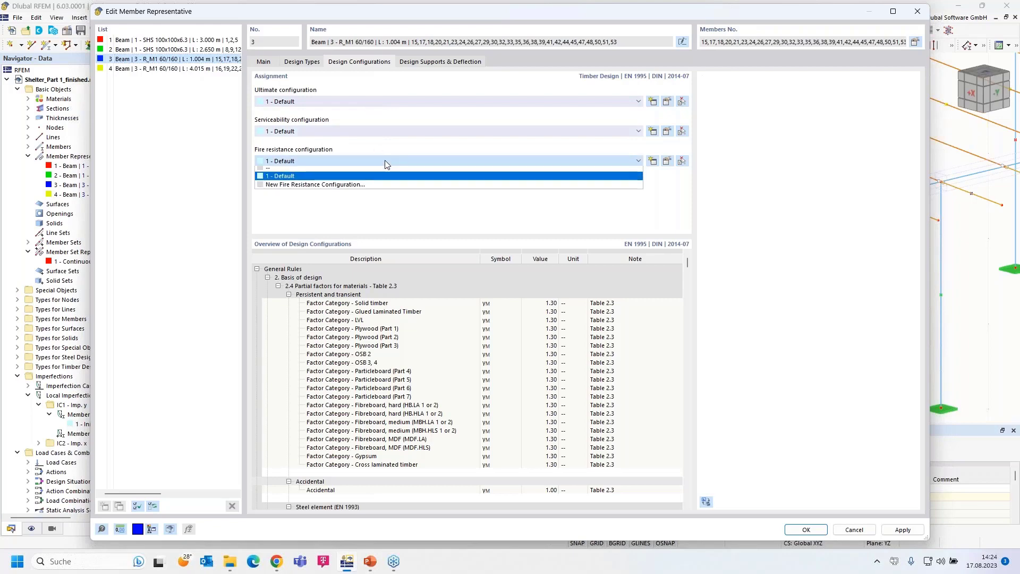
pyautogui.click(370, 170)
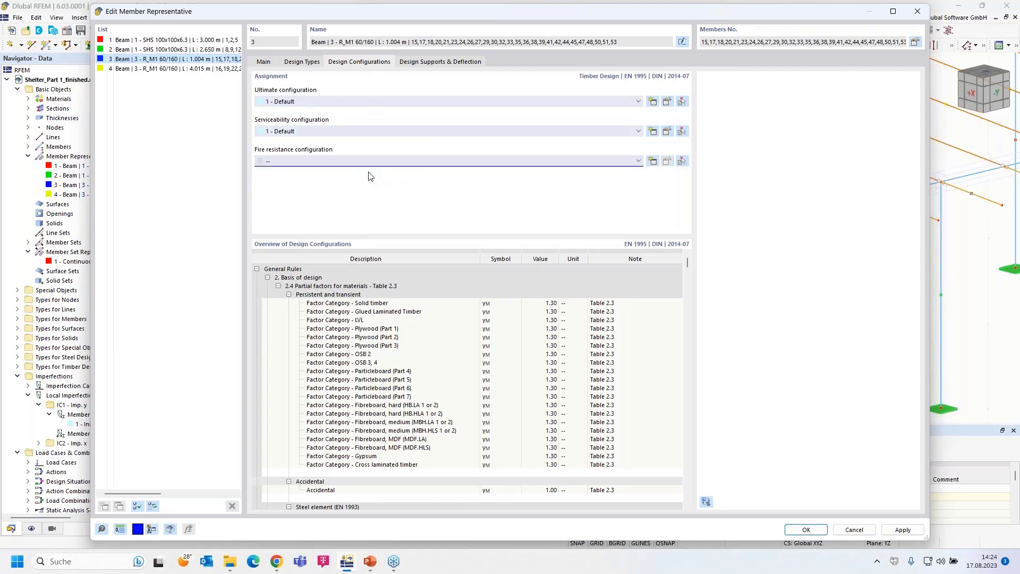
pyautogui.click(430, 62)
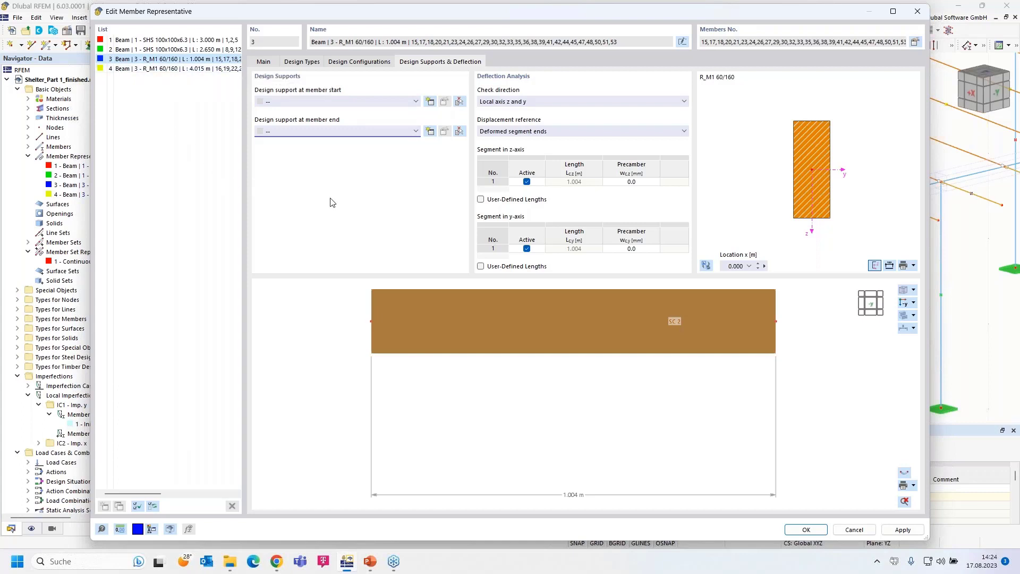
pyautogui.click(804, 530)
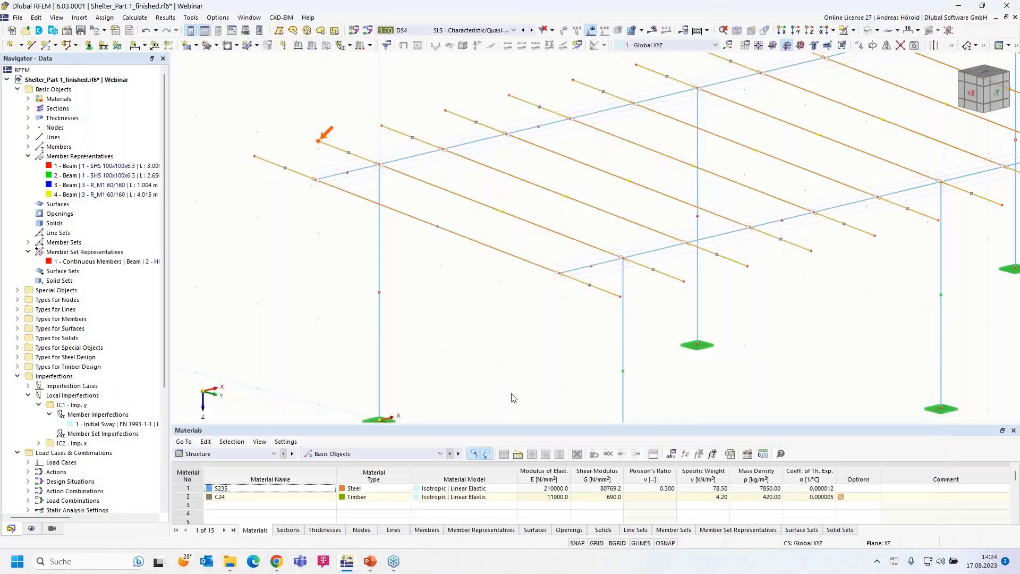
# - Open the timber design input data and calculate the timber design check results
pyautogui.click(230, 454)
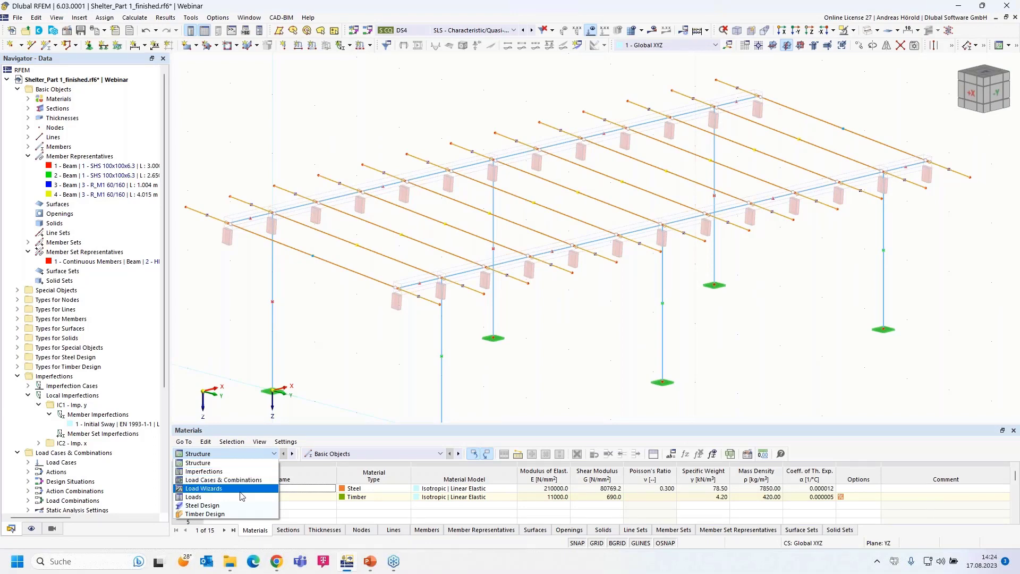
pyautogui.click(247, 515)
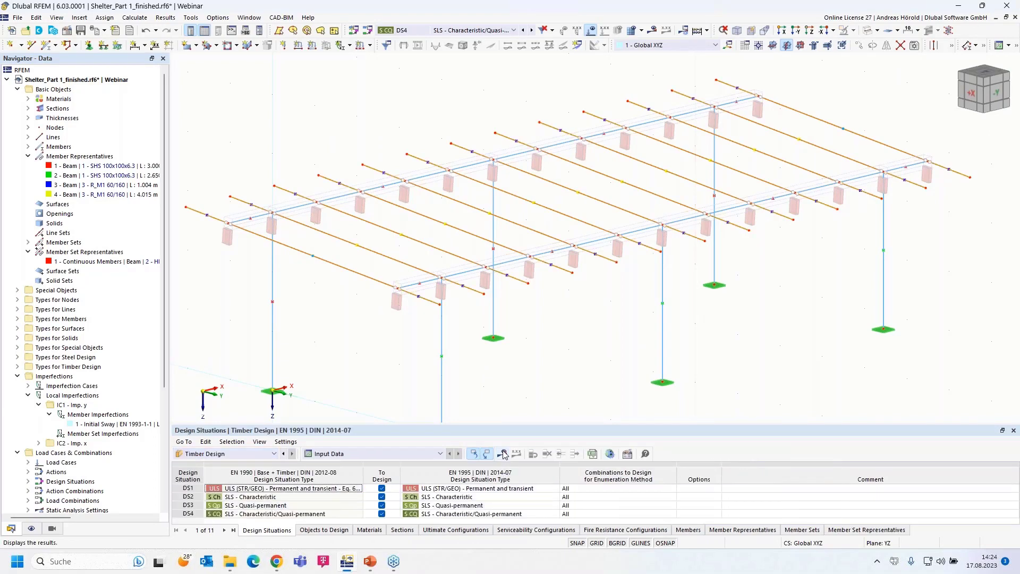
pyautogui.click(503, 453)
pyautogui.click(553, 324)
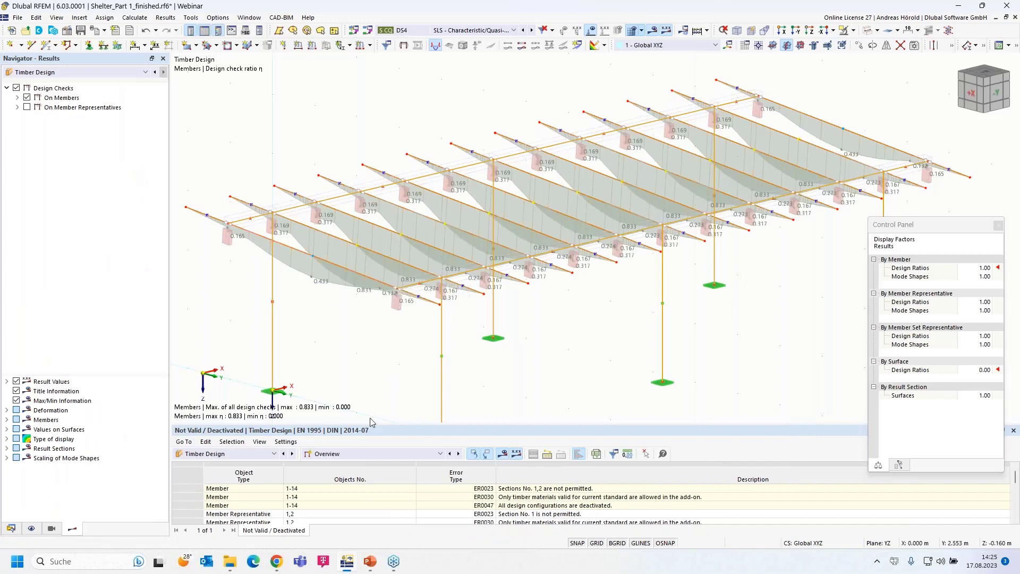
# - List the timber design ratios on members by design situation and review the ultimate and serviceability checks
pyautogui.click(372, 455)
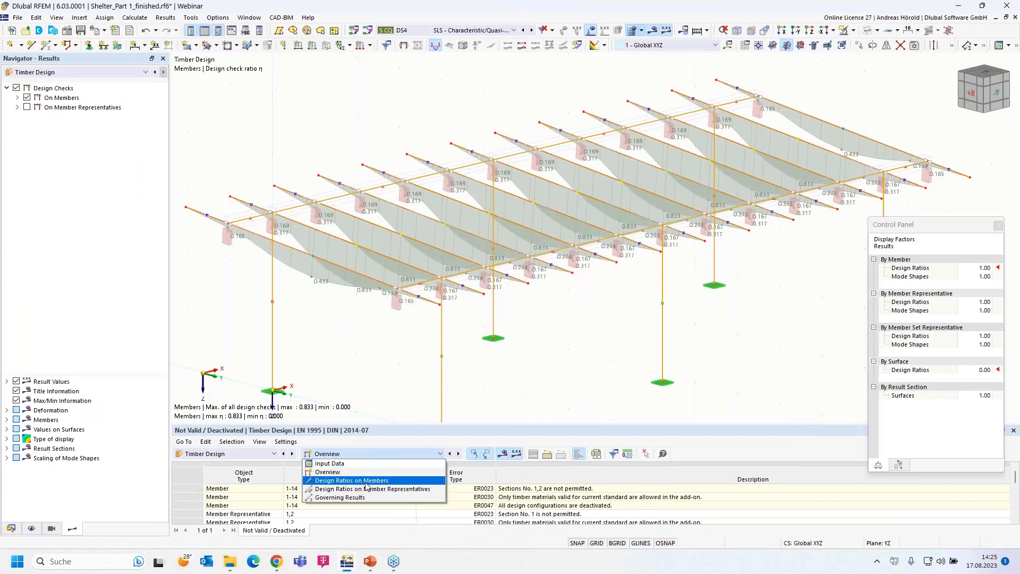
pyautogui.click(340, 471)
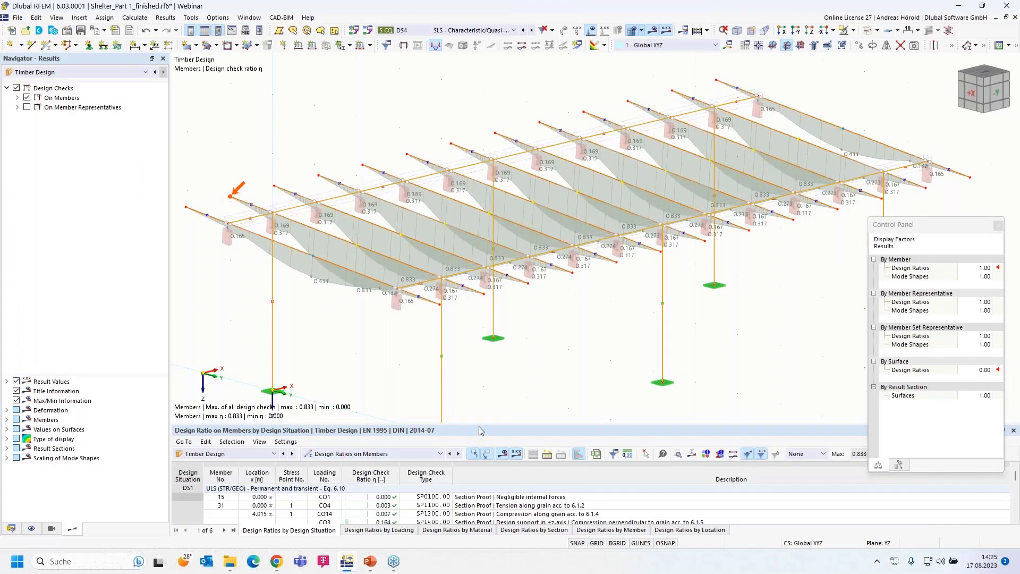
pyautogui.moveTo(482, 426); pyautogui.dragTo(483, 308)
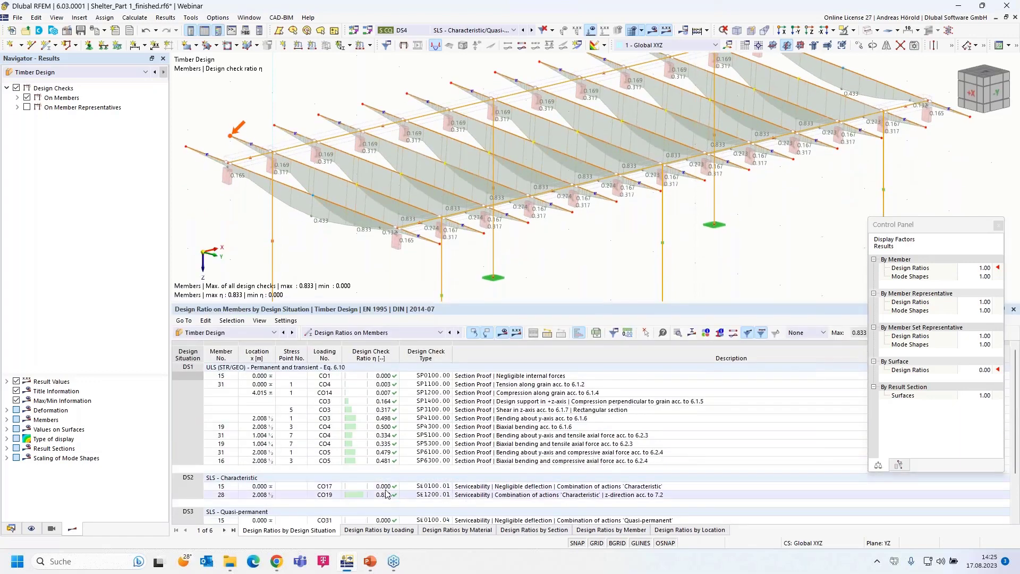
pyautogui.scroll(-1, 393, 403)
pyautogui.scroll(-1, 394, 402)
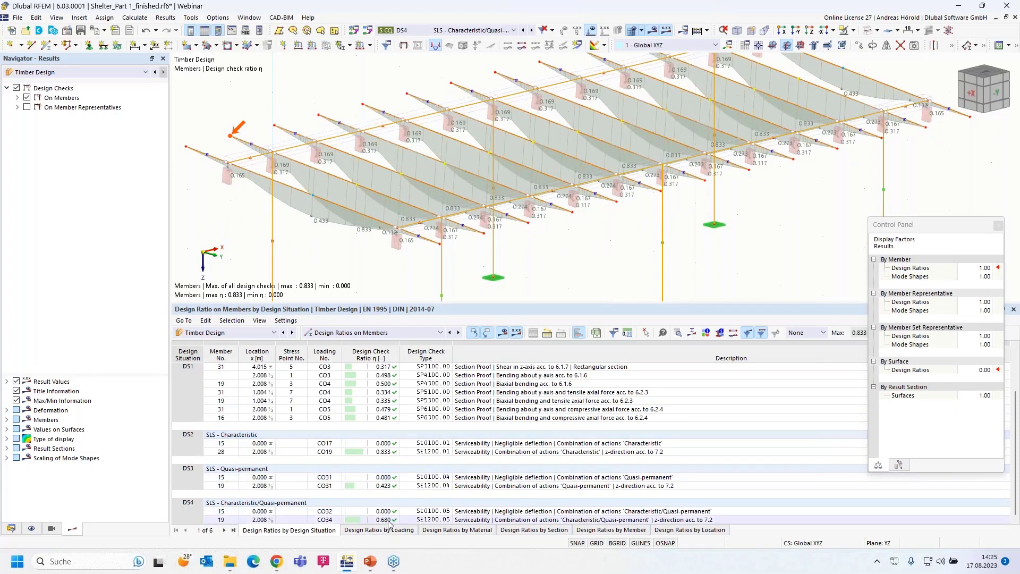
# - Locate the DS4 z-direction deflection check for member 19, and examine the design check details of member 28's characteristic z-direction deflection
pyautogui.click(475, 520)
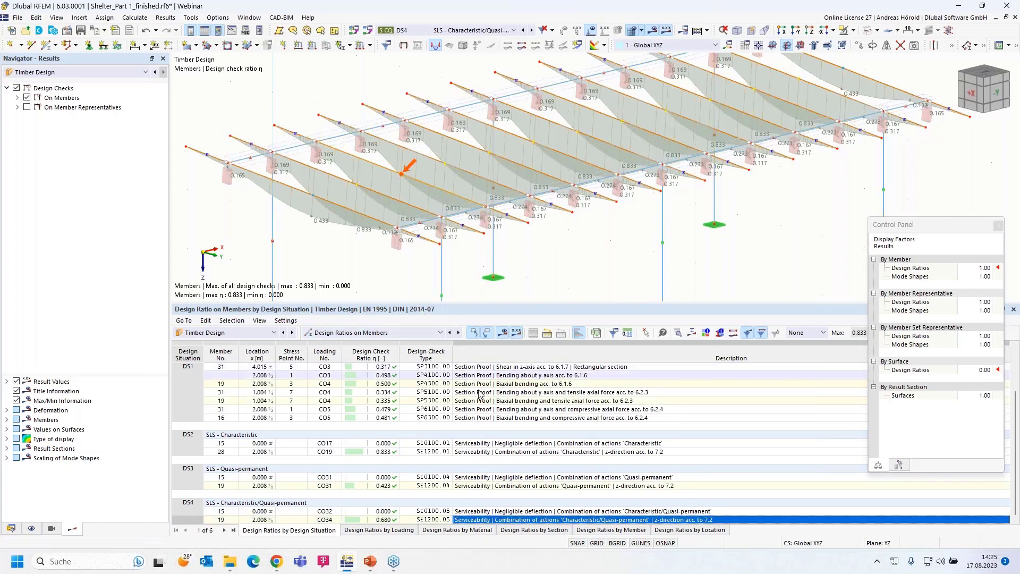
pyautogui.click(390, 453)
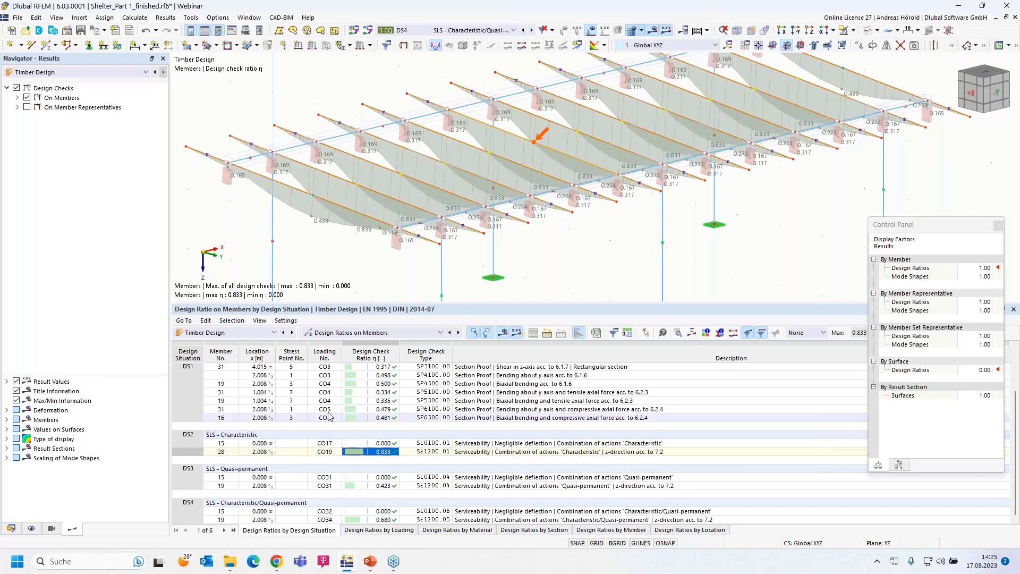
pyautogui.doubleClick(381, 453)
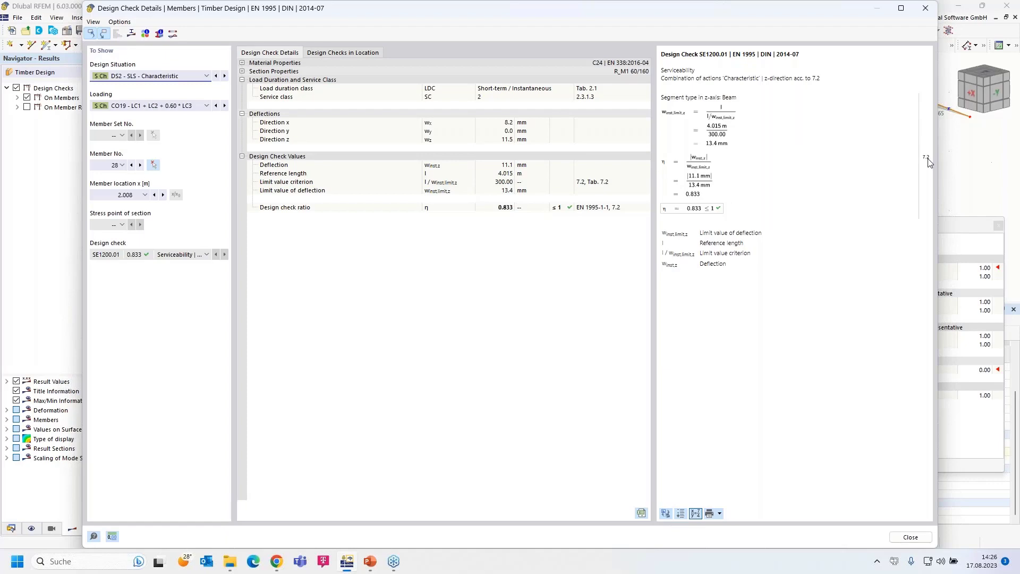
pyautogui.click(926, 9)
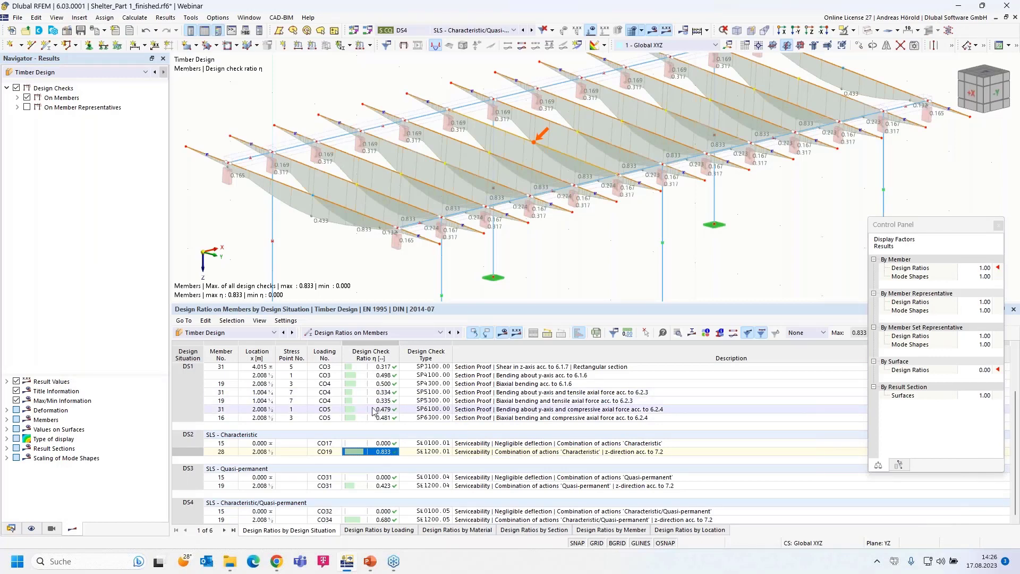
# - Examine the design check details for biaxial bending of member 19 under CO4, including the options for printing the formulas
pyautogui.click(351, 384)
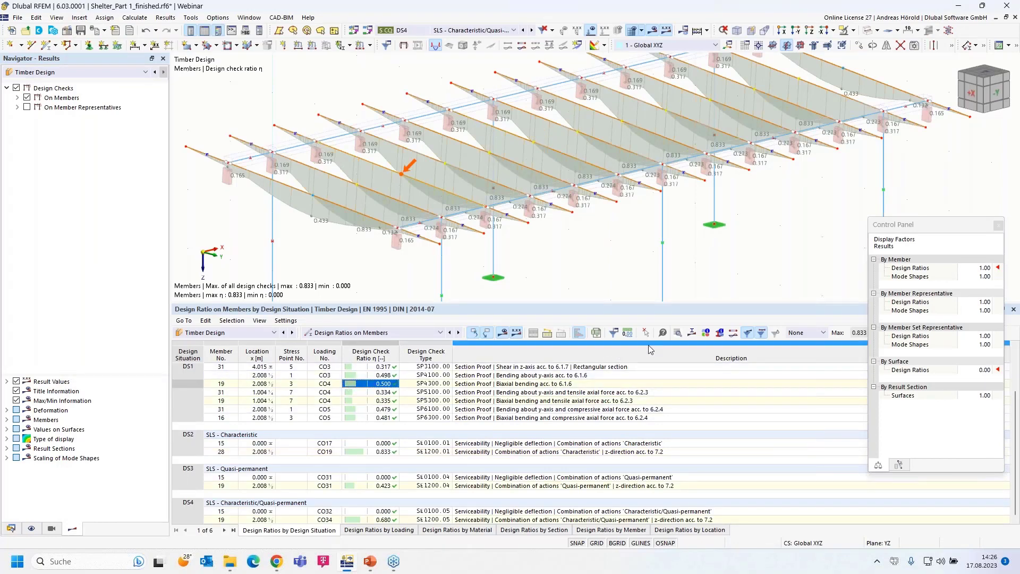
pyautogui.click(678, 334)
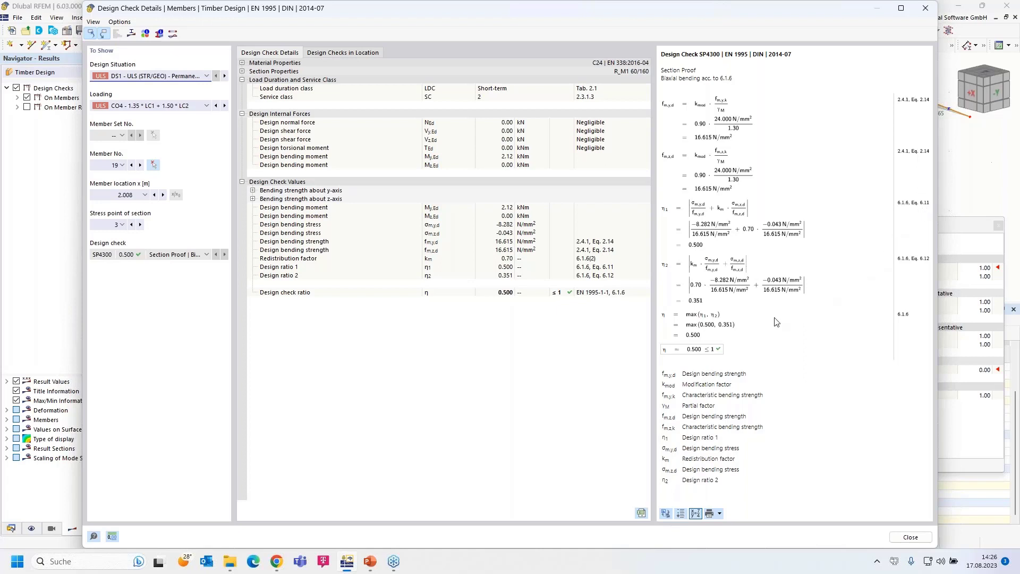
pyautogui.click(720, 514)
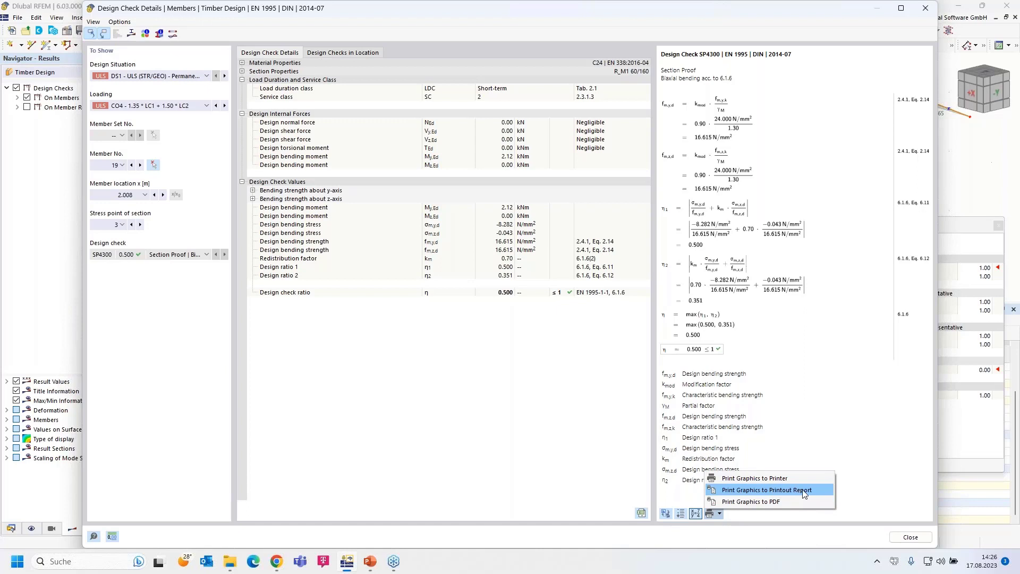
pyautogui.click(859, 486)
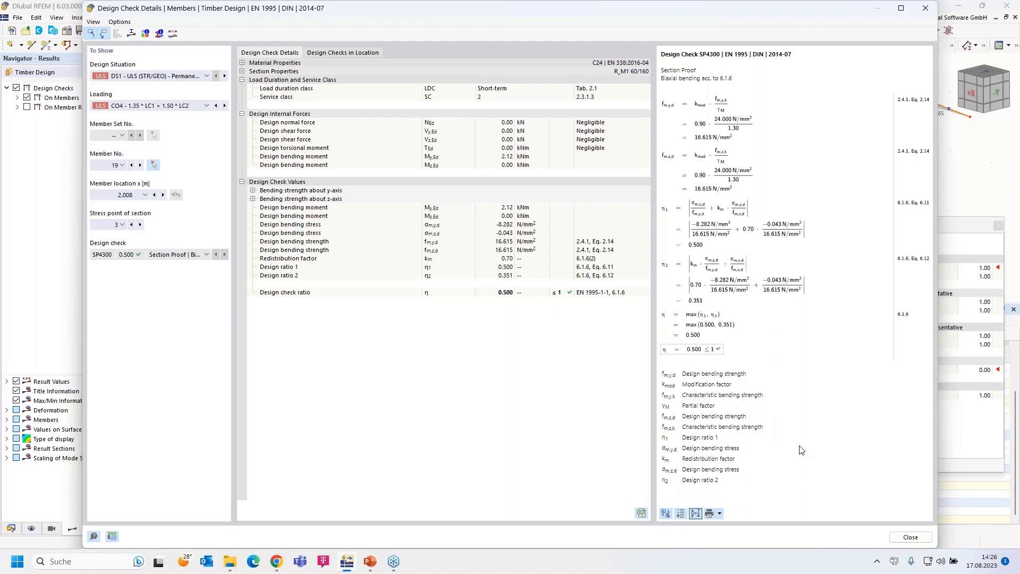
pyautogui.click(910, 537)
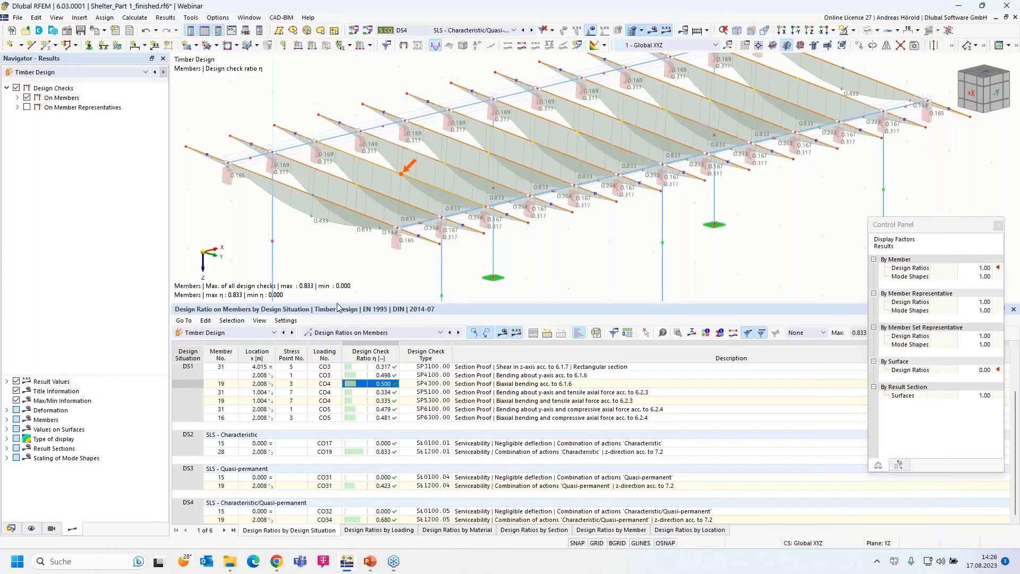
# - Open the two SHS 100x100x6.3 member representatives, No. 1 and 2, together for editing
pyautogui.moveTo(338, 307); pyautogui.dragTo(330, 393)
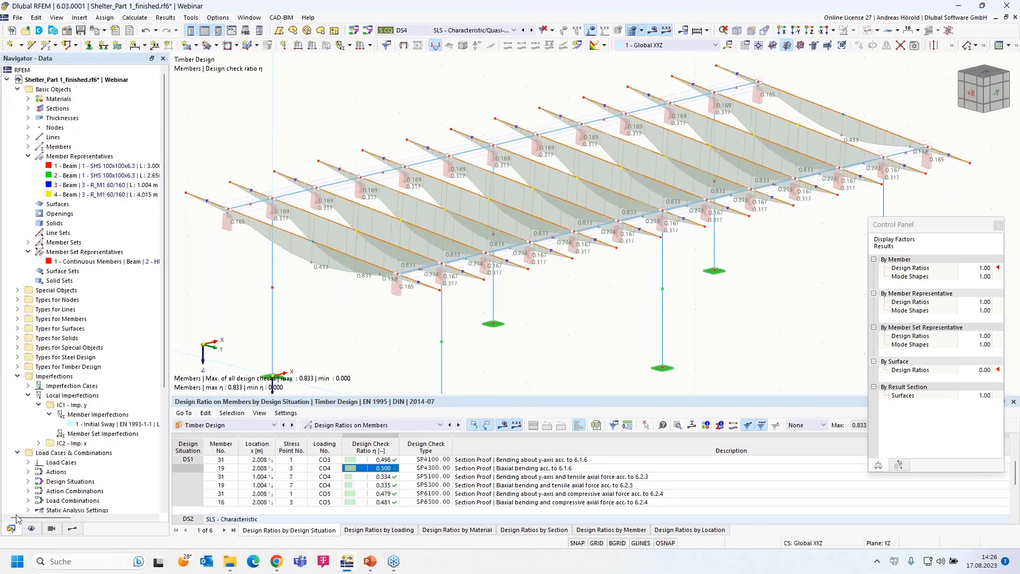
pyautogui.click(70, 166)
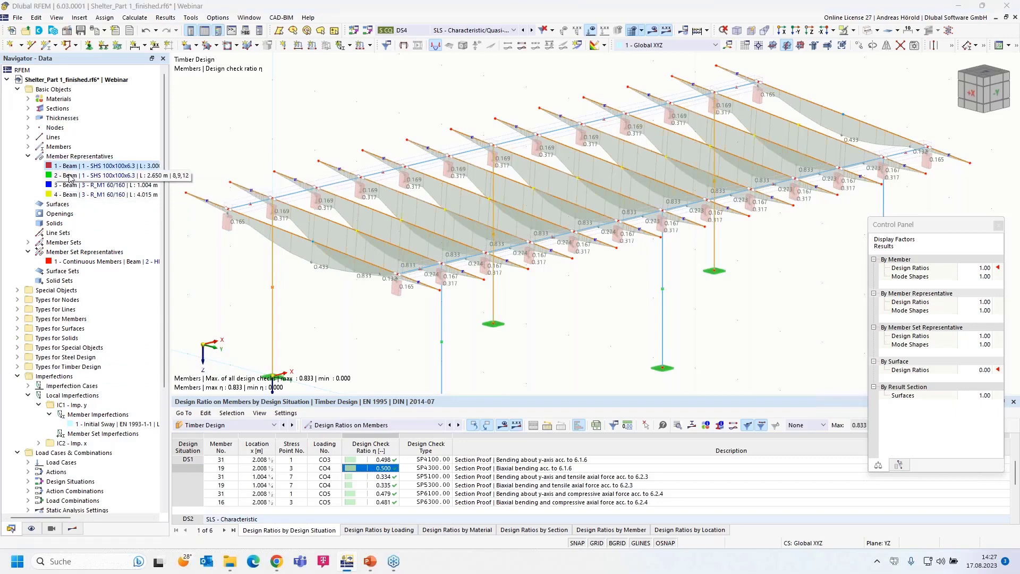
pyautogui.click(70, 175)
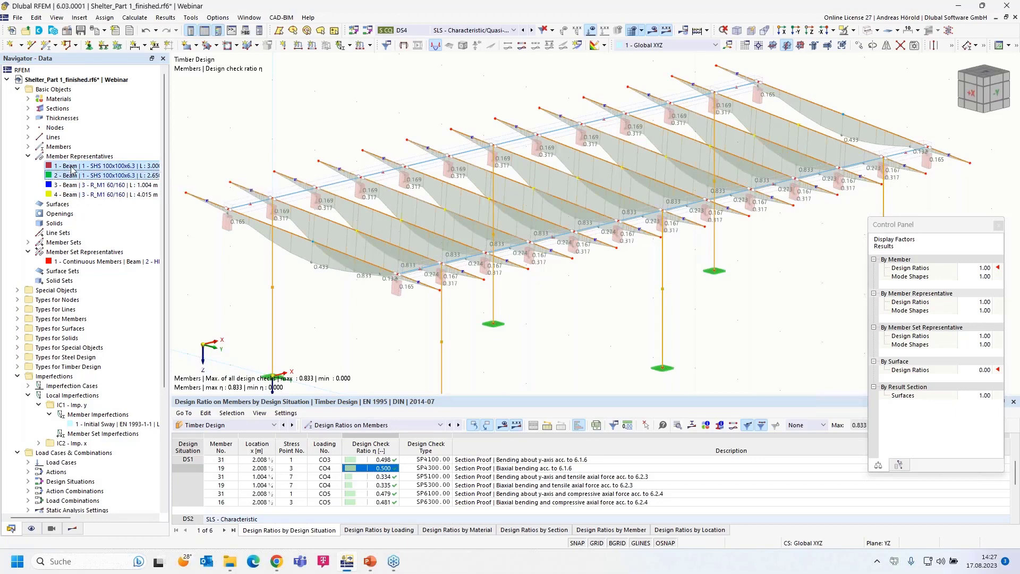
pyautogui.rightClick(72, 169)
pyautogui.click(108, 175)
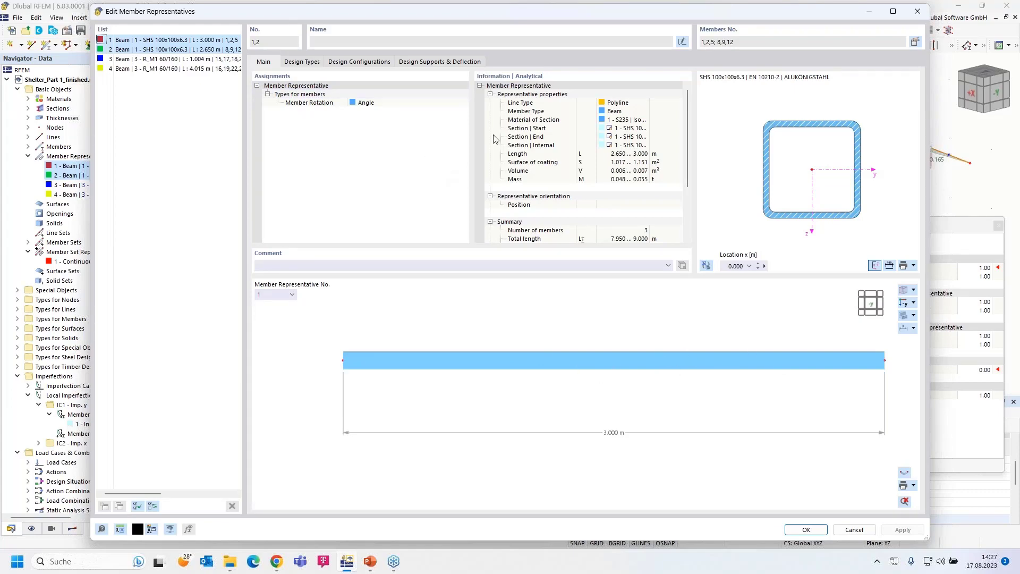
# - Create and assign new steel effective lengths for both SHS representatives, keeping the standard buckling options, nodal supports and length factors of 1.00
pyautogui.click(298, 65)
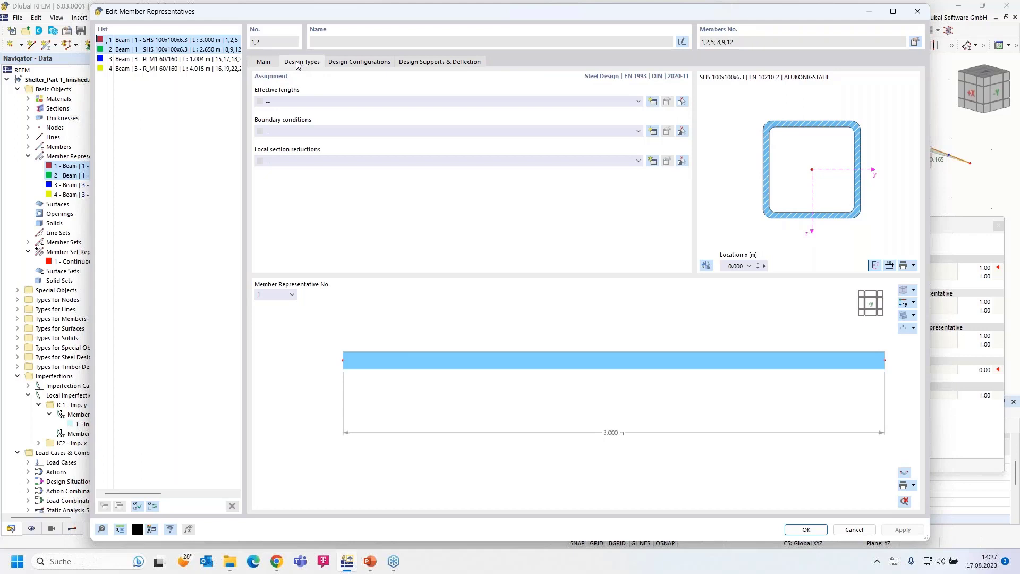
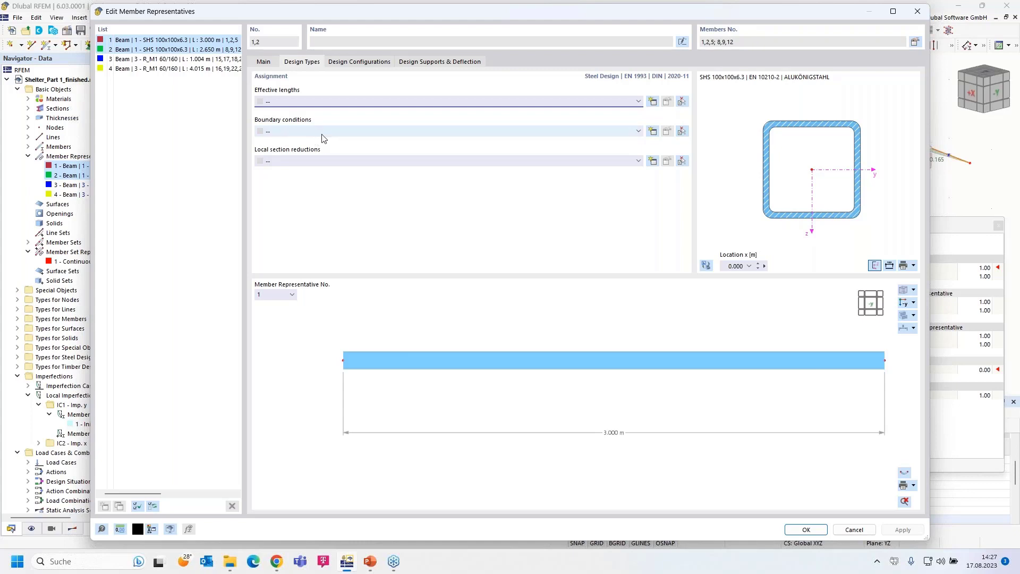
pyautogui.click(653, 102)
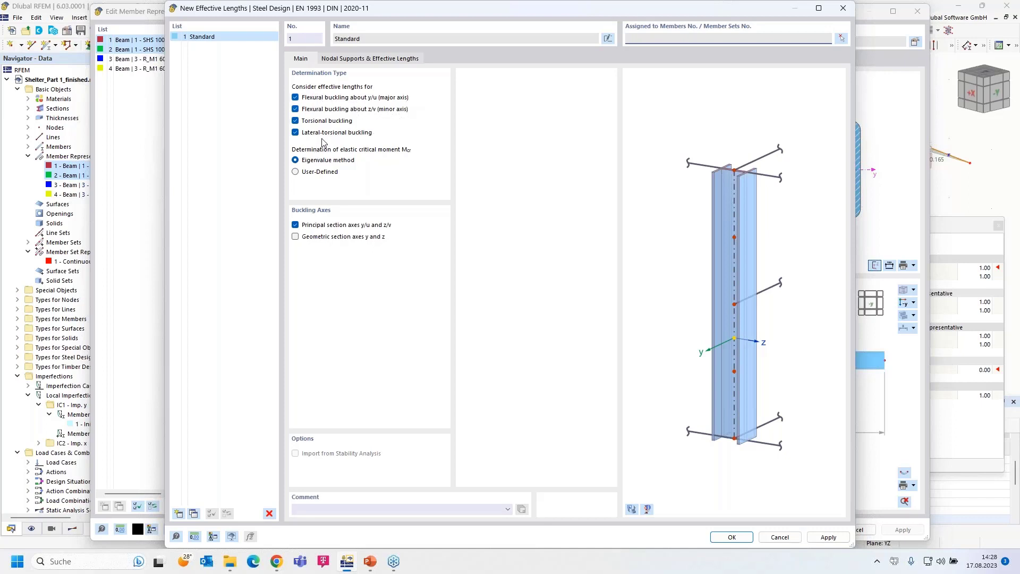
pyautogui.click(344, 60)
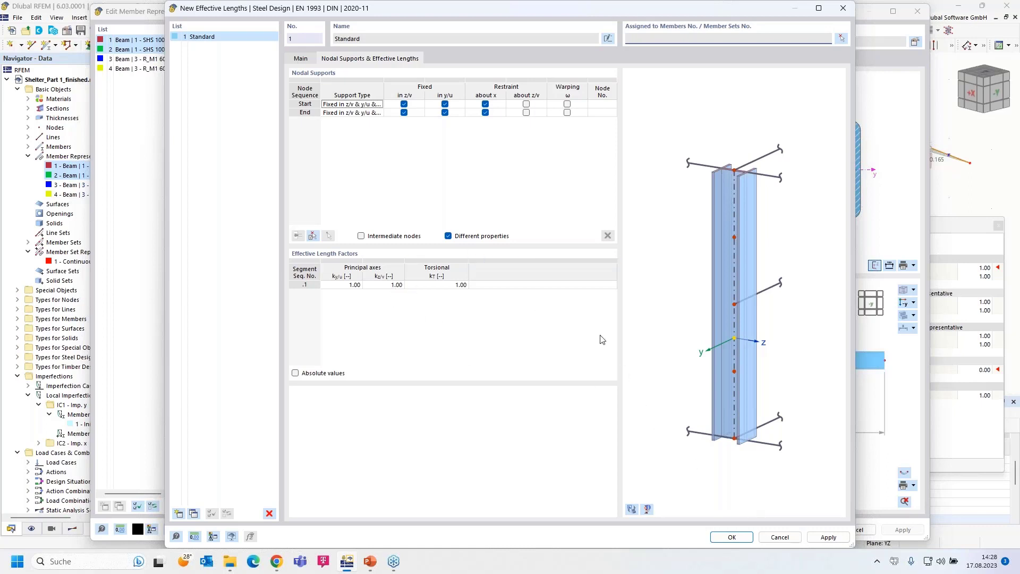
pyautogui.click(731, 537)
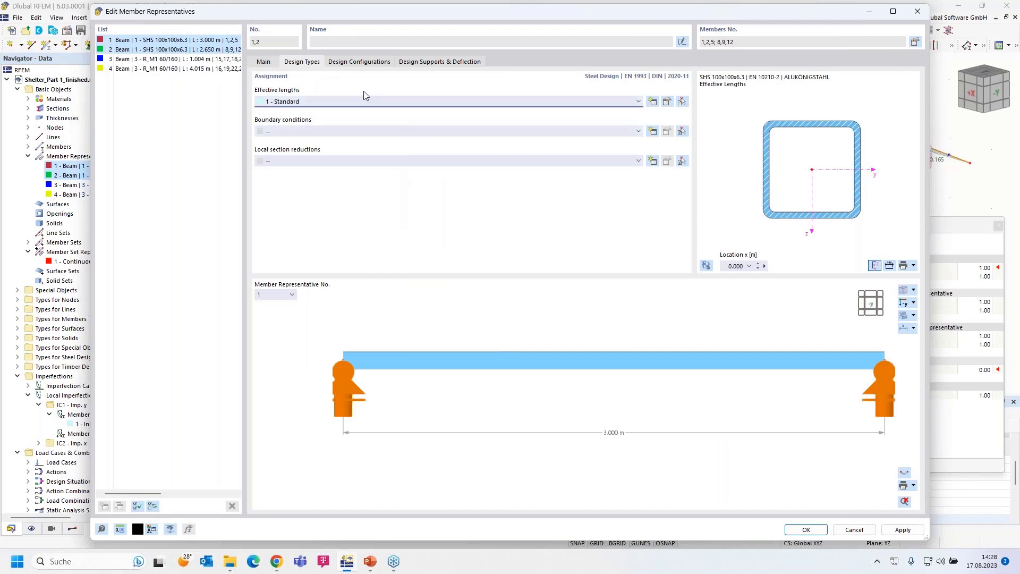
# - Examine the general, stability and standard parameters of the default steel ultimate configuration for the SHS representatives
pyautogui.click(357, 63)
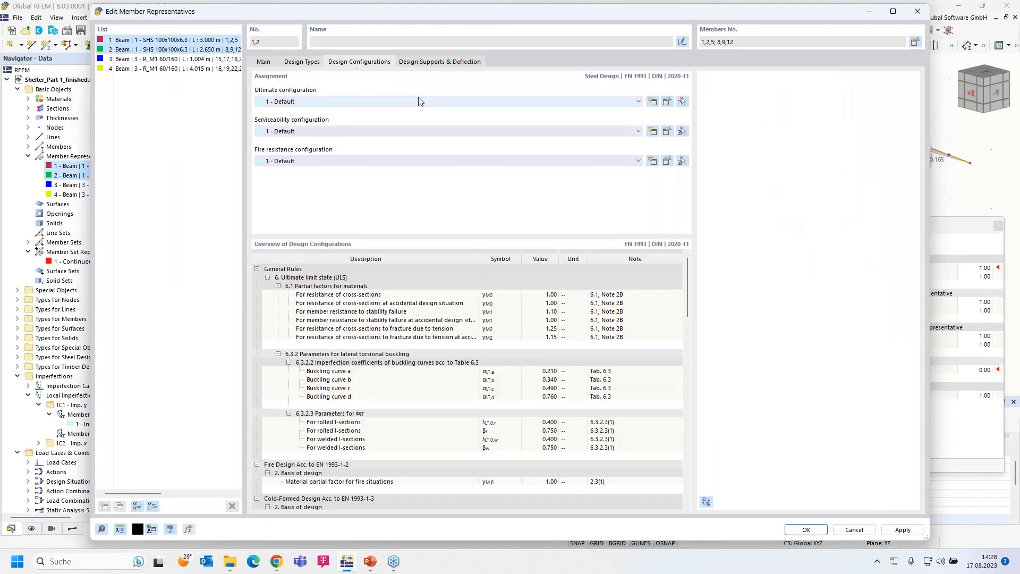
pyautogui.click(668, 102)
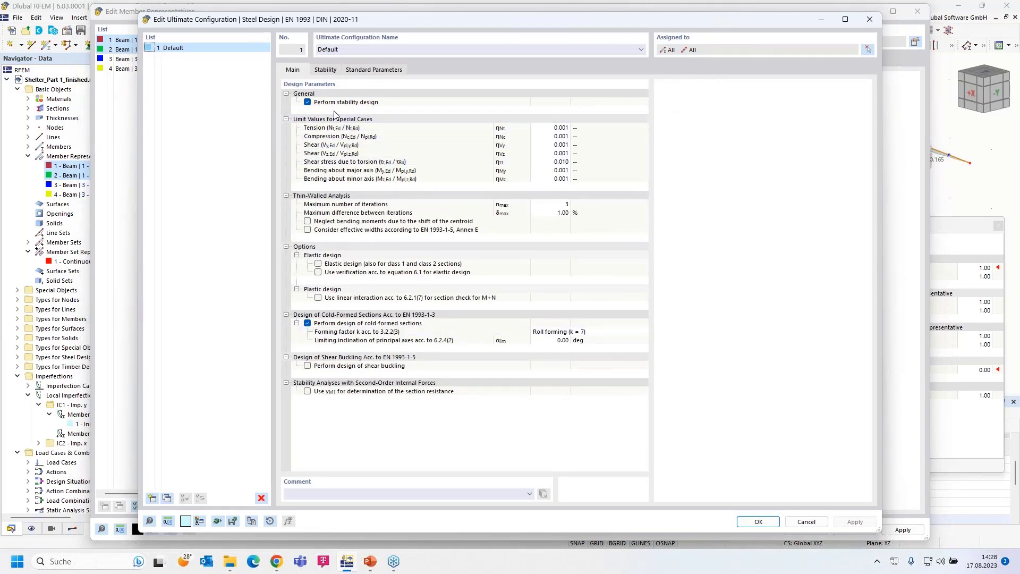
pyautogui.click(327, 70)
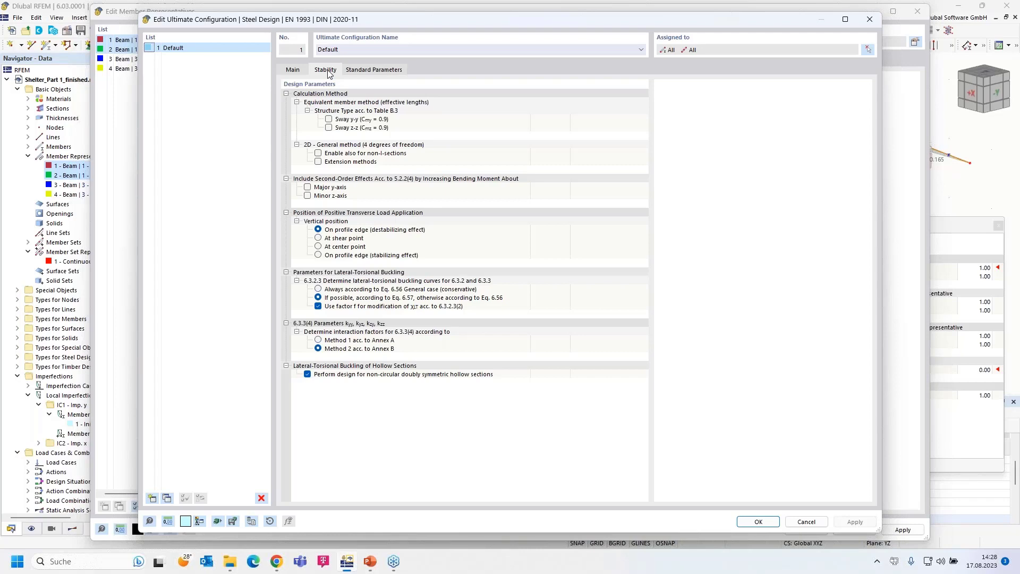
pyautogui.click(374, 70)
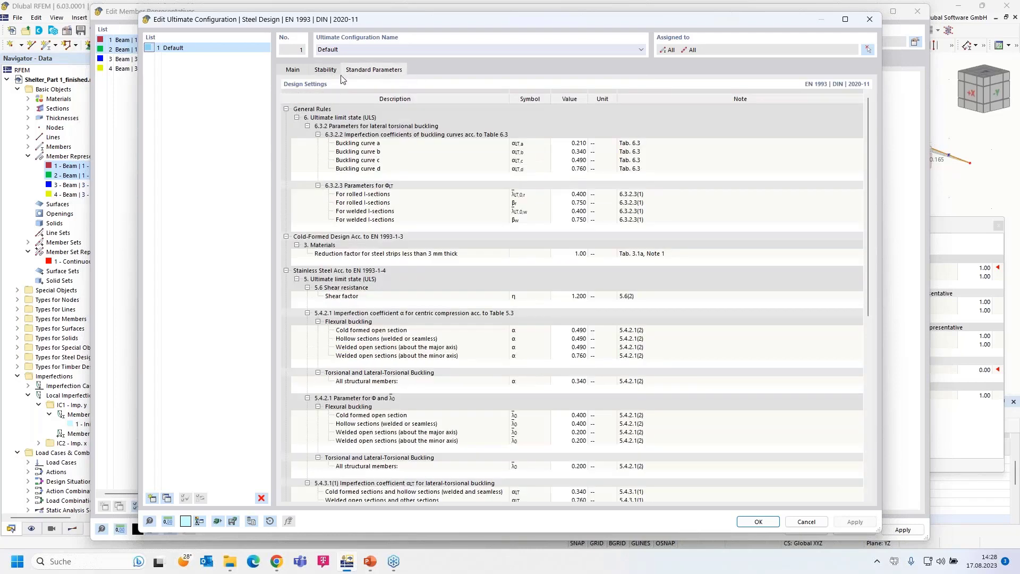
pyautogui.click(758, 523)
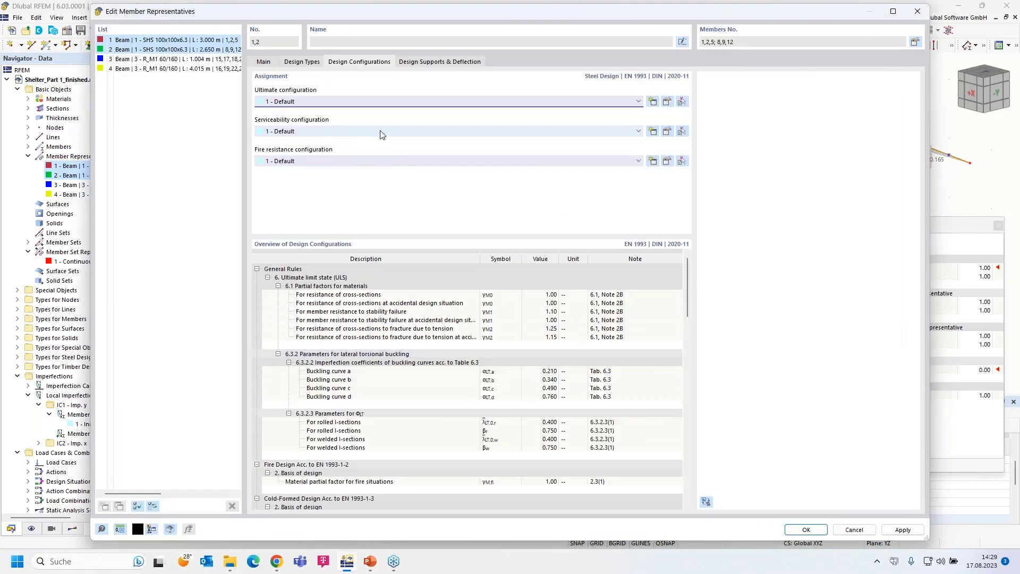
# - Check the default serviceability configuration's deflection limits and set the fire resistance configuration of the SHS representatives to none
pyautogui.click(667, 132)
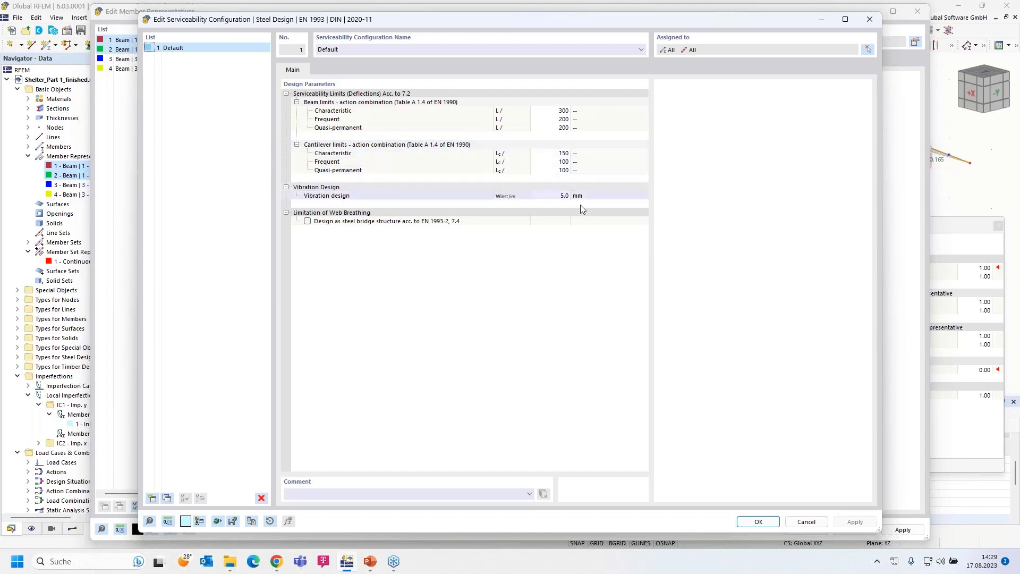
pyautogui.click(758, 522)
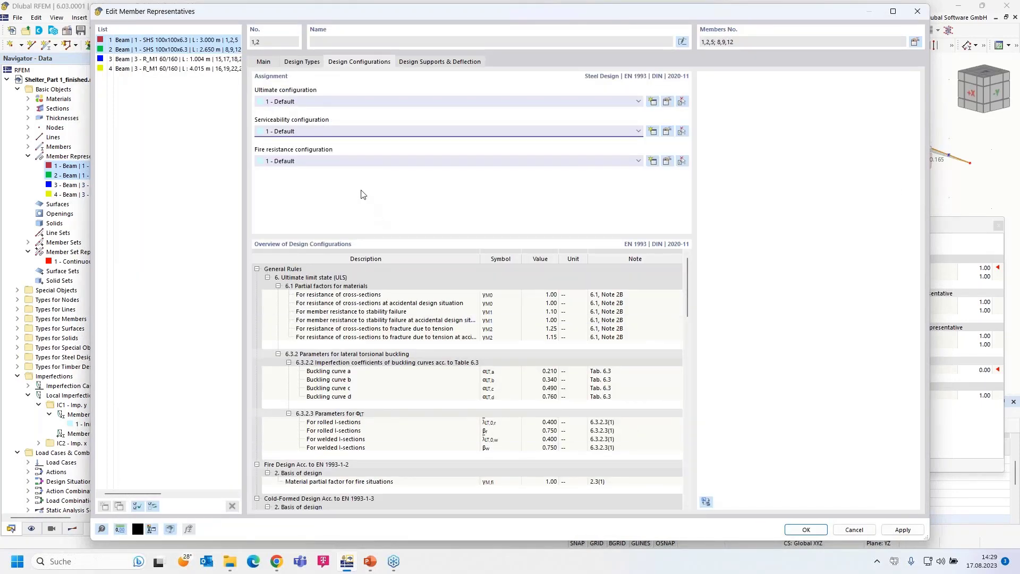
pyautogui.click(357, 160)
pyautogui.click(346, 174)
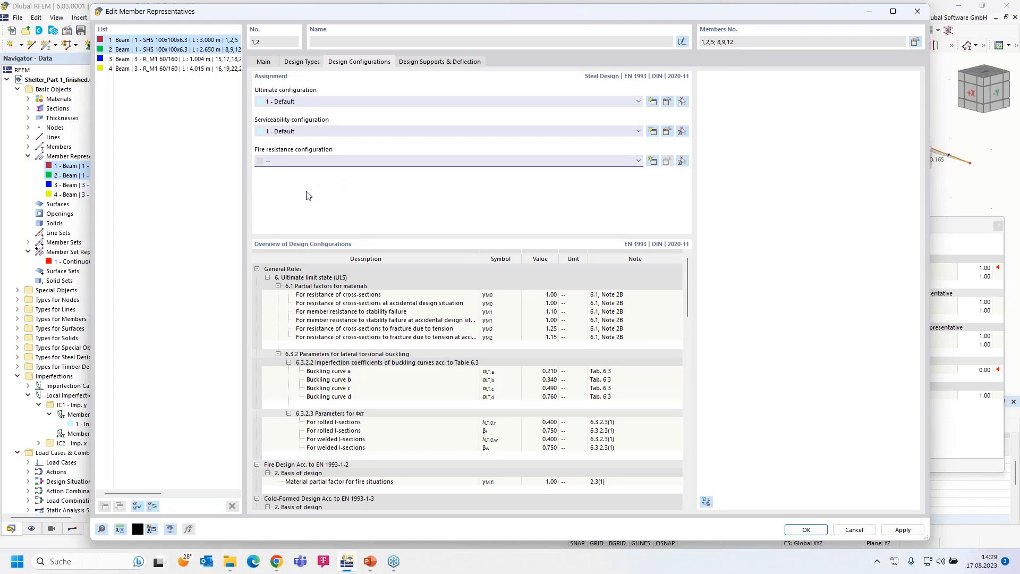
# - Assign a new General design support, active in the z- and y-axes, at the SHS representatives' member start and accept deleting the Timber Design results
pyautogui.click(440, 62)
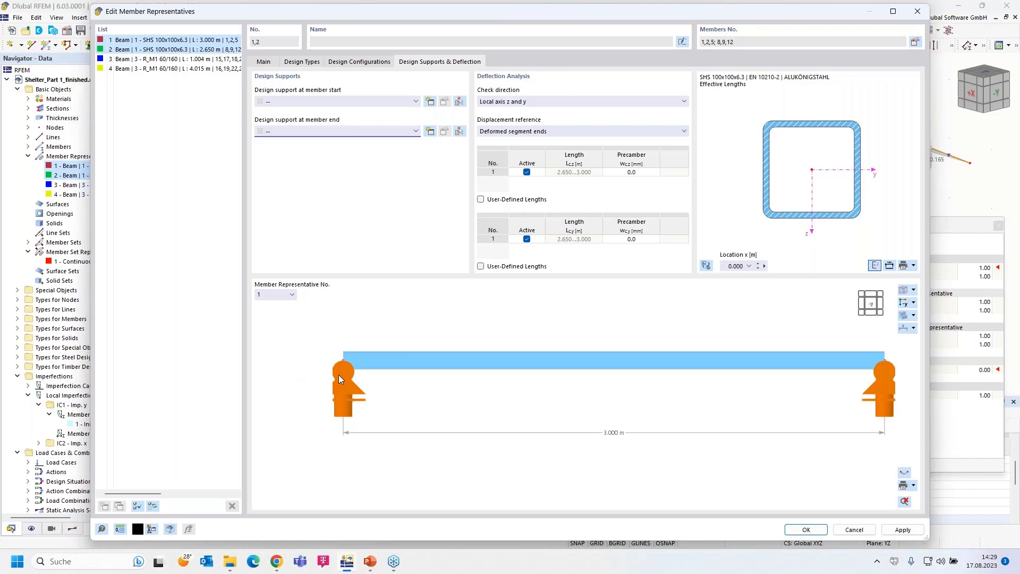
pyautogui.click(430, 102)
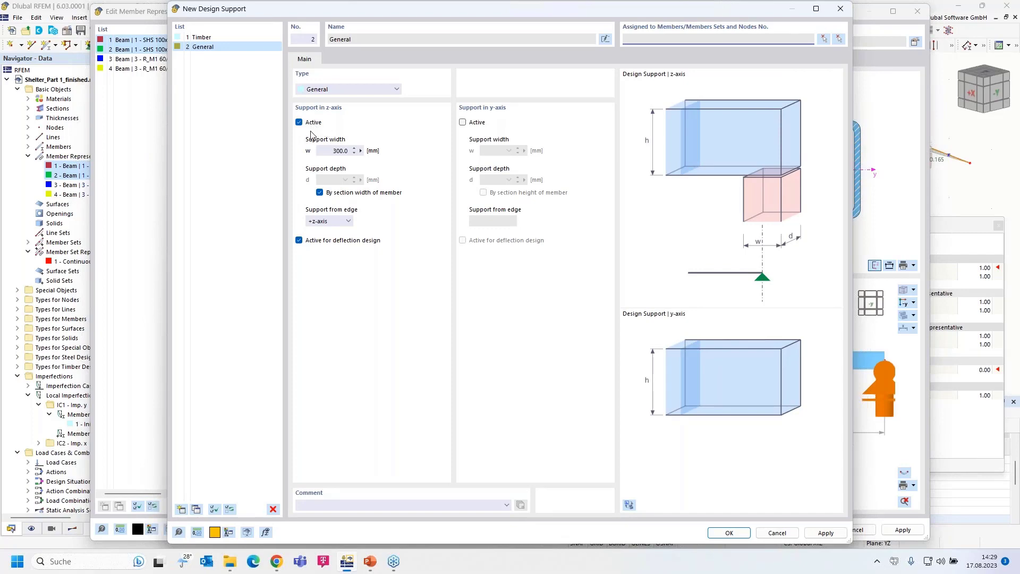
pyautogui.click(463, 122)
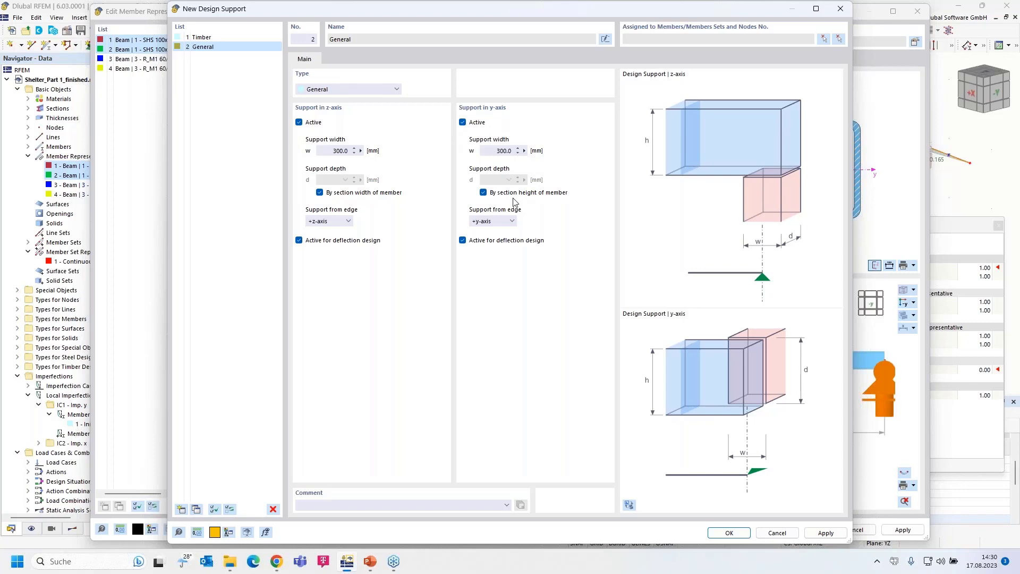
pyautogui.click(724, 533)
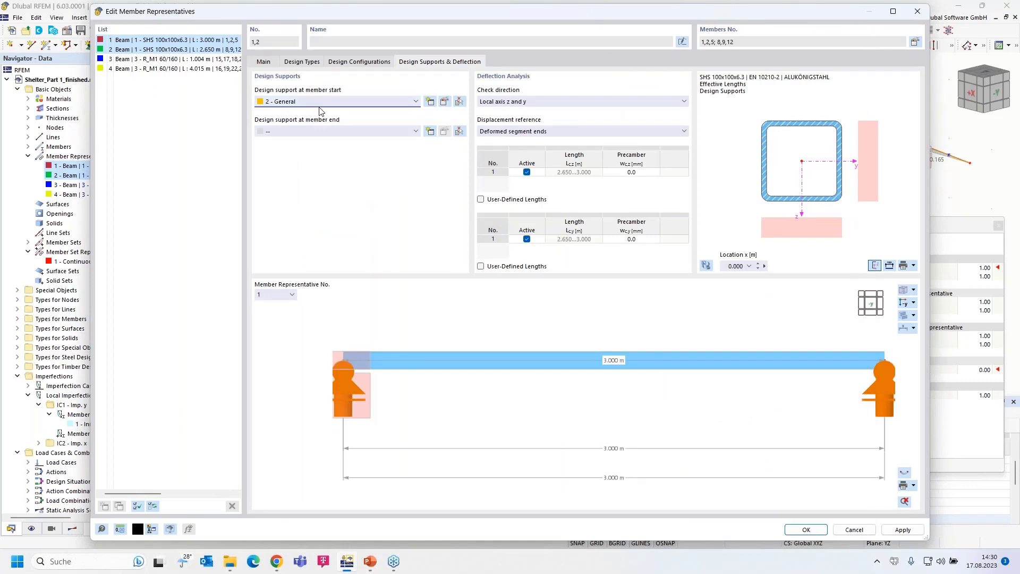
pyautogui.click(448, 402)
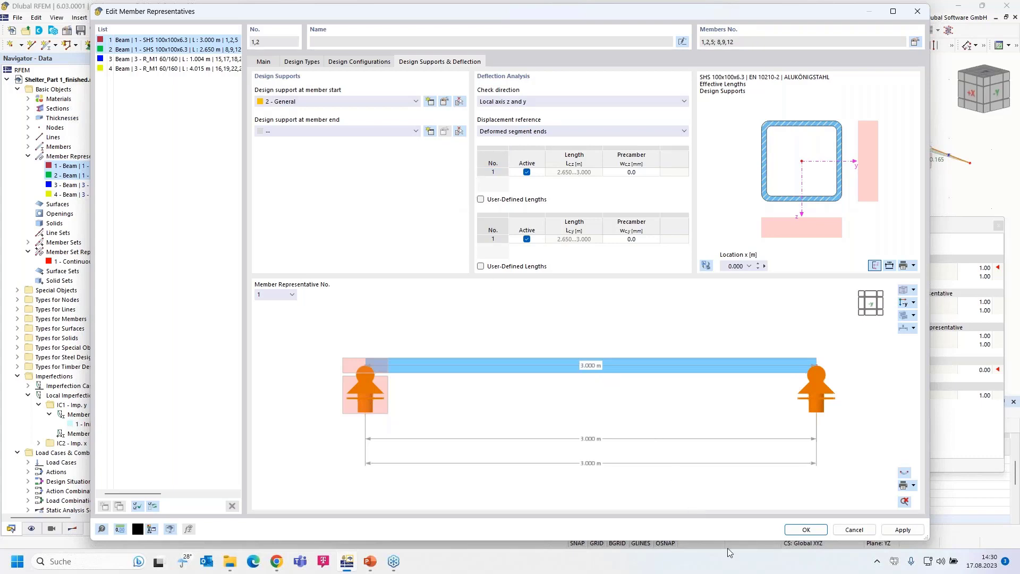
pyautogui.click(804, 529)
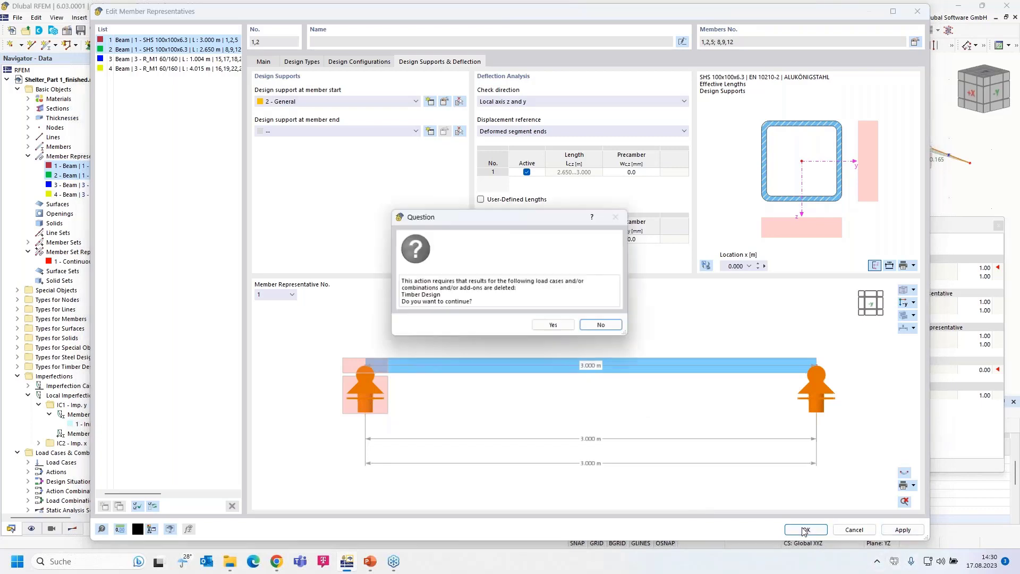
pyautogui.click(553, 325)
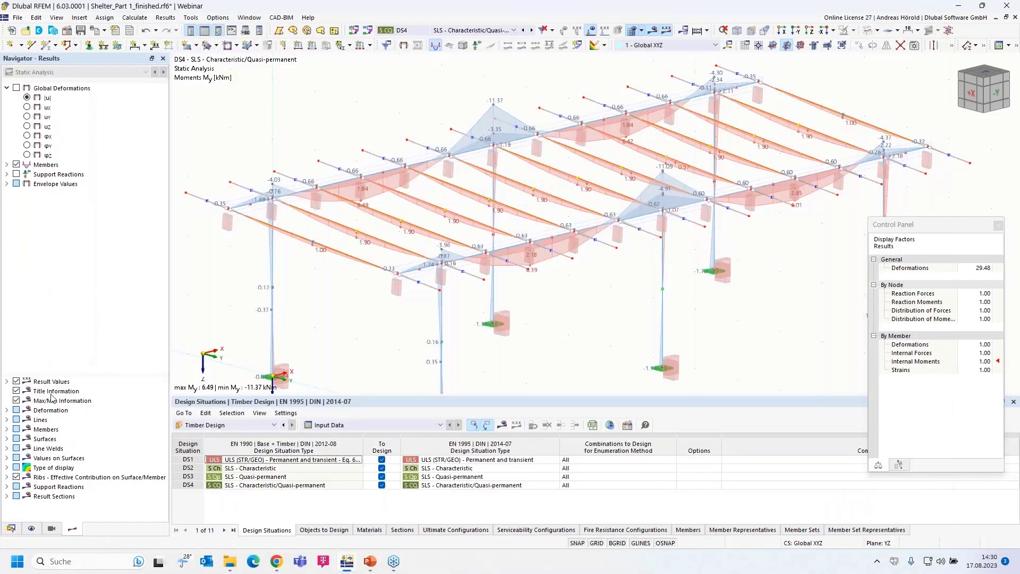
# - Return to the model data tree and hide the result diagrams on the structure
pyautogui.click(11, 528)
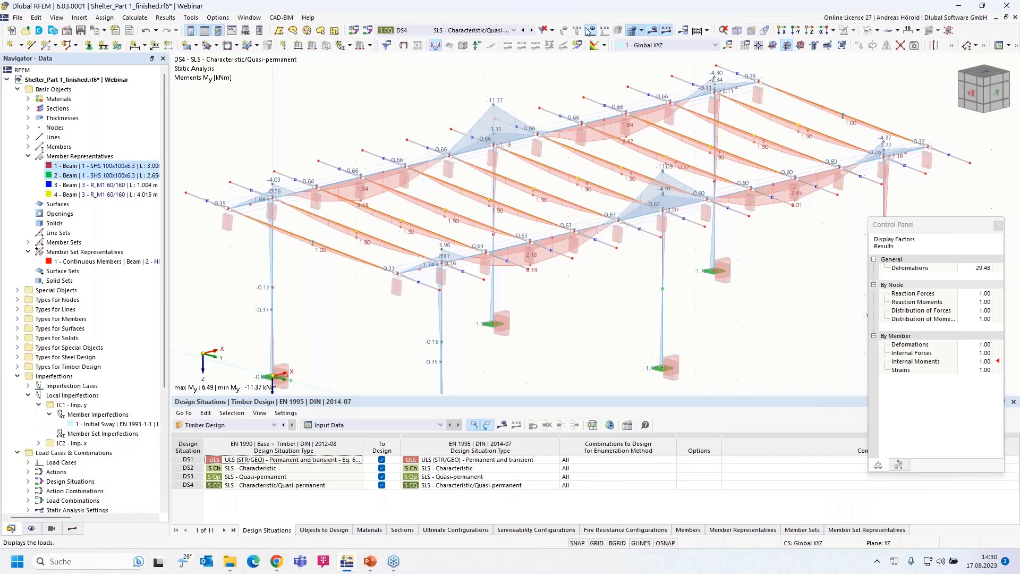
pyautogui.click(652, 31)
pyautogui.scroll(-2, 89, 354)
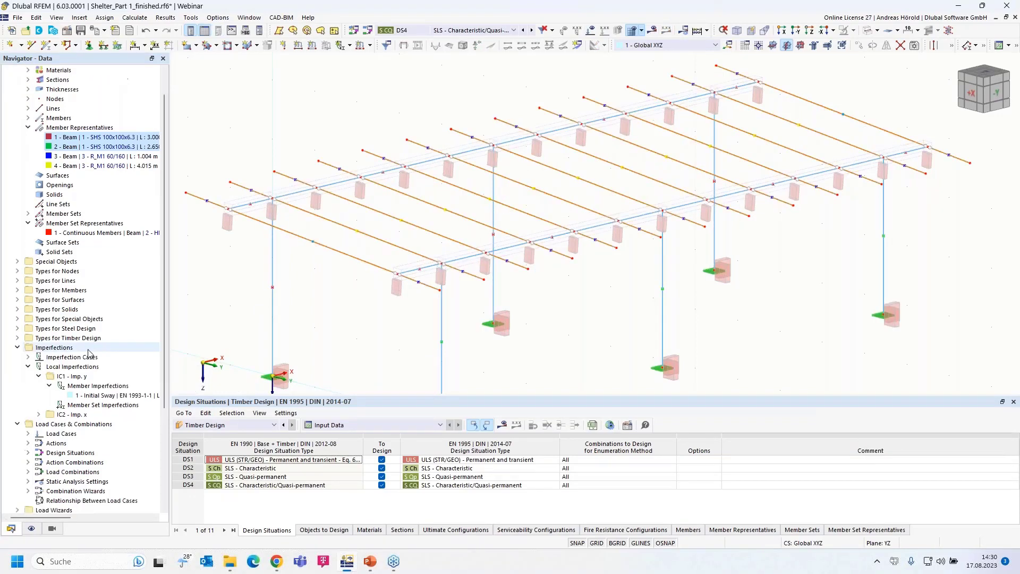
pyautogui.scroll(-1, 89, 354)
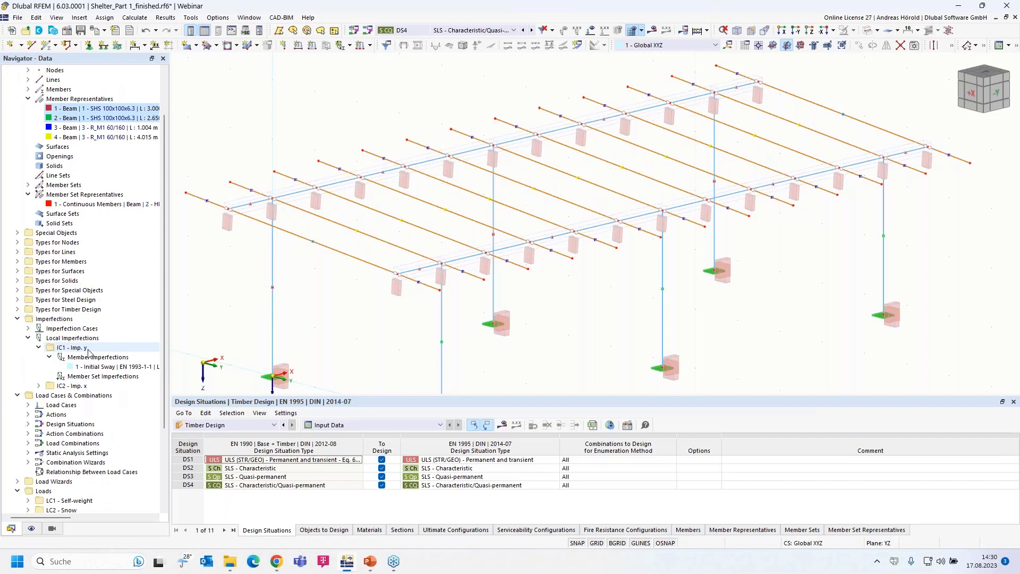
# - Examine the HE 160 A continuous members' member set representative and close it without changes
pyautogui.click(84, 205)
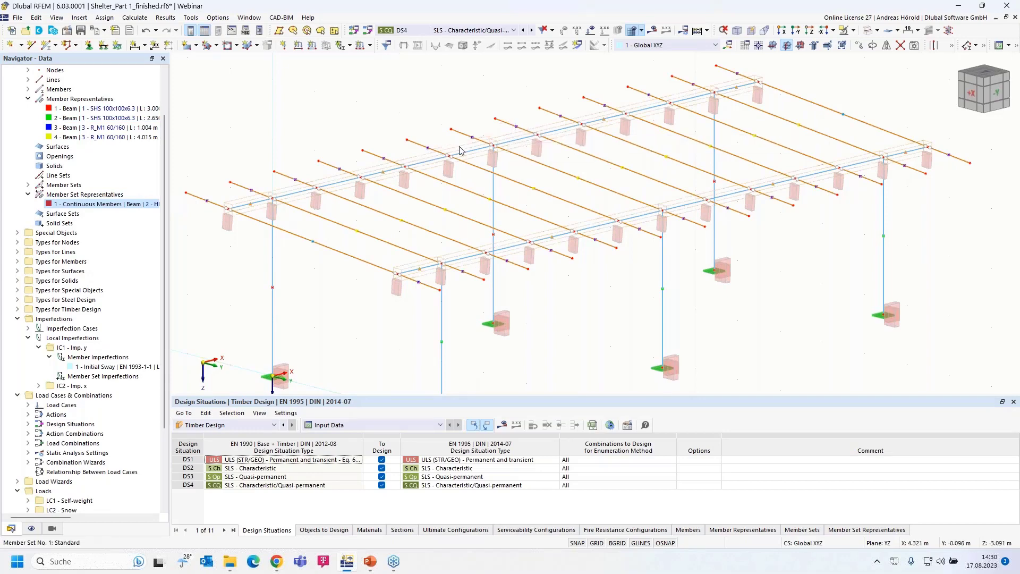
pyautogui.doubleClick(73, 205)
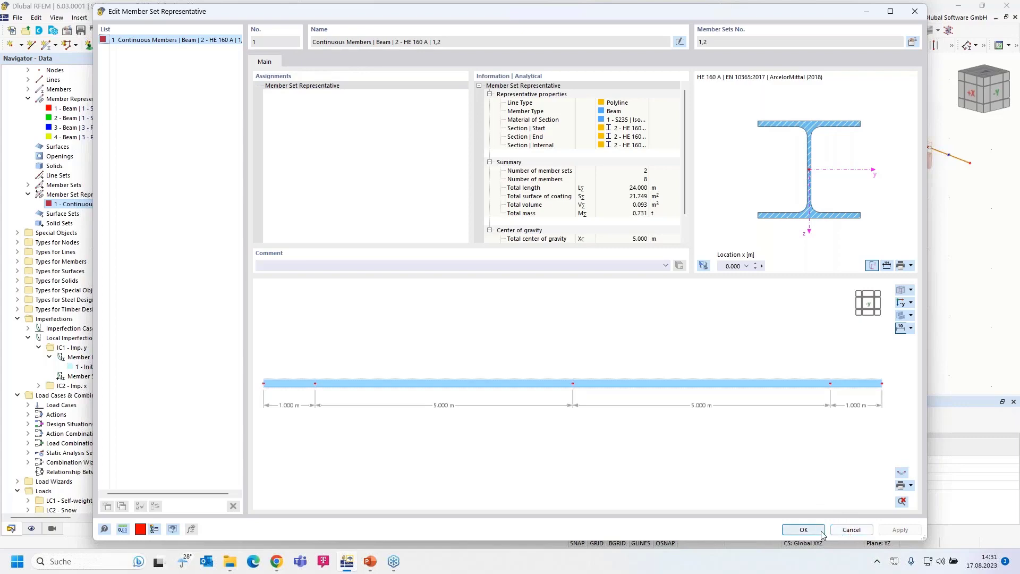
pyautogui.click(851, 530)
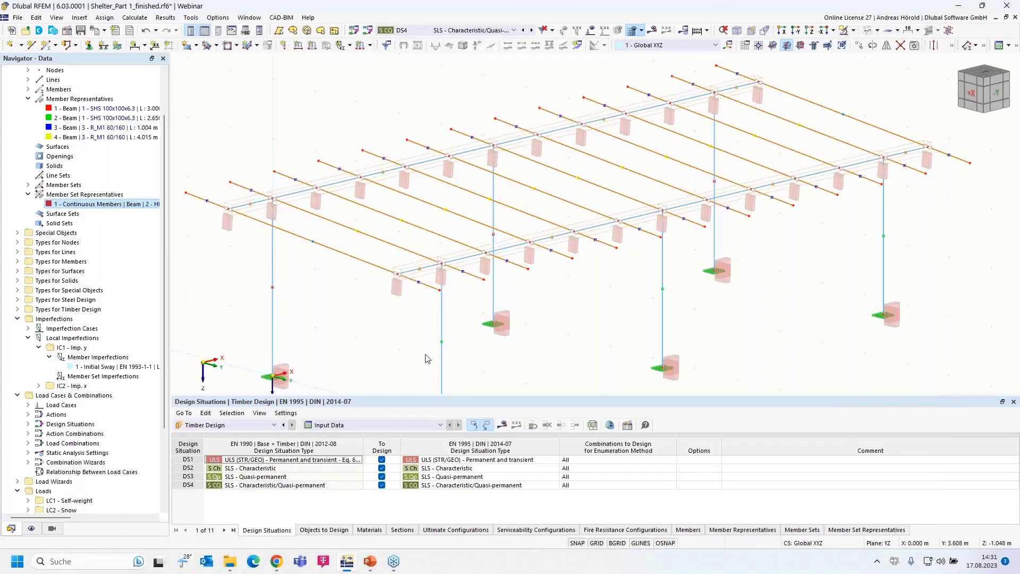
# - Activate design properties for both HE 160 A continuous member sets and apply the parent member set option to all contained members
pyautogui.doubleClick(454, 258)
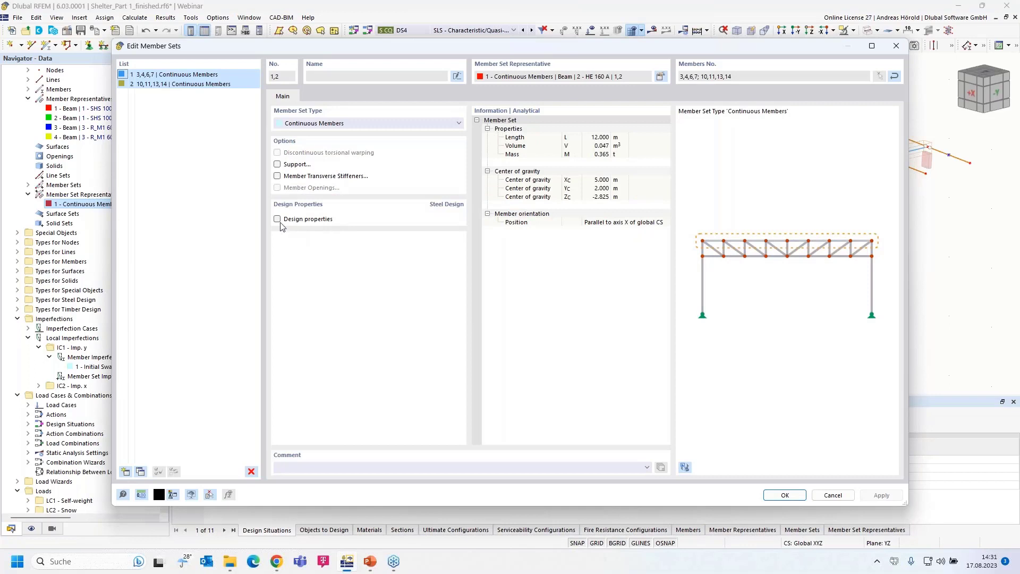
pyautogui.click(277, 220)
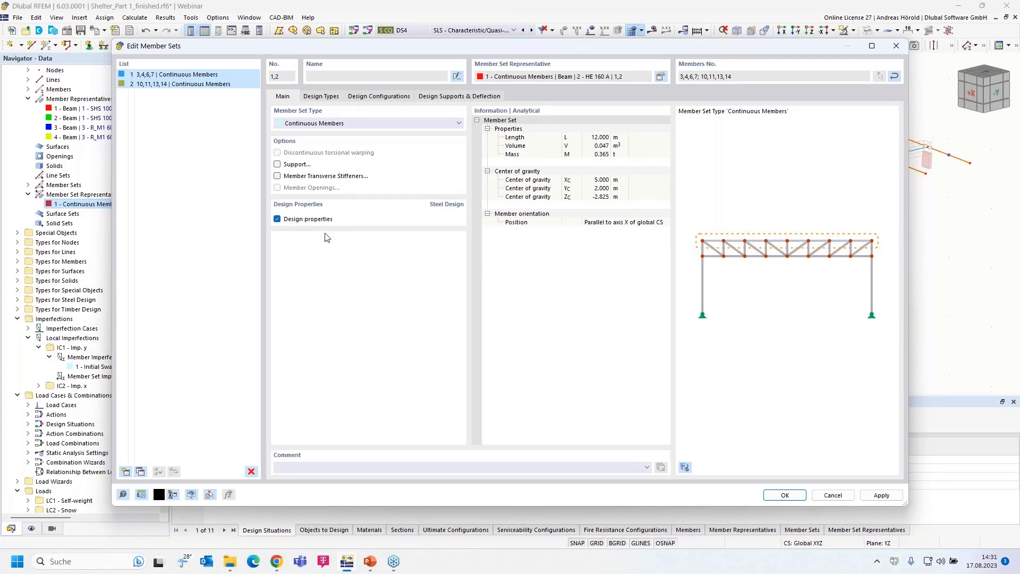
pyautogui.click(317, 98)
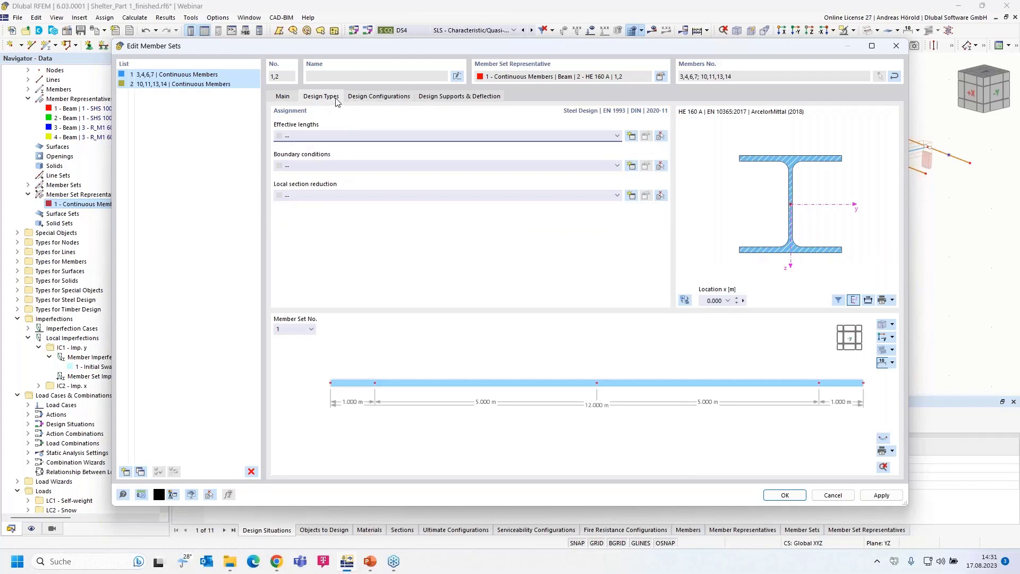
pyautogui.click(371, 99)
pyautogui.click(284, 97)
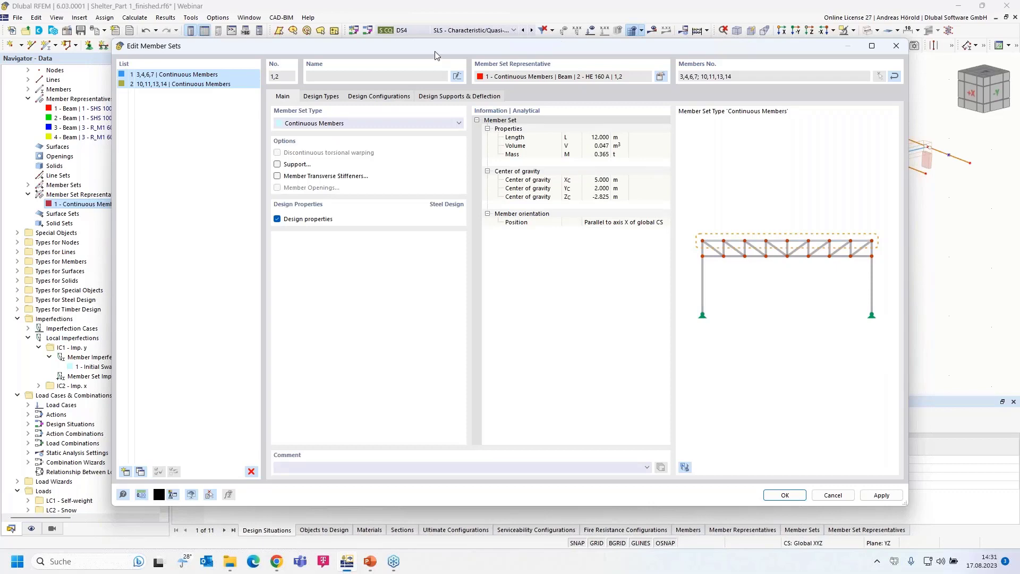
pyautogui.moveTo(435, 55); pyautogui.dragTo(526, 66)
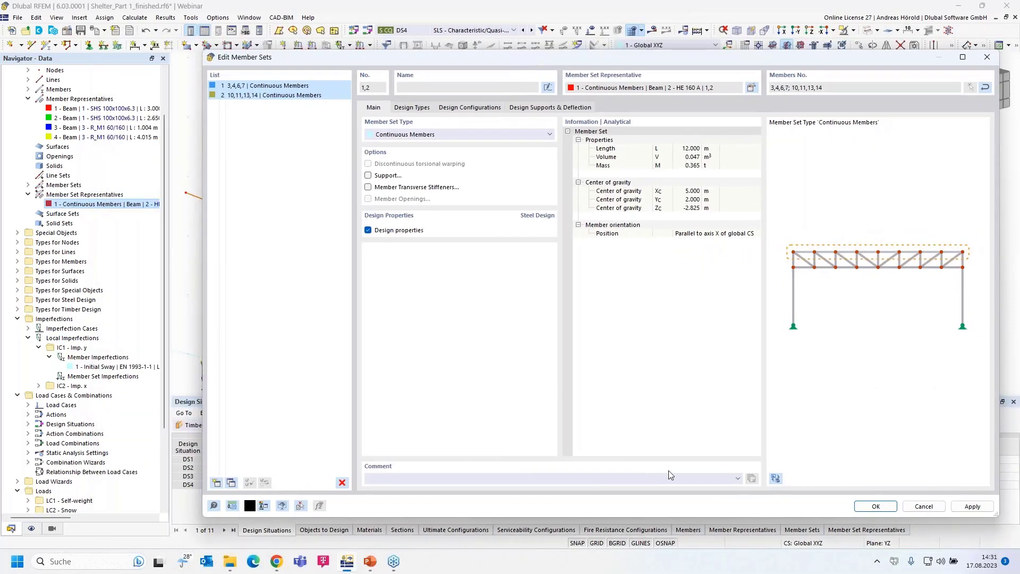
pyautogui.click(876, 506)
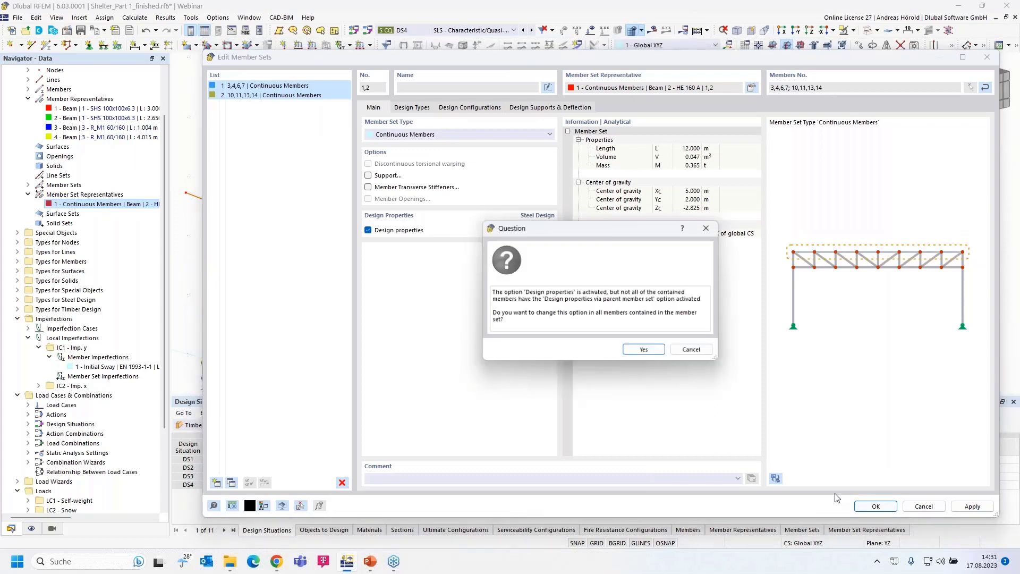
pyautogui.click(645, 351)
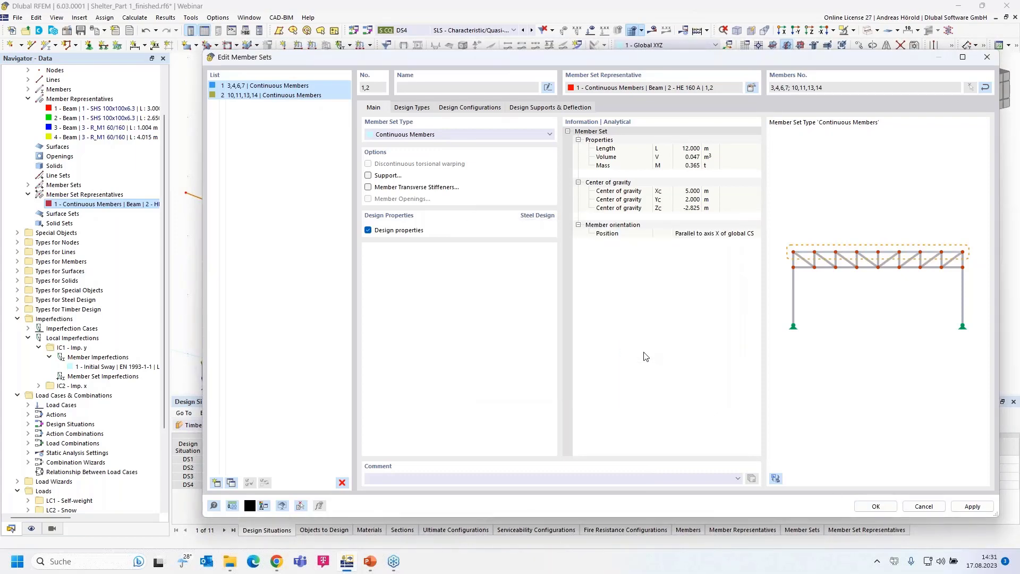
# - Assign new standard steel effective lengths to the HE 160 A member set representative, importing the intermediate nodes from the front beam's member set
pyautogui.doubleClick(67, 205)
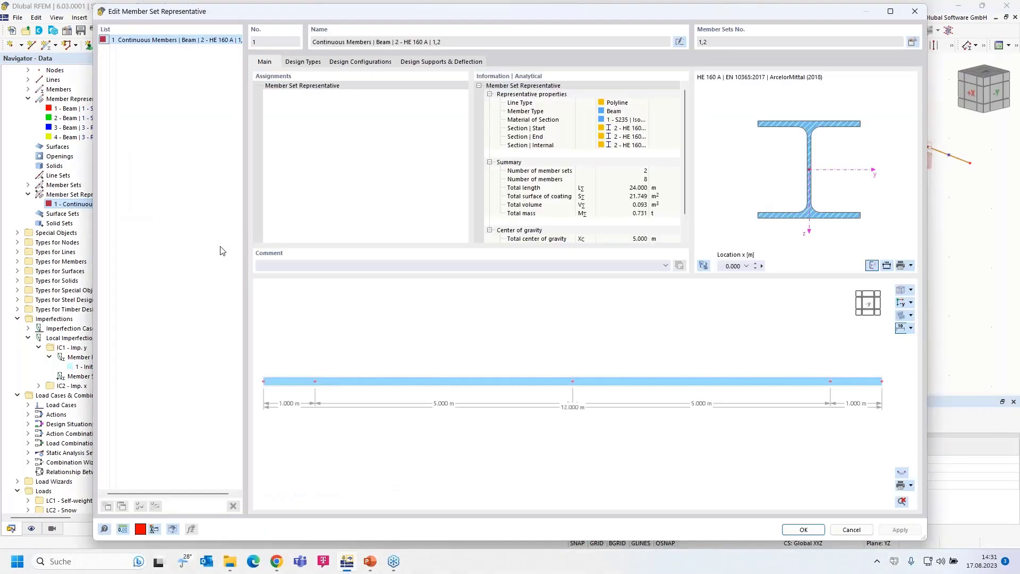
pyautogui.click(303, 62)
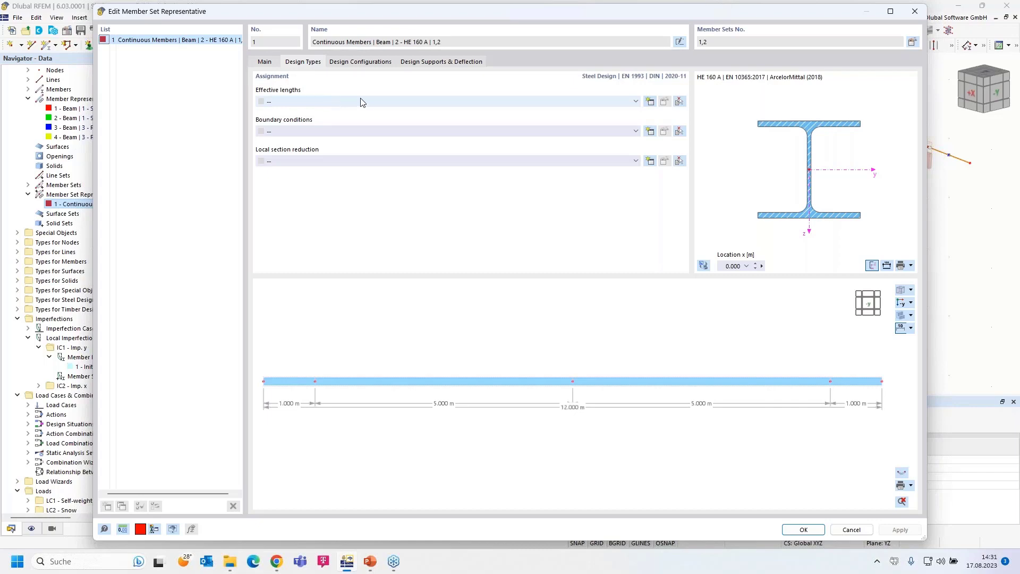
pyautogui.click(650, 102)
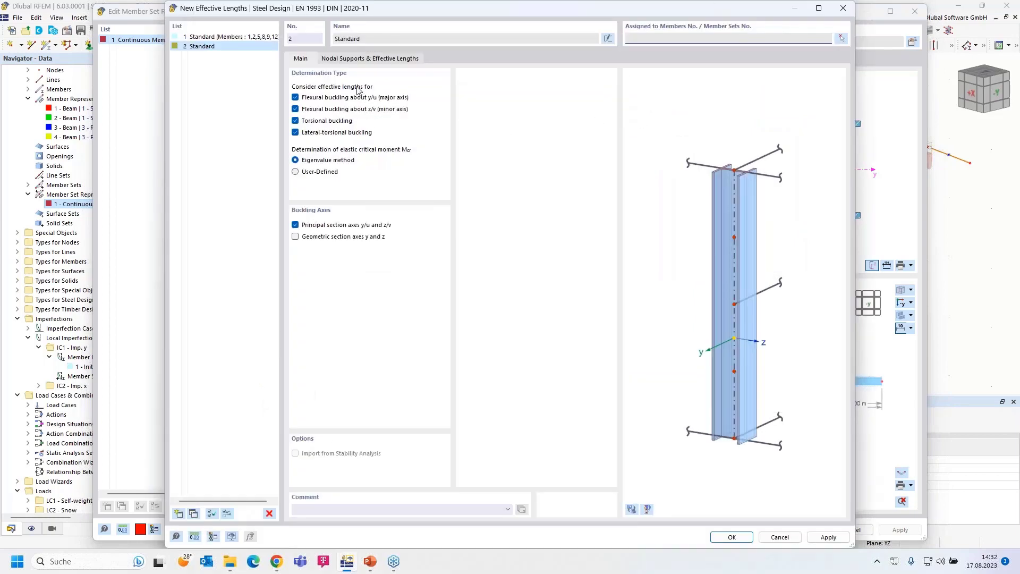
pyautogui.click(353, 60)
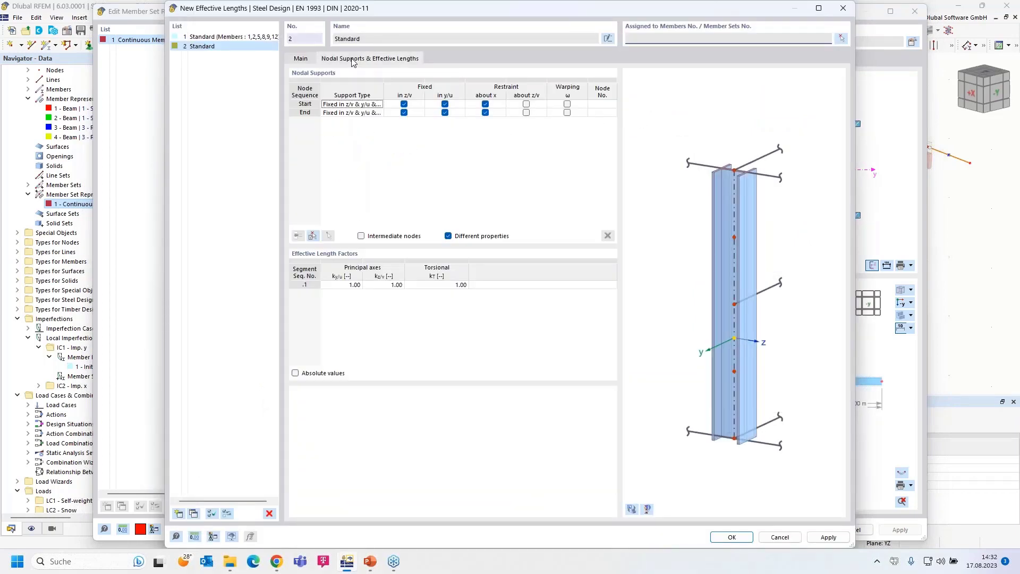
pyautogui.click(313, 237)
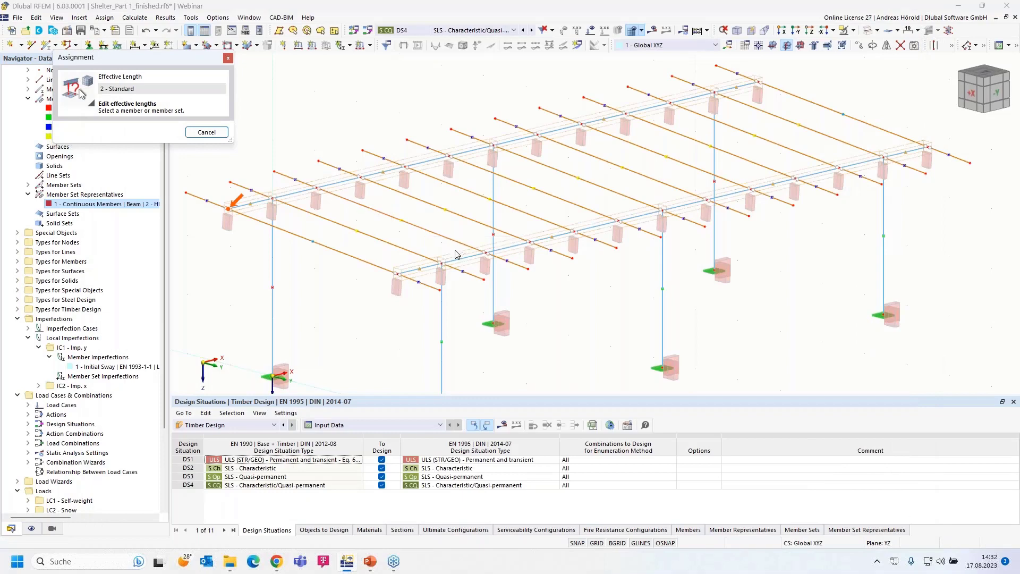
pyautogui.click(455, 255)
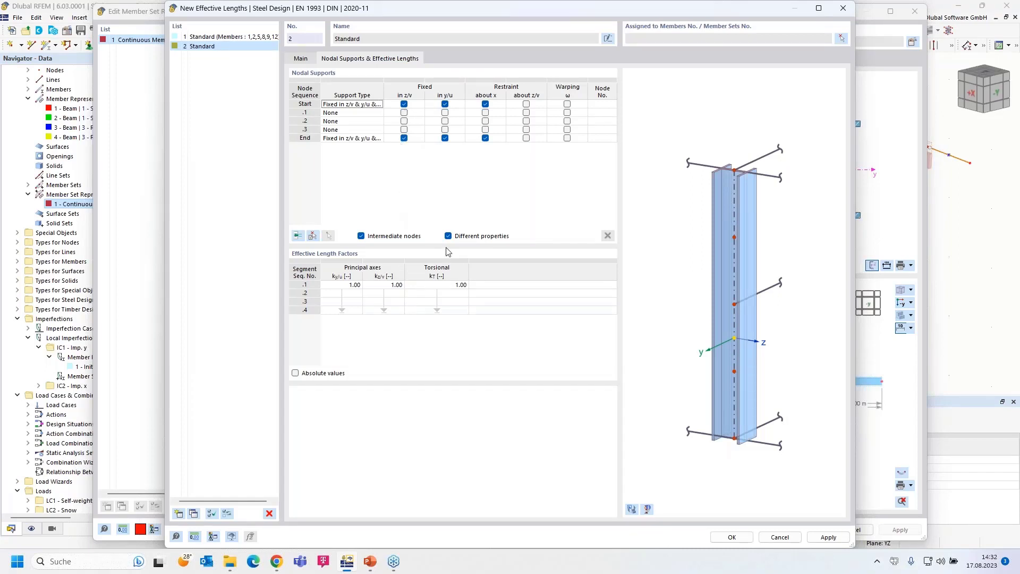
pyautogui.click(731, 538)
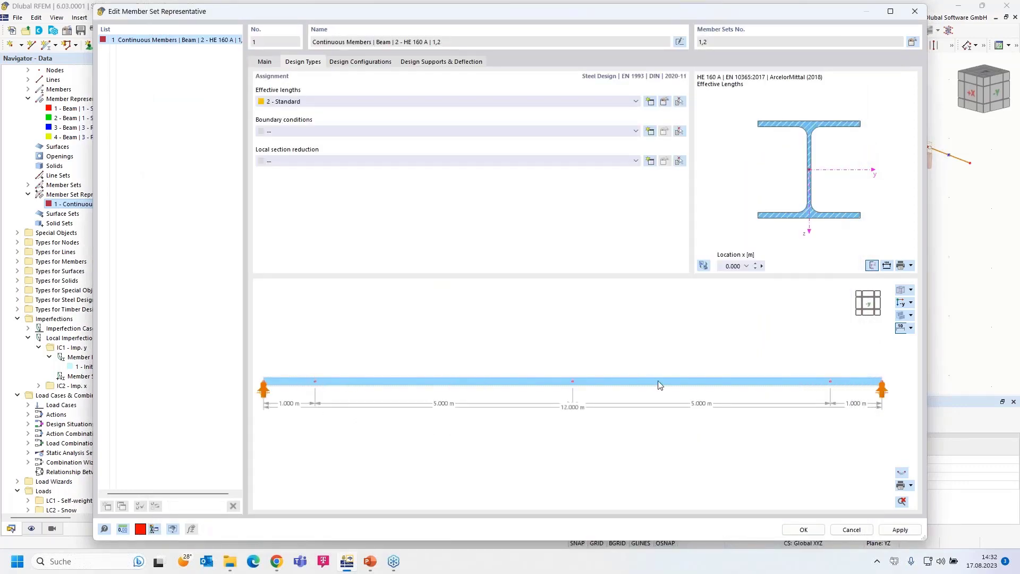
pyautogui.click(804, 530)
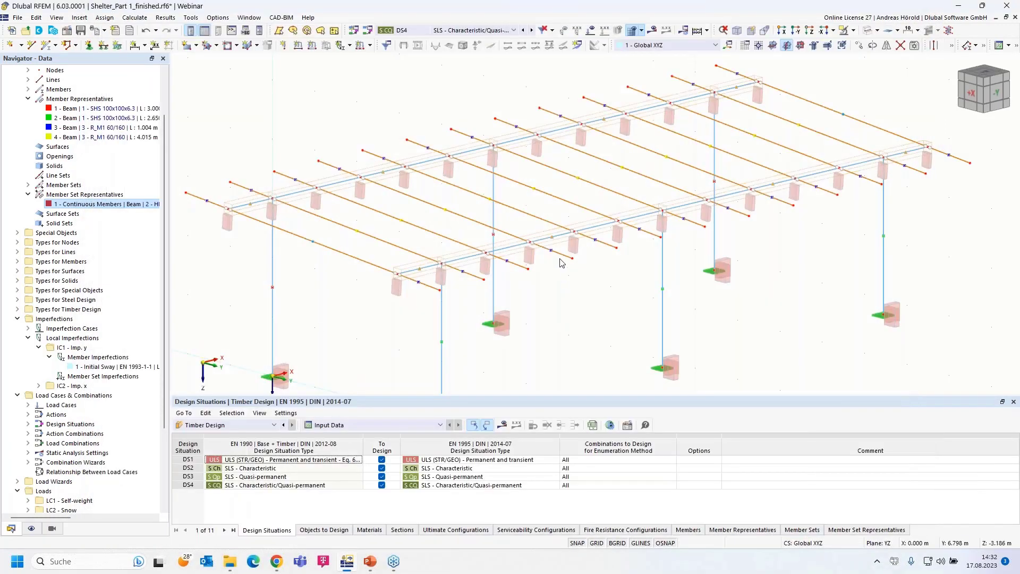
# - In the +X view, connect the timber rafters with the HE 160 A beams at both column lines, accepting deletion of all results and mesh
pyautogui.scroll(3, 557, 283)
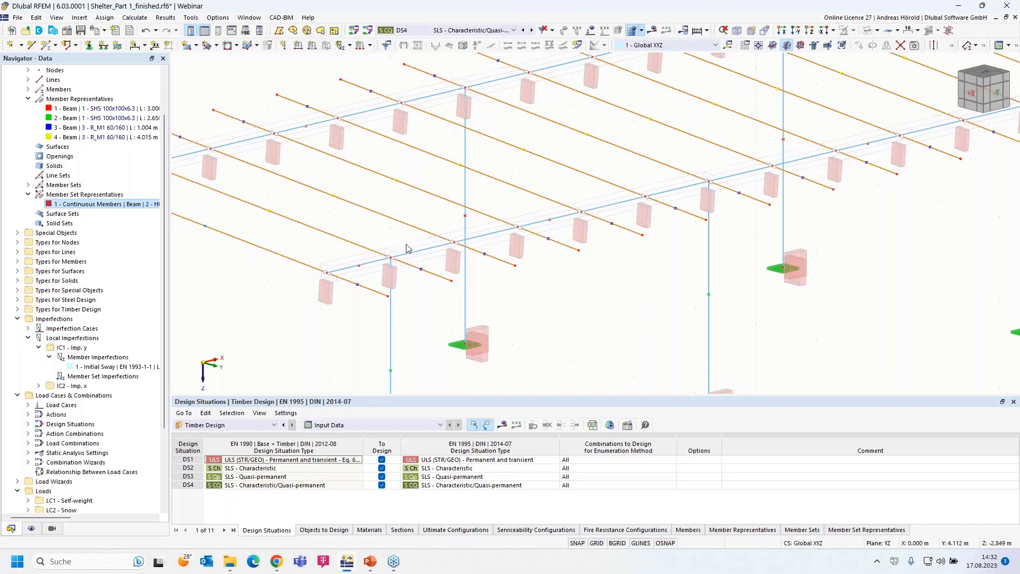
pyautogui.moveTo(434, 250)
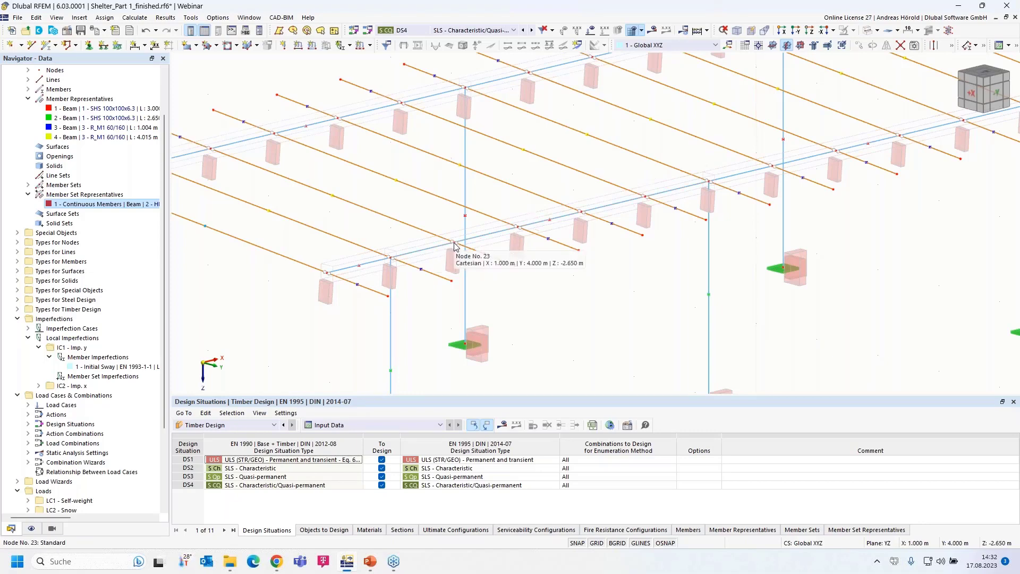
pyautogui.moveTo(486, 247)
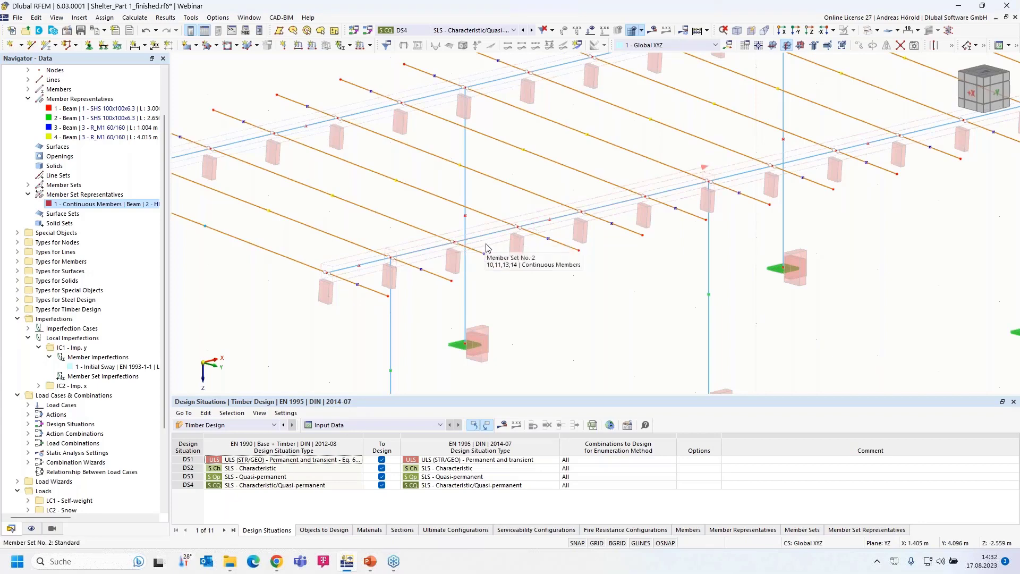
pyautogui.scroll(2, 468, 266)
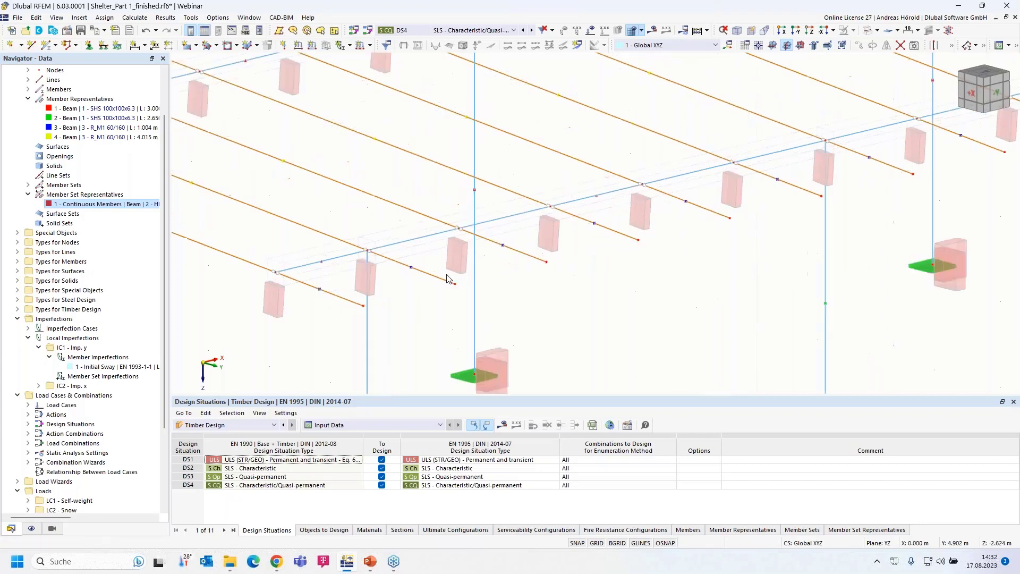
pyautogui.moveTo(468, 265); pyautogui.dragTo(349, 310, button='middle')
pyautogui.hotkey('ctrl', 'shift', 'x')
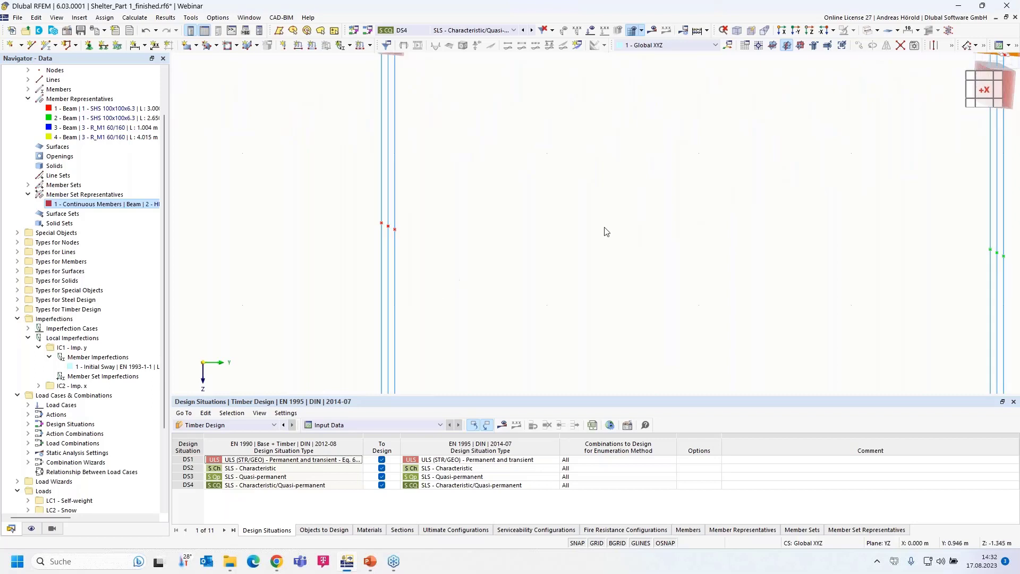
pyautogui.scroll(-3, 595, 236)
pyautogui.scroll(3, 606, 236)
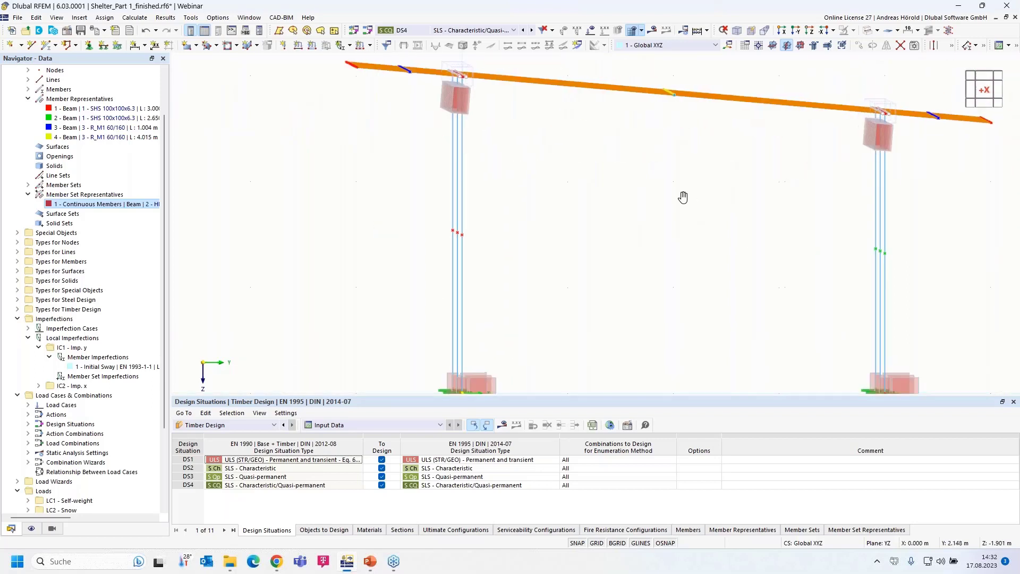
pyautogui.scroll(-1, 632, 238)
pyautogui.moveTo(633, 238); pyautogui.dragTo(592, 244, button='middle')
pyautogui.scroll(1, 592, 244)
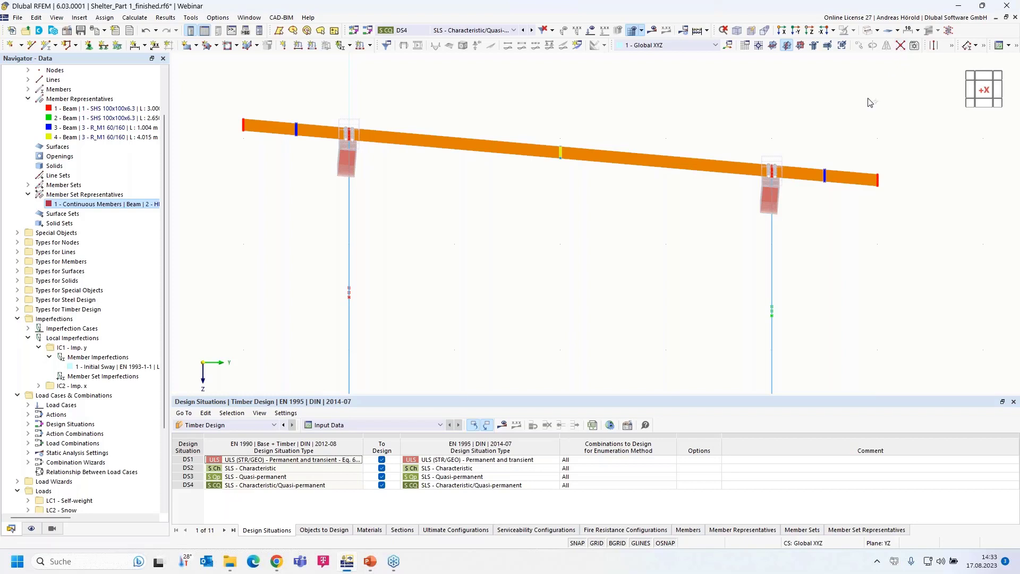
pyautogui.moveTo(323, 187); pyautogui.dragTo(387, 107)
pyautogui.press('Delete')
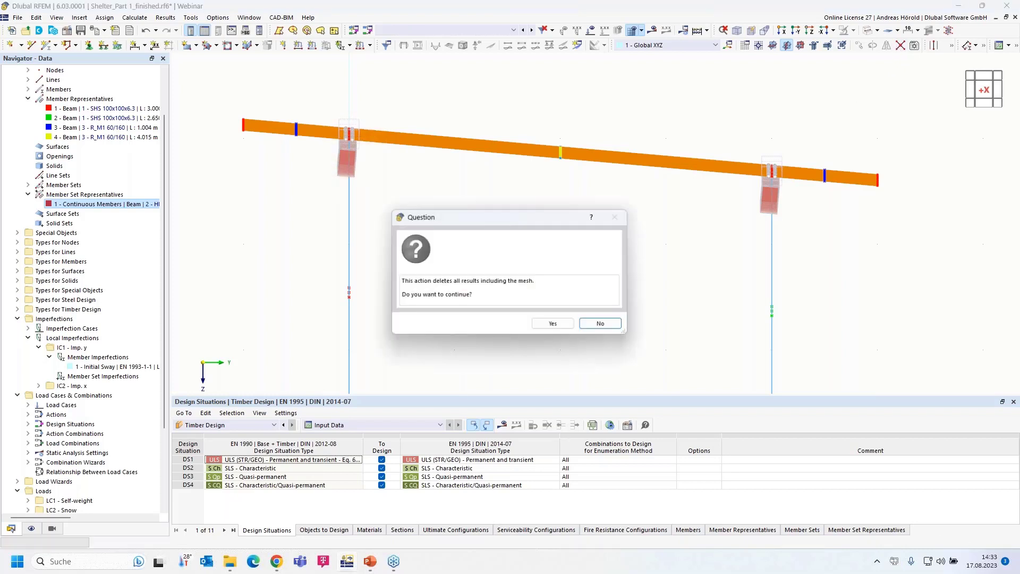
pyautogui.click(554, 325)
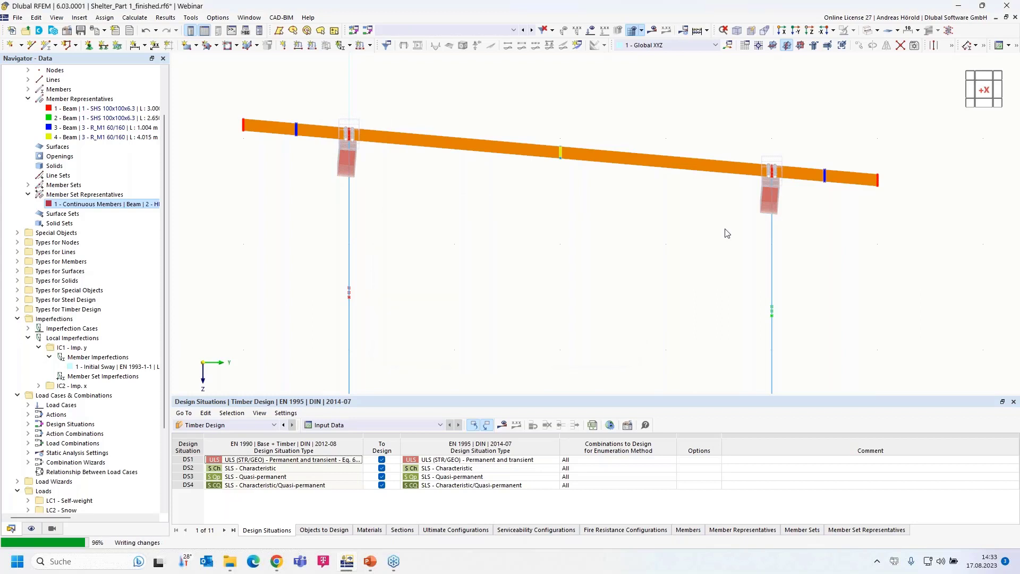
pyautogui.moveTo(732, 227); pyautogui.dragTo(809, 129)
pyautogui.scroll(-1, 842, 256)
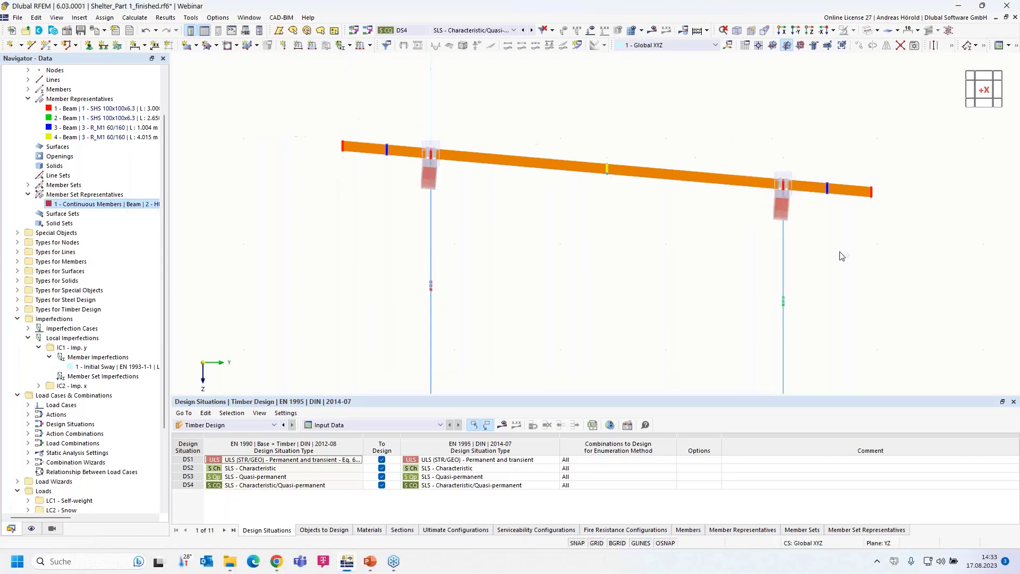
# - Reimport the intermediate nodes of the HE 160 A member sets' effective lengths from the front beam's divided member set
pyautogui.press('F7')
pyautogui.scroll(4, 744, 297)
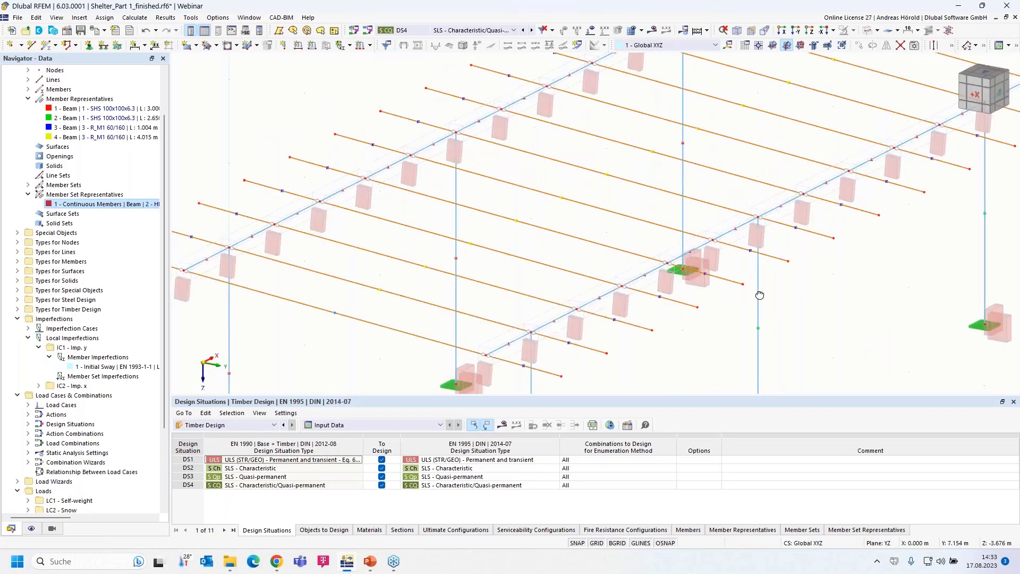
pyautogui.scroll(-2, 608, 323)
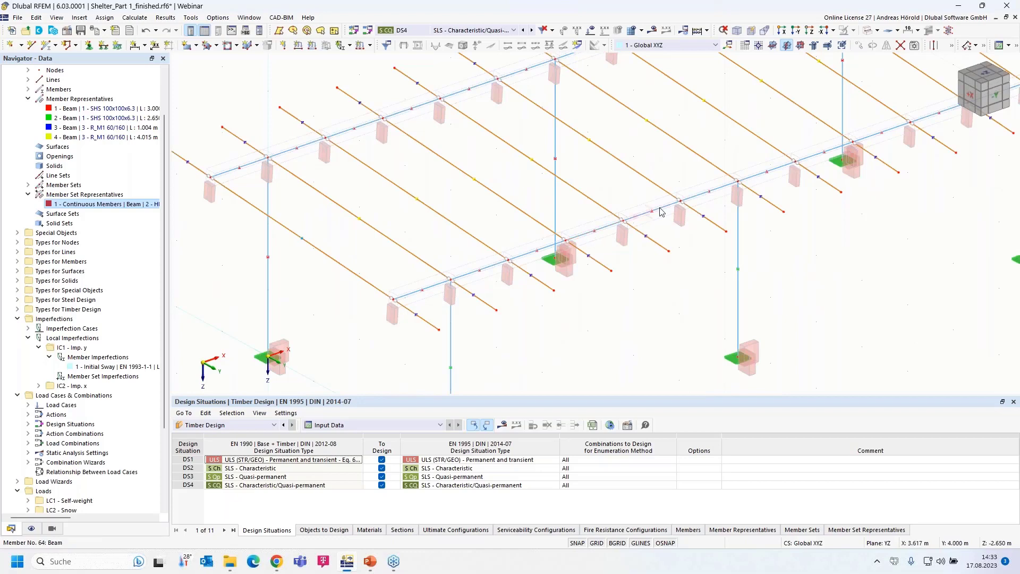
pyautogui.scroll(3, 650, 214)
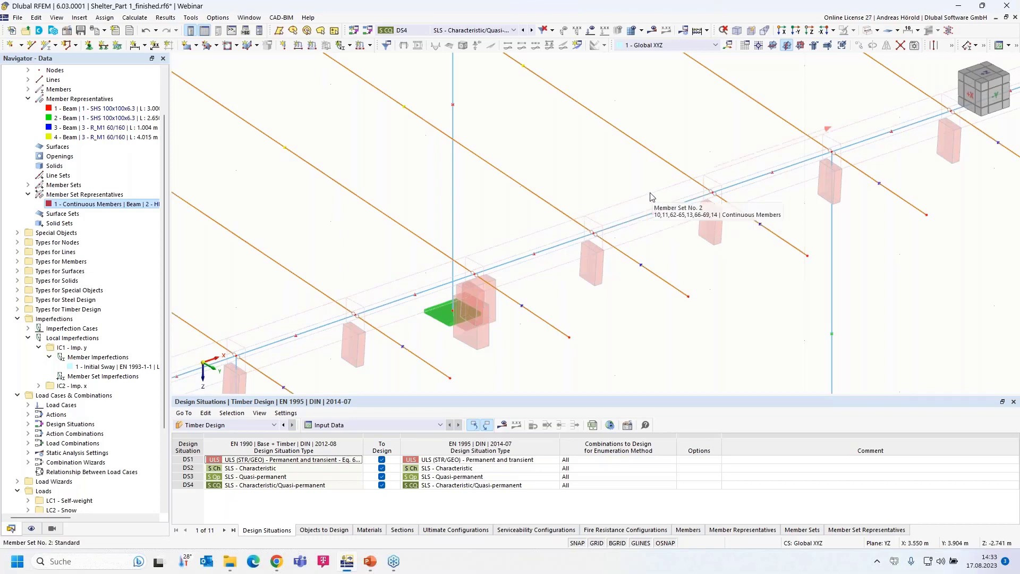
pyautogui.scroll(-5, 649, 197)
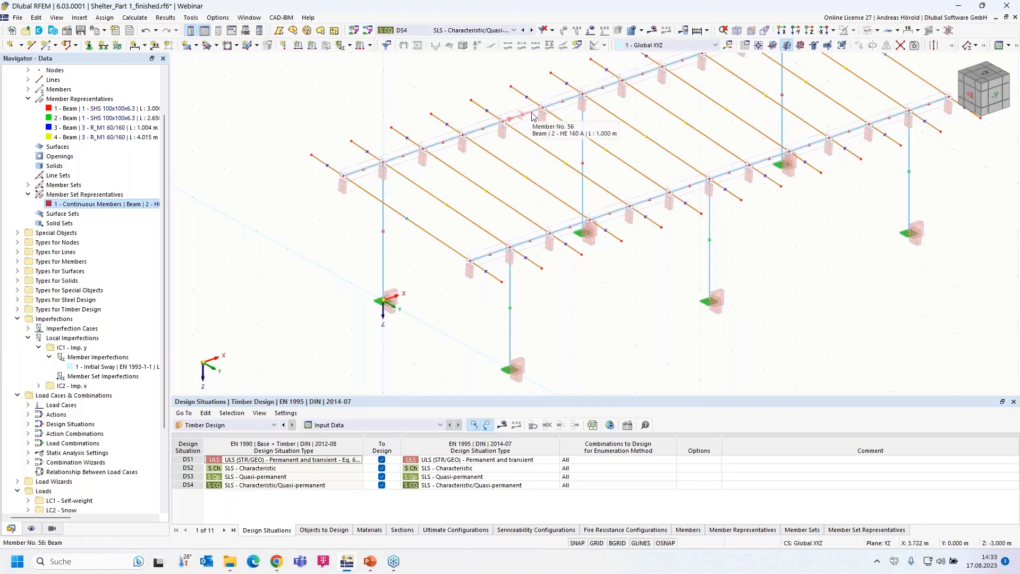
pyautogui.doubleClick(70, 205)
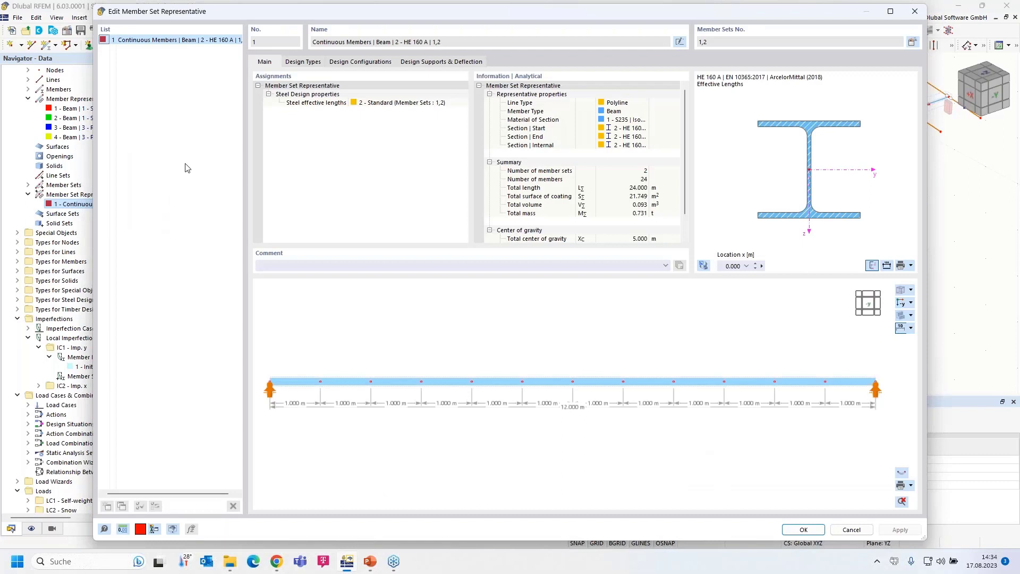
pyautogui.click(313, 63)
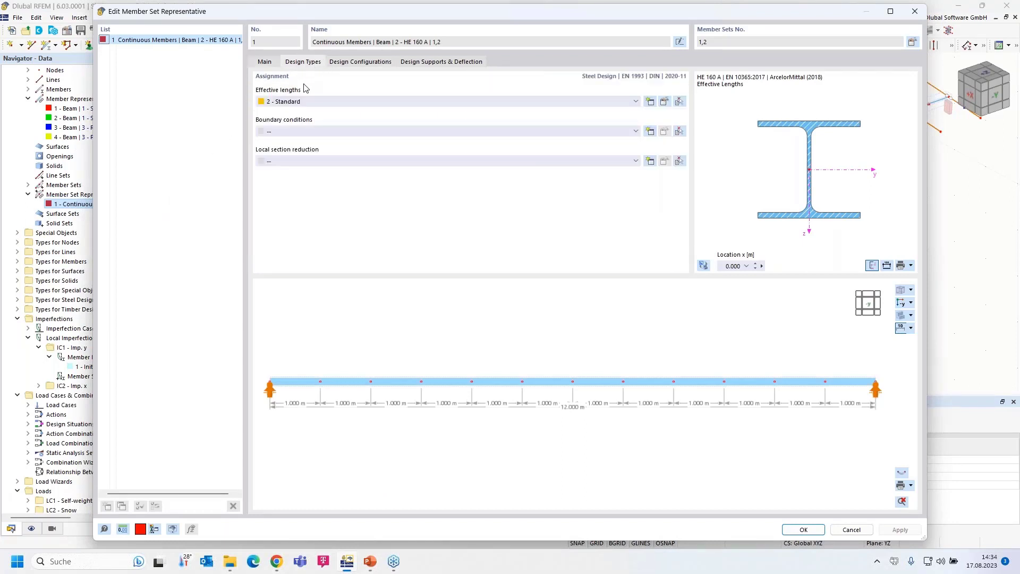
pyautogui.click(664, 102)
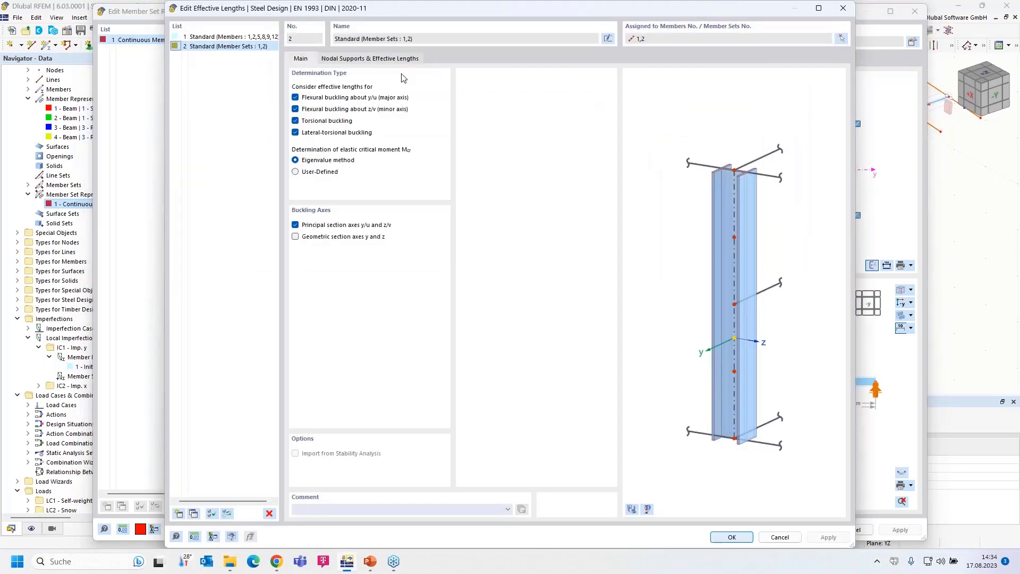
pyautogui.click(370, 60)
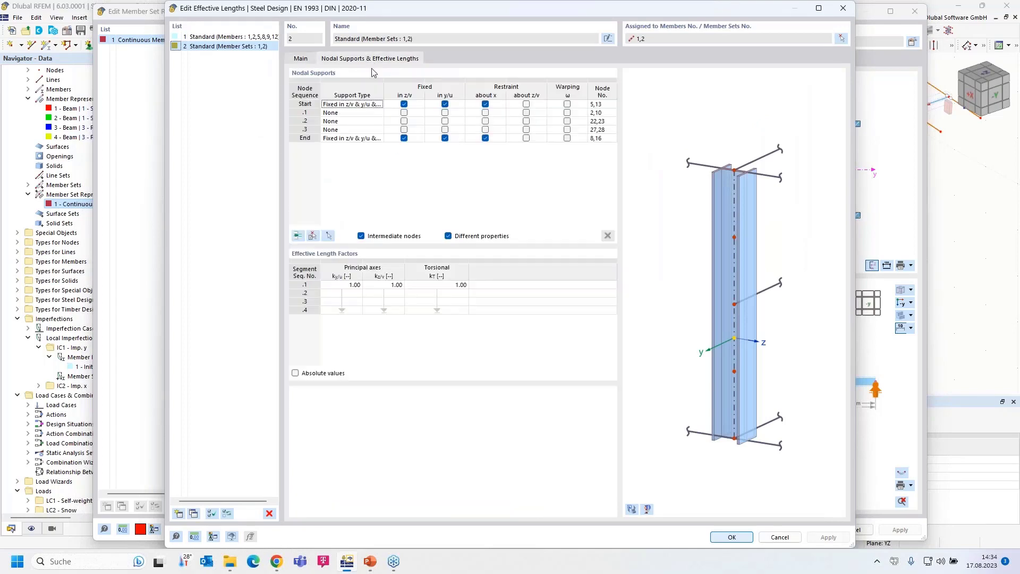
pyautogui.click(312, 236)
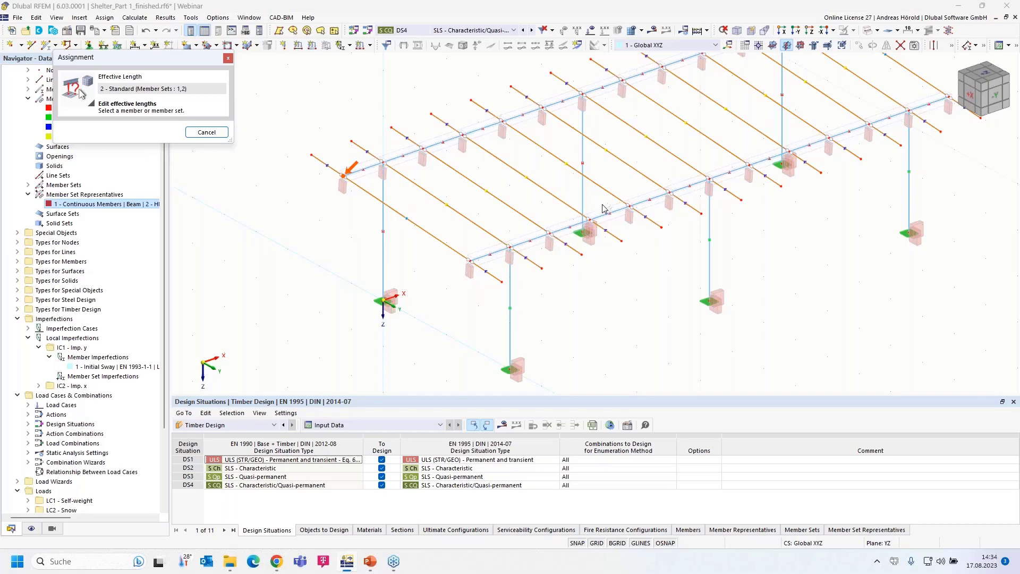
pyautogui.click(604, 210)
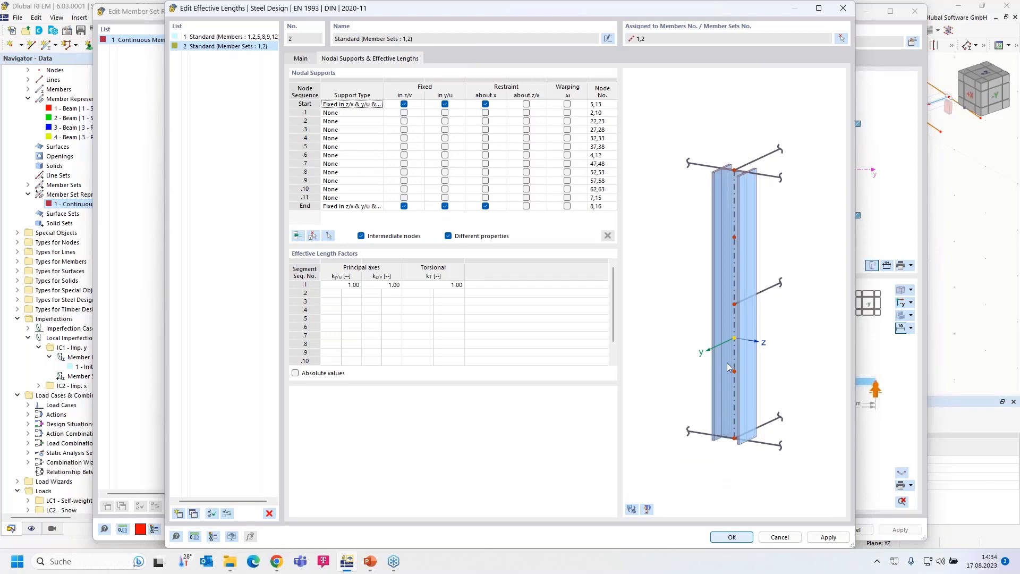
# - Show the whole structure in the effective lengths preview and examine the node numbers along both HE 160 A member sets
pyautogui.click(631, 509)
pyautogui.click(632, 510)
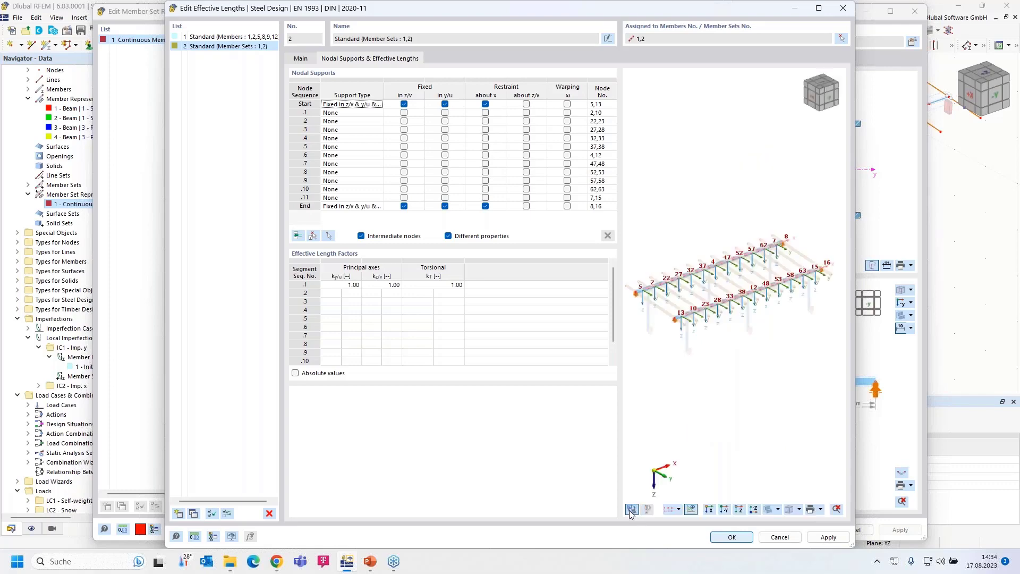
pyautogui.scroll(6, 690, 310)
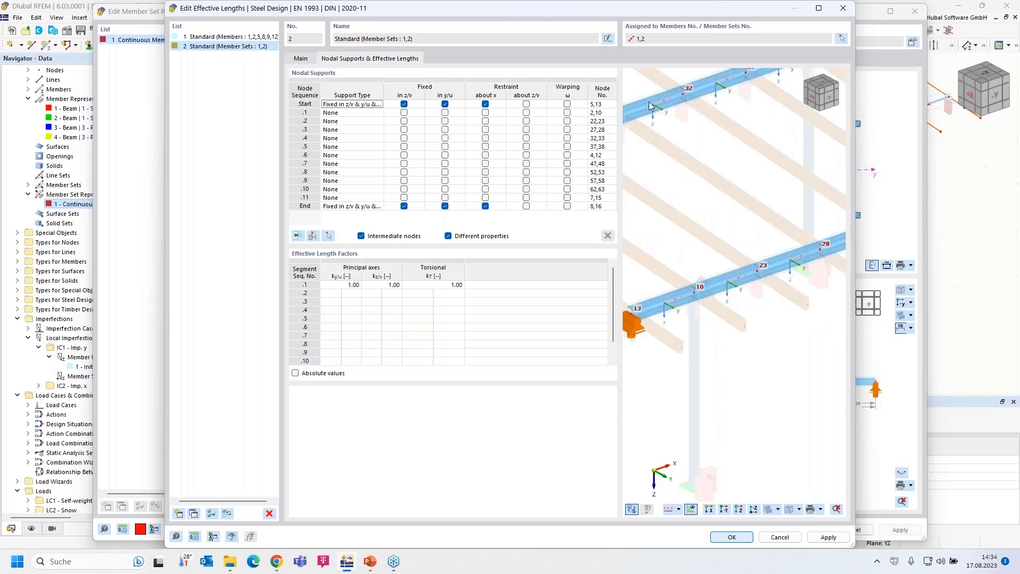
pyautogui.scroll(-4, 689, 181)
pyautogui.moveTo(688, 230); pyautogui.dragTo(734, 267, button='middle')
pyautogui.scroll(-1, 681, 251)
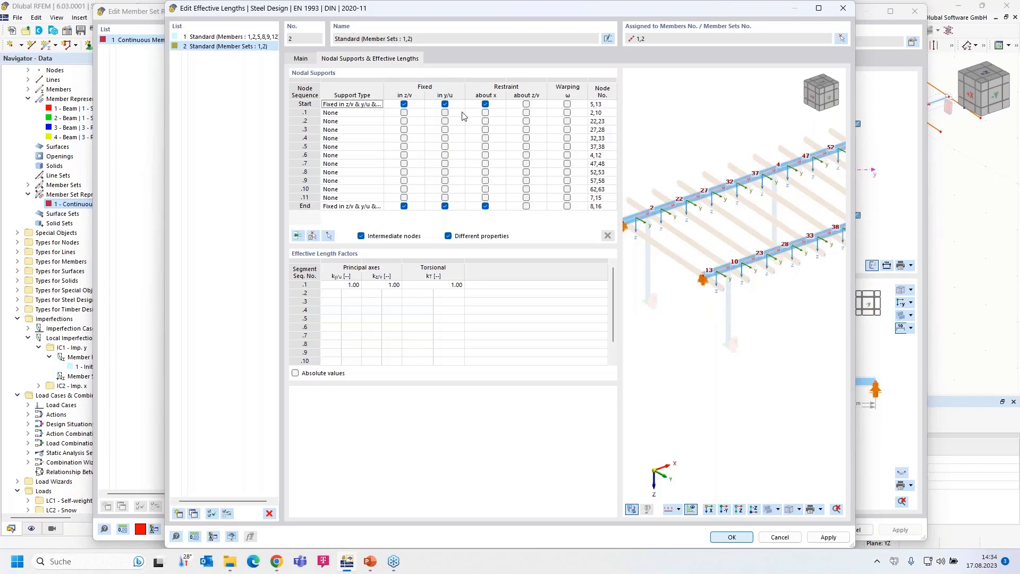
# - Graphically select the front beam's end and rafter nodes, excluding the column nodes, and set their nodal supports to fixed in y/u only
pyautogui.click(327, 237)
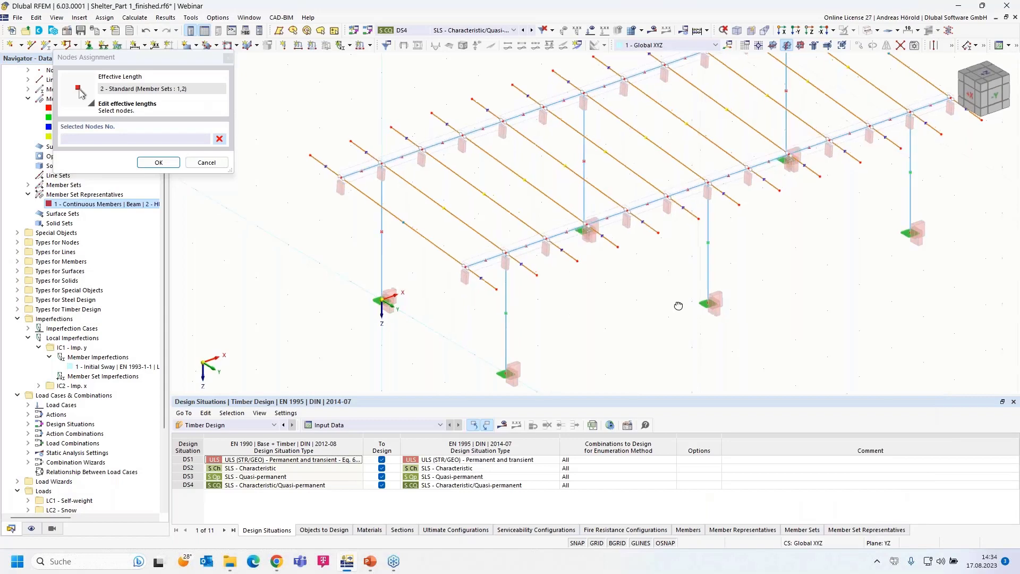
pyautogui.keyDown('ctrl'); pyautogui.moveTo(678, 306); pyautogui.dragTo(602, 384, button='middle'); pyautogui.keyUp('ctrl')
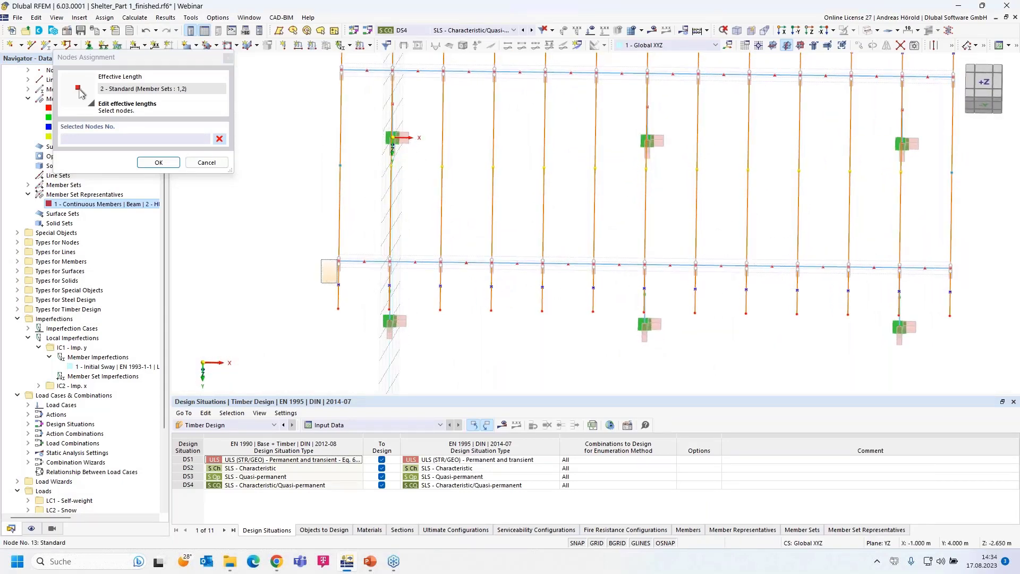
pyautogui.click(338, 261)
pyautogui.moveTo(426, 273); pyautogui.dragTo(622, 239)
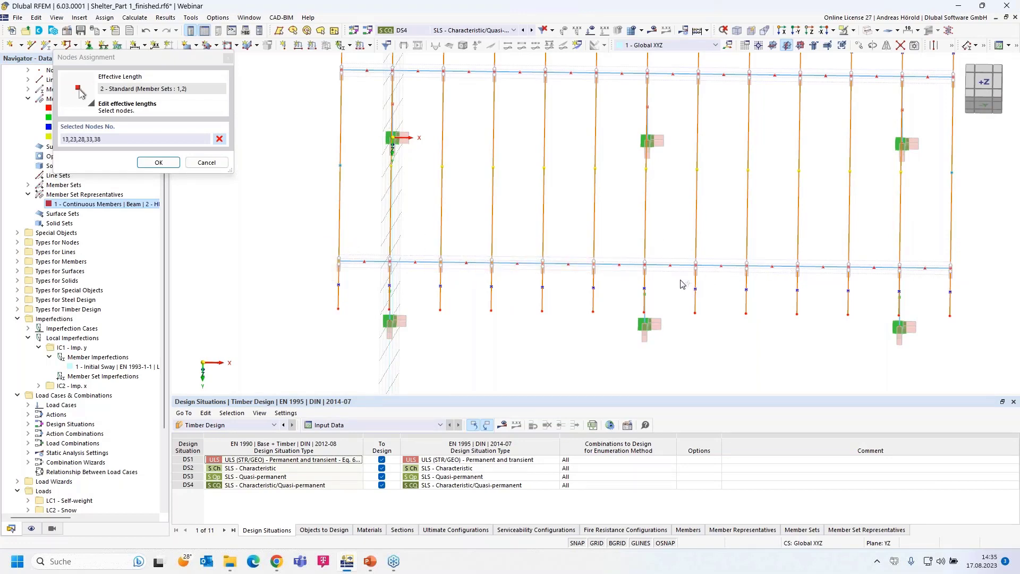
pyautogui.moveTo(679, 279); pyautogui.dragTo(864, 250)
pyautogui.moveTo(939, 283); pyautogui.dragTo(960, 270)
pyautogui.click(158, 163)
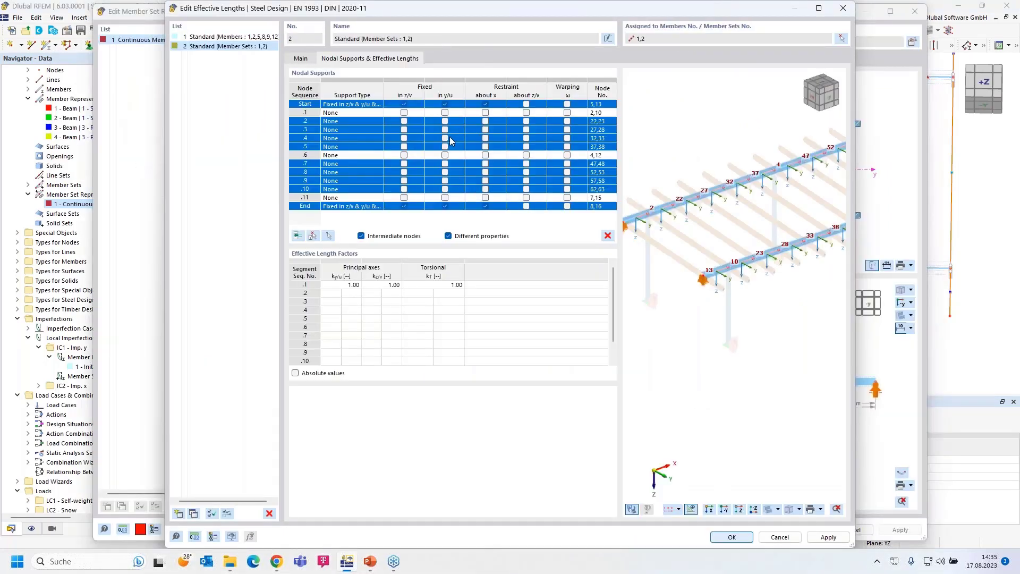
pyautogui.click(404, 104)
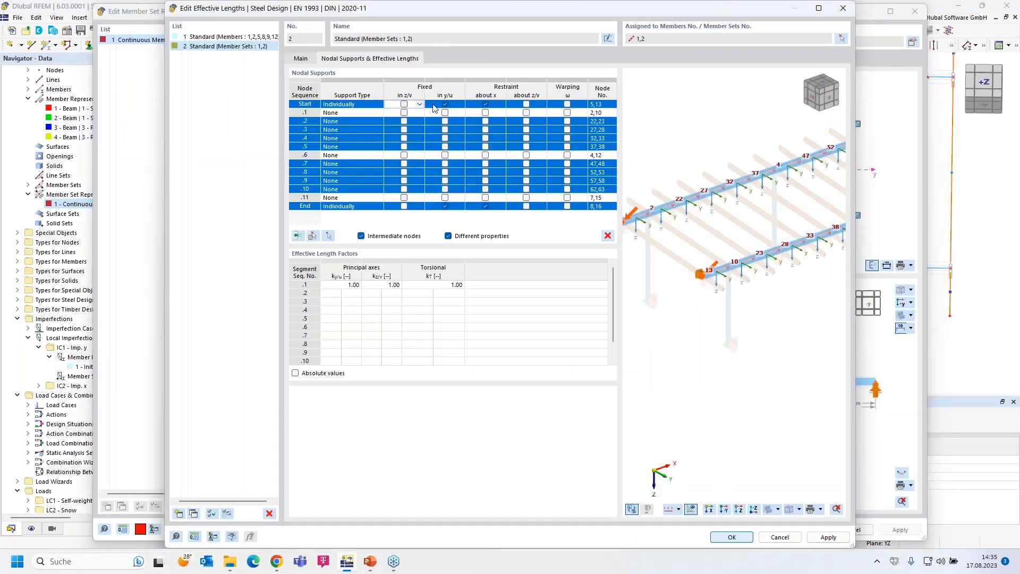
pyautogui.click(485, 104)
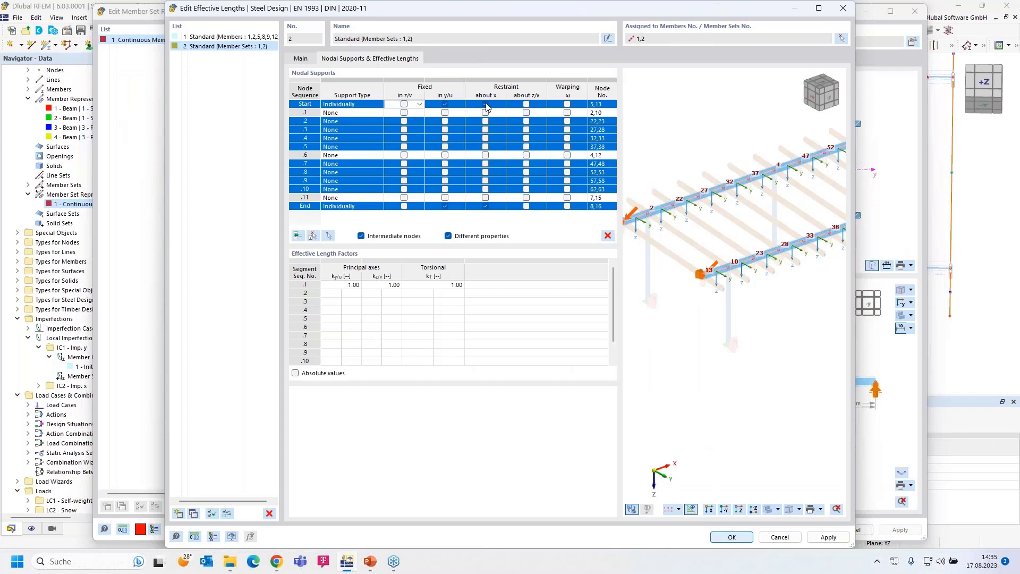
pyautogui.click(445, 105)
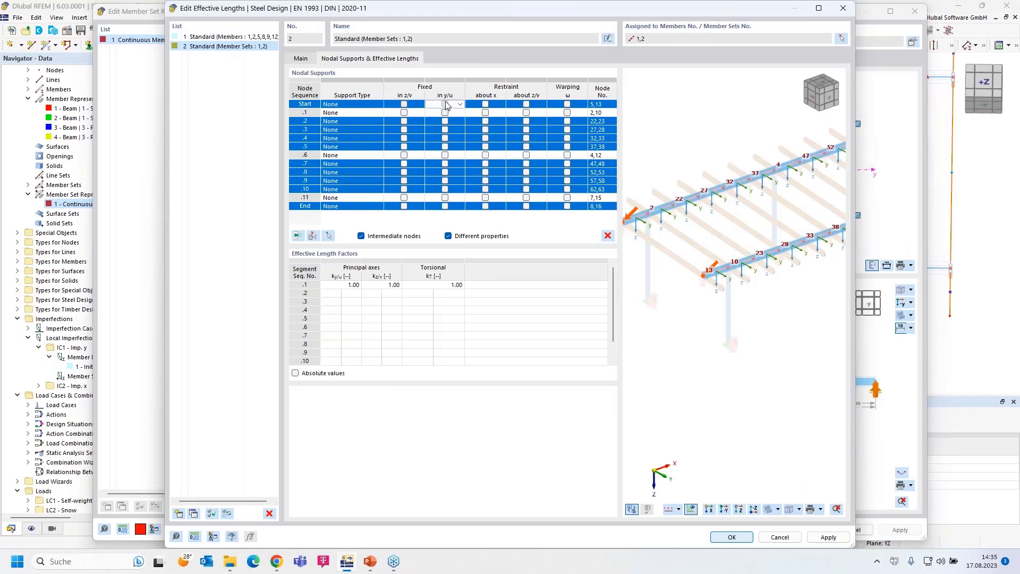
pyautogui.click(447, 105)
pyautogui.scroll(4, 689, 275)
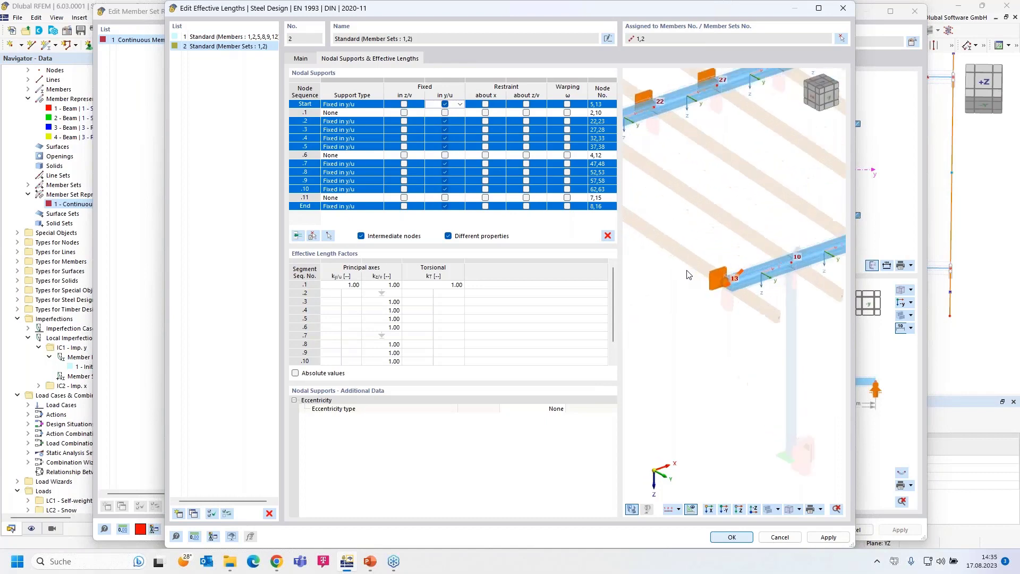
pyautogui.scroll(3, 689, 274)
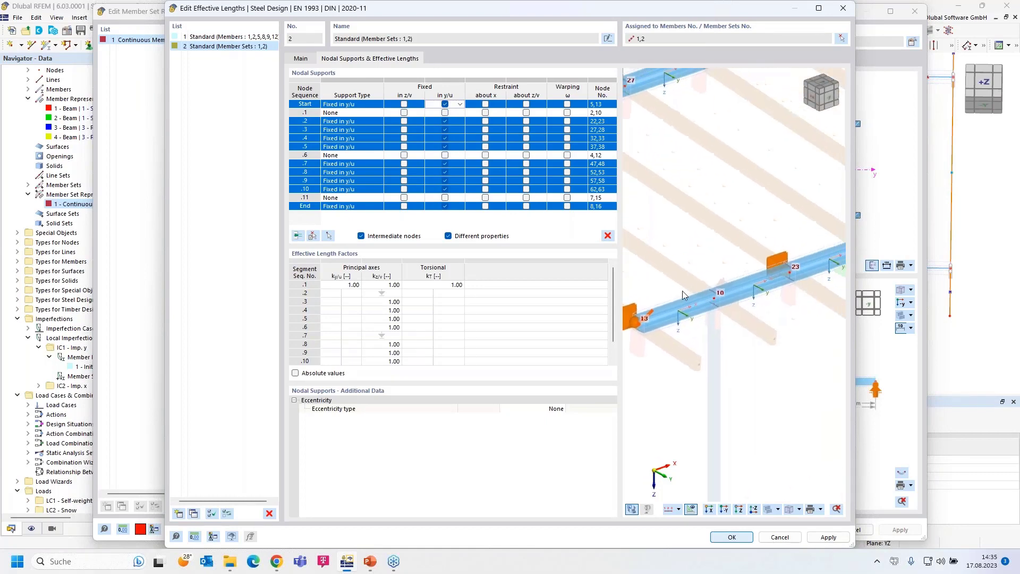
pyautogui.scroll(-1, 684, 295)
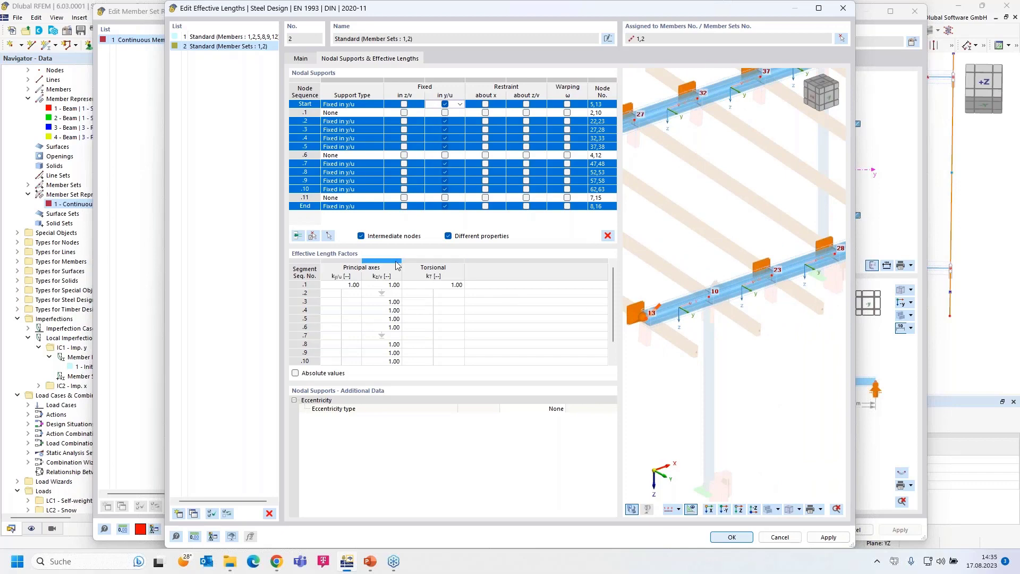
# - Graphically select column nodes 10, 12 and 15 on the front beam and set their supports fixed in z/v and y/u with restraint about x
pyautogui.click(328, 237)
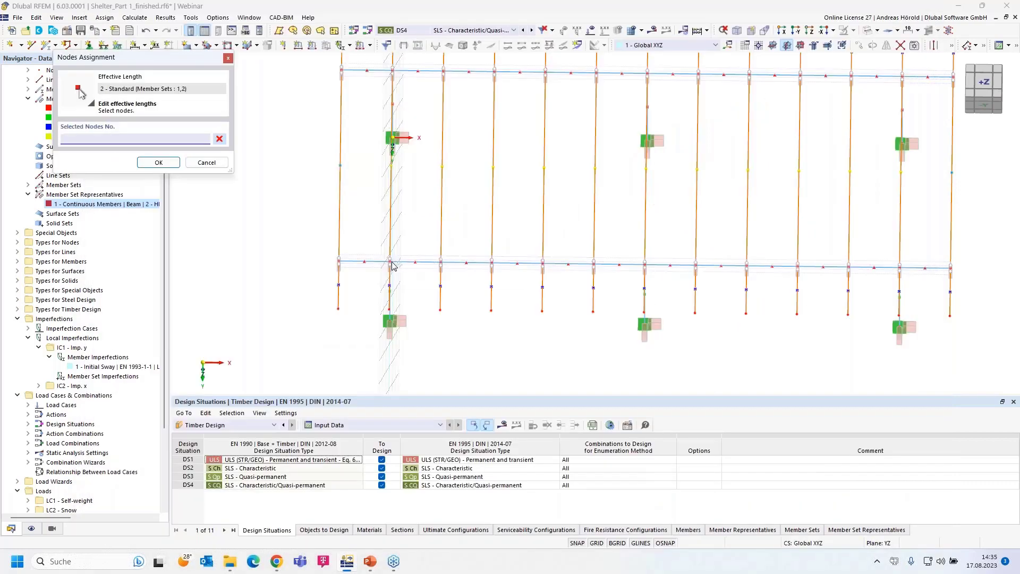
pyautogui.click(391, 263)
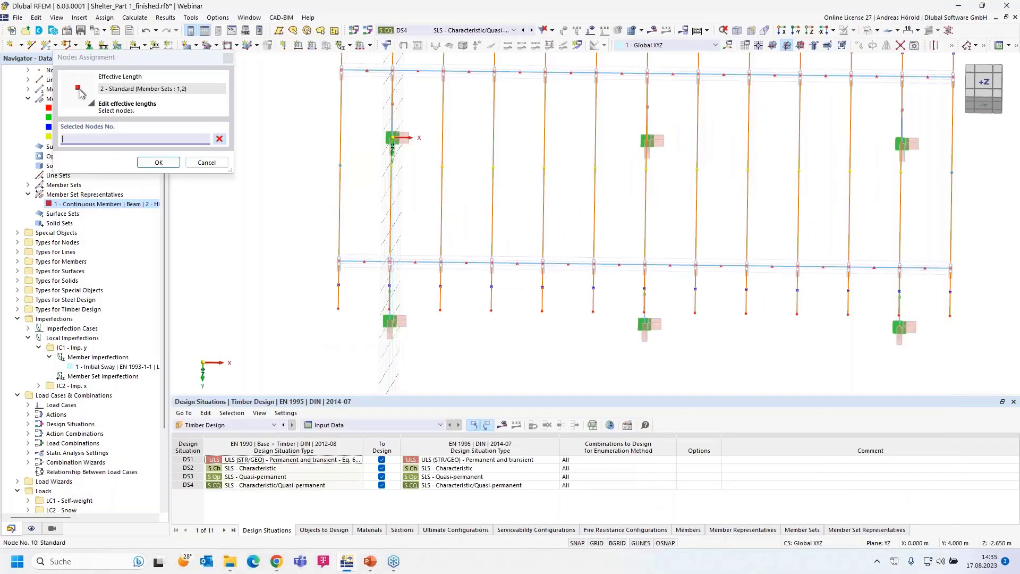
pyautogui.click(645, 264)
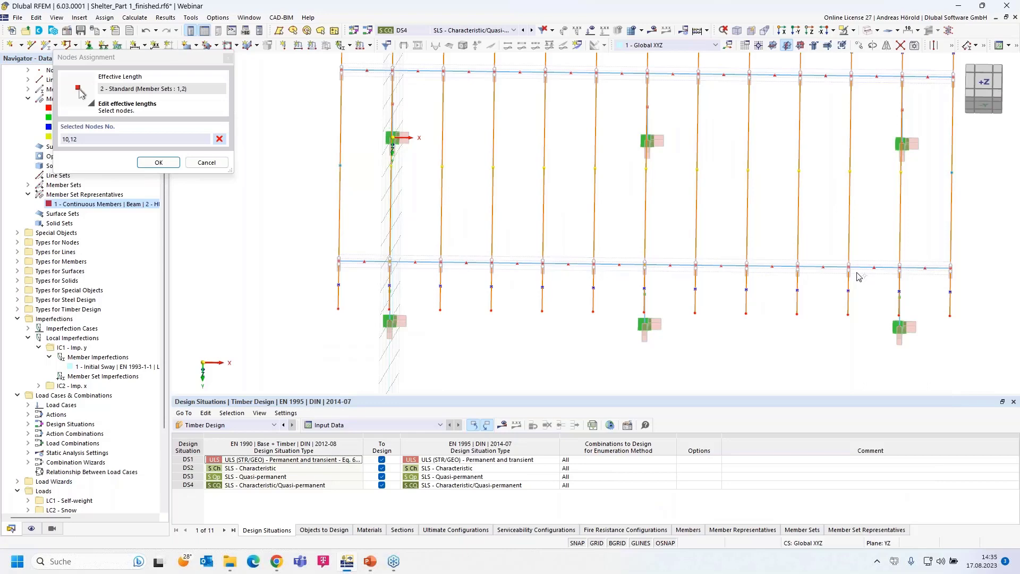
pyautogui.click(899, 267)
pyautogui.click(157, 163)
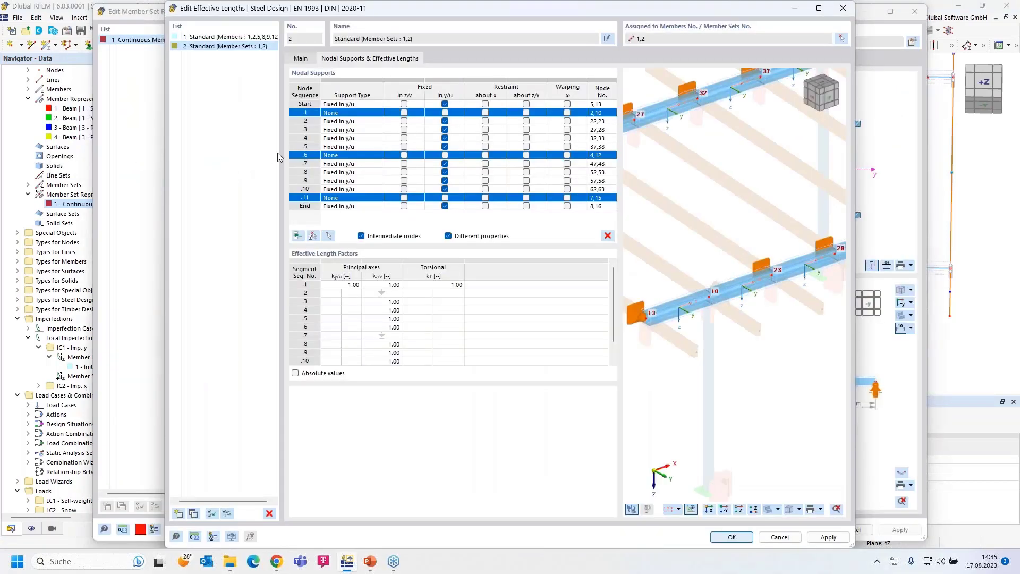
pyautogui.click(403, 113)
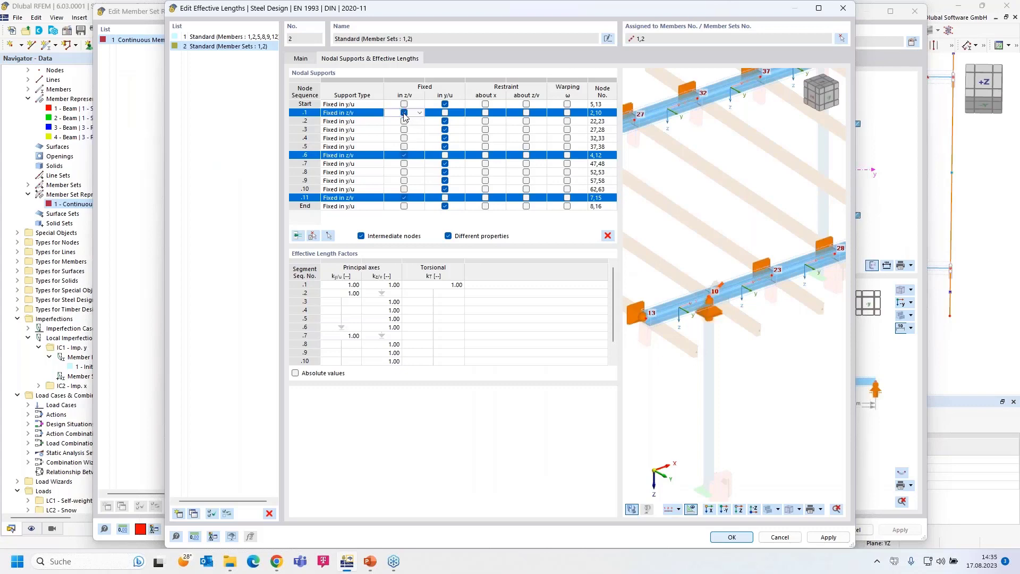
pyautogui.click(444, 113)
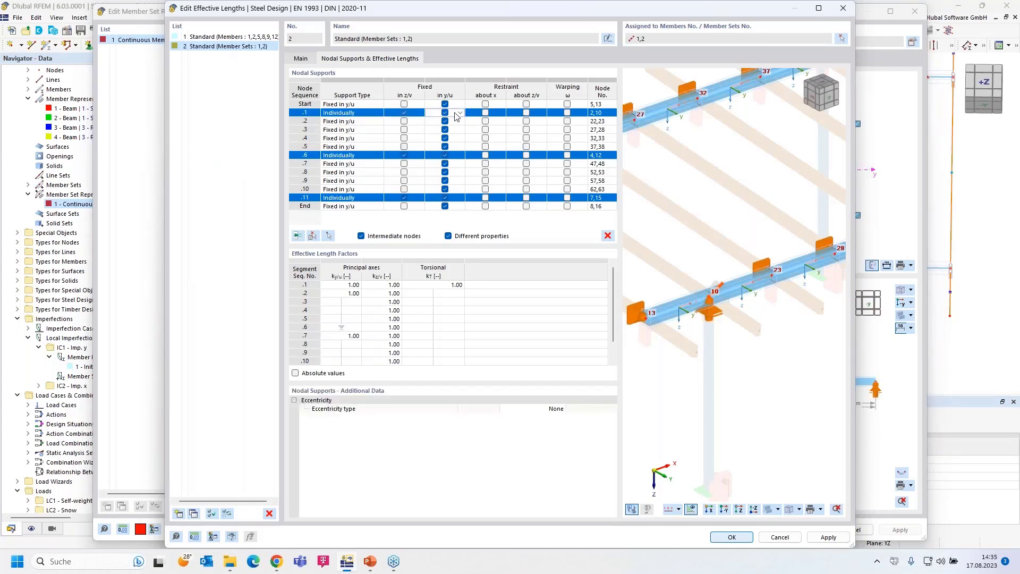
pyautogui.click(485, 113)
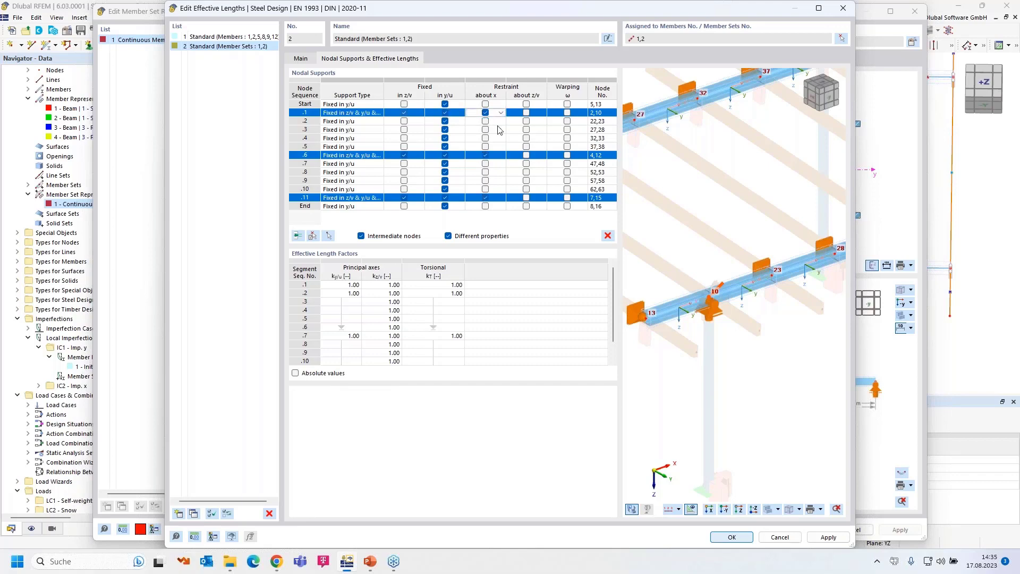
pyautogui.scroll(5, 708, 332)
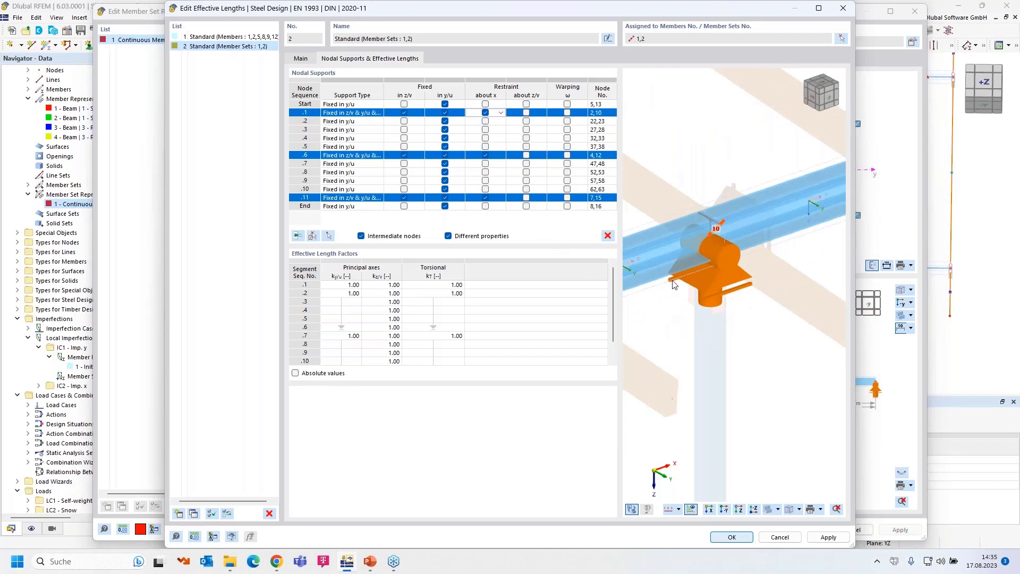
# - Check the nodal supports in the model preview and accept the effective lengths assigned to member sets 1 and 2
pyautogui.scroll(-5, 726, 308)
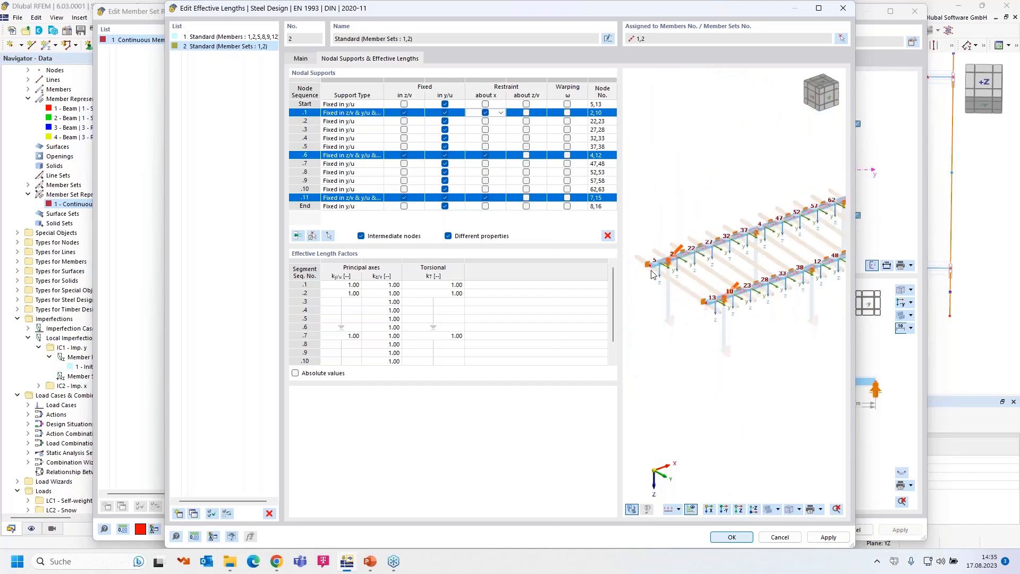
pyautogui.scroll(6, 726, 308)
pyautogui.scroll(-3, 813, 205)
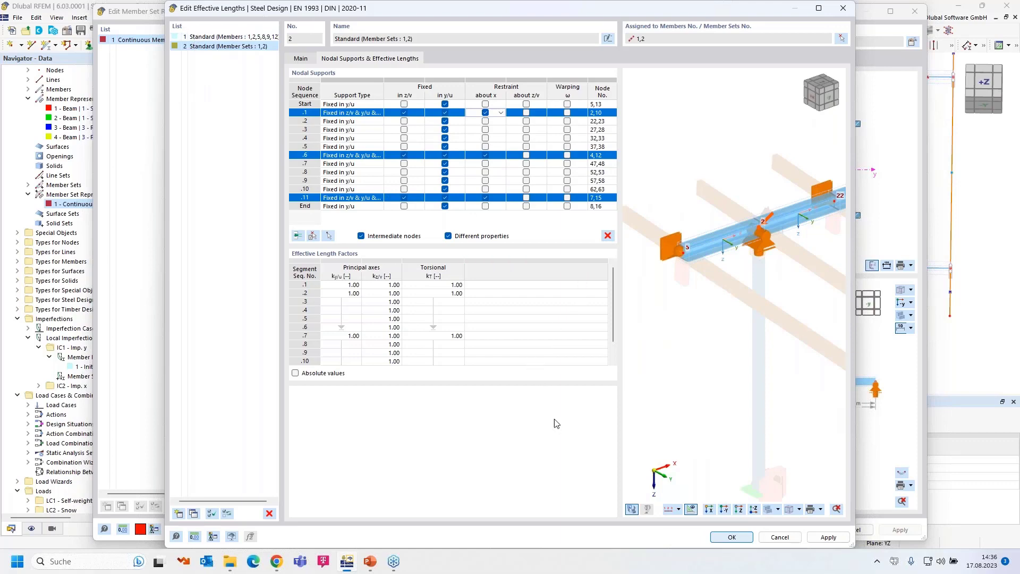
pyautogui.click(732, 537)
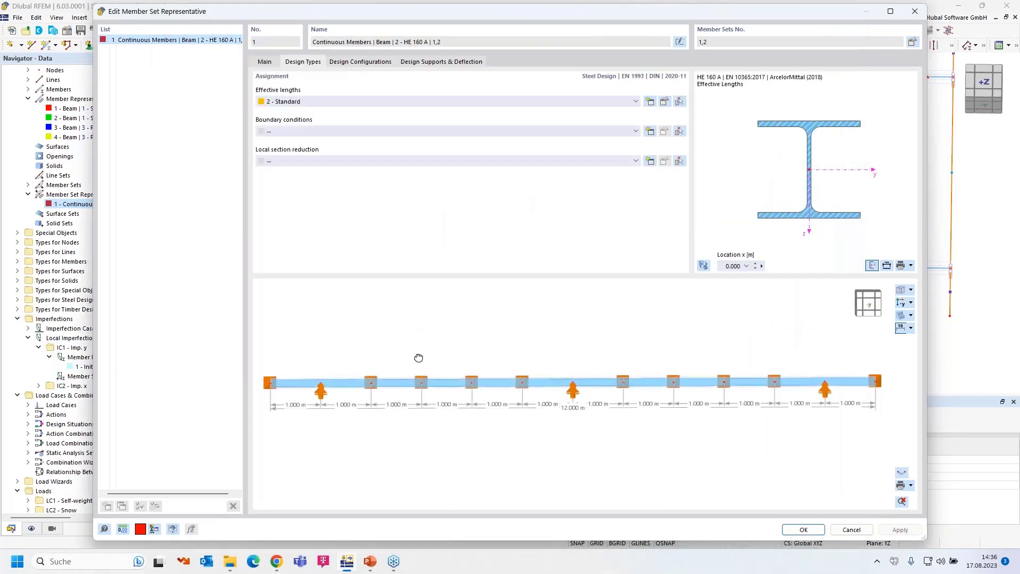
pyautogui.keyDown('ctrl'); pyautogui.moveTo(419, 357); pyautogui.dragTo(462, 412, button='middle'); pyautogui.keyUp('ctrl')
pyautogui.scroll(3, 565, 356)
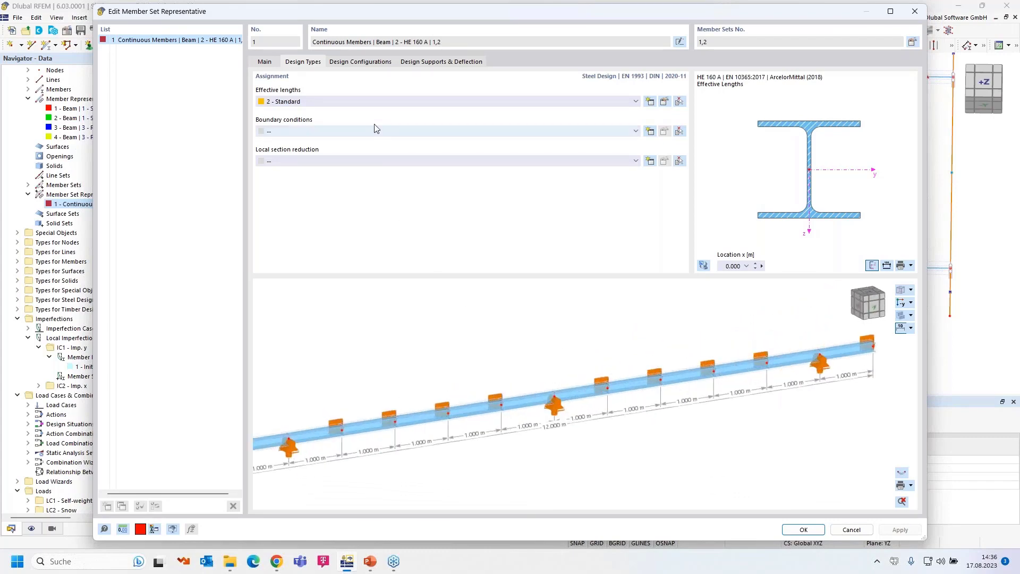
# - Remove the fire resistance configuration from the member set representative's steel design configurations
pyautogui.click(350, 62)
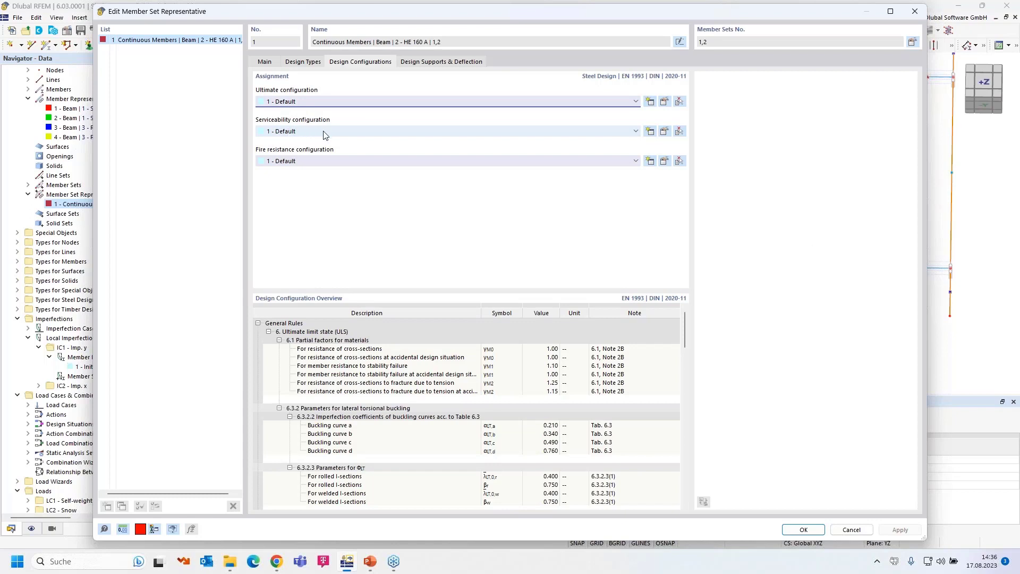
pyautogui.click(342, 165)
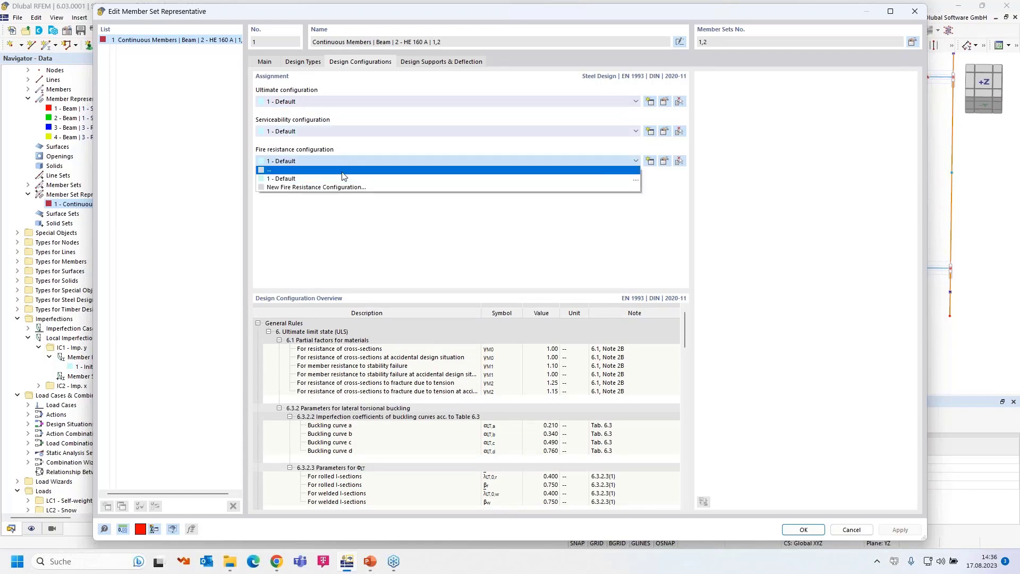
pyautogui.click(343, 171)
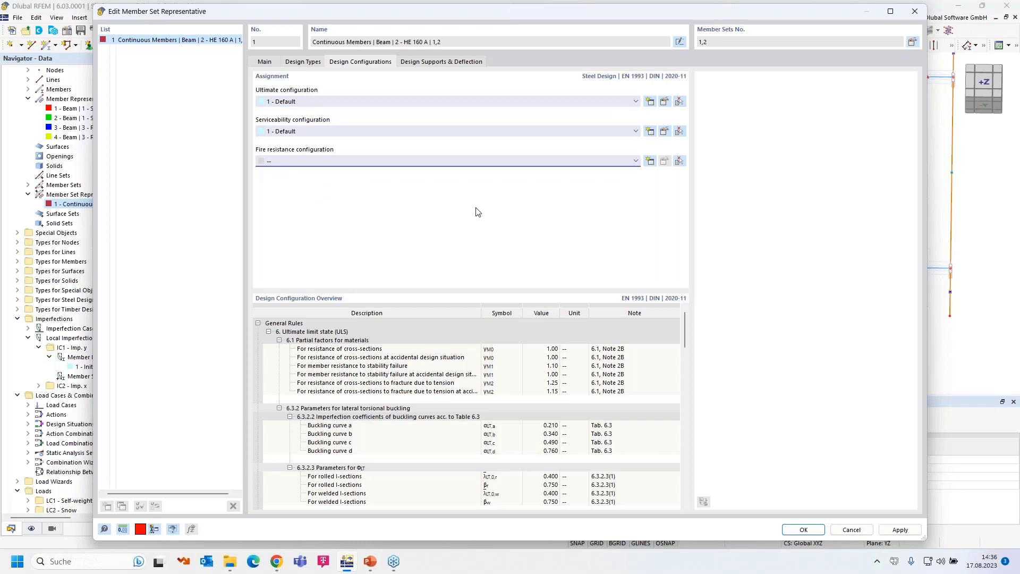
# - Assign the design support "2 - General" to internal nodes 2,10, nodes 4,12 and nodes 7,15 of the member set representative
pyautogui.click(438, 62)
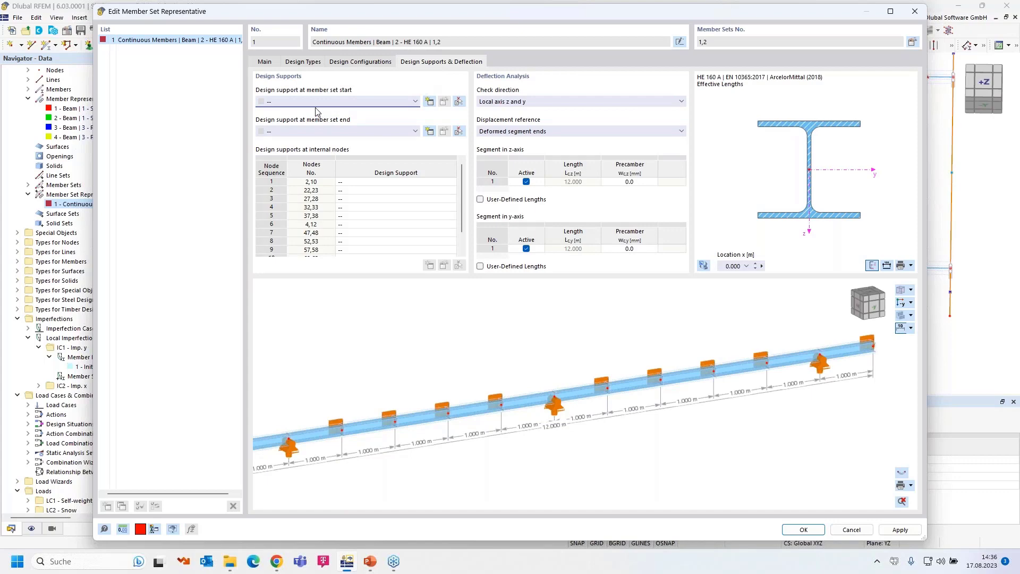
pyautogui.click(361, 181)
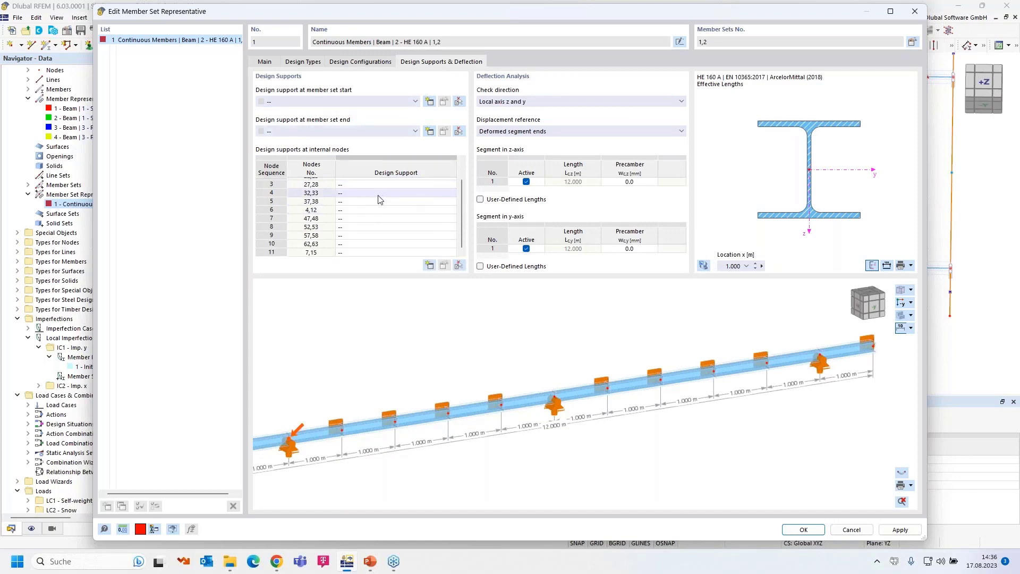
pyautogui.click(452, 184)
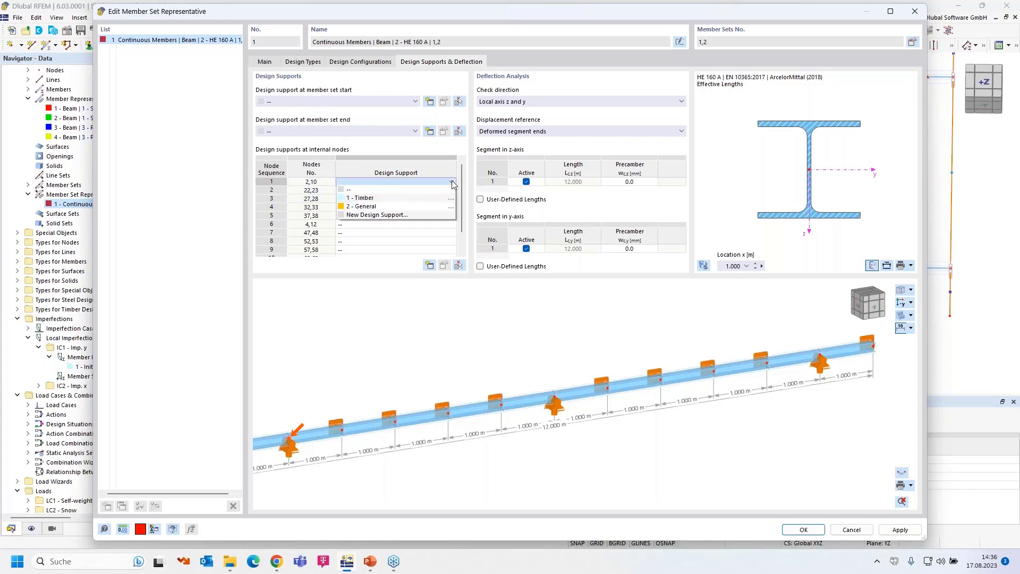
pyautogui.click(411, 208)
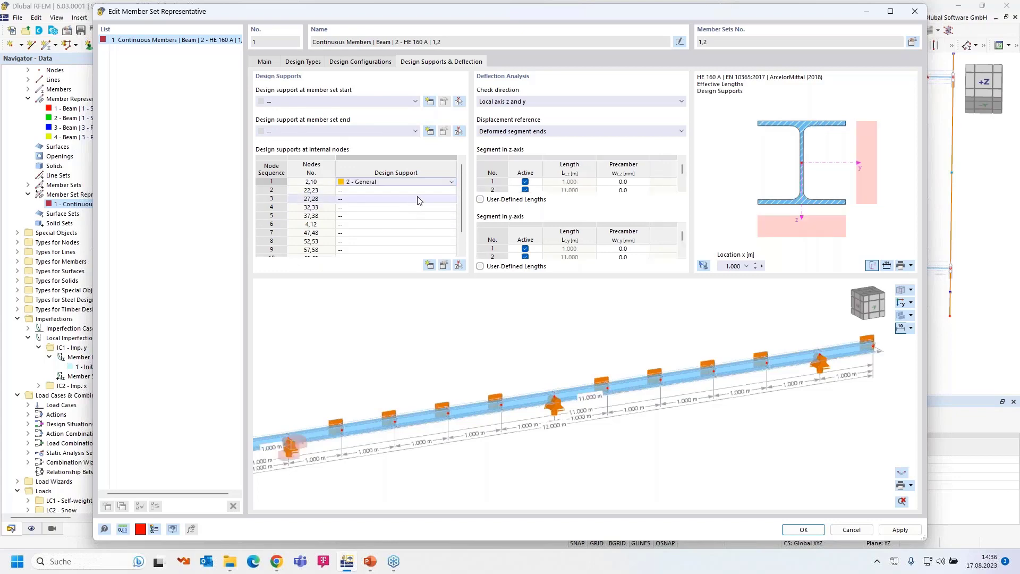
pyautogui.click(401, 225)
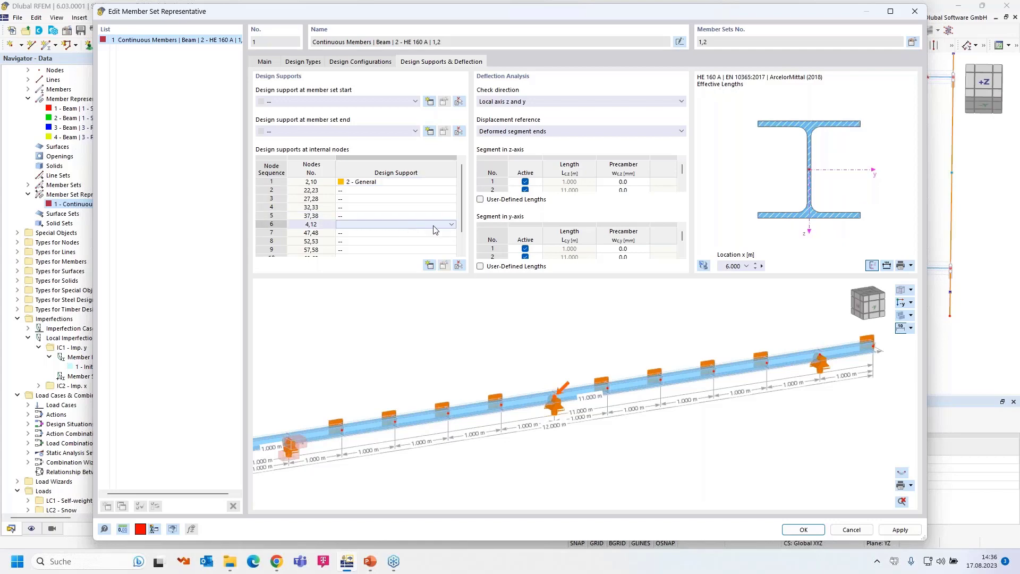
pyautogui.click(451, 225)
pyautogui.click(417, 249)
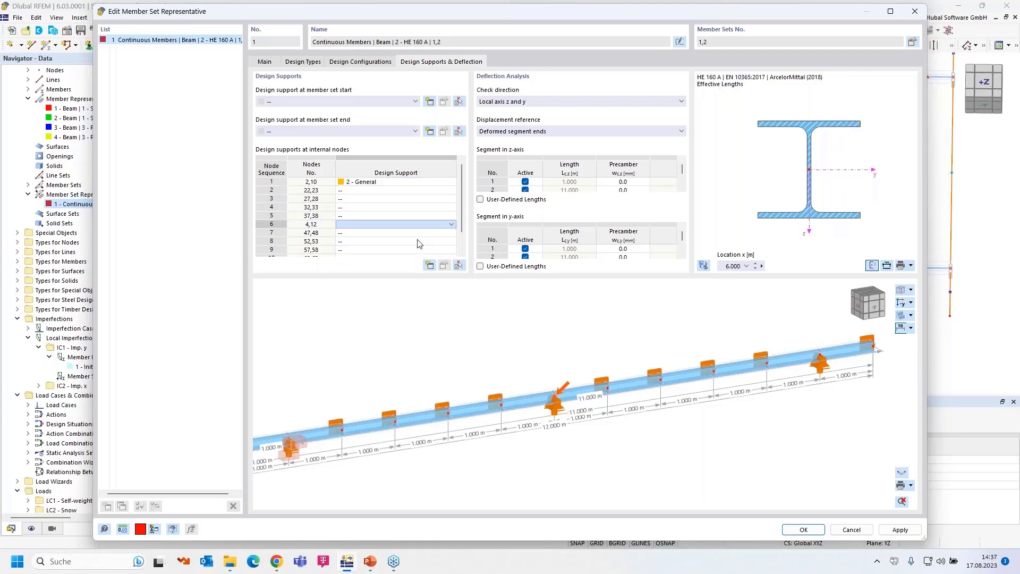
pyautogui.scroll(-1, 417, 244)
pyautogui.click(403, 253)
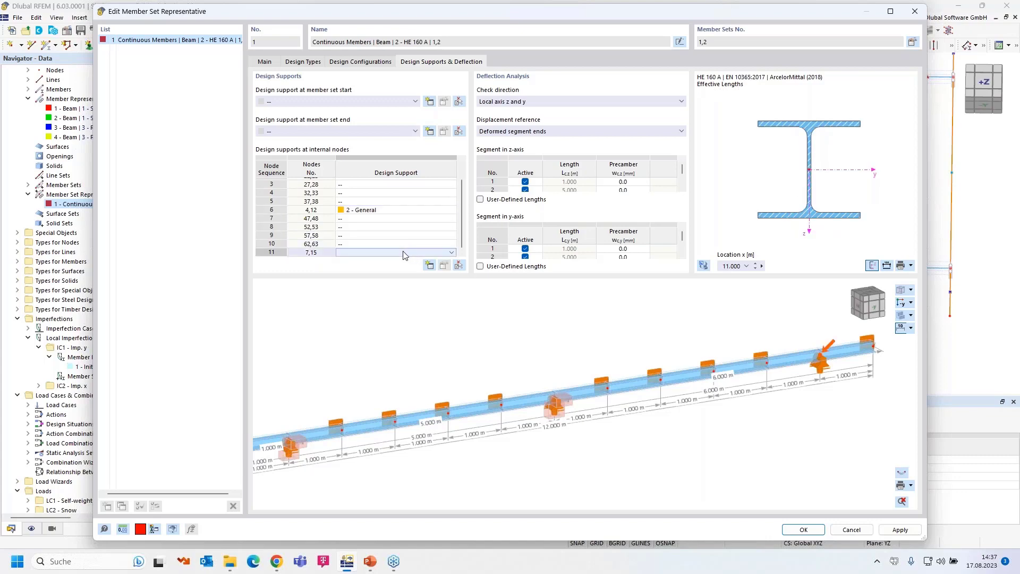
pyautogui.click(451, 253)
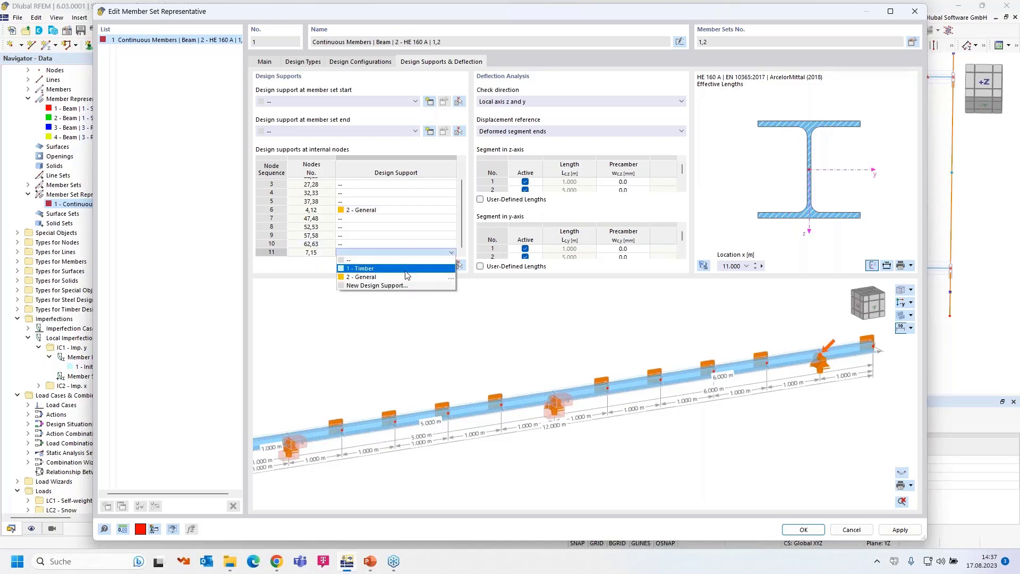
pyautogui.click(405, 277)
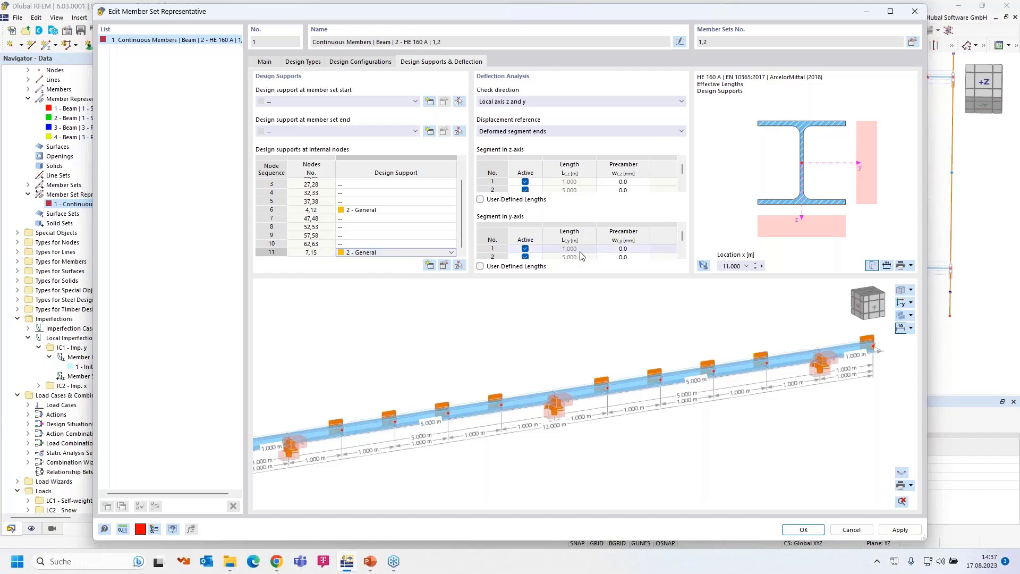
# - Limit the deflection check direction to local axis z and accept the member set representative's settings
pyautogui.click(548, 102)
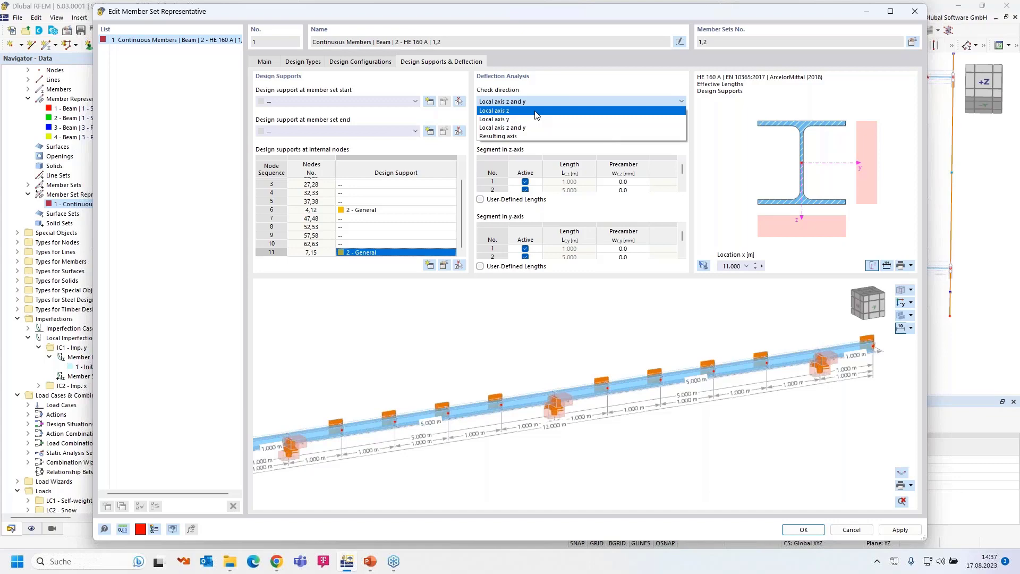
pyautogui.click(536, 112)
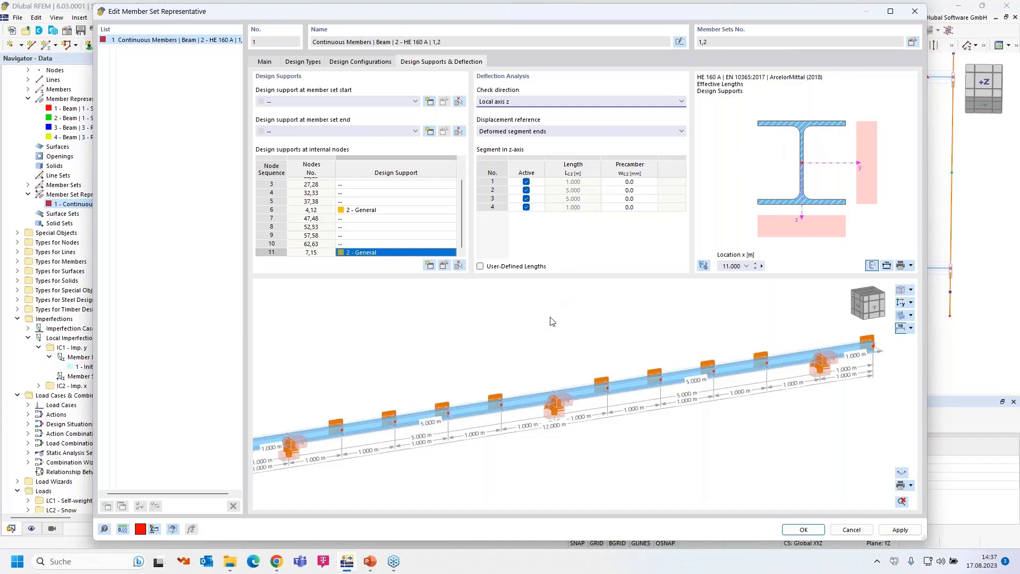
pyautogui.scroll(-1, 550, 341)
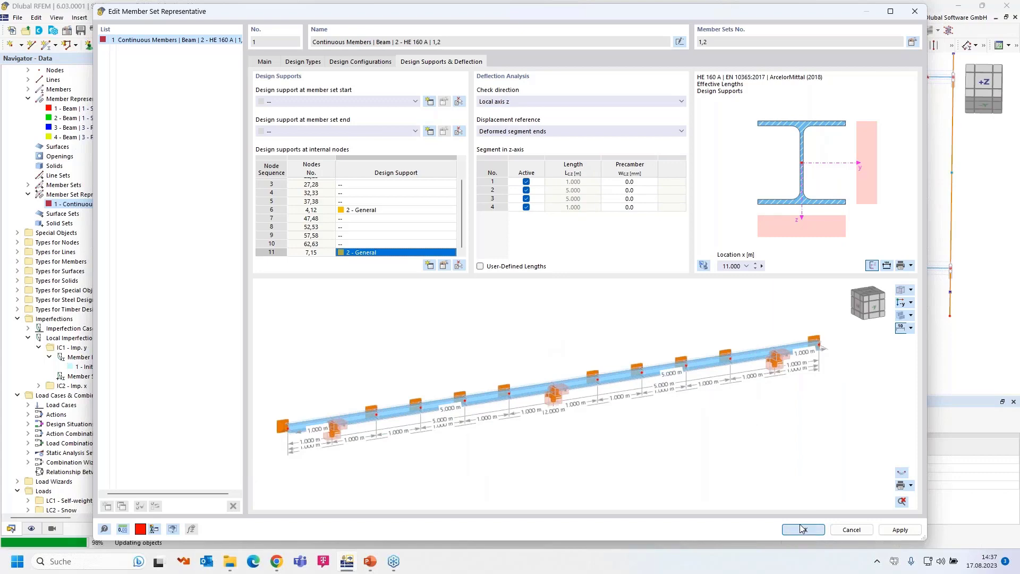
pyautogui.click(802, 528)
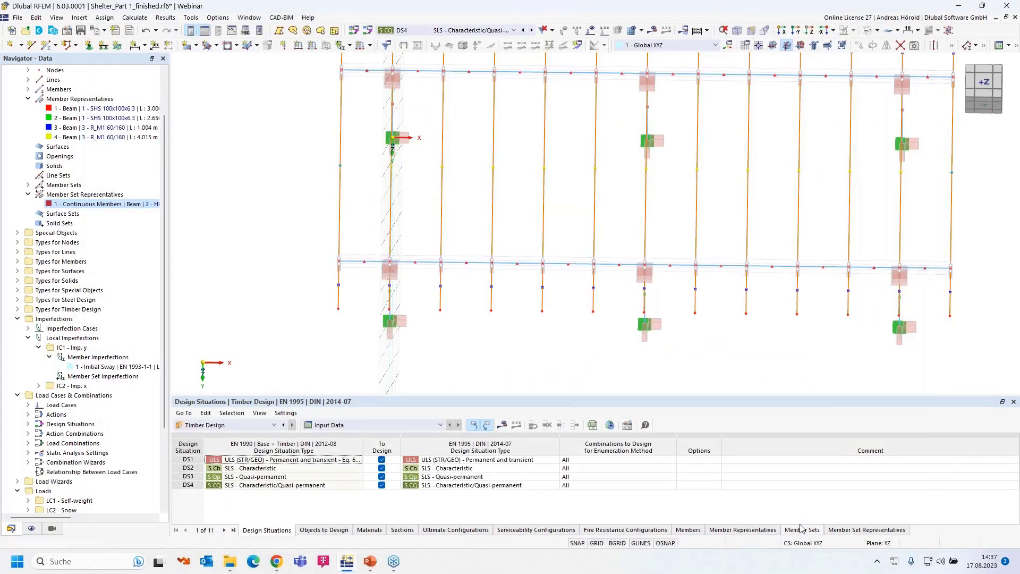
# - Switch the tables from Timber Design to Steel Design and run the steel design calculation
pyautogui.click(213, 425)
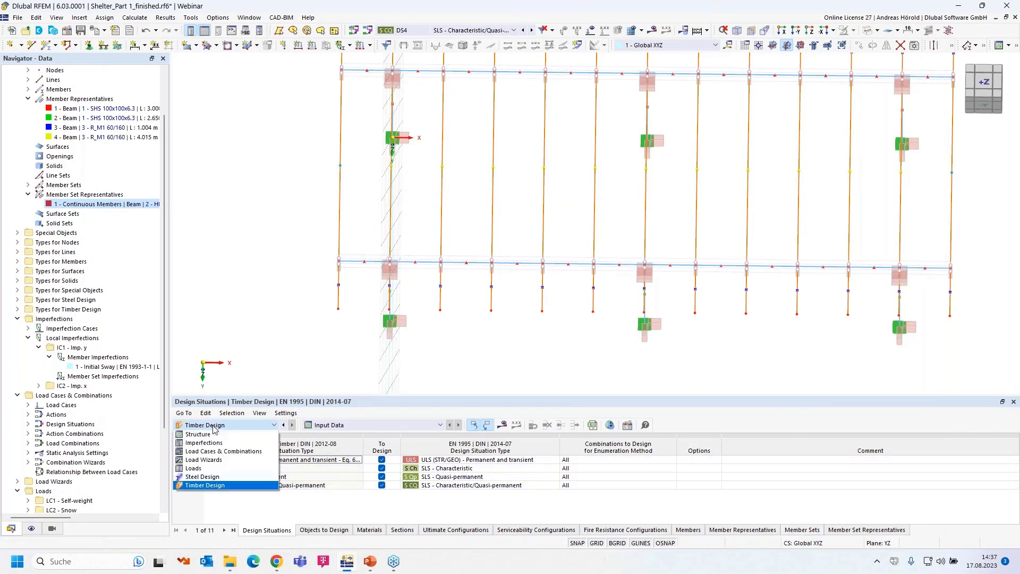
pyautogui.click(224, 478)
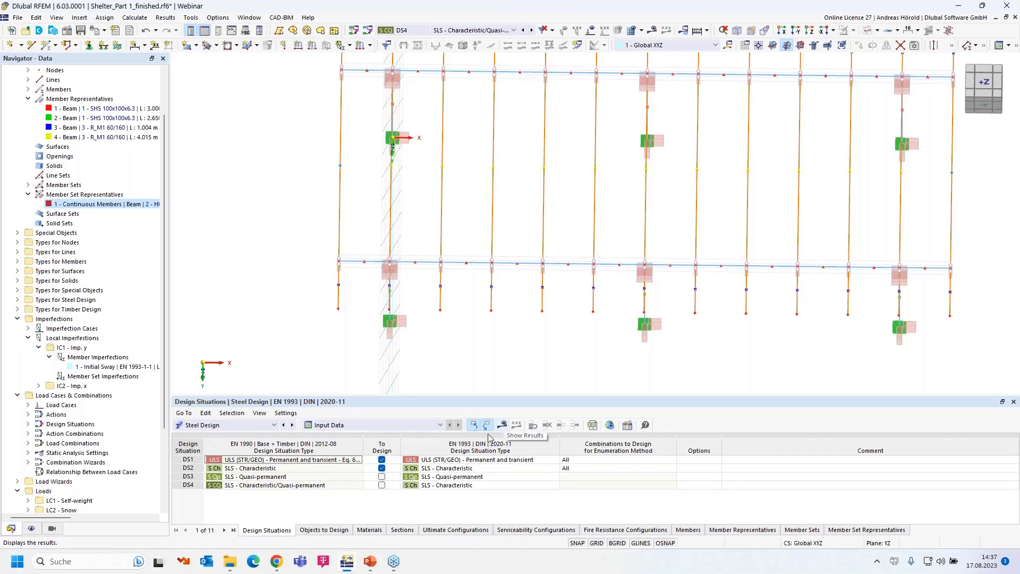
pyautogui.click(502, 425)
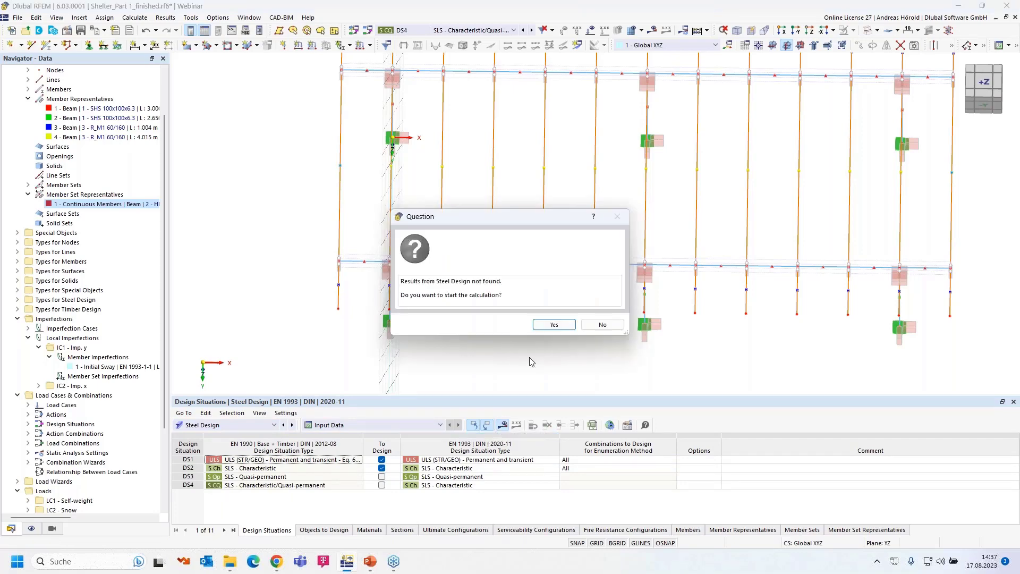
pyautogui.click(554, 324)
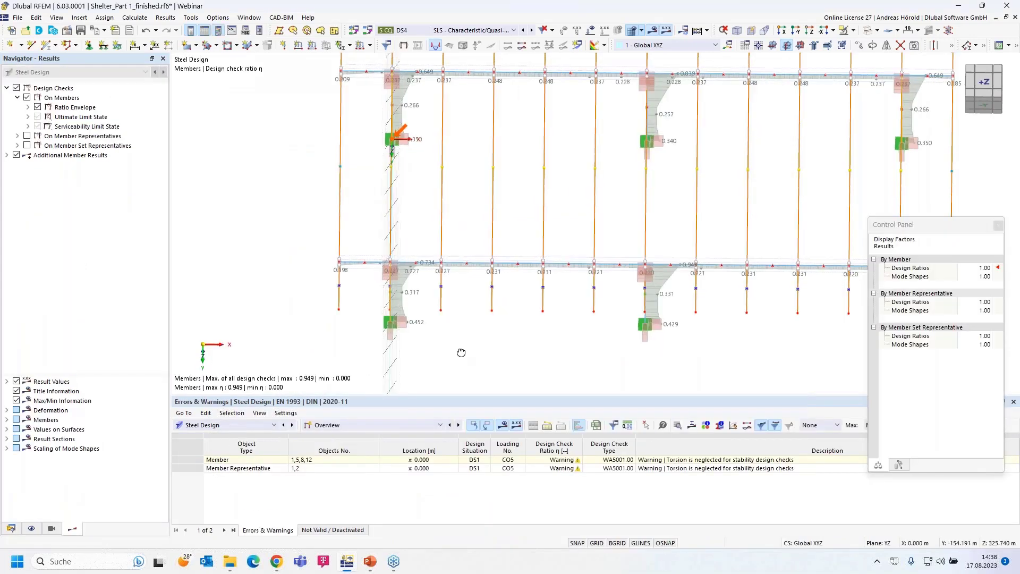
# - Show the steel design ratios on members by section in an enlarged table, with the whole structure in a 3D view
pyautogui.keyDown('ctrl'); pyautogui.moveTo(457, 351); pyautogui.dragTo(505, 270, button='middle'); pyautogui.keyUp('ctrl')
pyautogui.scroll(-4, 505, 269)
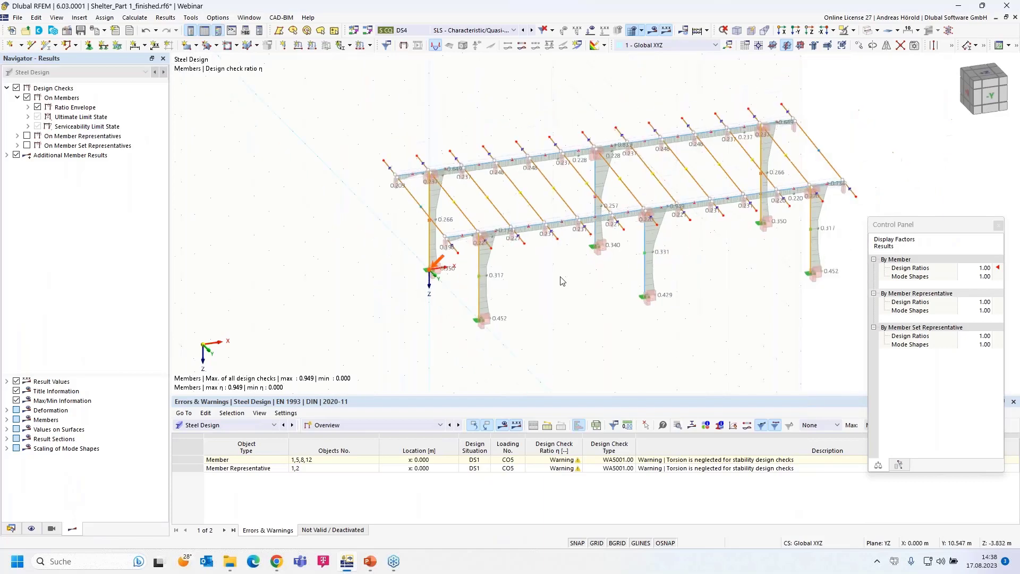
pyautogui.moveTo(413, 321); pyautogui.dragTo(491, 274, button='middle')
pyautogui.scroll(3, 489, 279)
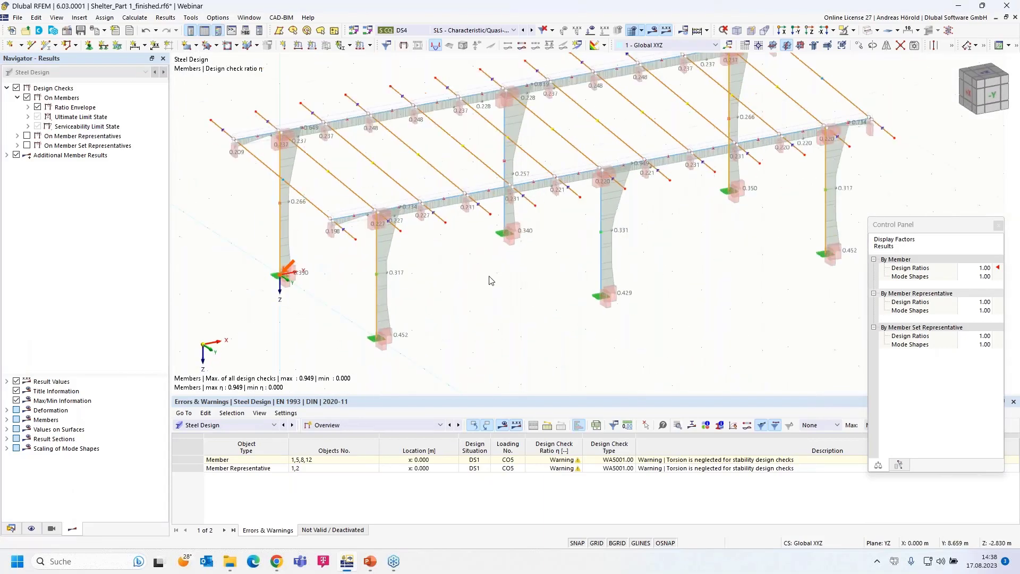
pyautogui.click(375, 428)
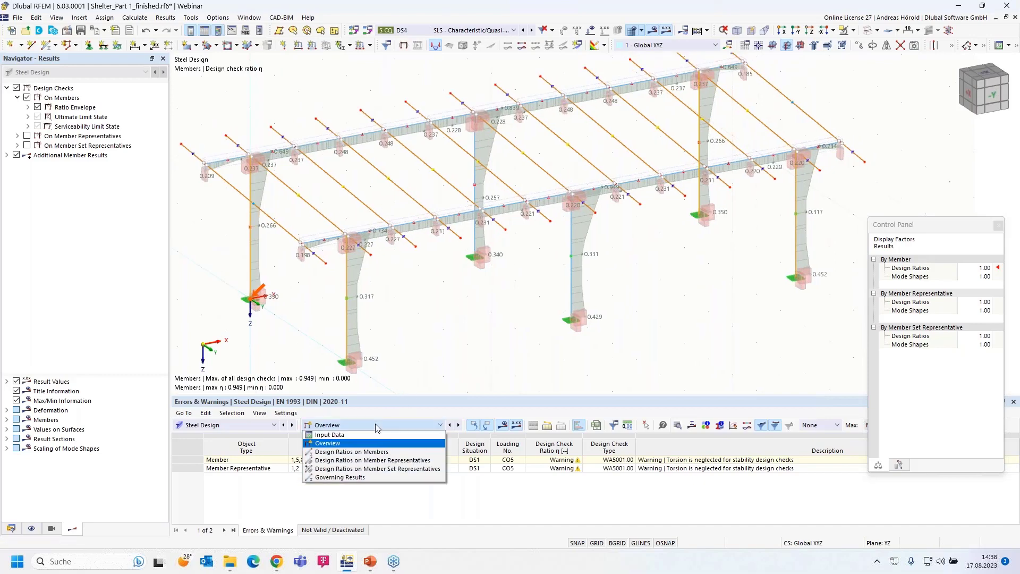
pyautogui.click(386, 453)
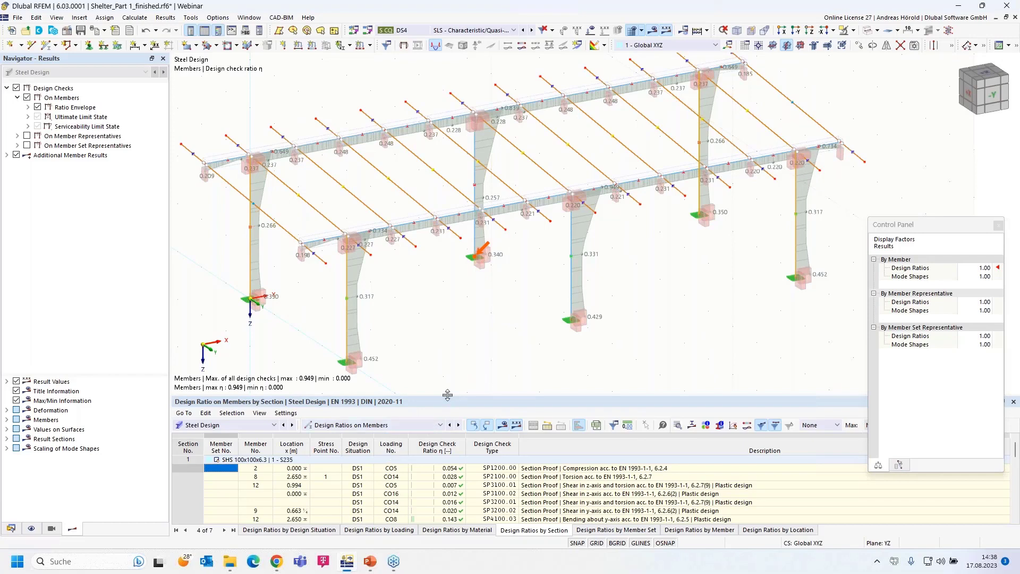
pyautogui.moveTo(447, 401); pyautogui.dragTo(447, 298)
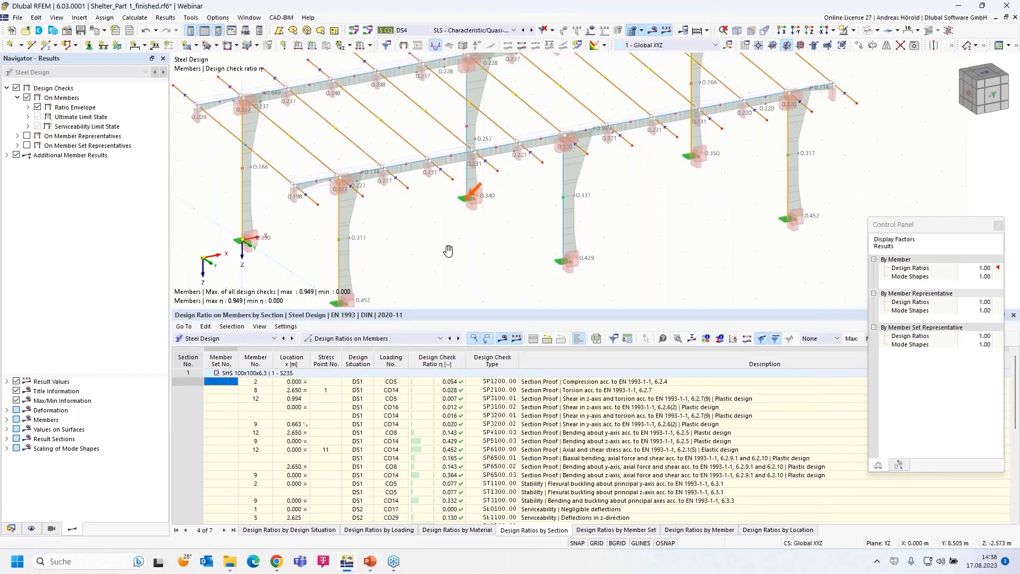
pyautogui.scroll(-3, 448, 251)
pyautogui.moveTo(448, 251); pyautogui.dragTo(429, 227, button='middle')
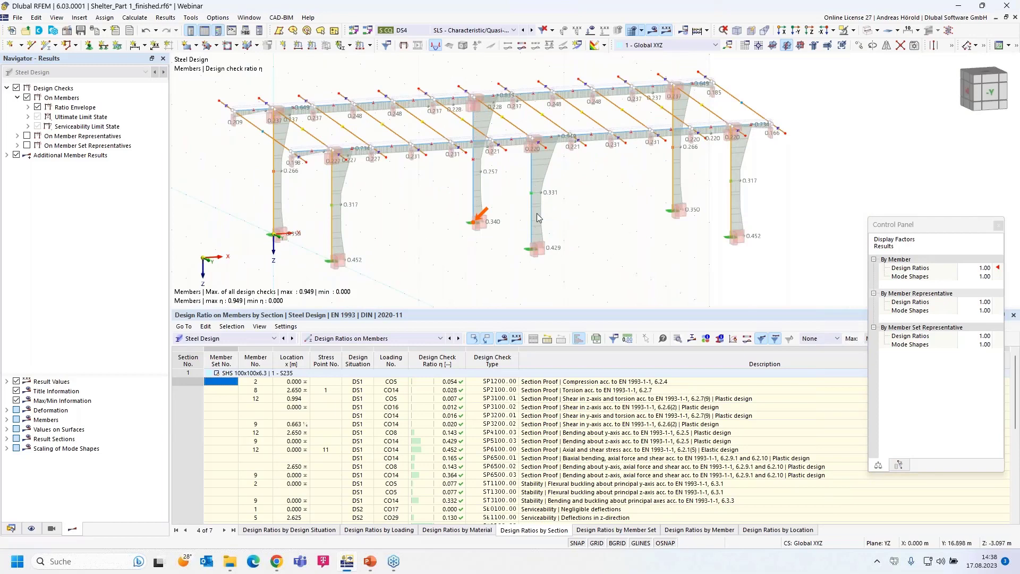
# - Review the member design ratios for both steel sections and locate member 9's y-direction deflection check in the model
pyautogui.scroll(-8, 441, 467)
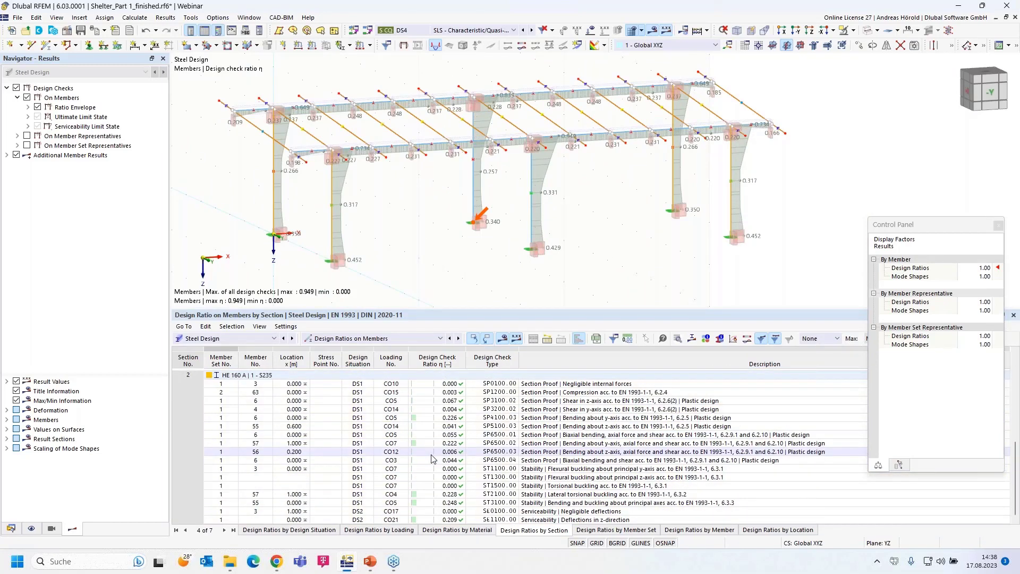
pyautogui.scroll(5, 433, 459)
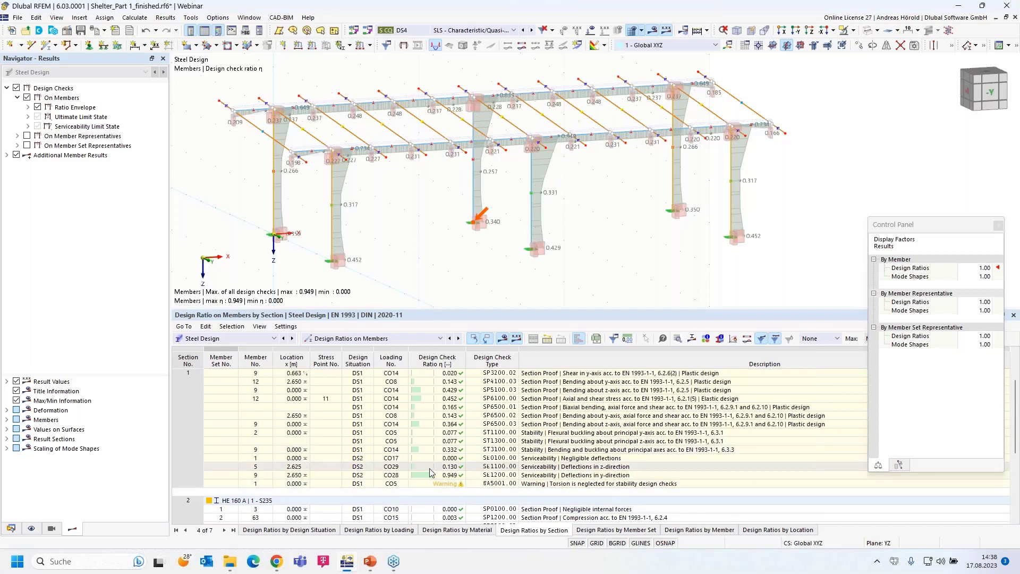
pyautogui.click(422, 475)
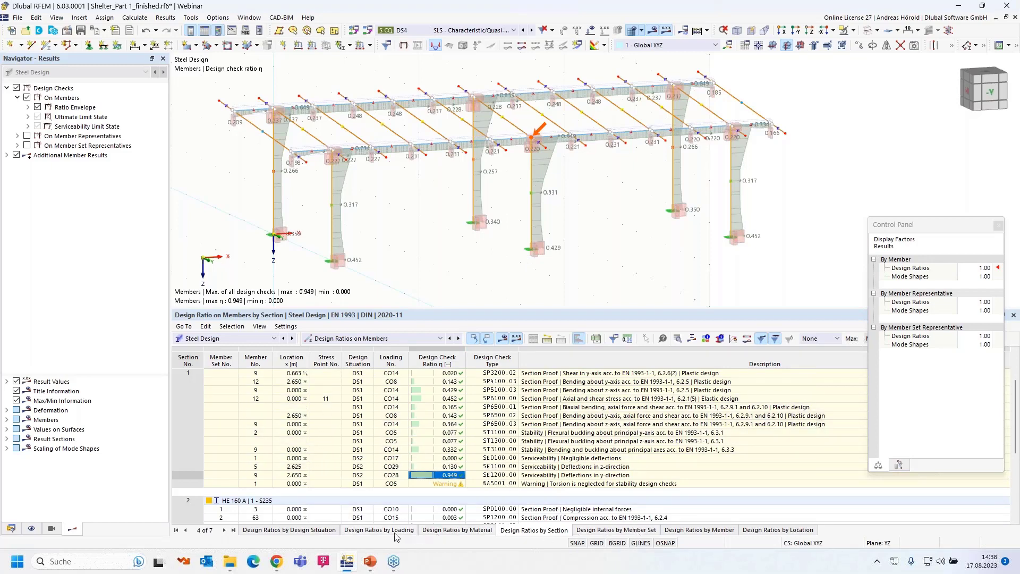
pyautogui.click(390, 339)
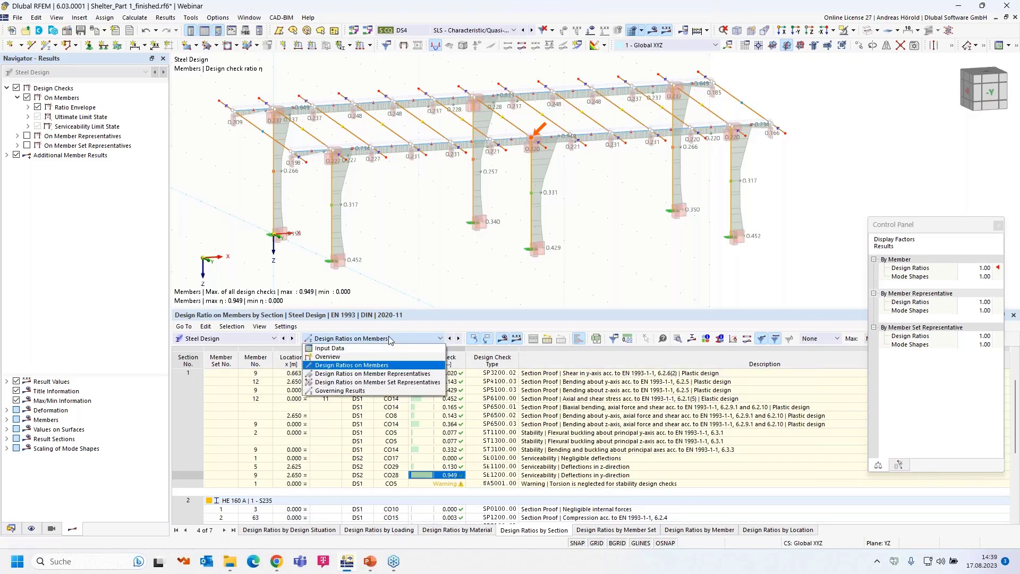
pyautogui.click(372, 366)
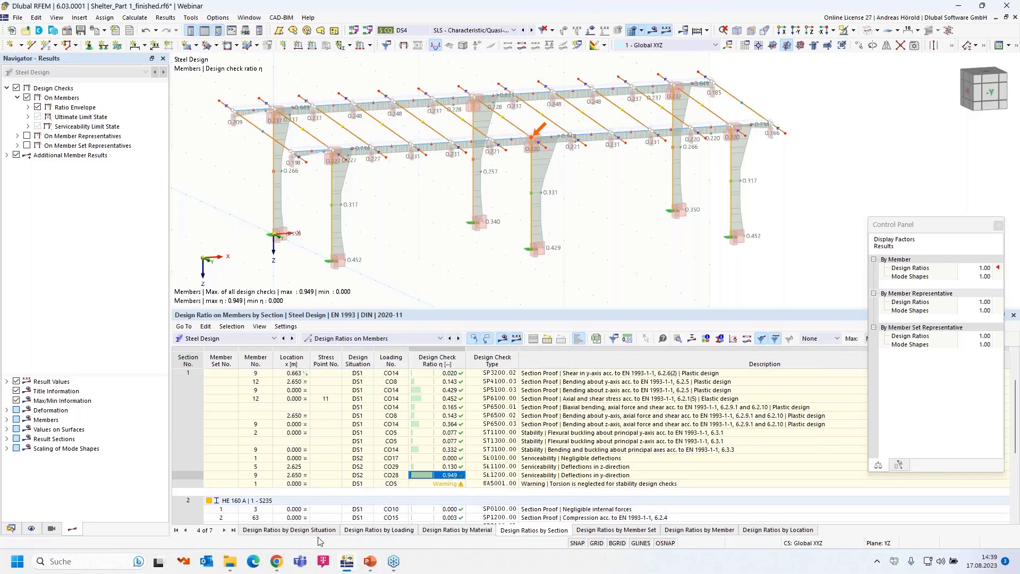
# - Review the design ratios on members by member set and location, and on member representatives by design situation and section
pyautogui.click(633, 530)
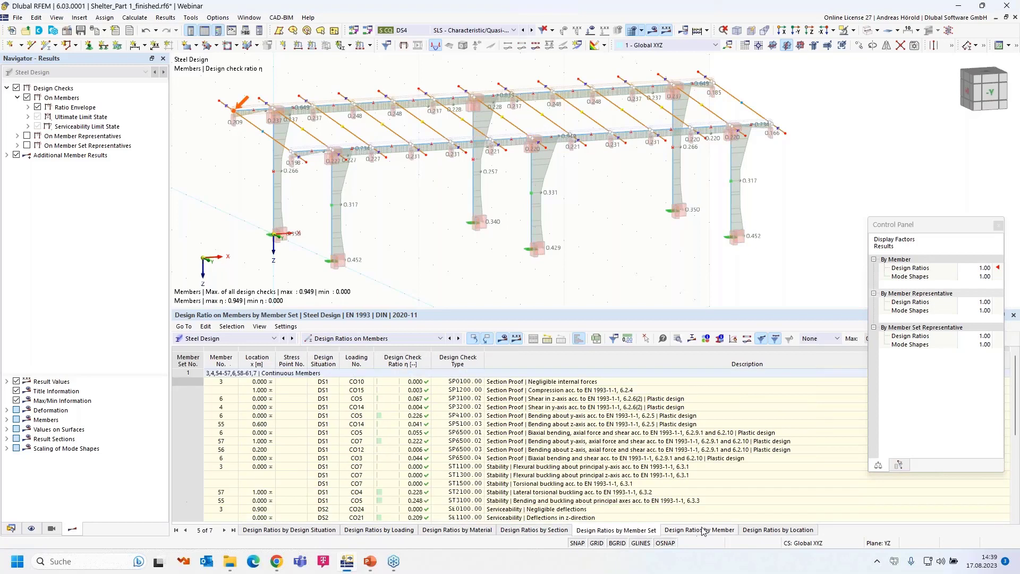
pyautogui.click(746, 530)
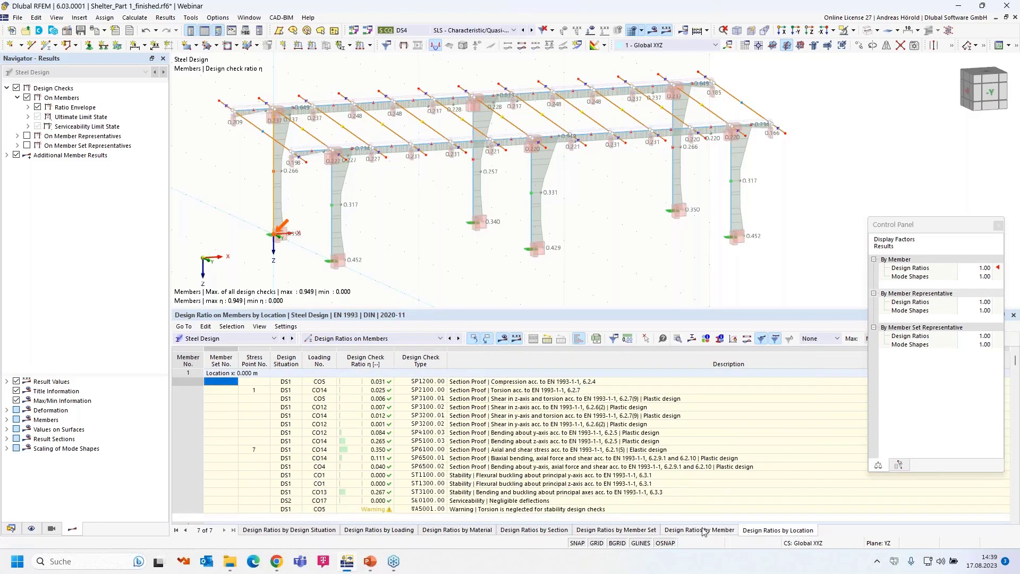
pyautogui.click(361, 339)
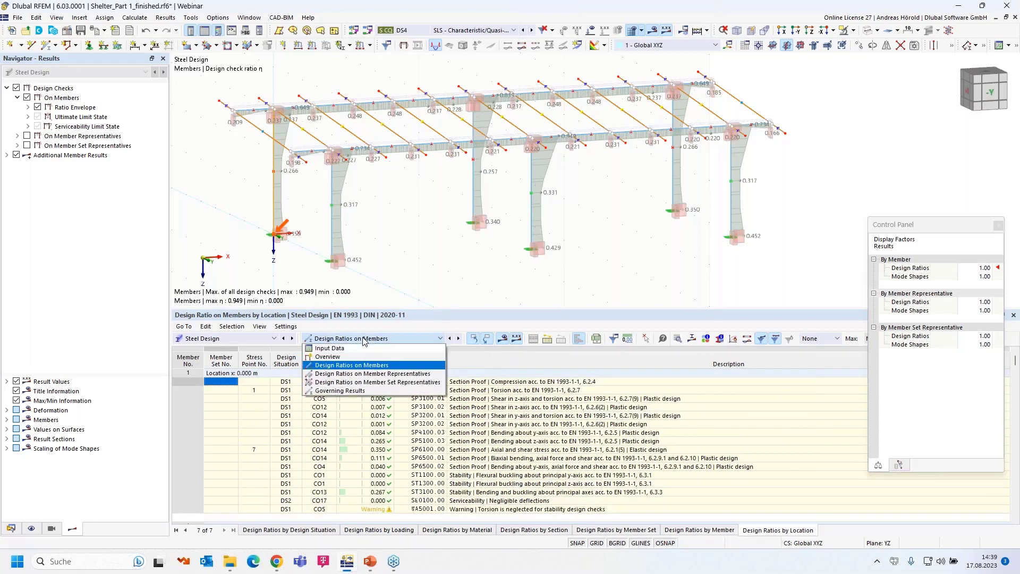
pyautogui.click(366, 374)
pyautogui.scroll(-2, 374, 398)
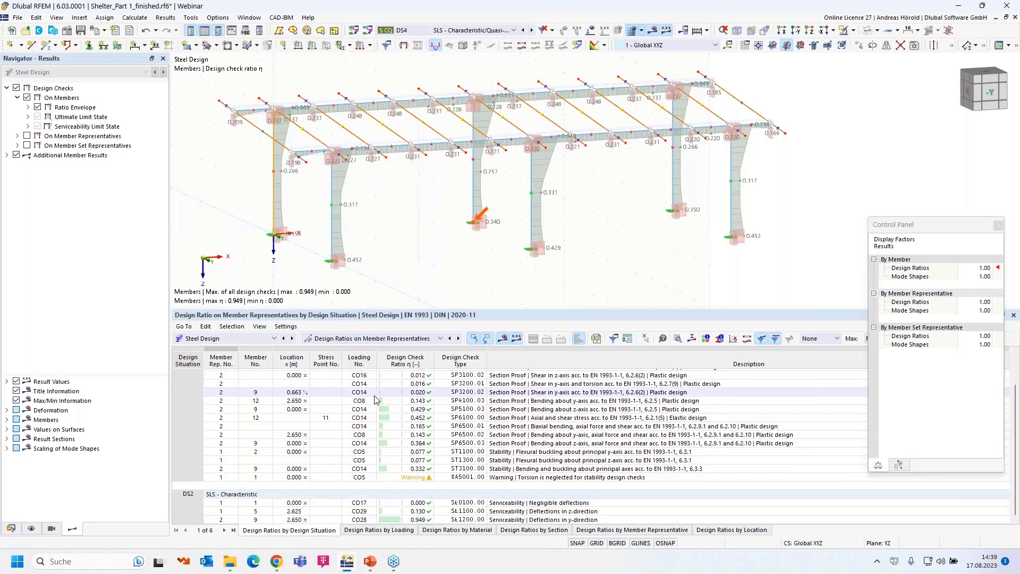
pyautogui.scroll(2, 375, 398)
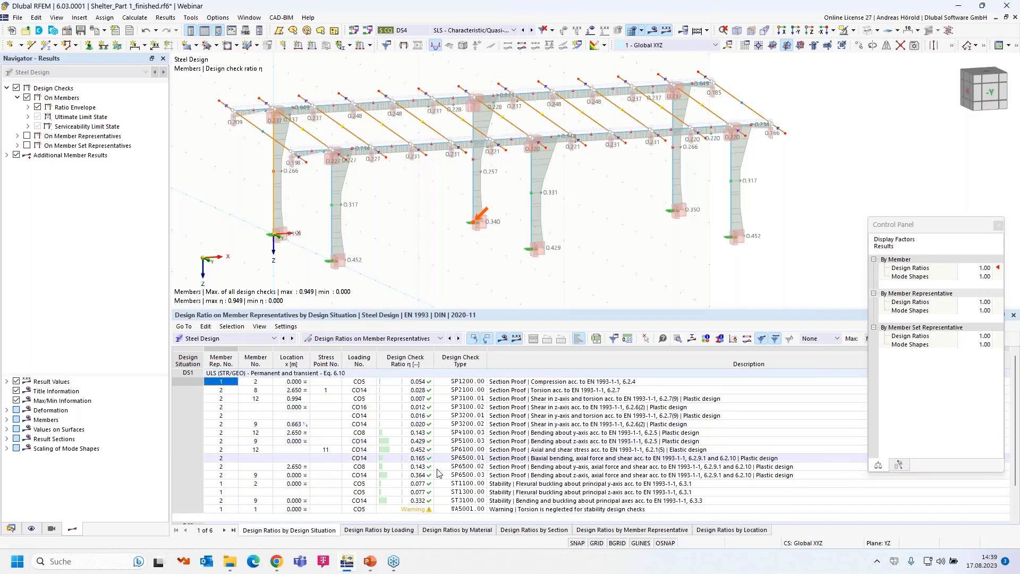
pyautogui.click(537, 529)
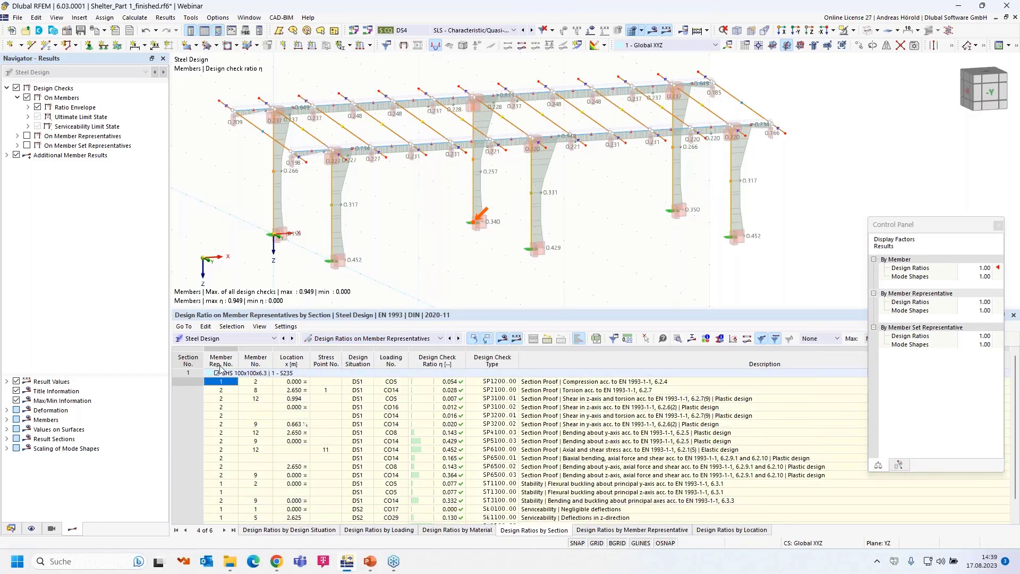
pyautogui.scroll(-1, 476, 443)
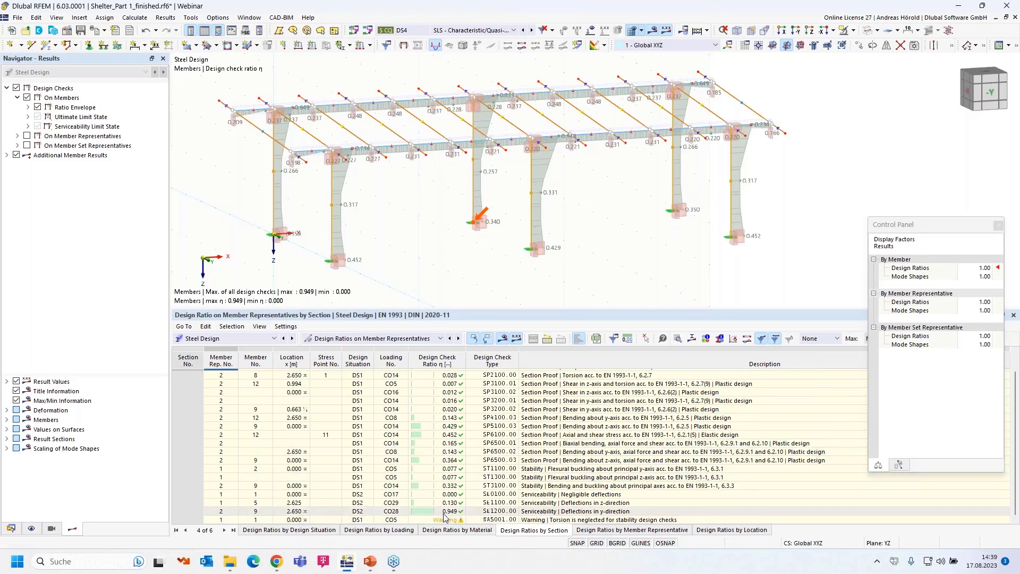
pyautogui.scroll(1, 445, 515)
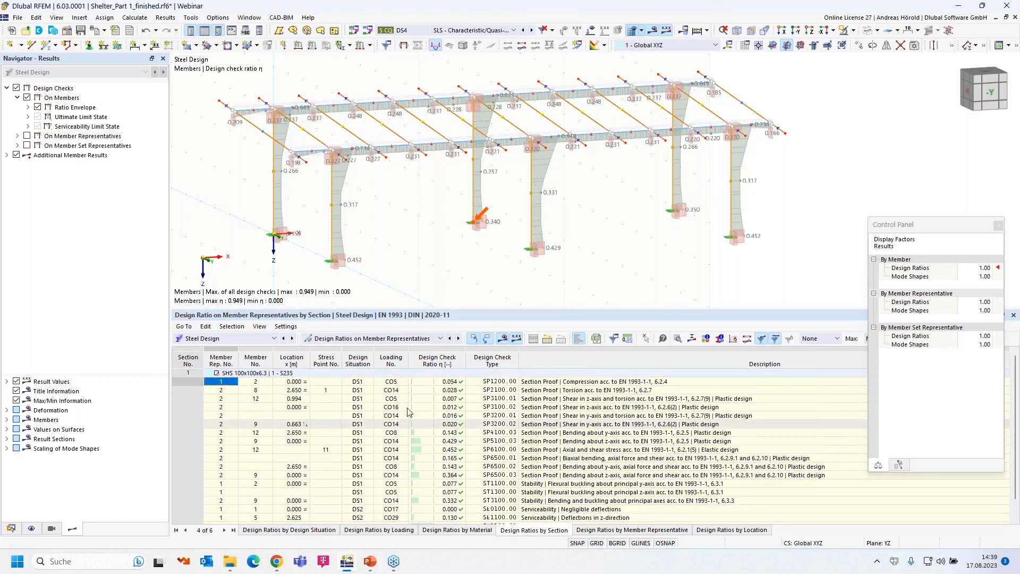
# - Show the steel design ratios on member set representatives, listed by section
pyautogui.click(421, 339)
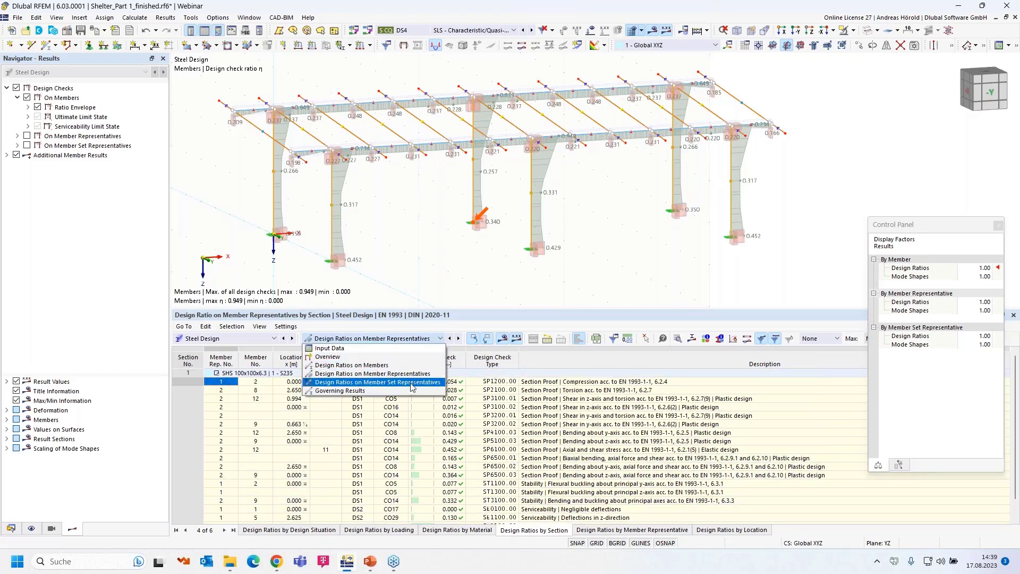
pyautogui.click(414, 383)
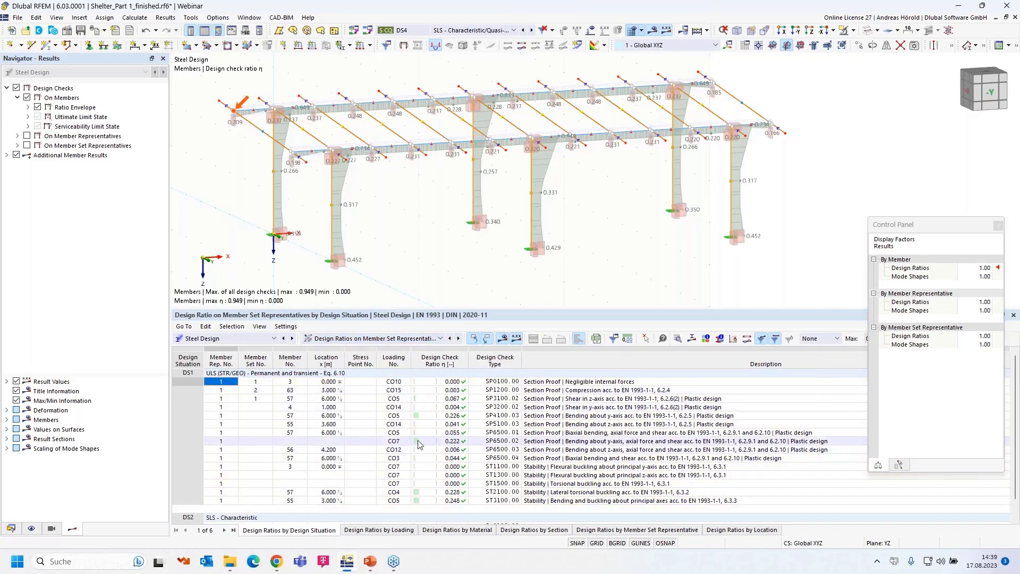
pyautogui.click(533, 529)
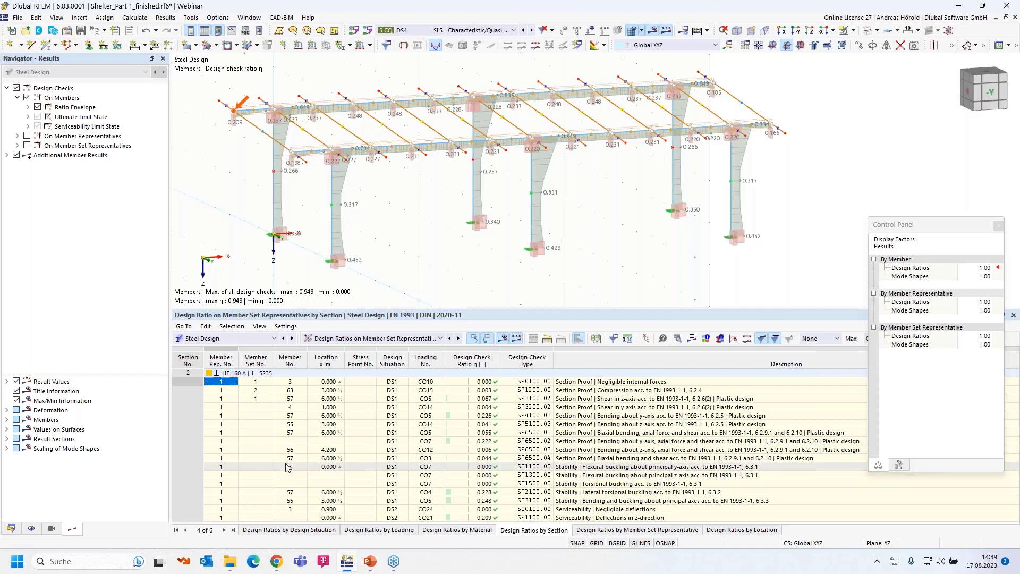
# - Replace section 2 (HE 160 A) with HE 120 A from the standardized HE A series, EN 10365:2017, and accept deleting the results
pyautogui.click(11, 529)
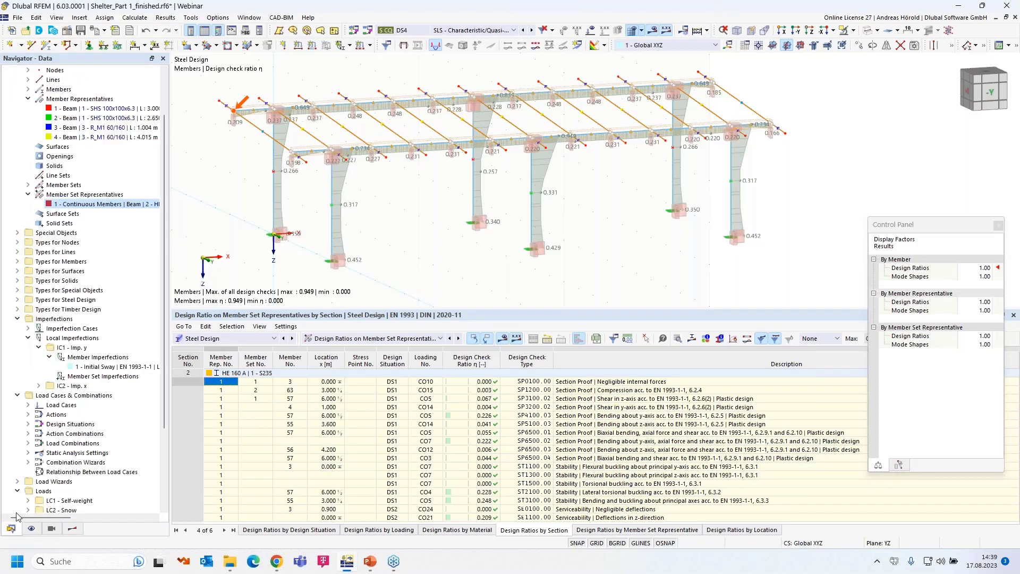
pyautogui.scroll(2, 58, 292)
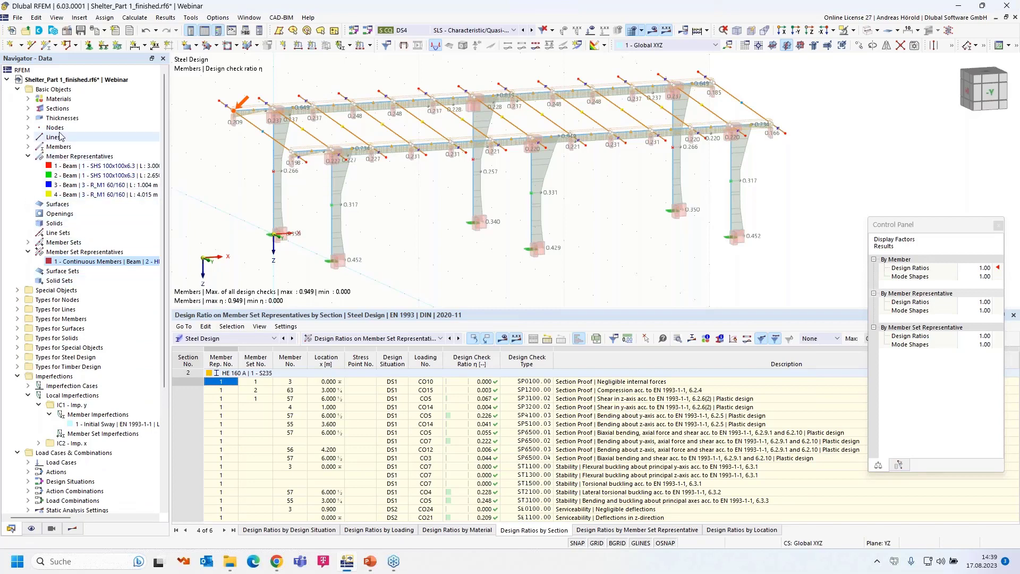
pyautogui.click(29, 108)
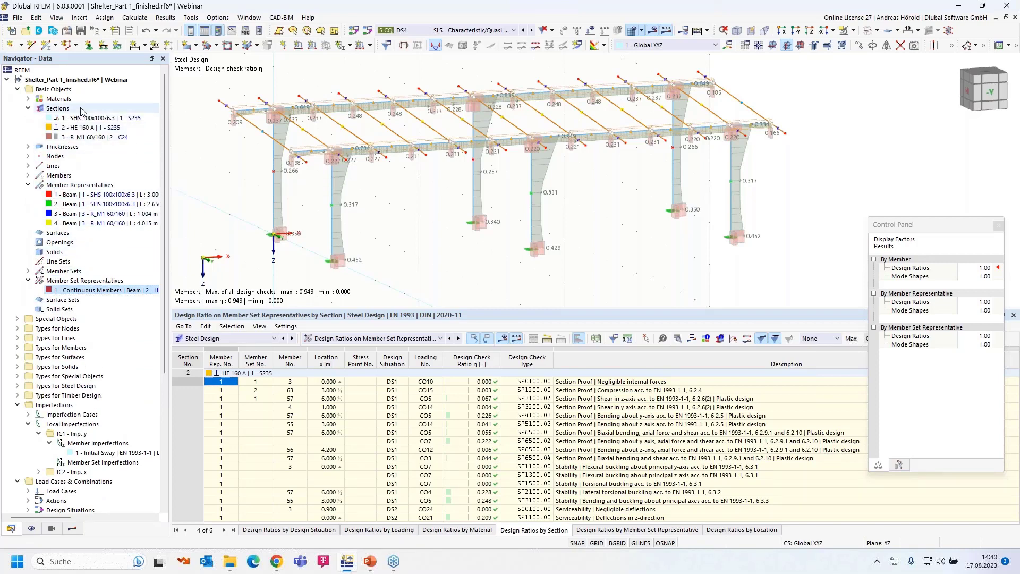
pyautogui.rightClick(79, 129)
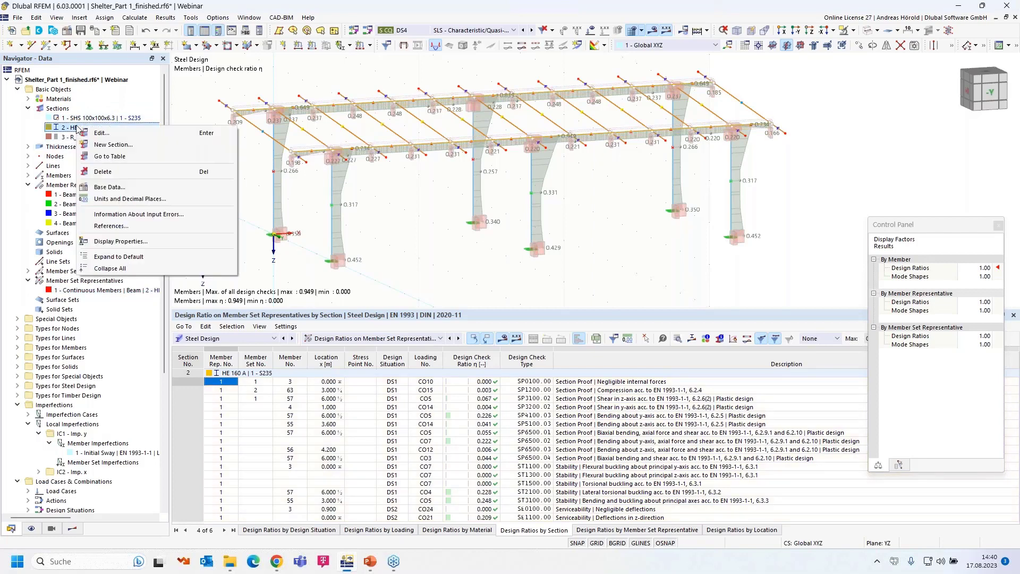
pyautogui.click(108, 134)
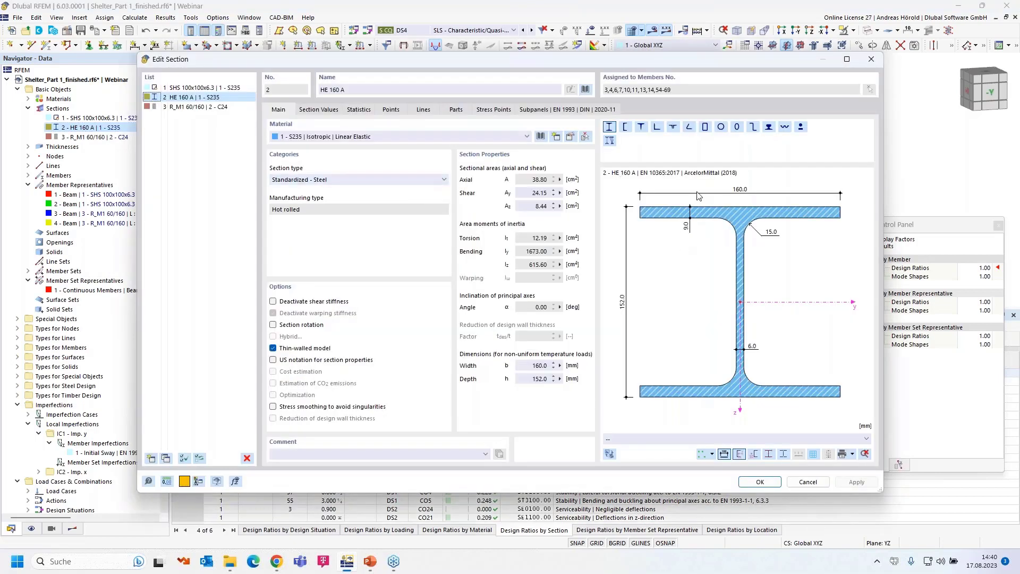
pyautogui.click(584, 90)
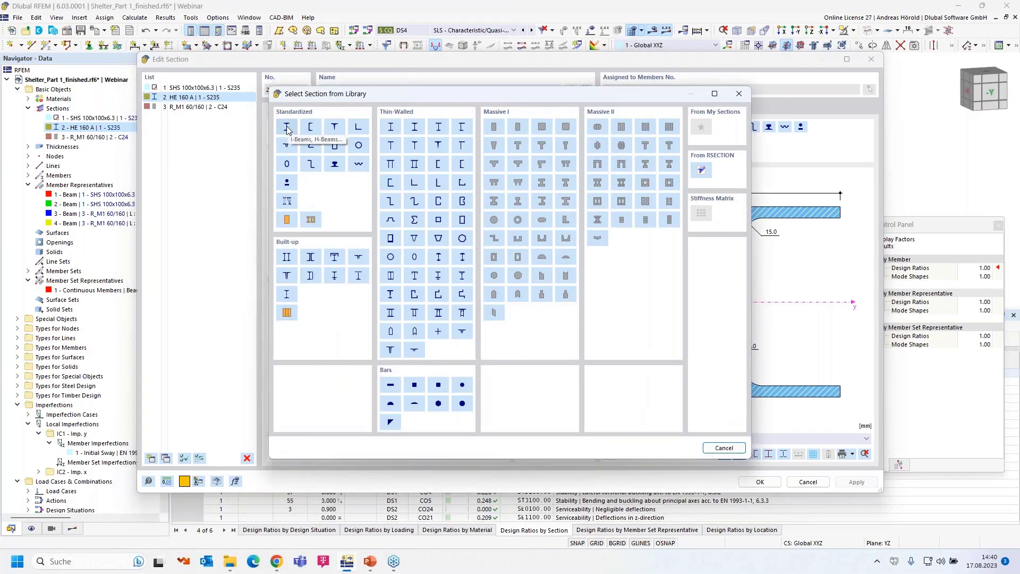
pyautogui.click(287, 127)
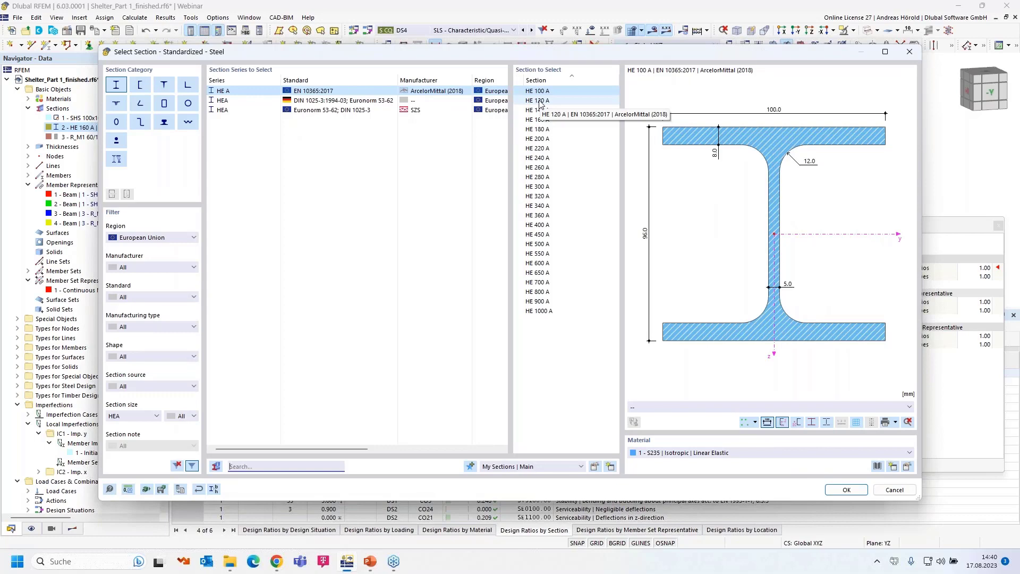
pyautogui.click(540, 101)
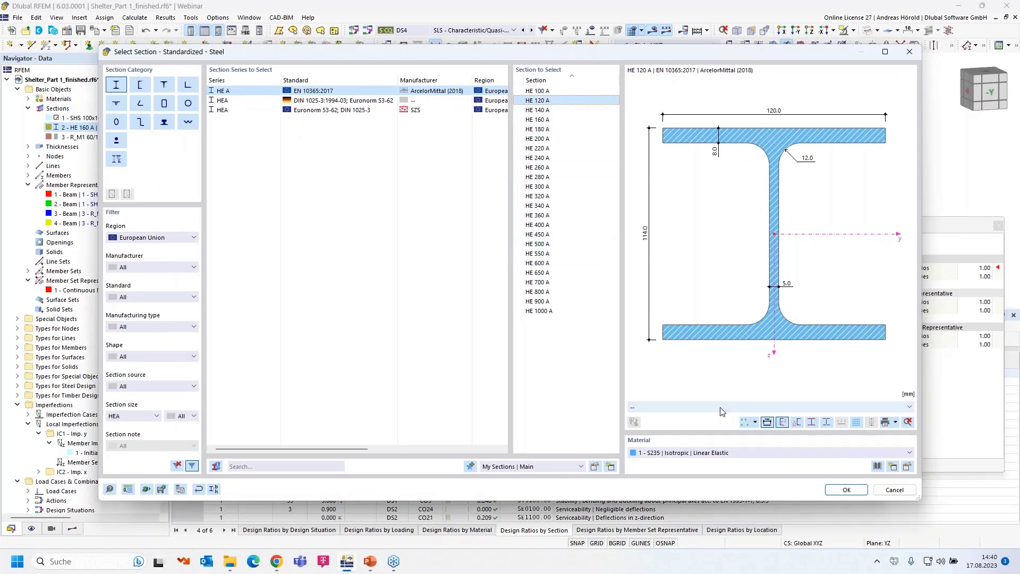
pyautogui.click(845, 490)
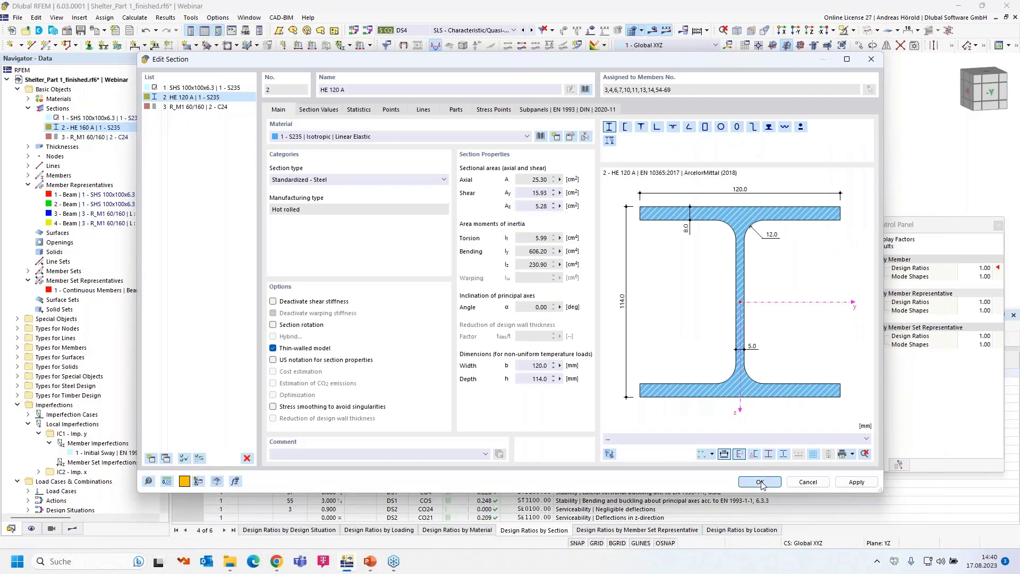
pyautogui.click(759, 482)
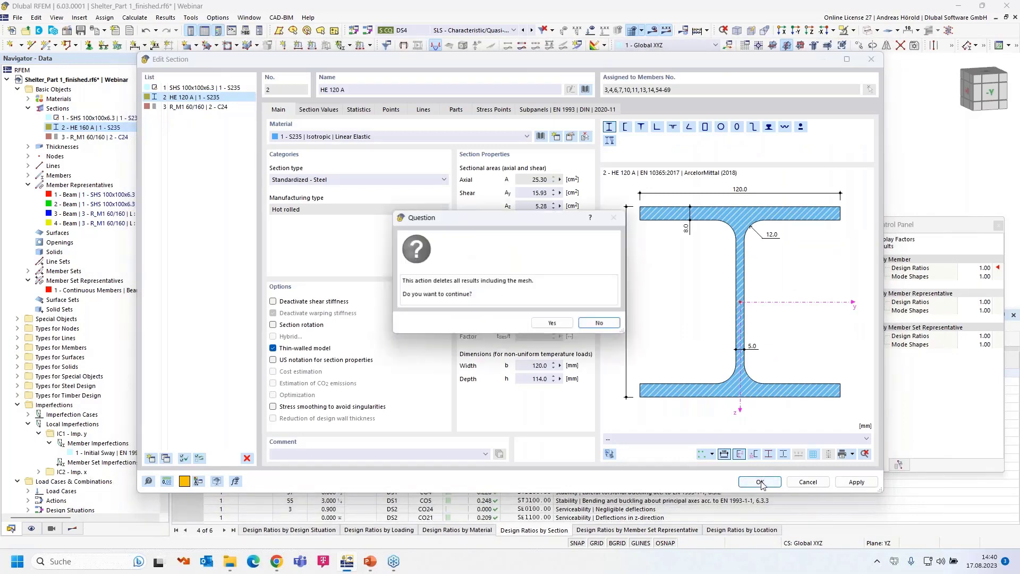
pyautogui.click(552, 324)
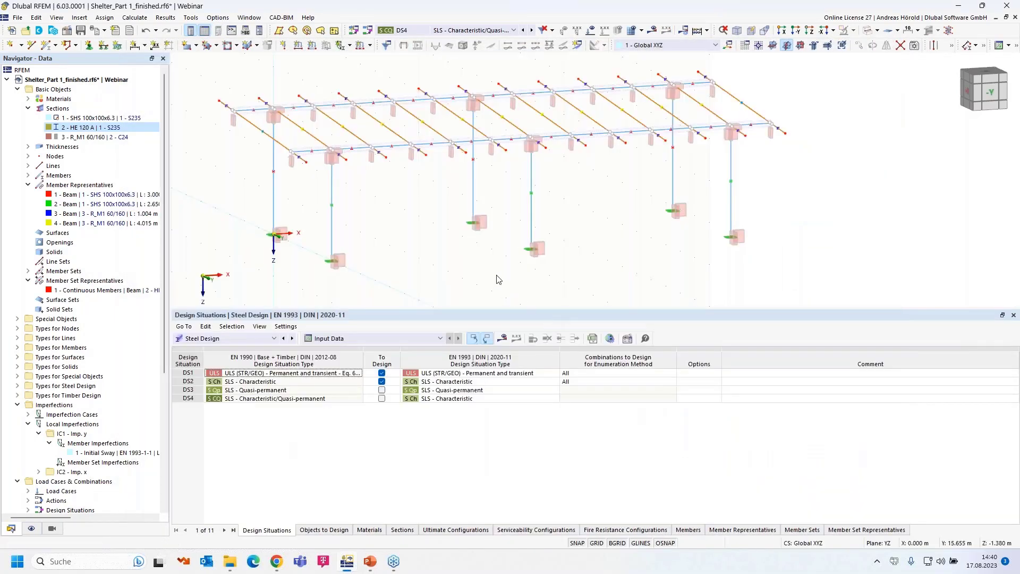
# - Set the support length in the z-axis of the Timber design support to 120 mm
pyautogui.moveTo(513, 309); pyautogui.dragTo(530, 406)
pyautogui.scroll(6, 424, 239)
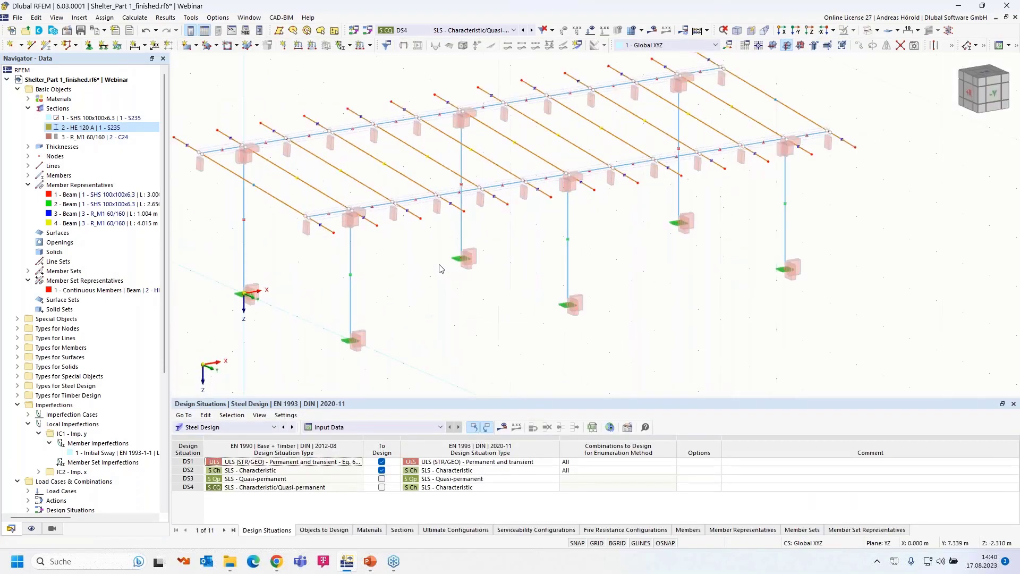
pyautogui.scroll(-5, 424, 239)
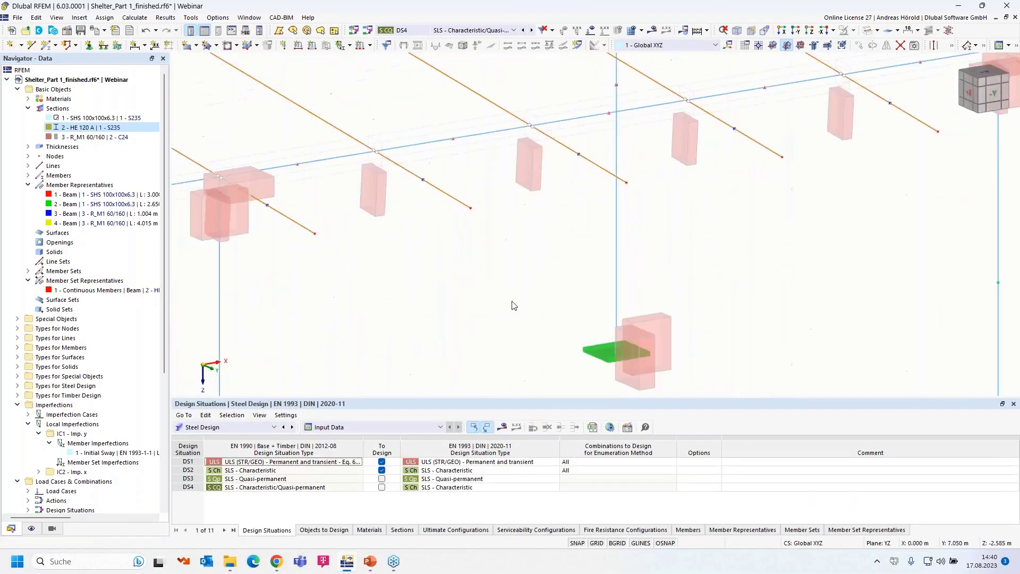
pyautogui.doubleClick(527, 183)
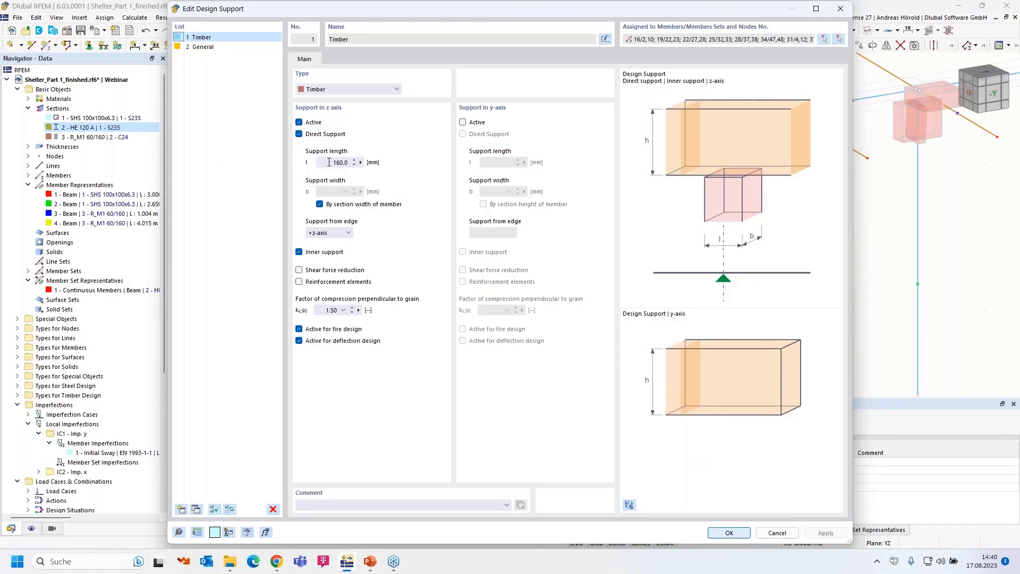
pyautogui.doubleClick(331, 160)
pyautogui.write('120')
pyautogui.click(729, 533)
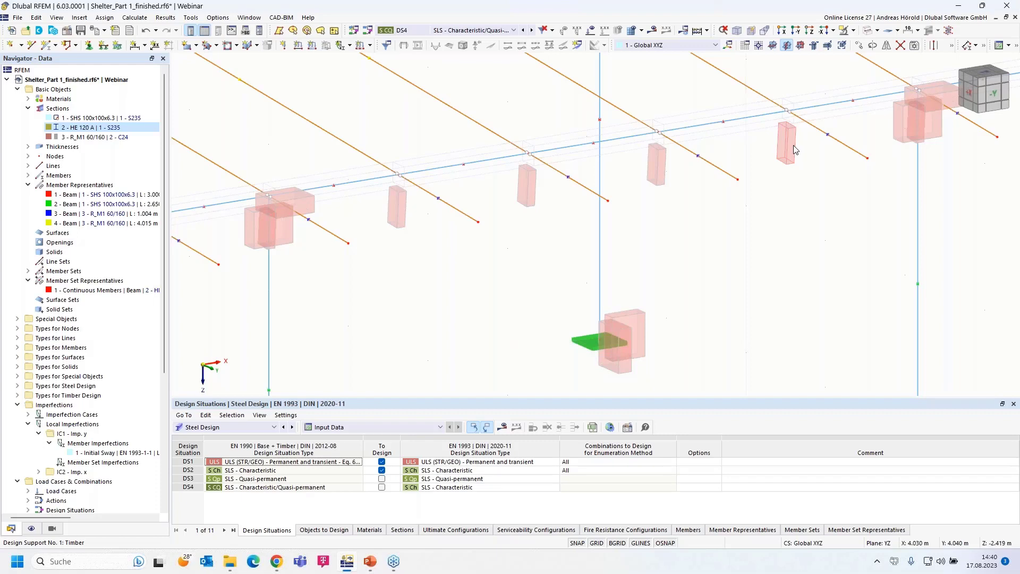
# - Check the Timber design support's settings from another support on the beam, leaving them unedited
pyautogui.doubleClick(796, 149)
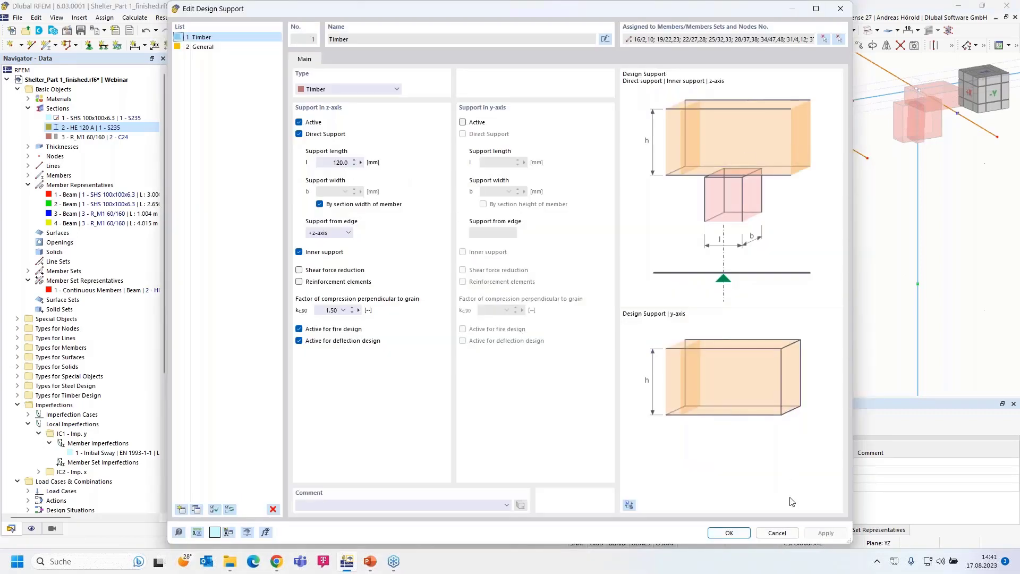
pyautogui.click(774, 534)
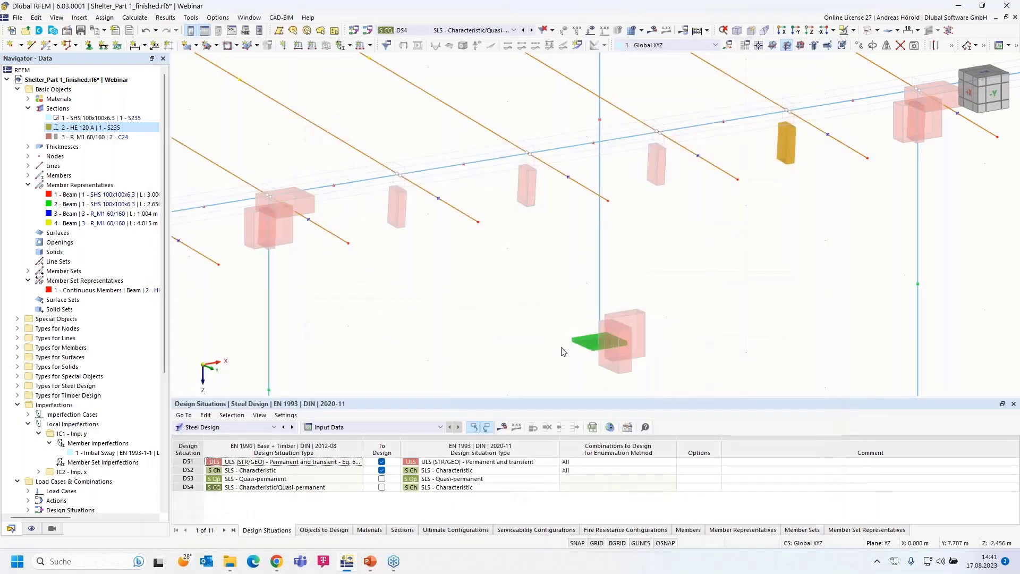
pyautogui.scroll(-5, 562, 352)
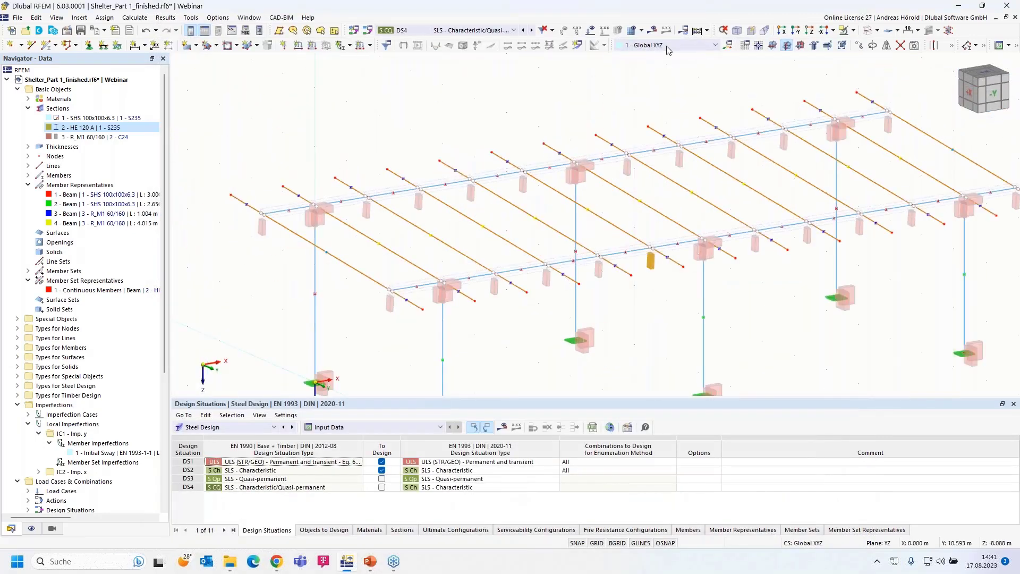
# - Recalculate the model and show the Steel Design ratios on members in an enlarged results table
pyautogui.click(697, 32)
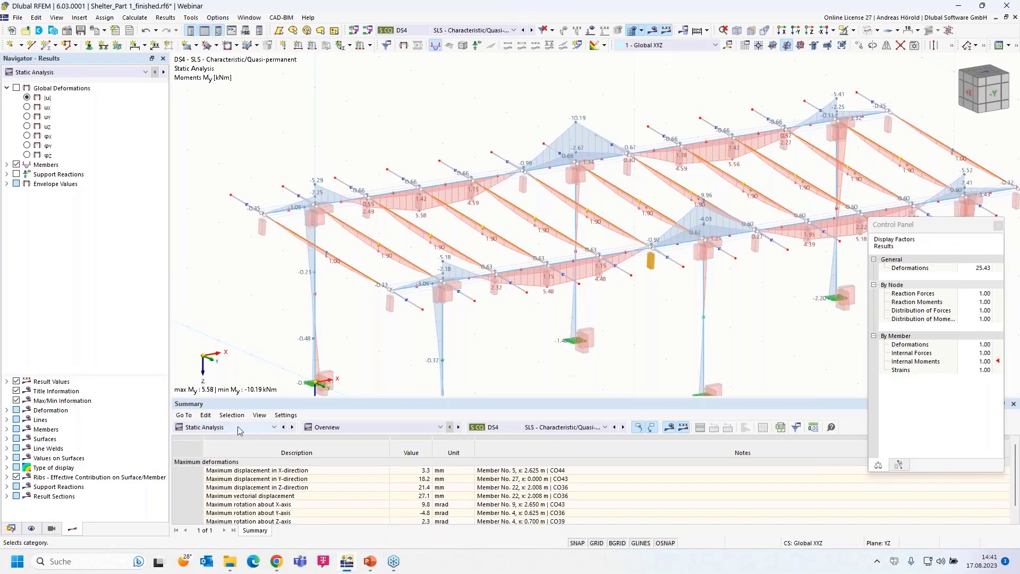
pyautogui.click(222, 429)
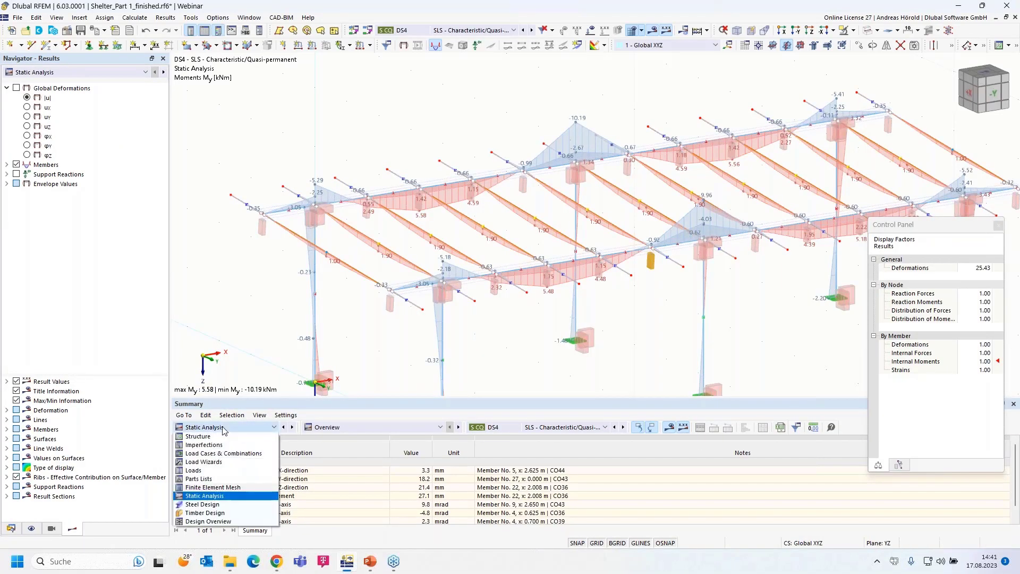
pyautogui.click(219, 505)
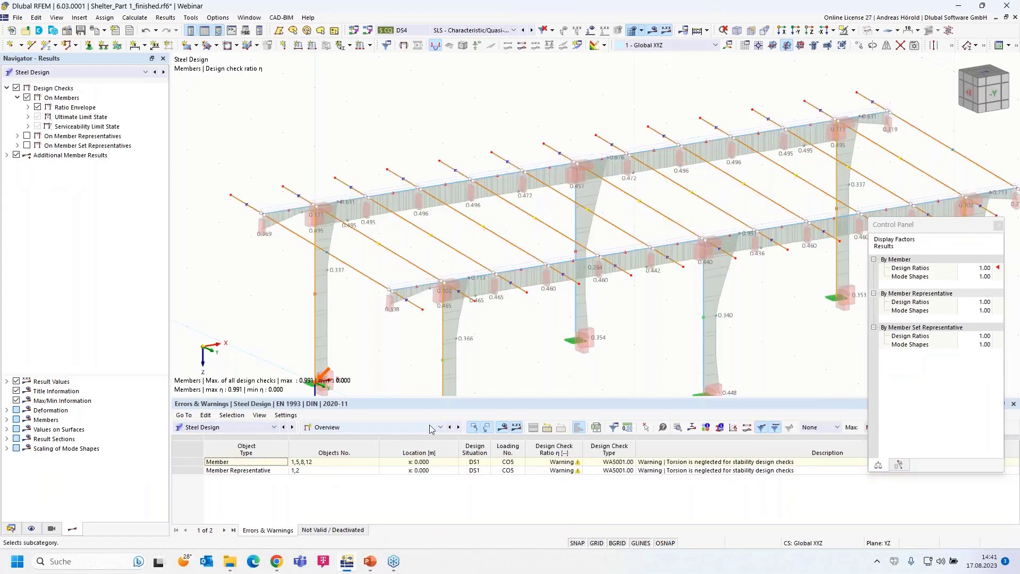
pyautogui.click(393, 429)
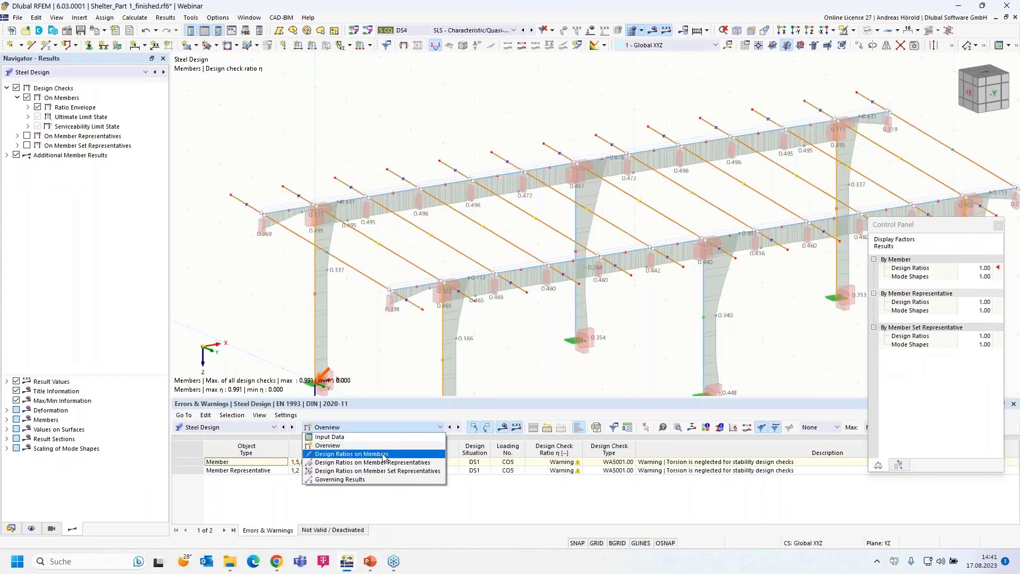
pyautogui.click(384, 455)
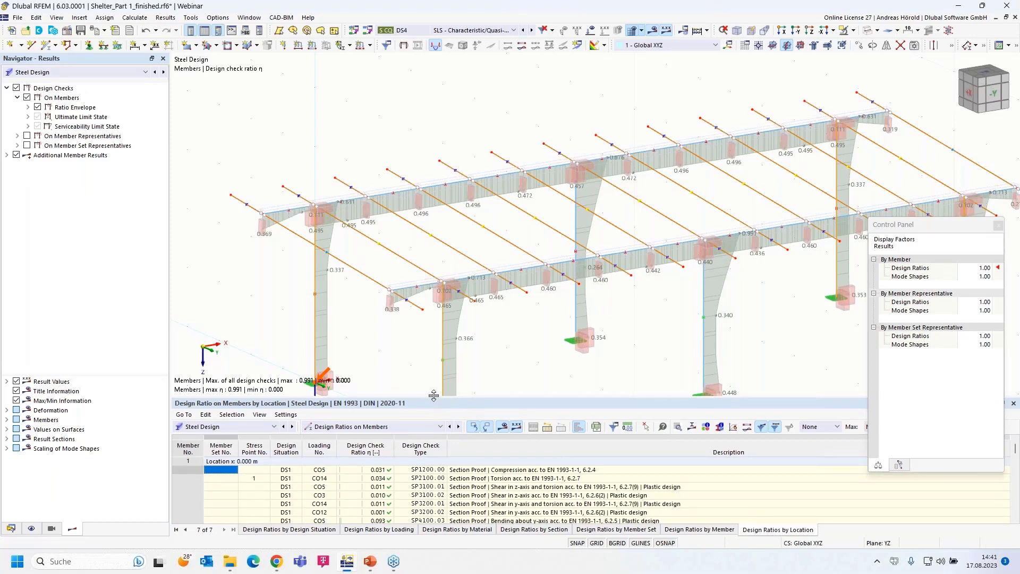
pyautogui.moveTo(435, 400); pyautogui.dragTo(435, 345)
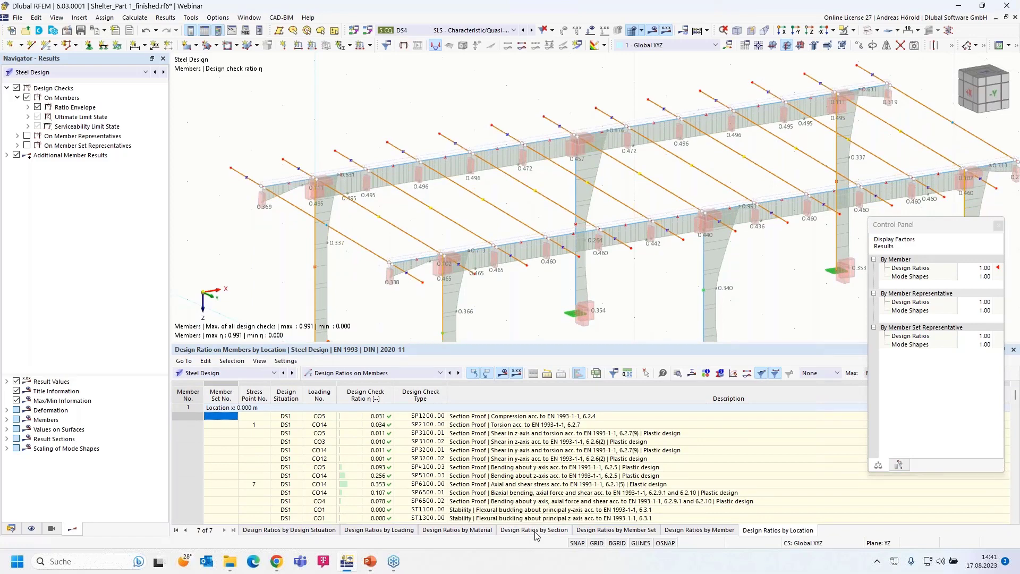
# - Examine the steel design ratios by section for SHS 100x100x6.3 and HE 120 A, selecting the bending and buckling check ST3100
pyautogui.click(534, 530)
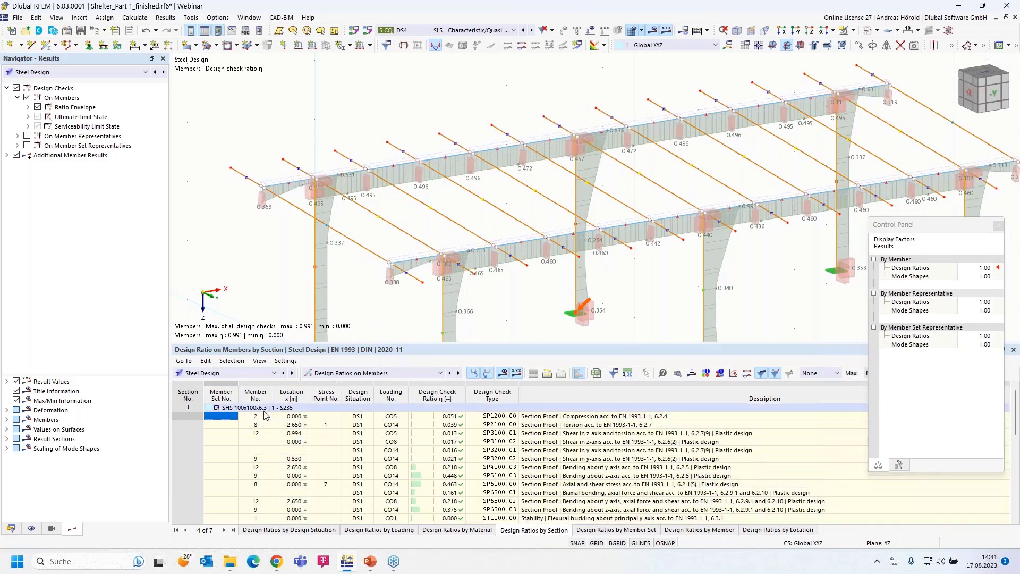
pyautogui.scroll(-4, 255, 421)
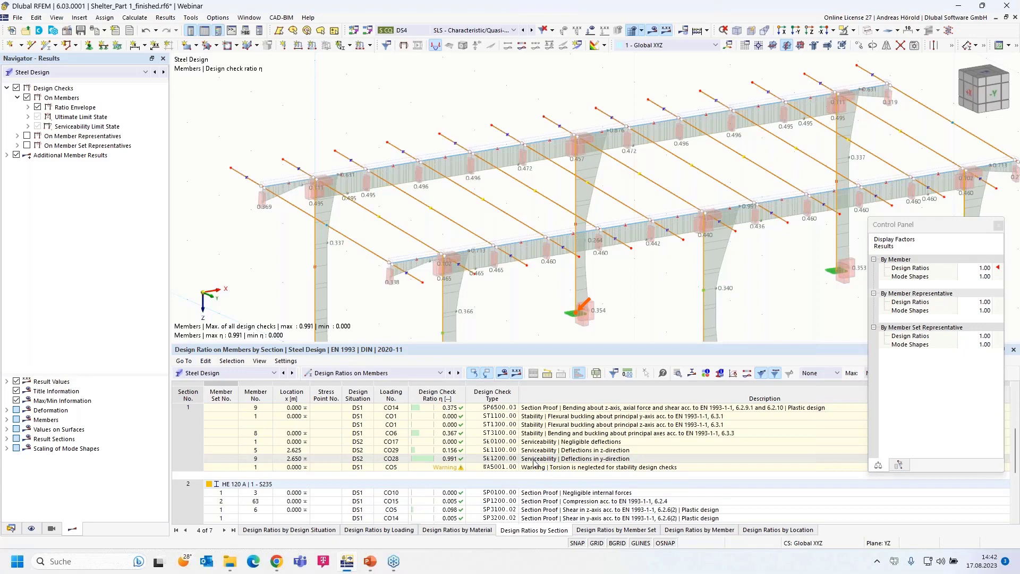
pyautogui.scroll(-1, 264, 469)
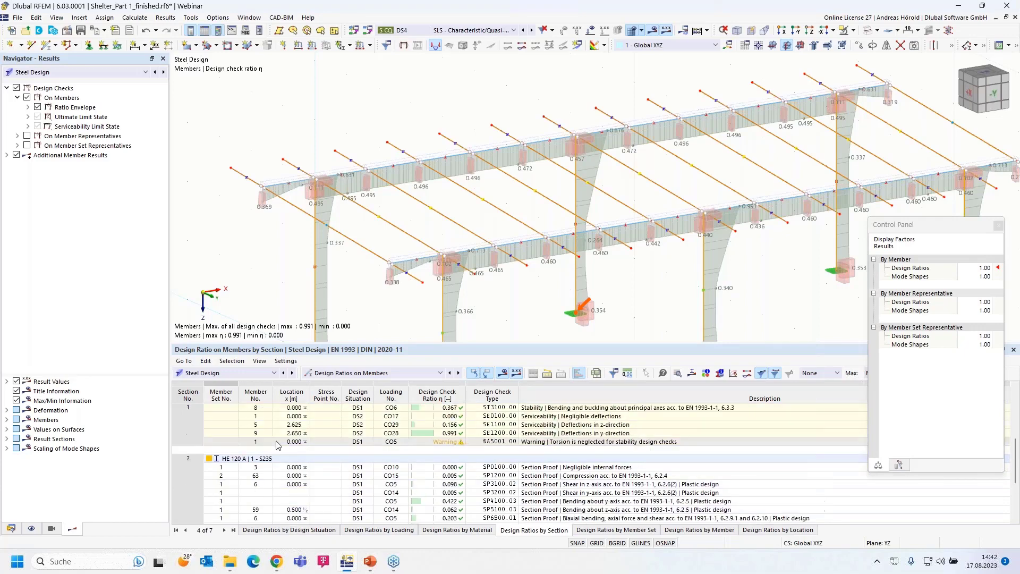
pyautogui.scroll(-2, 264, 470)
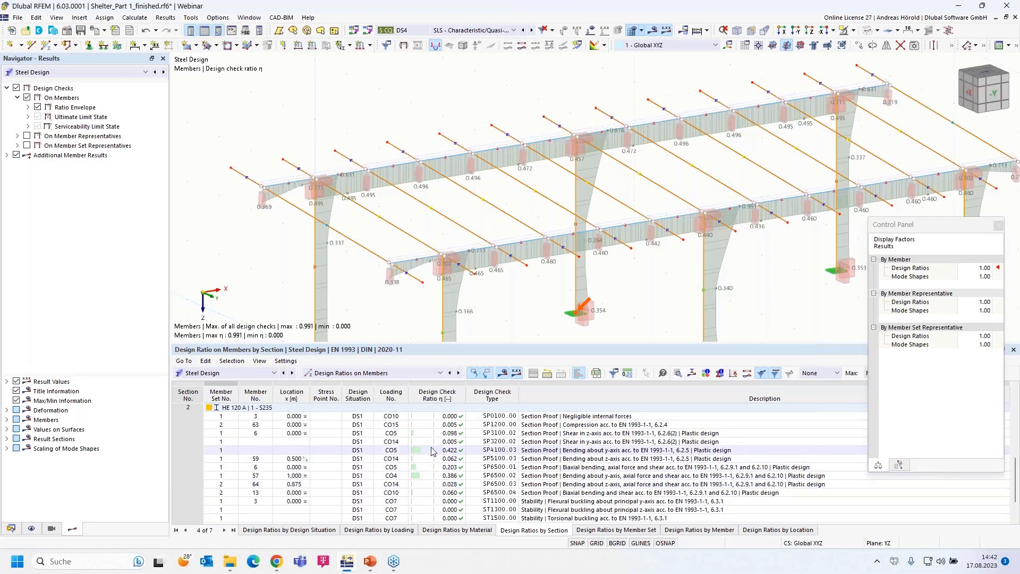
pyautogui.scroll(-1, 435, 454)
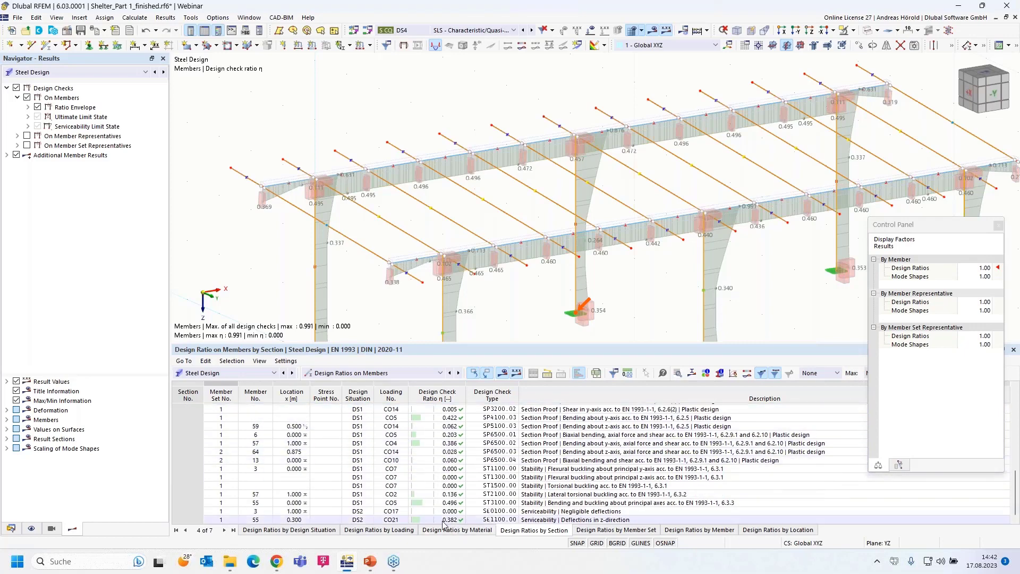
pyautogui.click(453, 504)
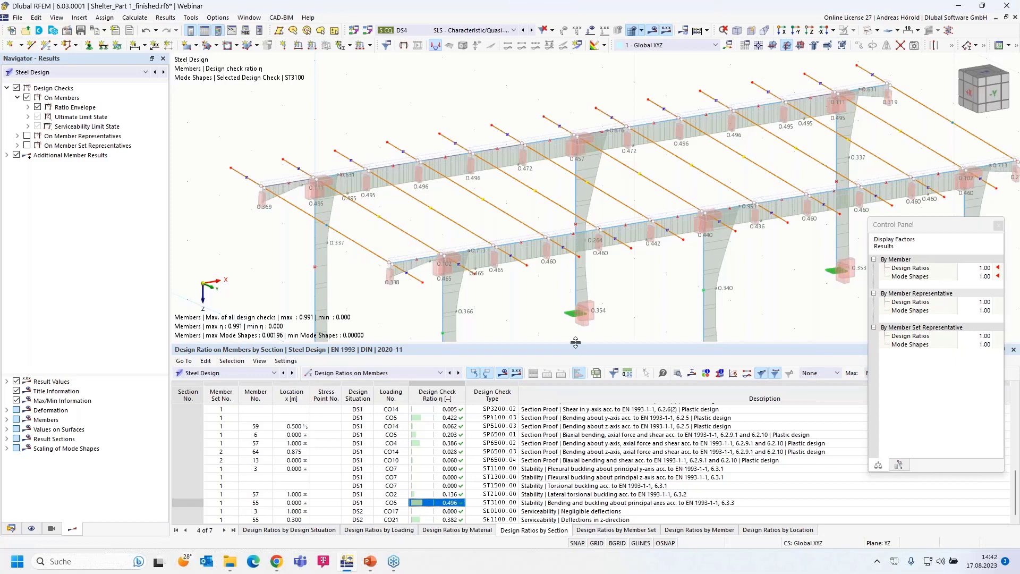
# - Shrink the results table to enlarge the model view, and move the Control Panel clear of the structure
pyautogui.moveTo(575, 343); pyautogui.dragTo(573, 446)
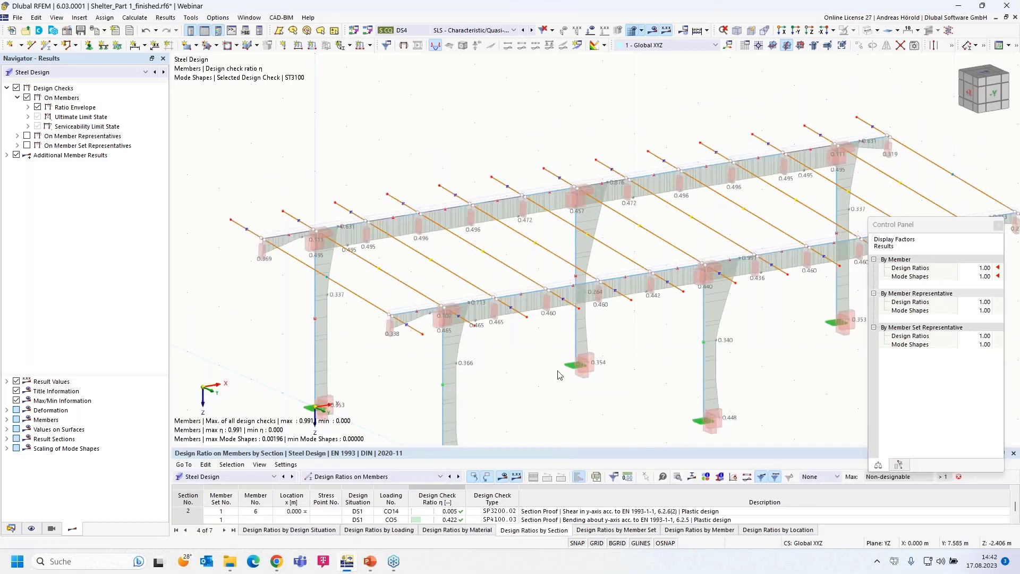
pyautogui.moveTo(557, 375); pyautogui.dragTo(464, 329, button='middle')
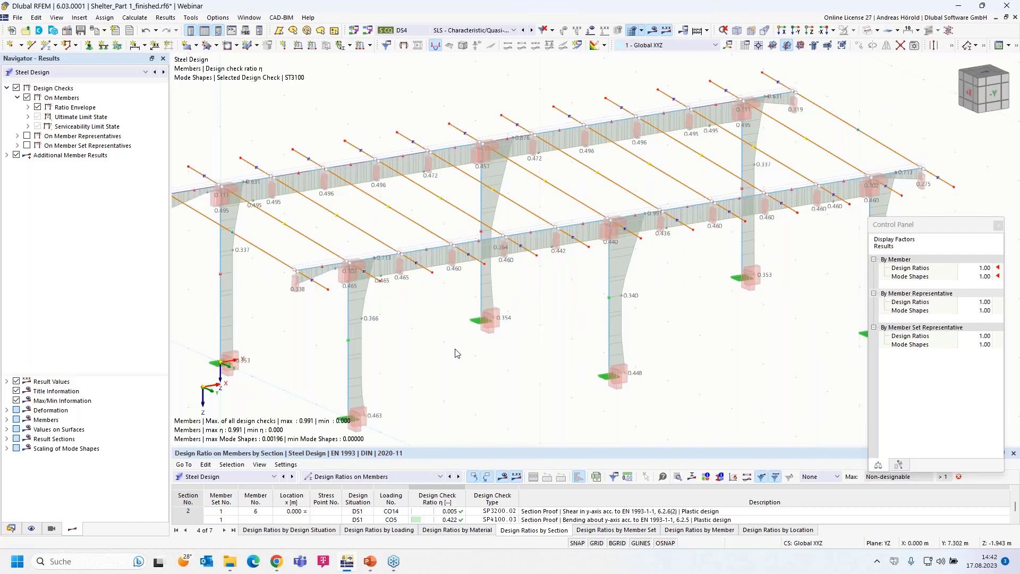
pyautogui.scroll(-4, 455, 353)
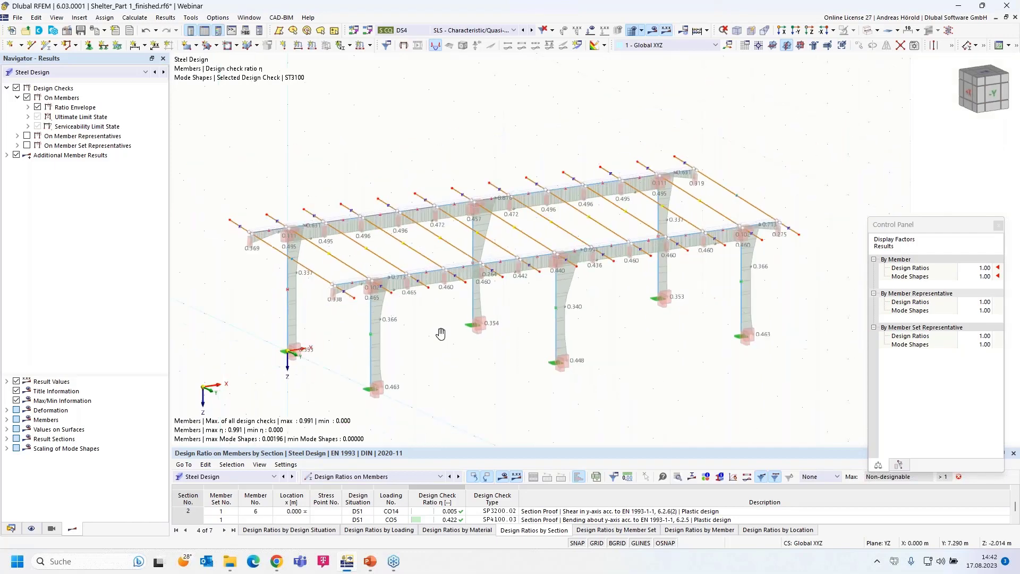
pyautogui.scroll(2, 512, 300)
pyautogui.moveTo(512, 301); pyautogui.dragTo(470, 331, button='middle')
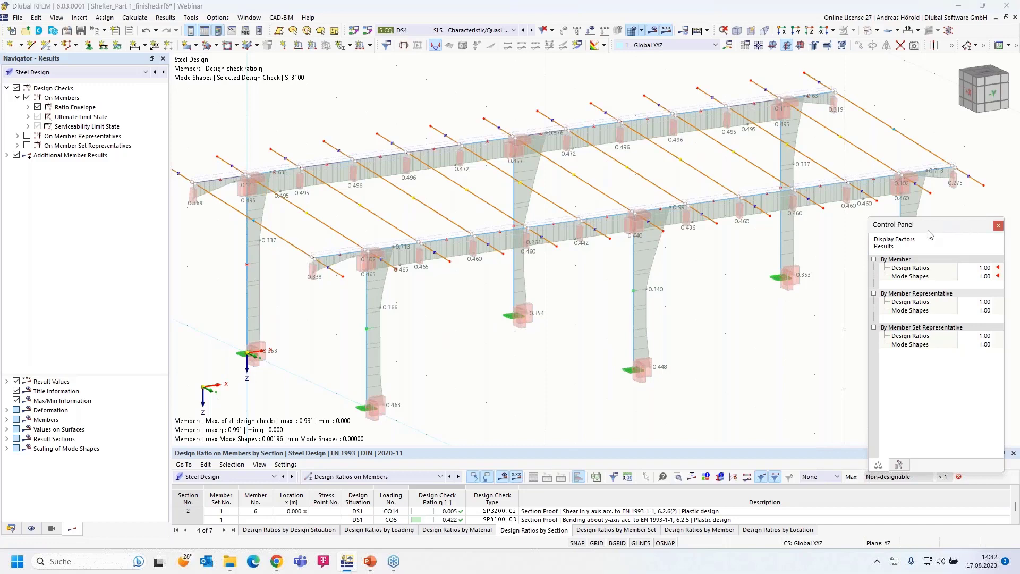
pyautogui.moveTo(950, 224); pyautogui.dragTo(825, 302)
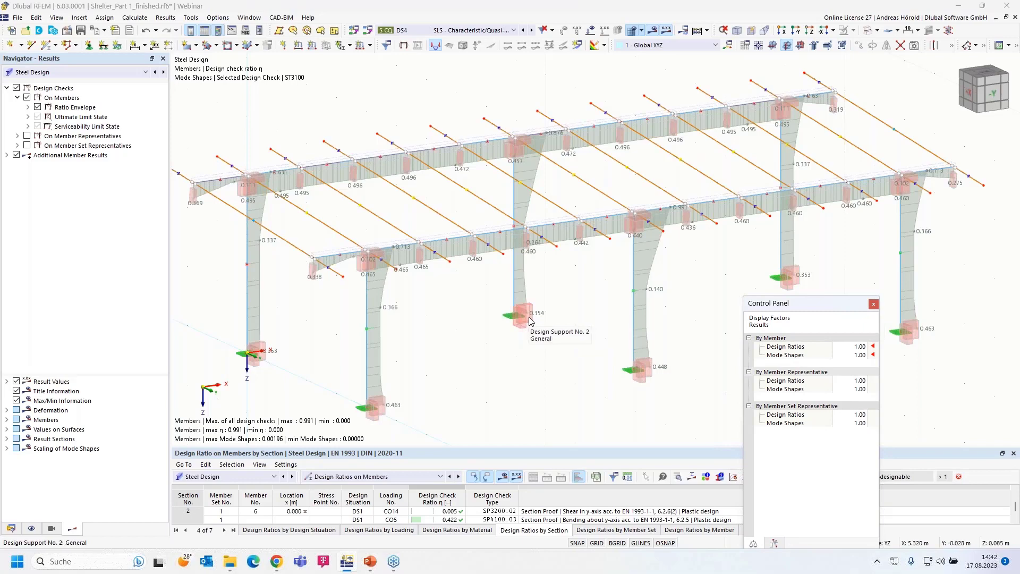
# - Check the display properties of a column-base design support without editing them, and hide all design supports in the model view
pyautogui.click(32, 528)
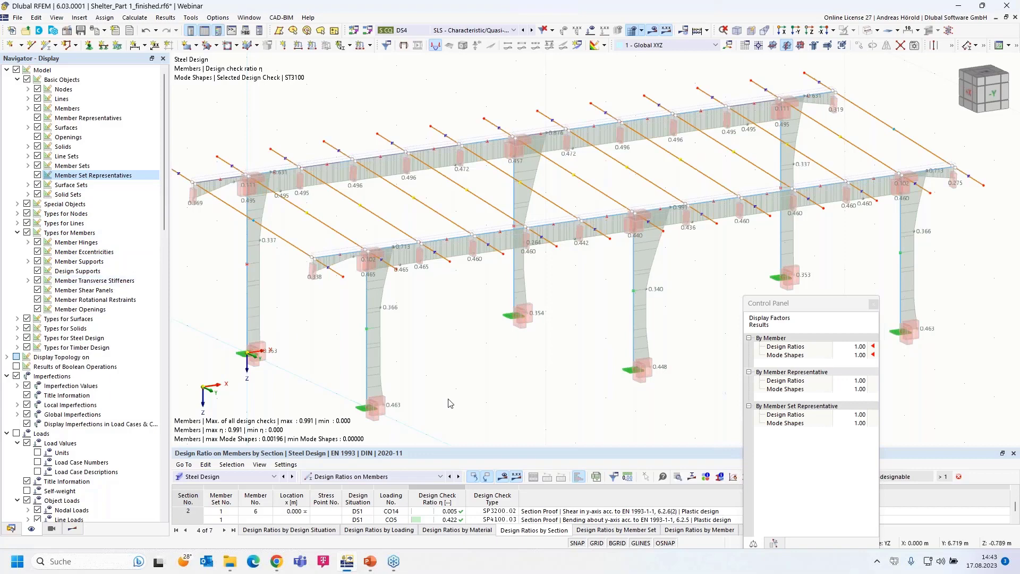
pyautogui.rightClick(375, 420)
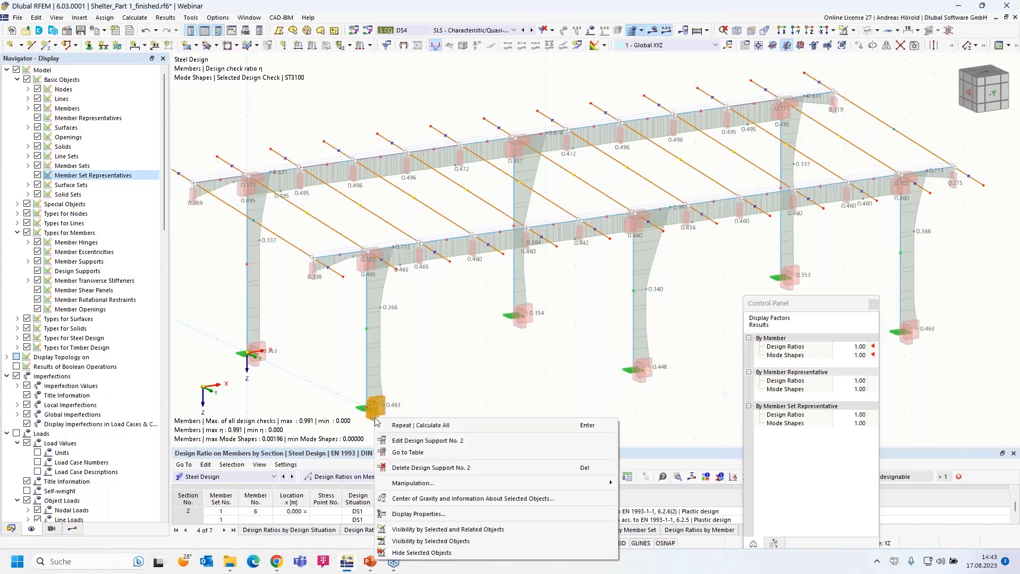
pyautogui.click(433, 514)
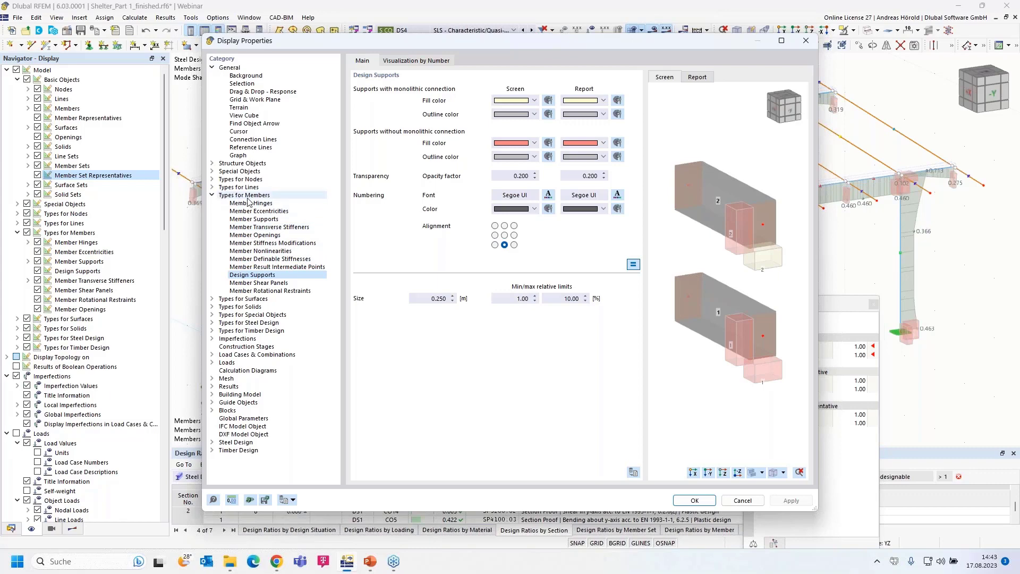
pyautogui.click(744, 501)
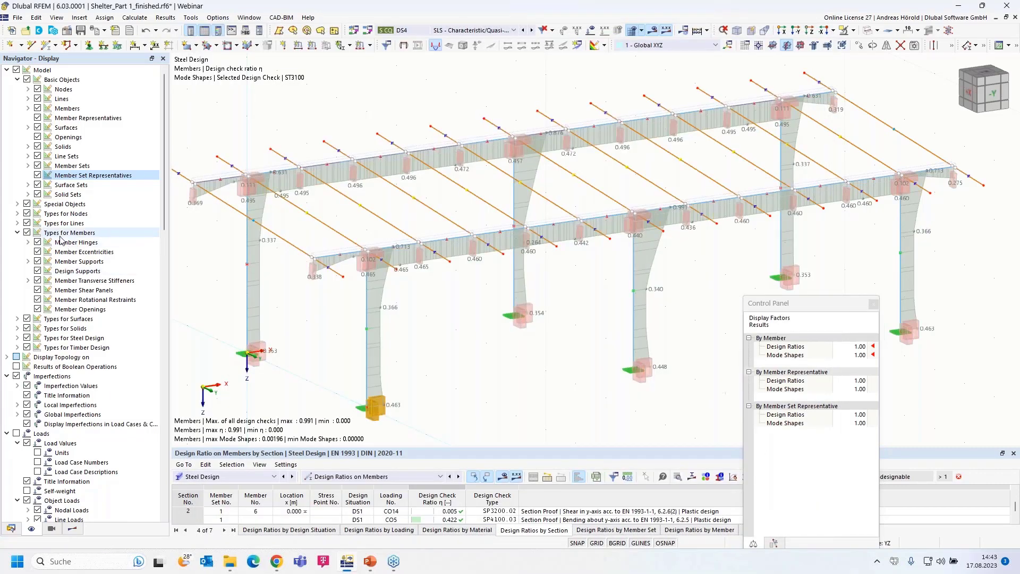
pyautogui.click(38, 271)
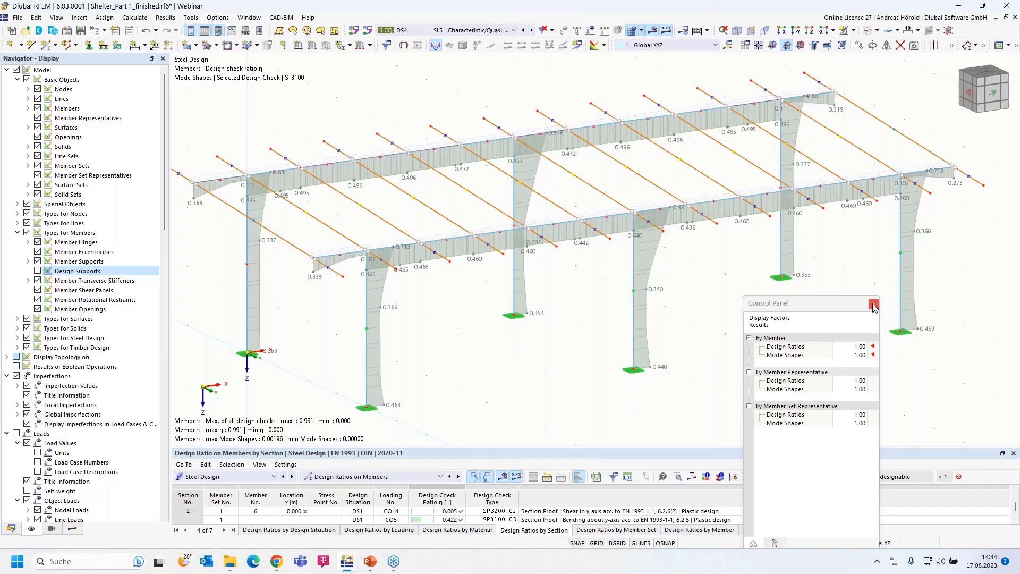
pyautogui.moveTo(840, 306); pyautogui.dragTo(839, 311)
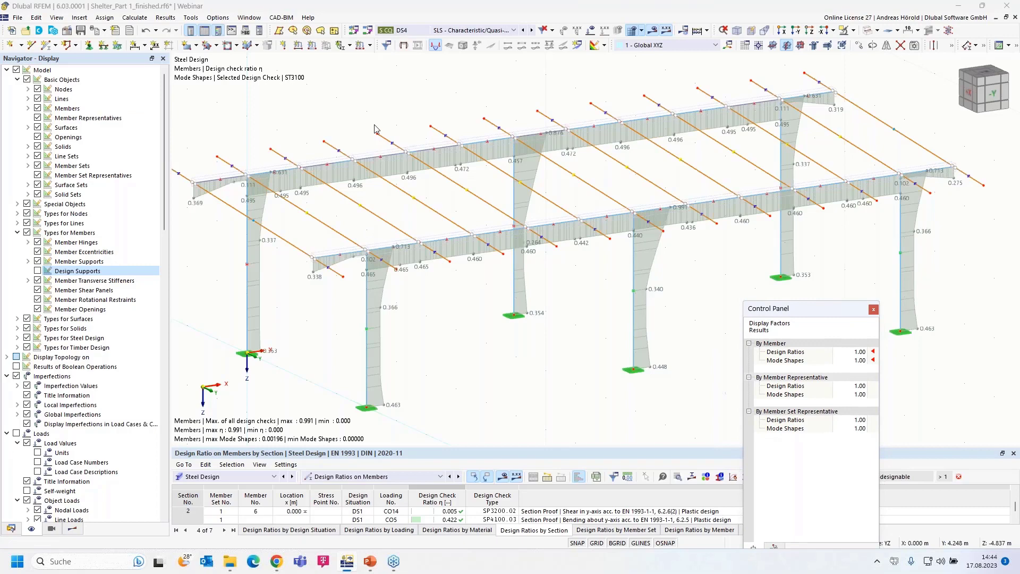
pyautogui.click(73, 529)
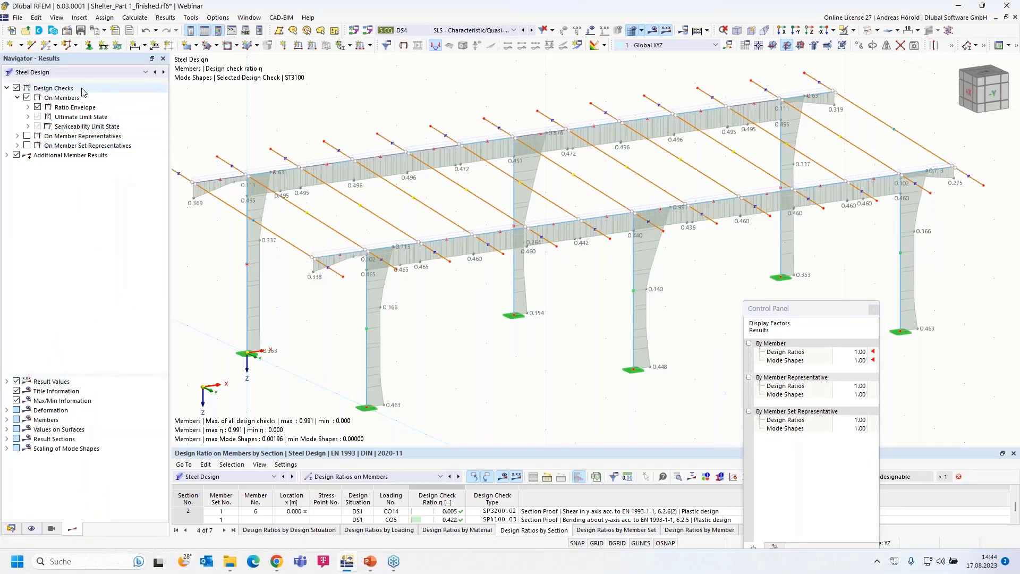
# - Set up a graphic printout of the current window only for the printout report
pyautogui.click(105, 31)
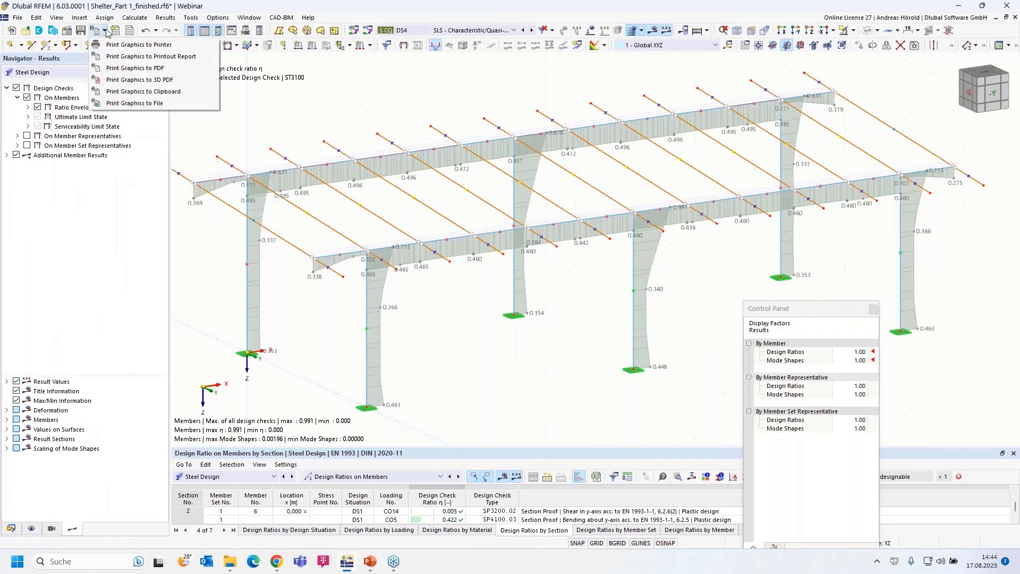
pyautogui.click(165, 59)
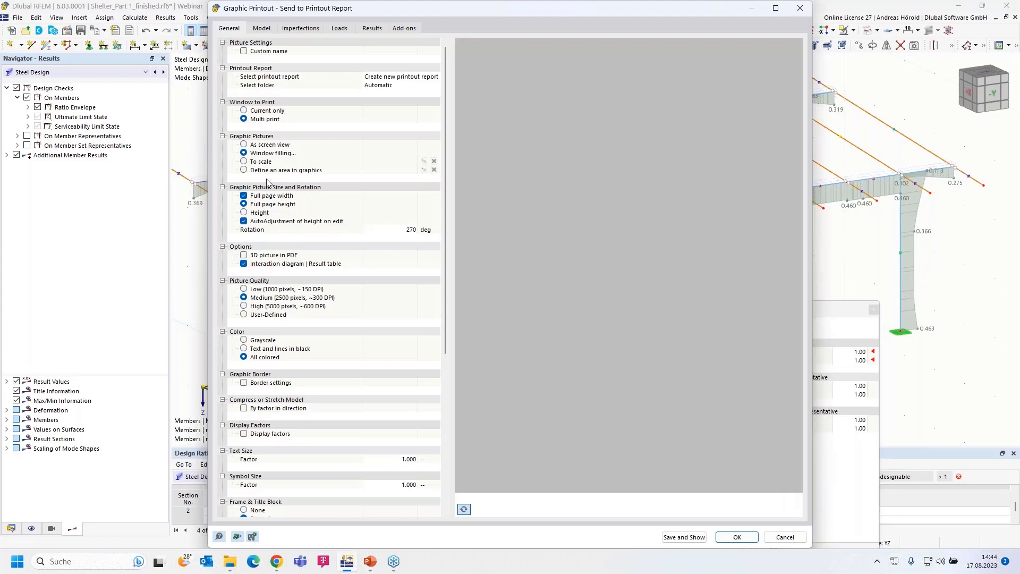
pyautogui.click(247, 112)
pyautogui.click(245, 111)
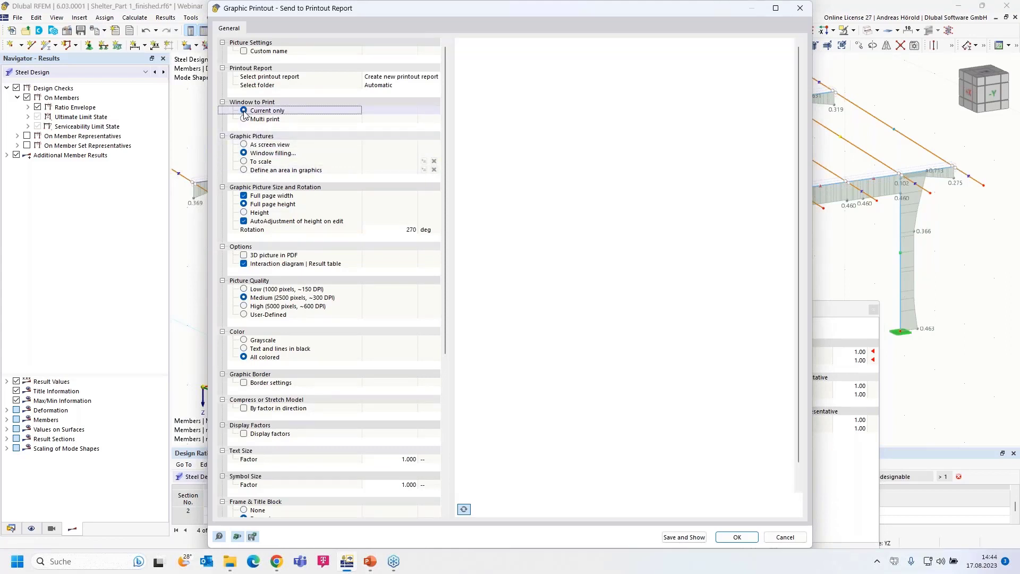
# - Try a picture rotation of 0 degrees in the graphic printout, and restore it to 270 degrees
pyautogui.click(410, 232)
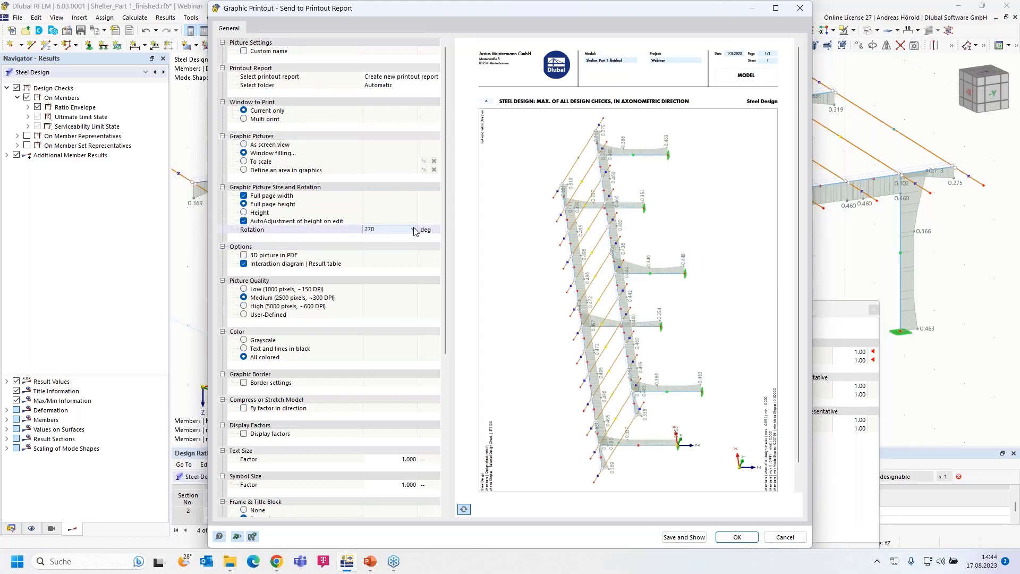
pyautogui.click(415, 232)
pyautogui.click(391, 239)
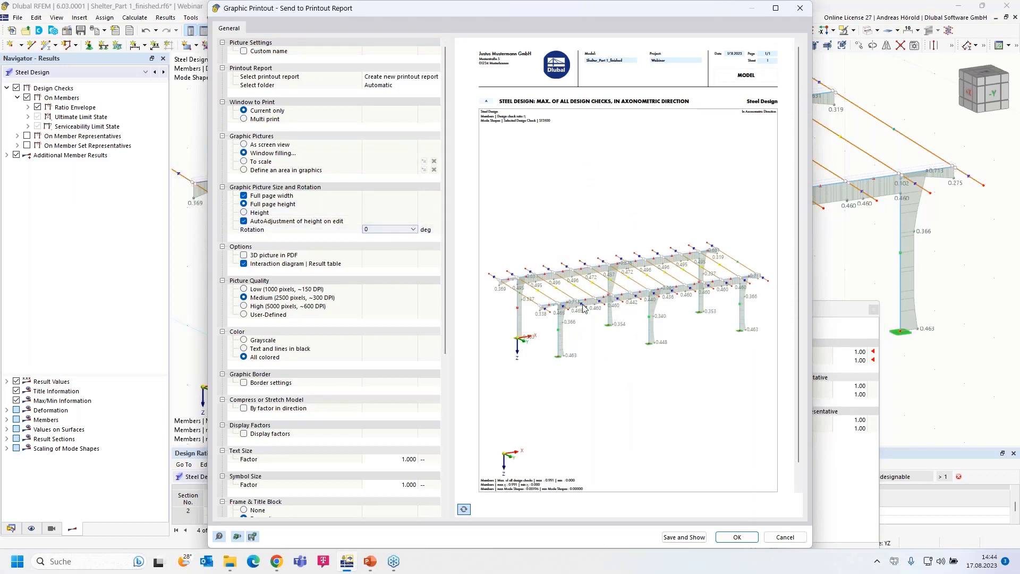
pyautogui.click(414, 230)
pyautogui.press('Escape')
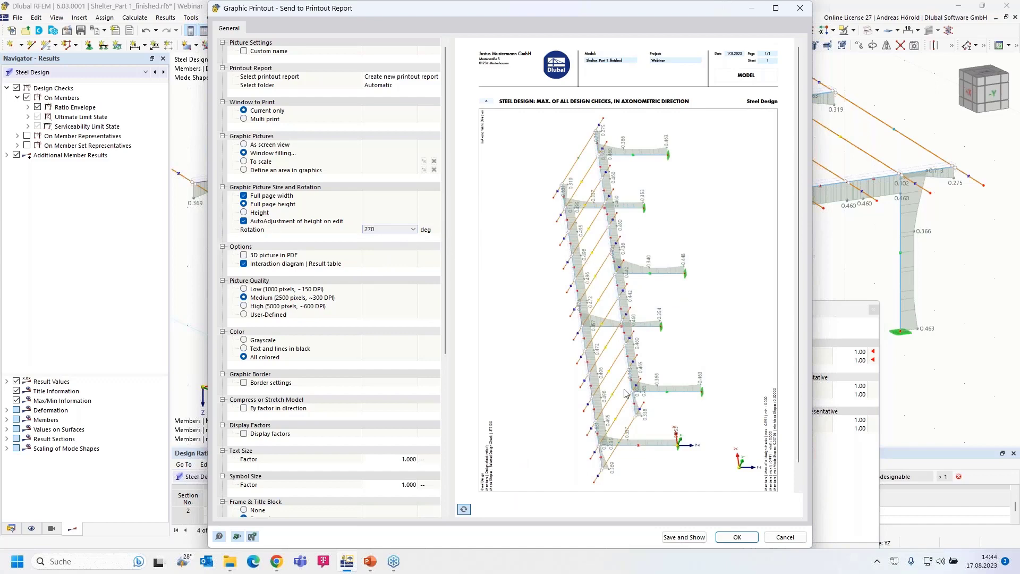
# - Send the graphic to a new printout report PR1, and include the member loads of load cases LC1 to LC6
pyautogui.click(737, 538)
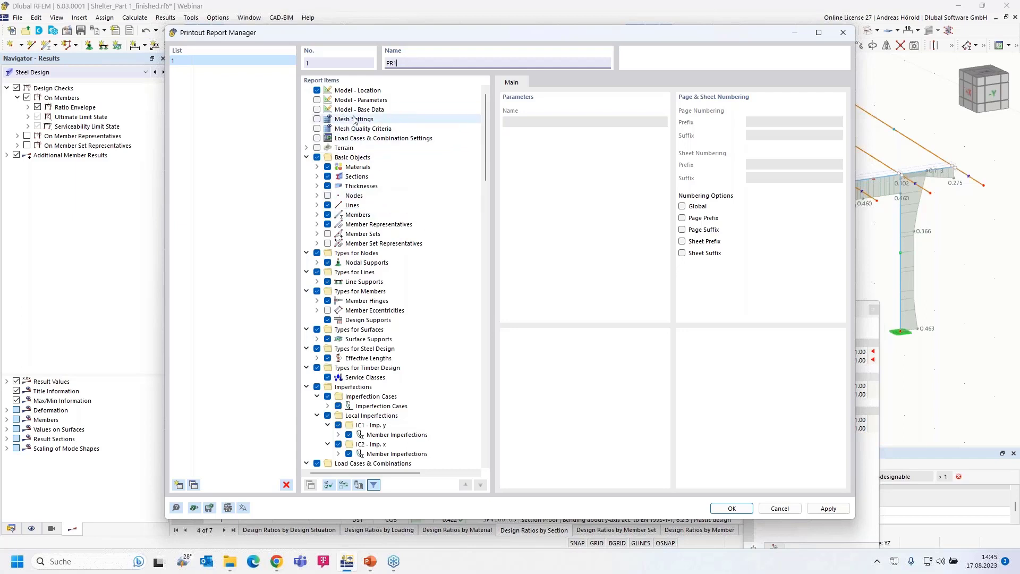
pyautogui.scroll(-6, 386, 248)
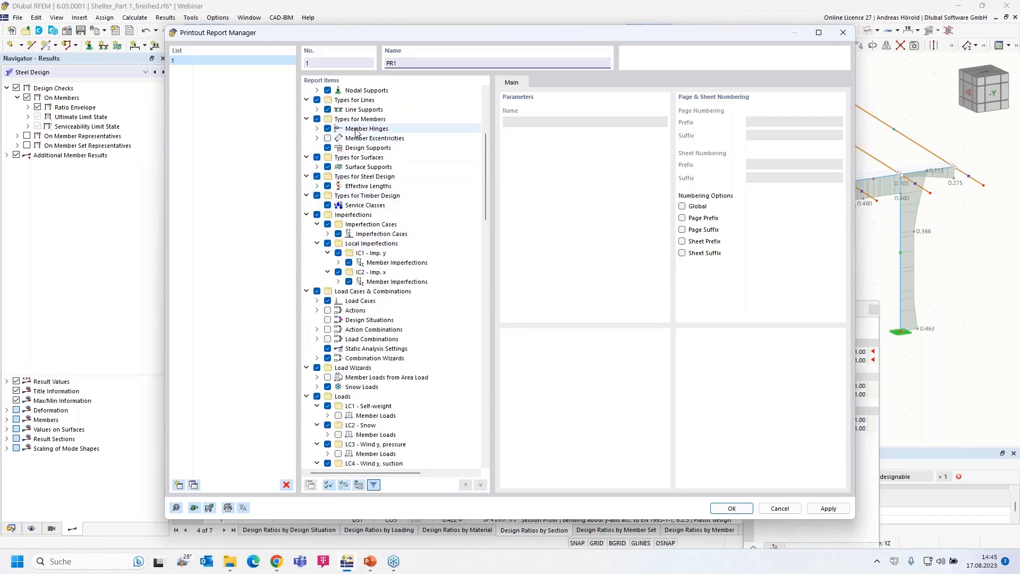
pyautogui.scroll(-3, 356, 181)
pyautogui.scroll(-5, 356, 182)
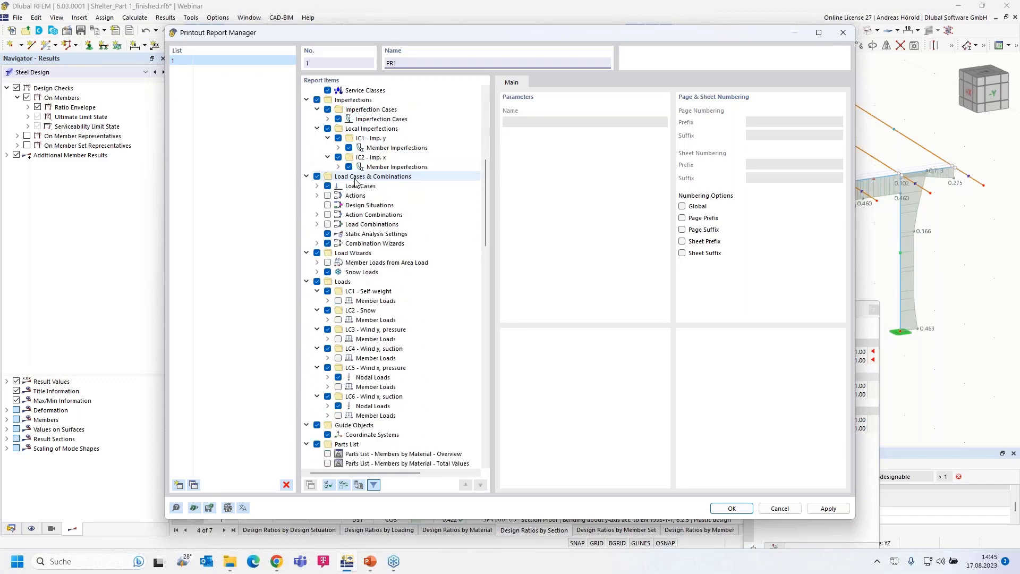
pyautogui.scroll(-3, 356, 182)
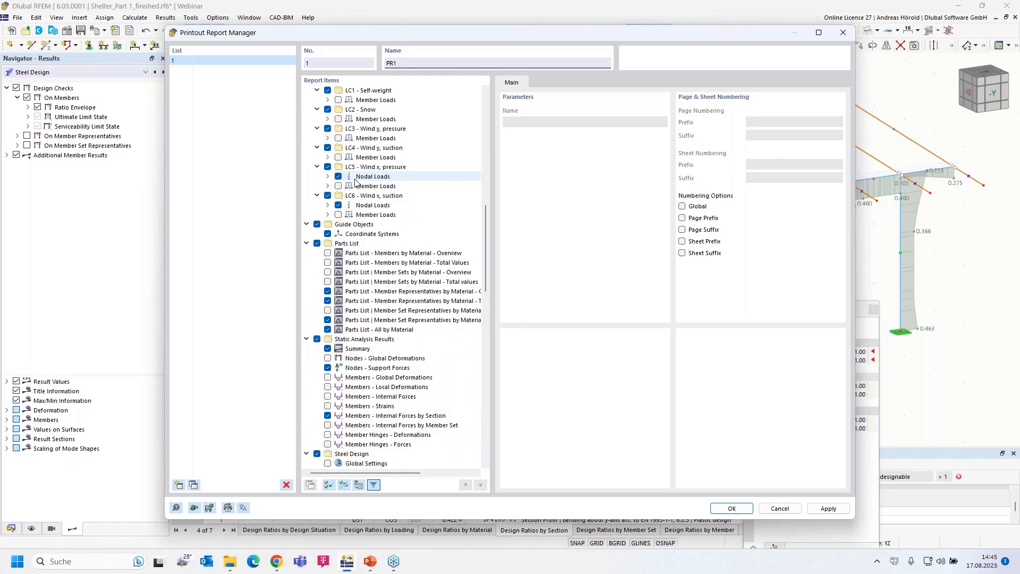
pyautogui.scroll(4, 356, 181)
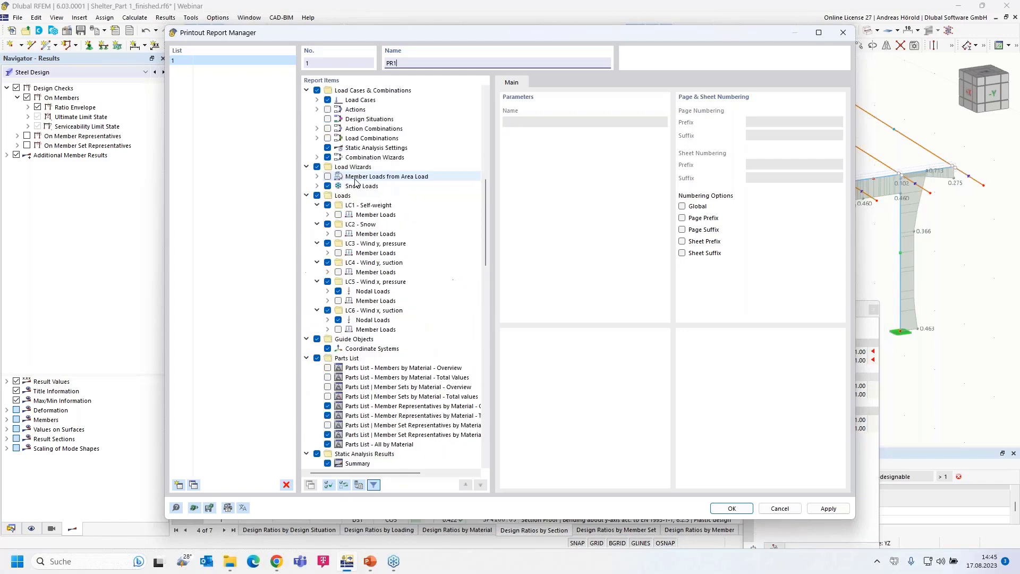
pyautogui.click(338, 215)
pyautogui.click(338, 233)
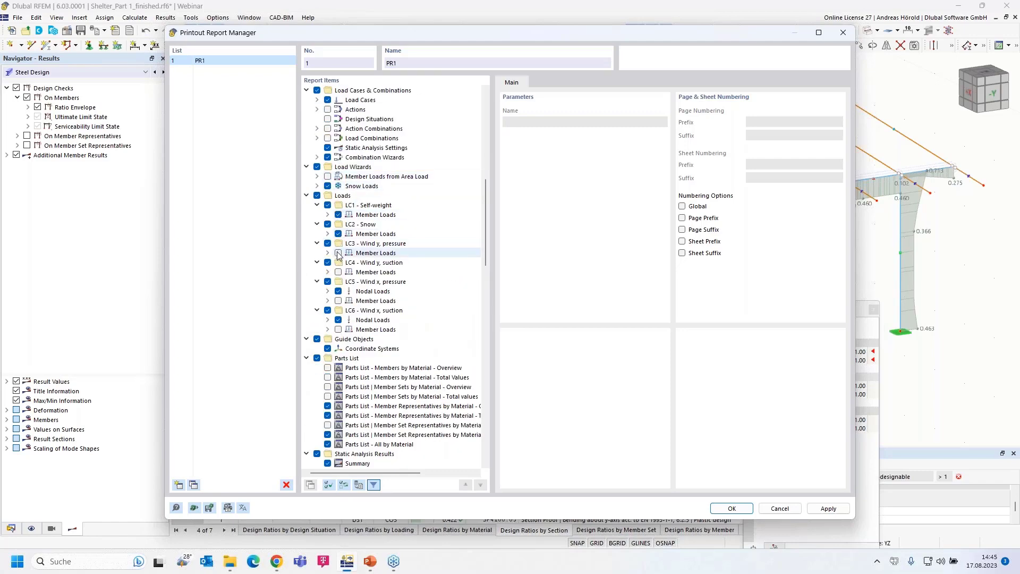
pyautogui.click(338, 272)
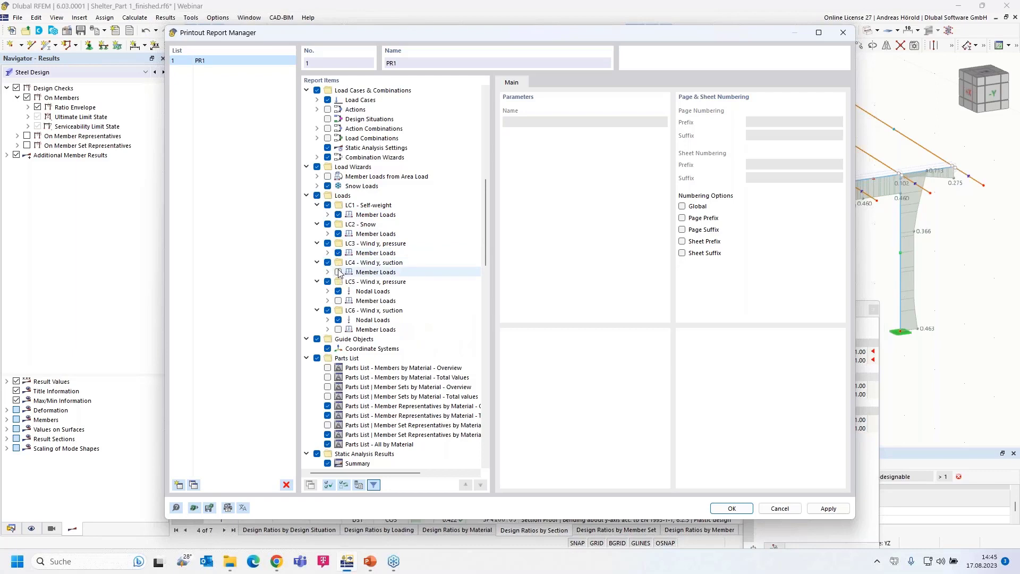
pyautogui.click(338, 301)
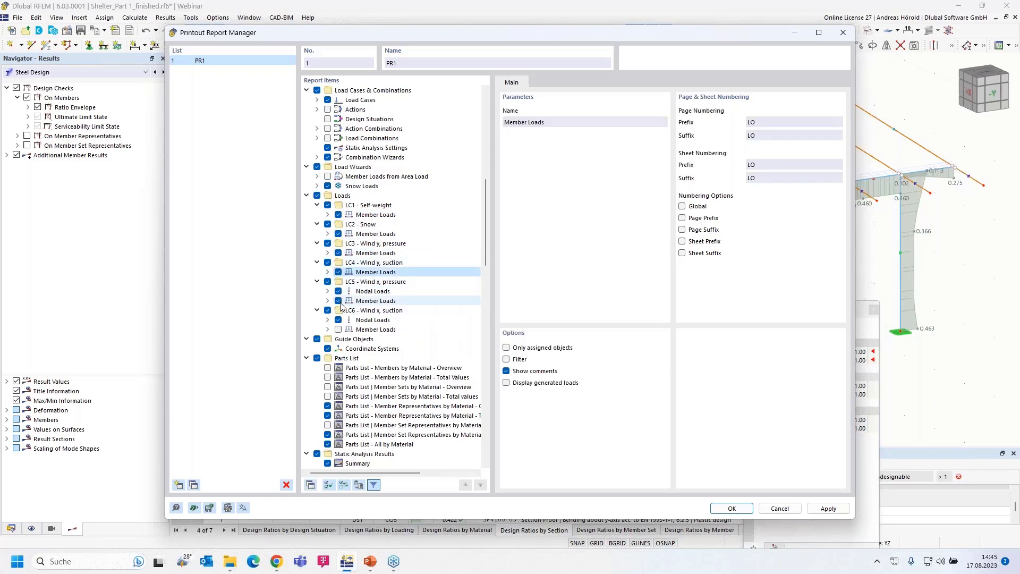
pyautogui.click(337, 330)
# - In the report's parts list, include the Members by Material overview and total values, and exclude the member and member set representatives
pyautogui.scroll(-3, 405, 332)
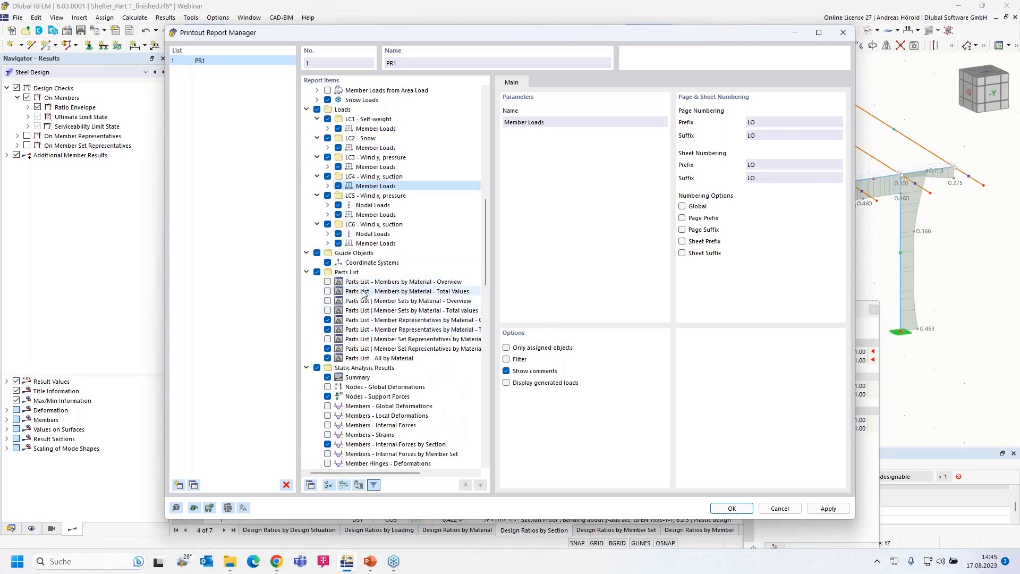
pyautogui.click(327, 282)
pyautogui.click(328, 291)
pyautogui.click(327, 319)
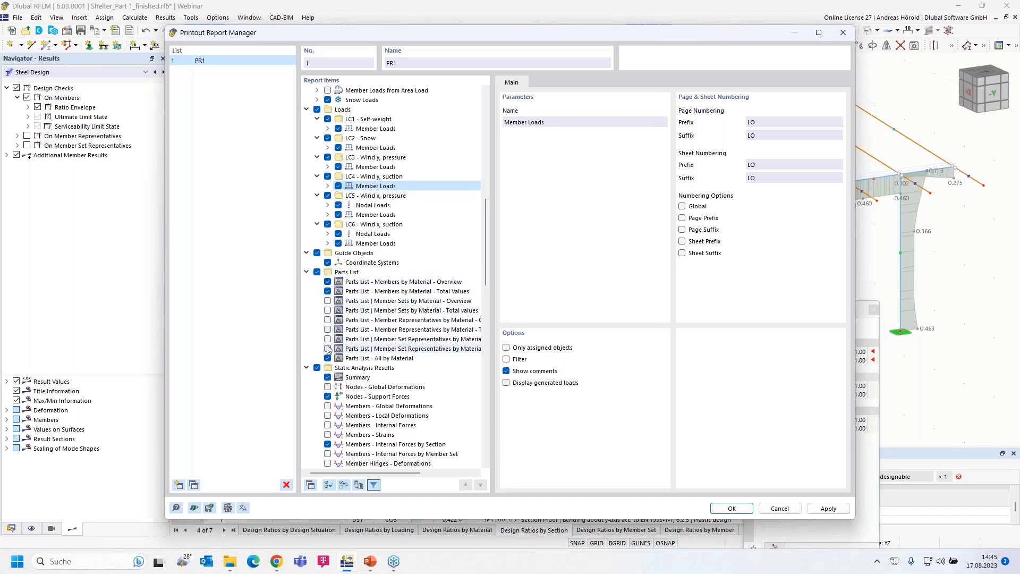
pyautogui.scroll(-3, 364, 349)
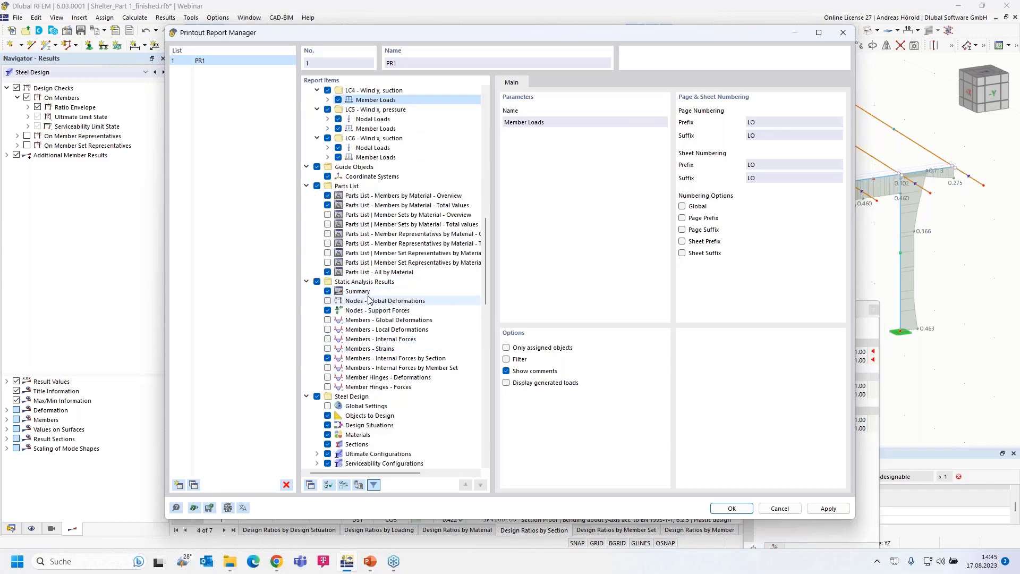
# - In the report's steel design results, exclude design ratios on members by member set and member, and on member representatives by design situation, loading and material
pyautogui.scroll(-5, 371, 300)
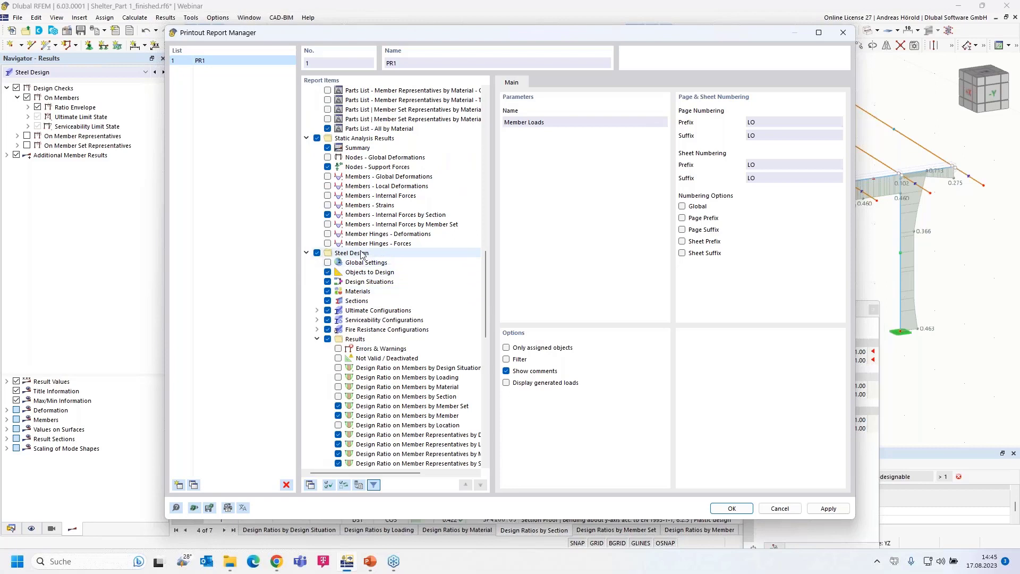
pyautogui.scroll(-5, 374, 258)
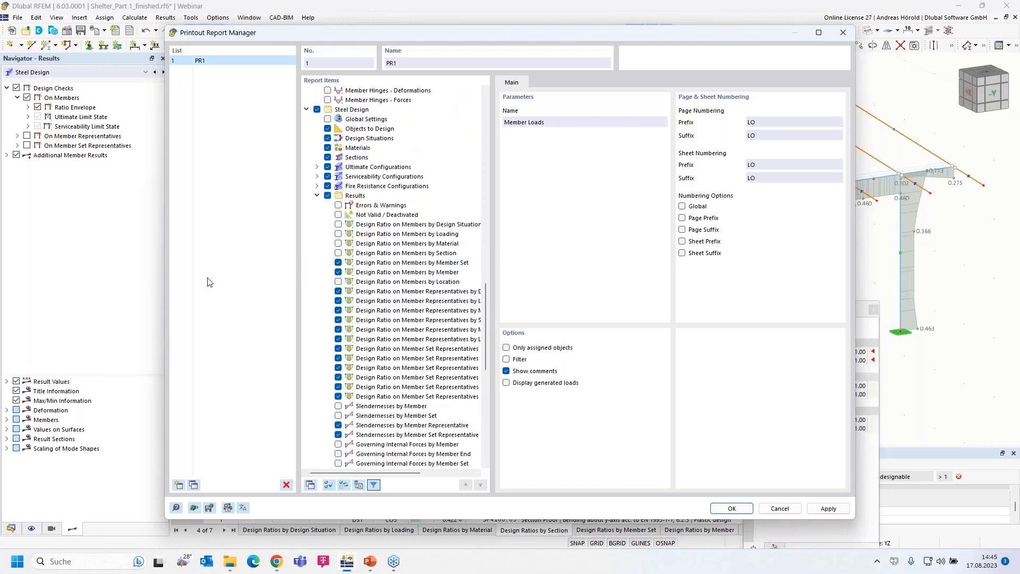
pyautogui.moveTo(163, 278); pyautogui.dragTo(29, 278)
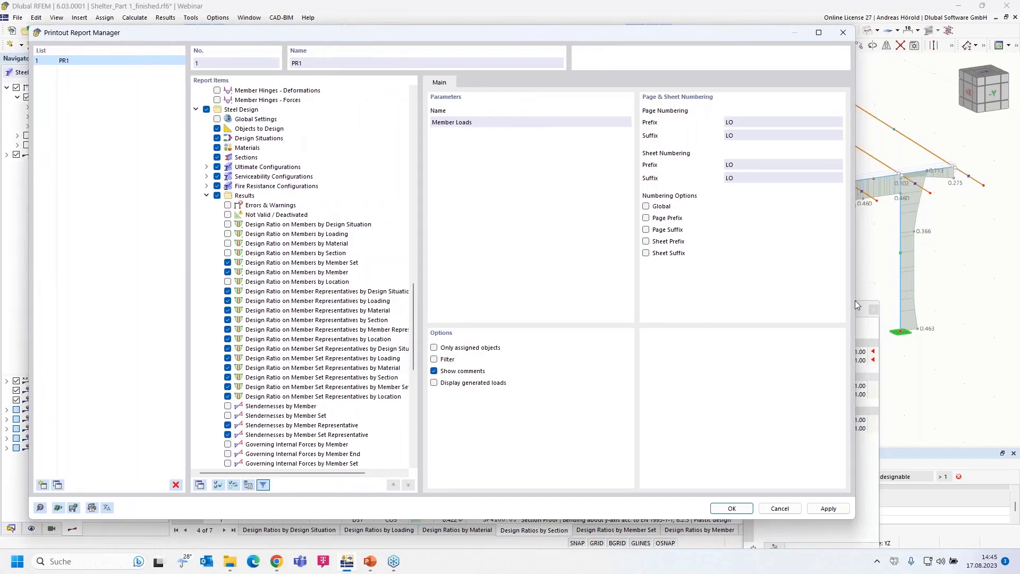
pyautogui.moveTo(856, 300); pyautogui.dragTo(980, 270)
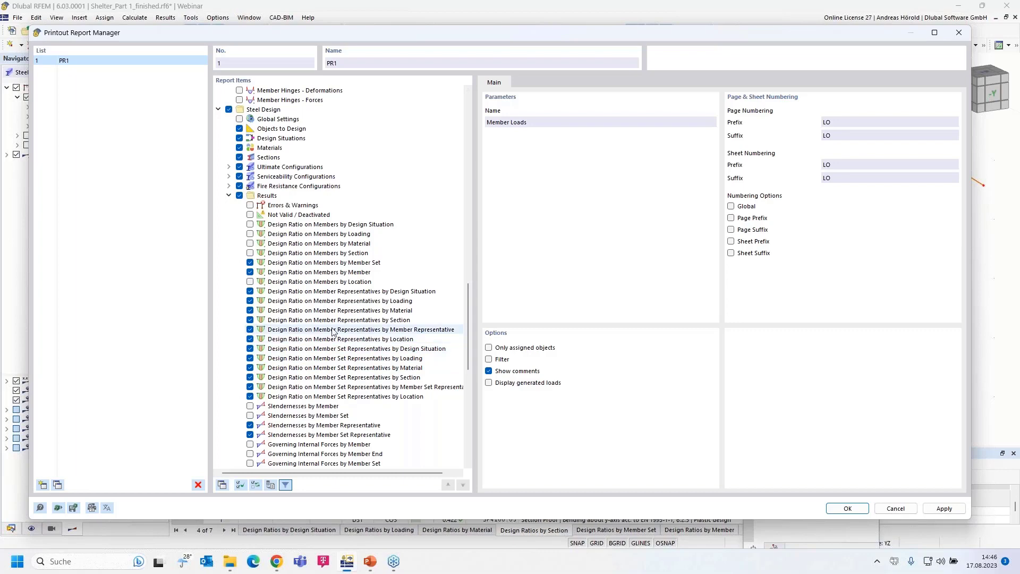
pyautogui.click(250, 301)
pyautogui.click(249, 291)
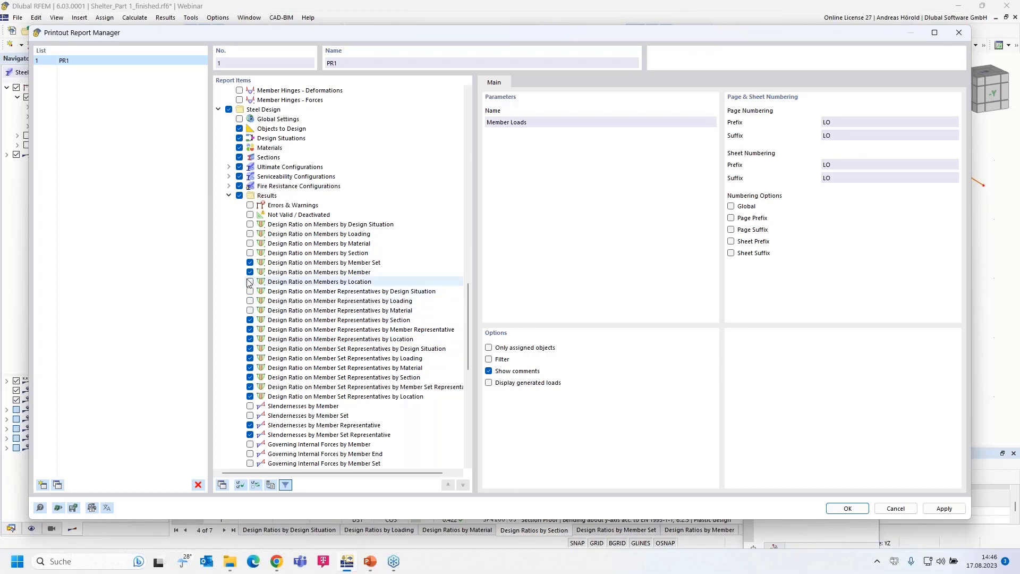
pyautogui.click(250, 272)
pyautogui.click(250, 263)
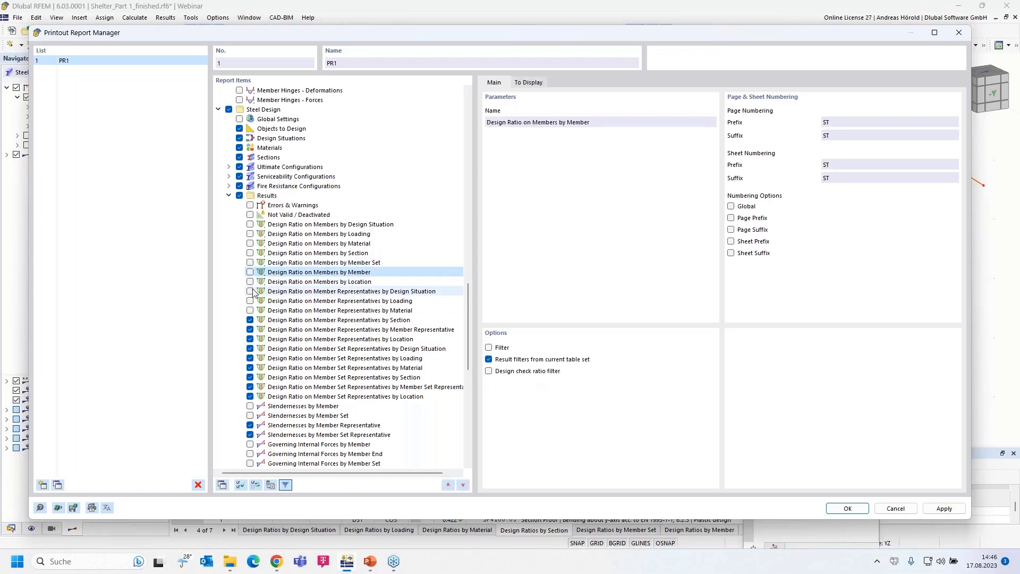
# - Exclude the remaining steel design ratios on member representatives and member set representatives from the report, keeping only those by section
pyautogui.click(250, 329)
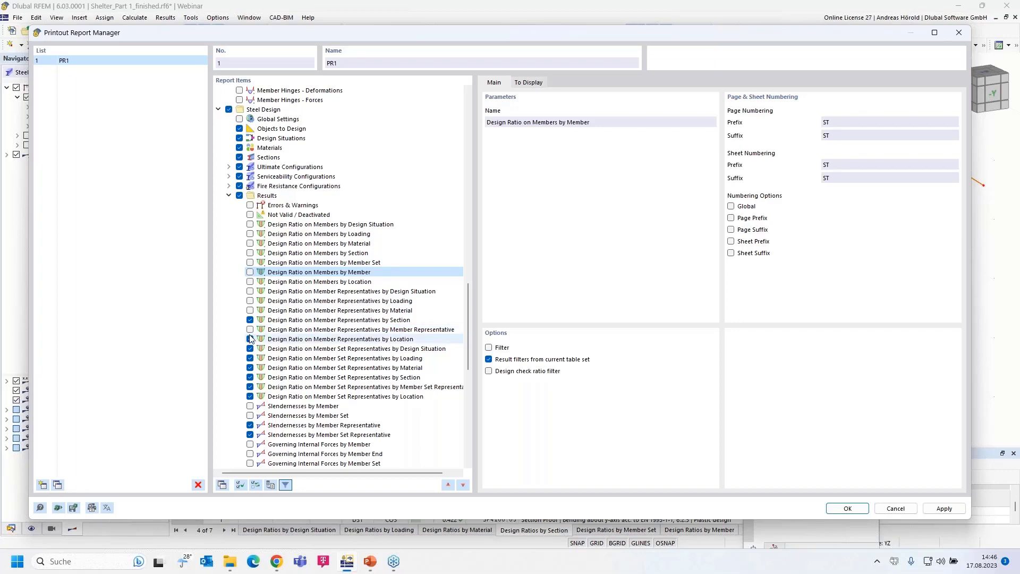
pyautogui.click(250, 338)
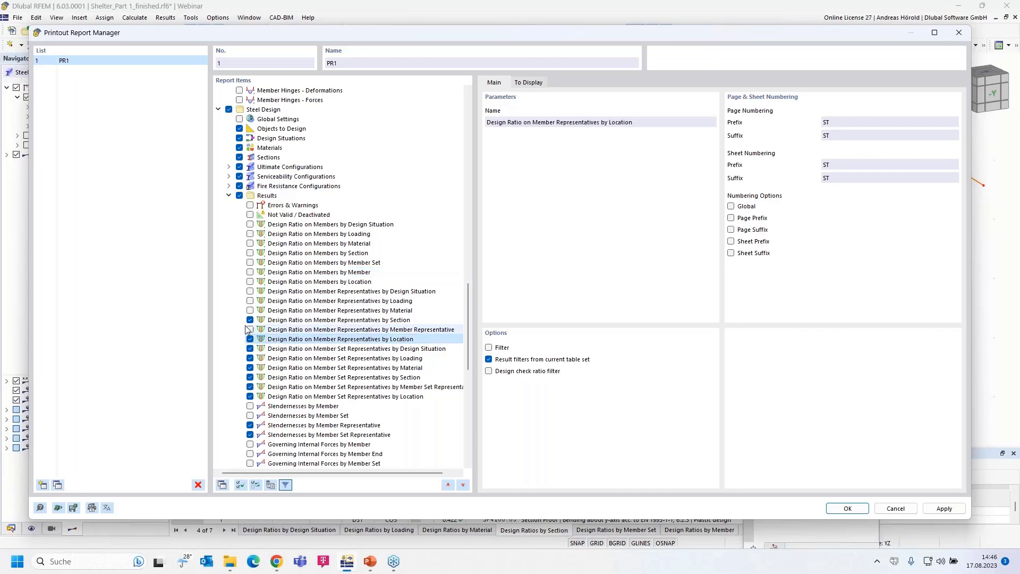
pyautogui.click(250, 349)
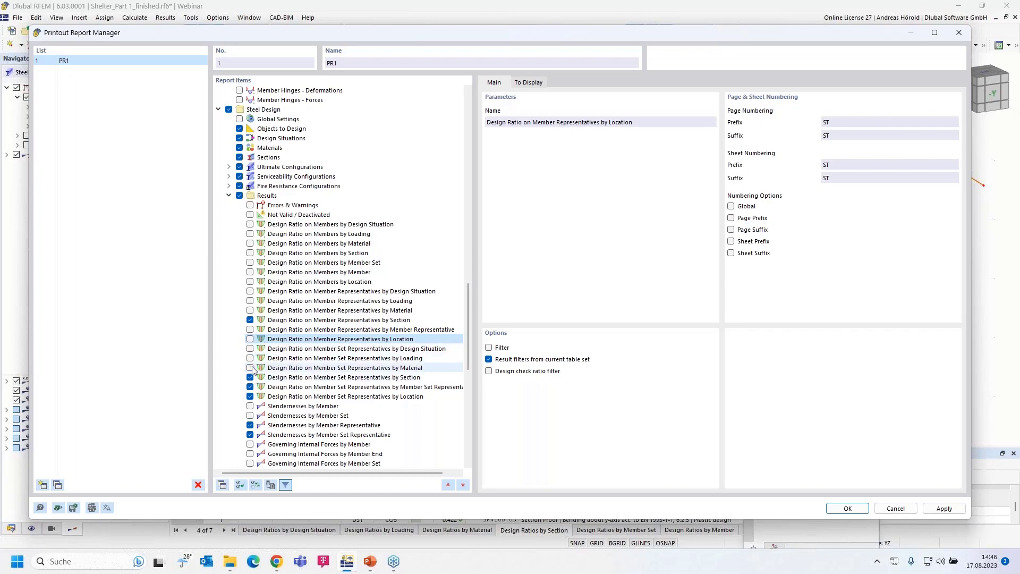
pyautogui.click(250, 387)
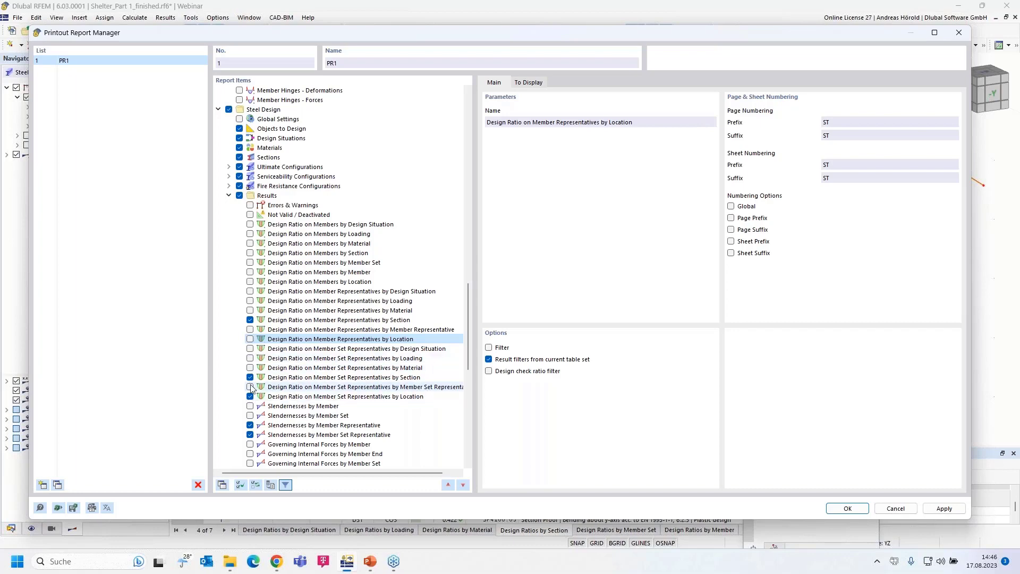
pyautogui.click(249, 397)
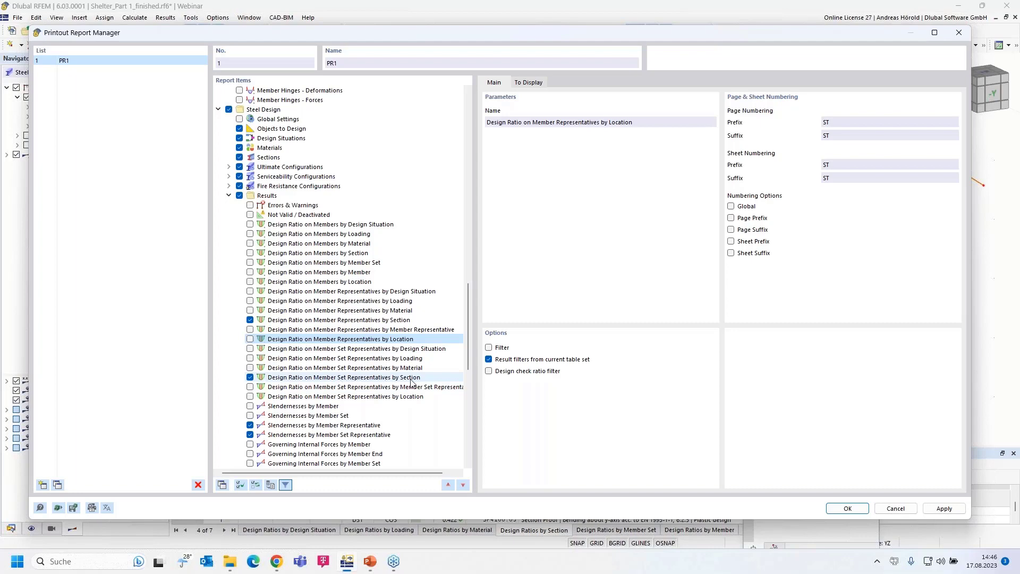
# - In the timber design results, exclude design ratios by member and all member representative ratios except by section, and accept the report contents
pyautogui.scroll(-10, 319, 404)
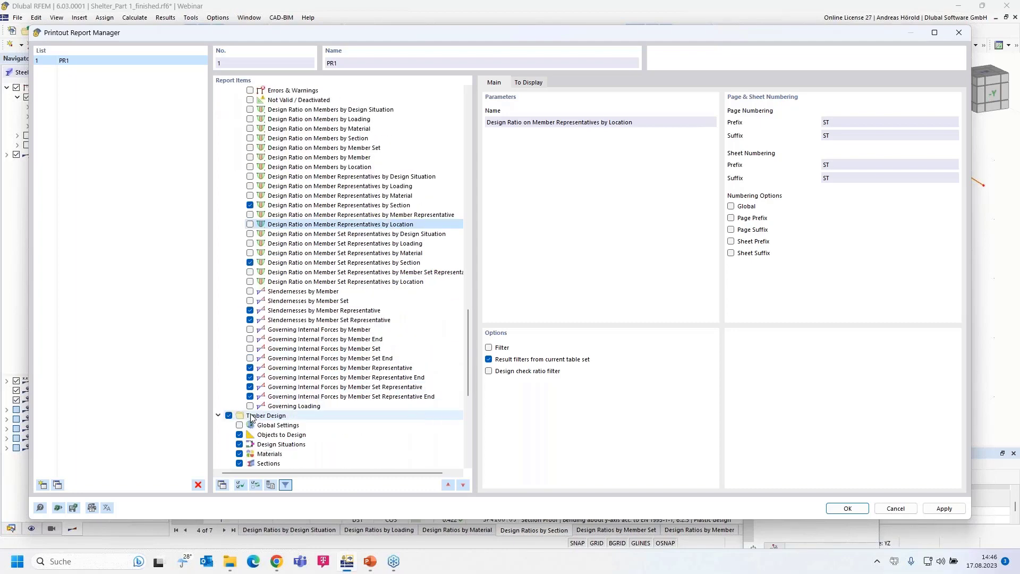
pyautogui.scroll(-3, 252, 418)
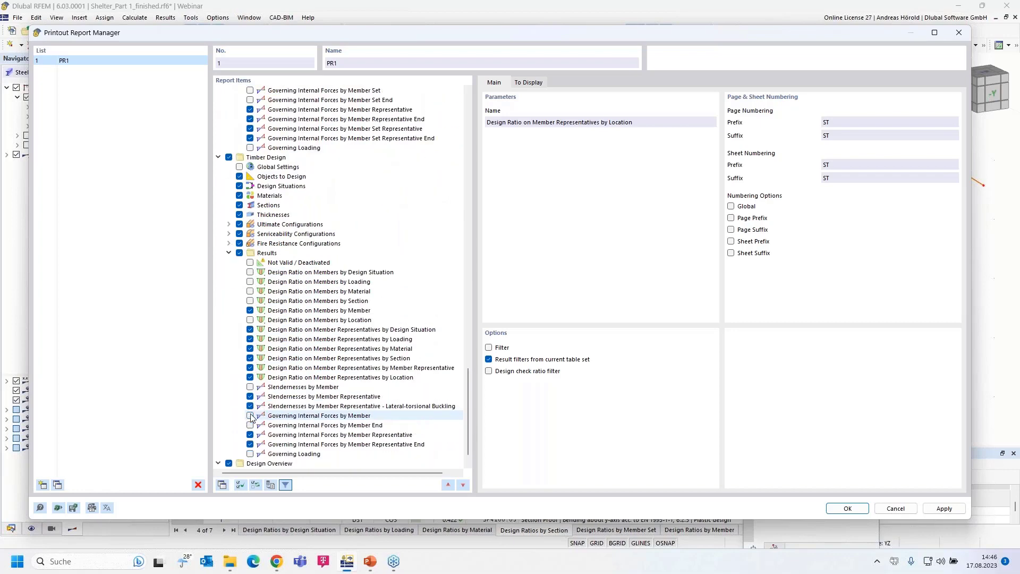
pyautogui.click(250, 310)
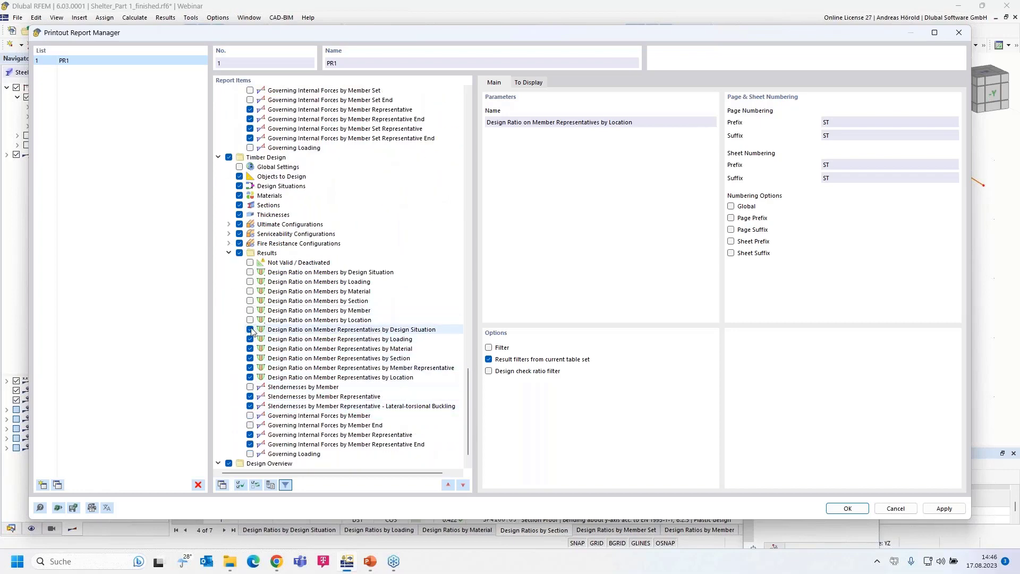
pyautogui.click(250, 339)
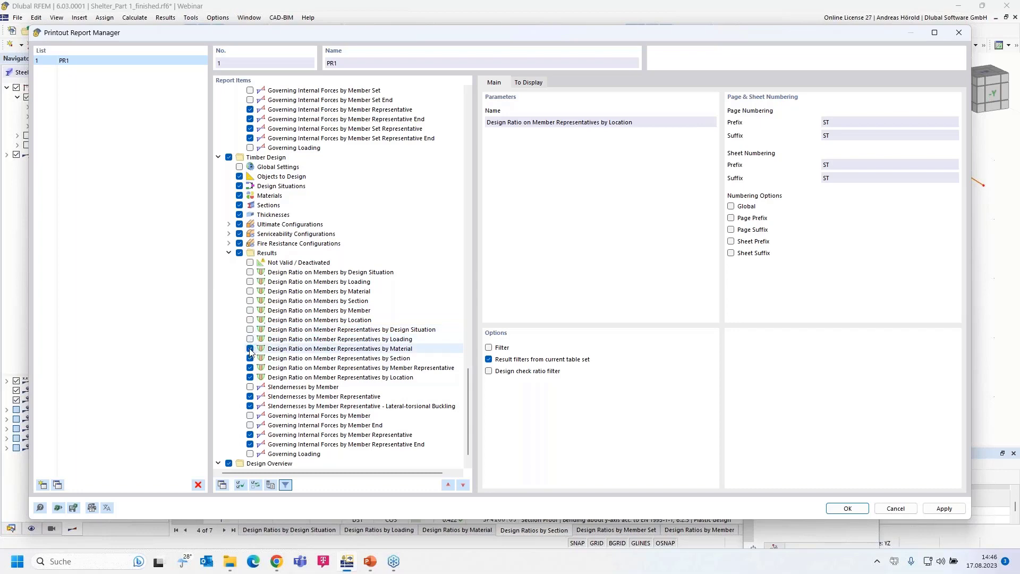
pyautogui.click(250, 349)
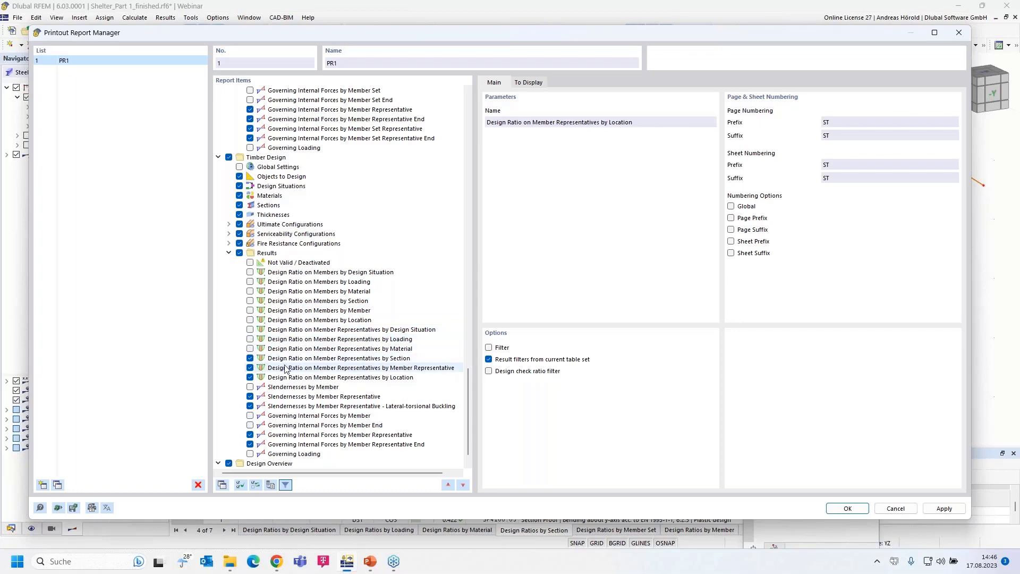
pyautogui.click(250, 378)
pyautogui.scroll(-1, 299, 370)
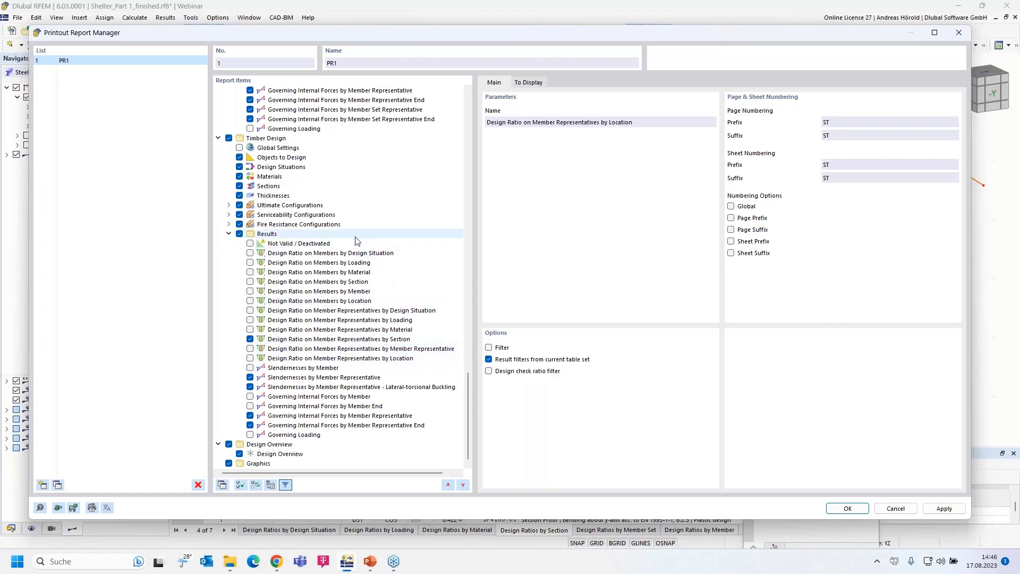
pyautogui.click(847, 508)
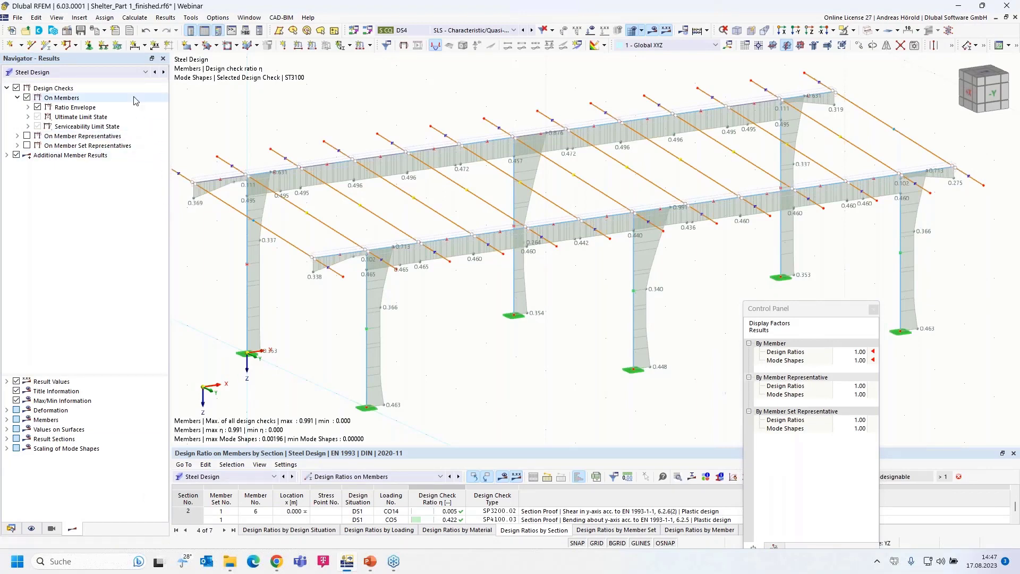
# - Display the timber design ratios on members, and send a graphic of the current window to printout report PR1
pyautogui.click(108, 74)
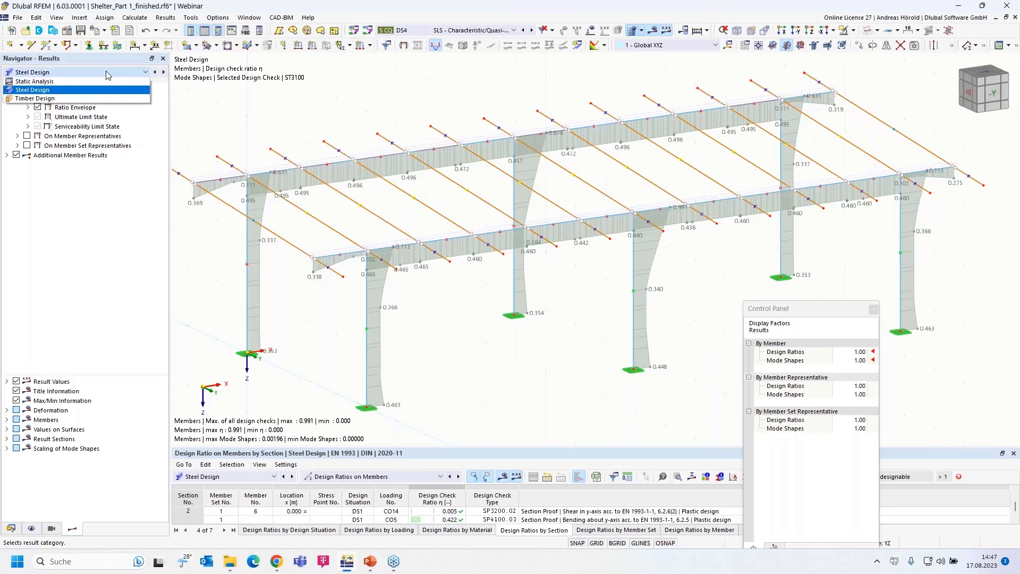
pyautogui.click(98, 99)
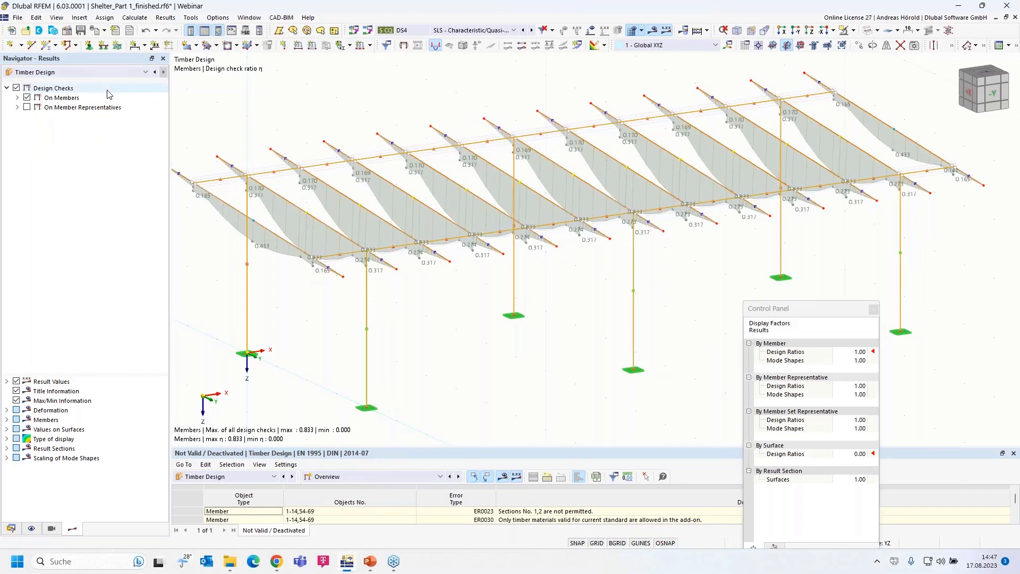
pyautogui.click(17, 98)
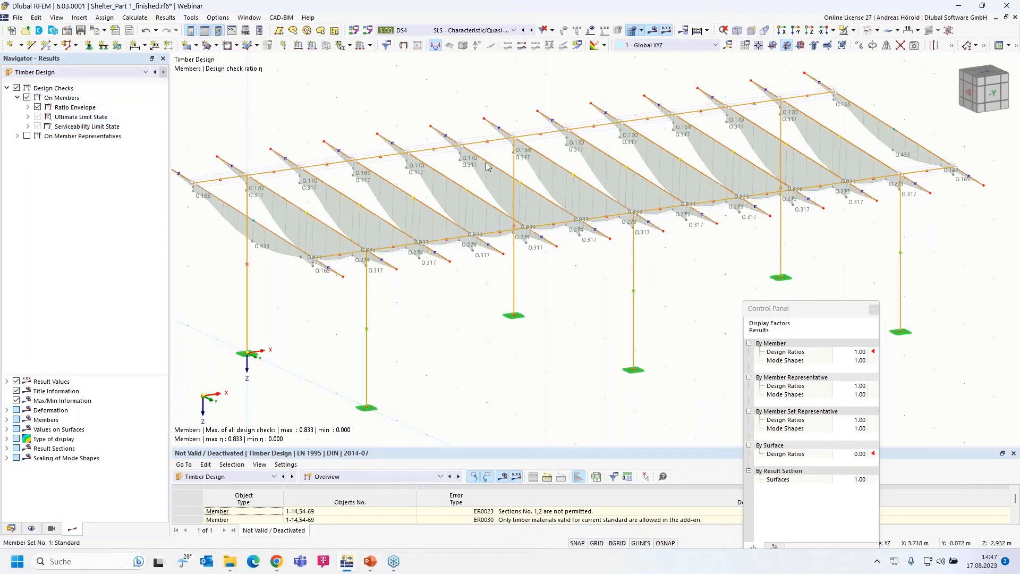
pyautogui.moveTo(502, 317); pyautogui.dragTo(519, 322, button='middle')
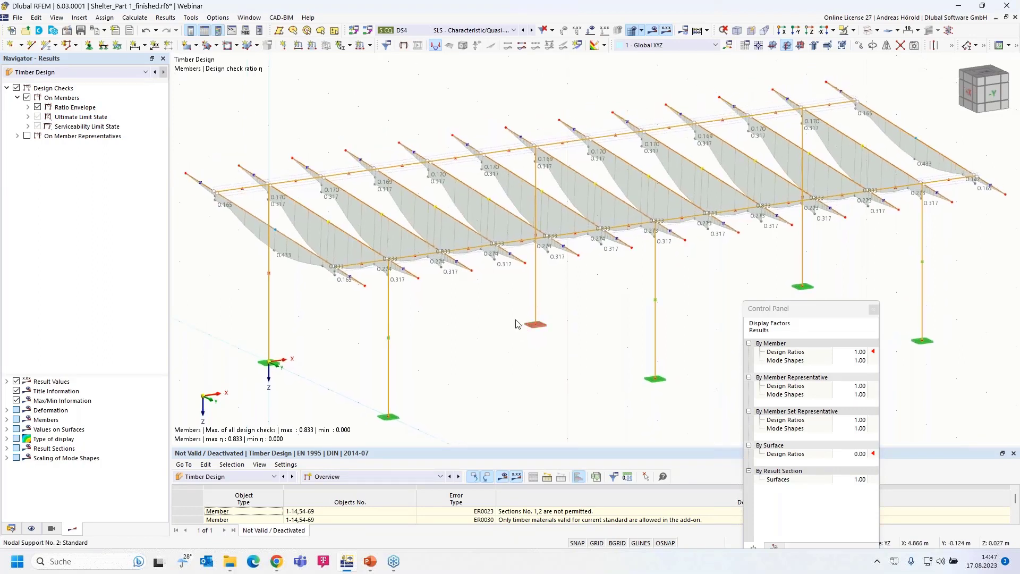
pyautogui.click(104, 31)
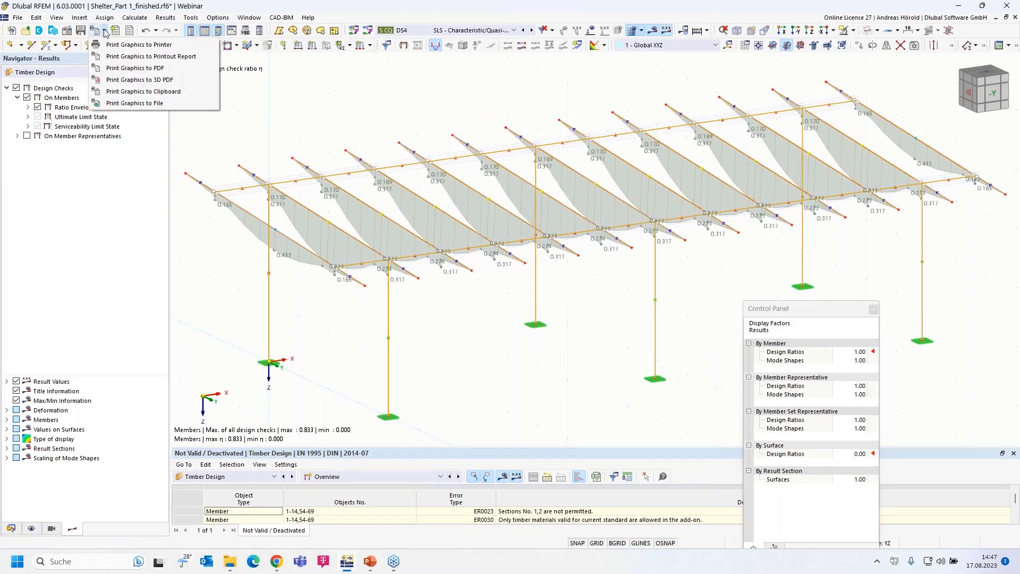
pyautogui.click(127, 57)
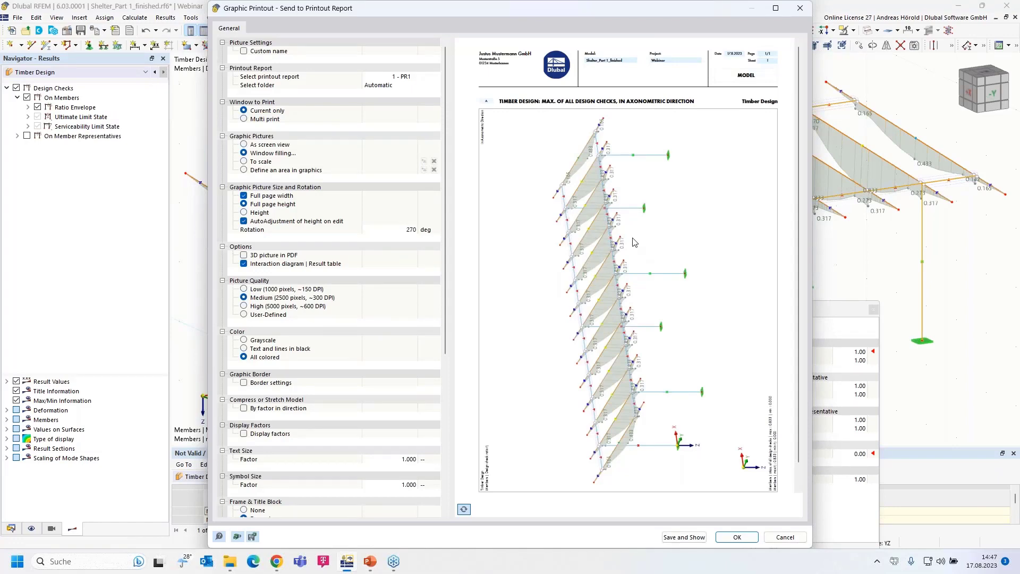
pyautogui.click(737, 537)
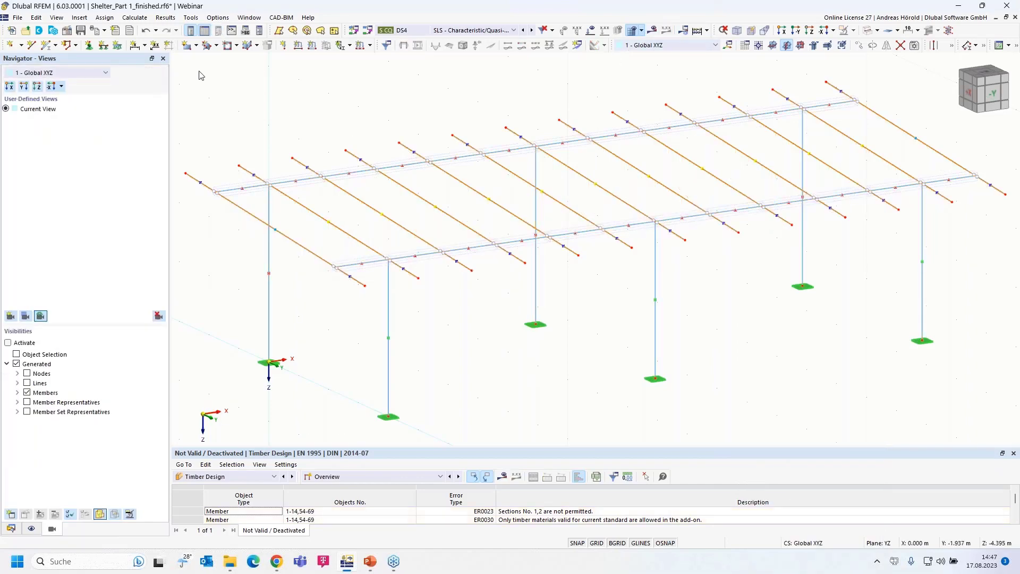
# - Set up a multi print of the model graphics for printout report PR1, and include all imperfections in the current view
pyautogui.click(105, 31)
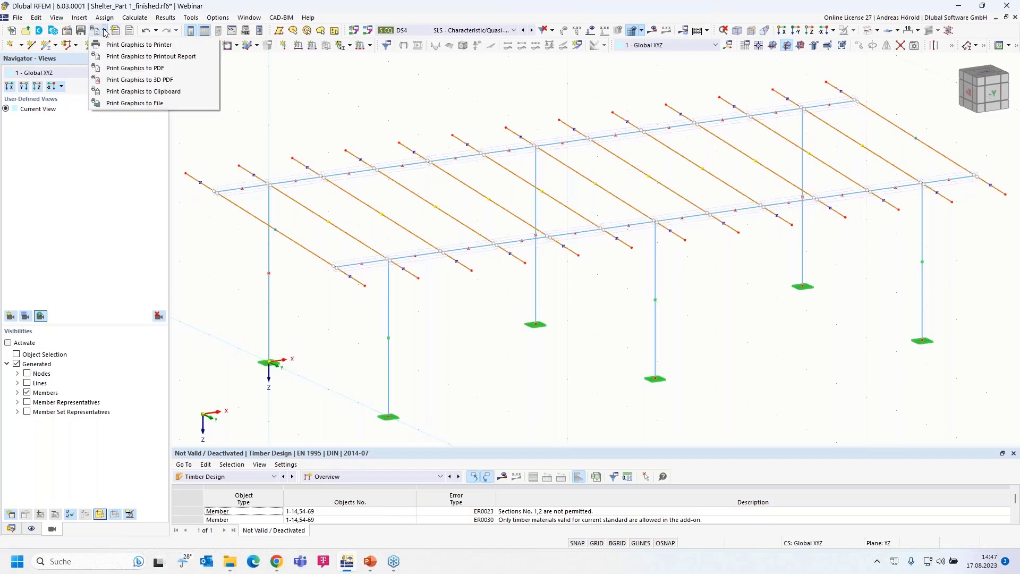
pyautogui.click(150, 57)
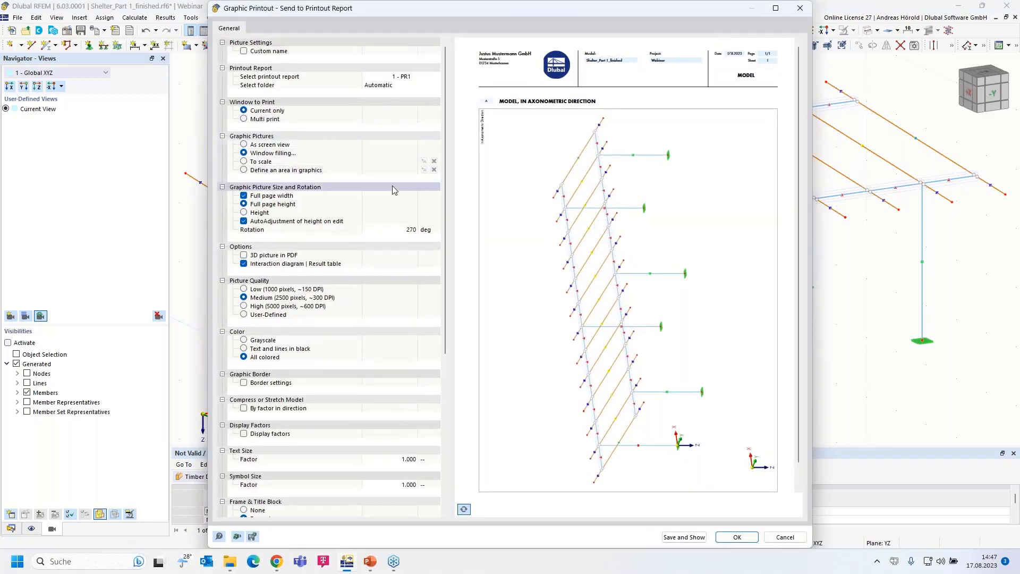
pyautogui.click(259, 123)
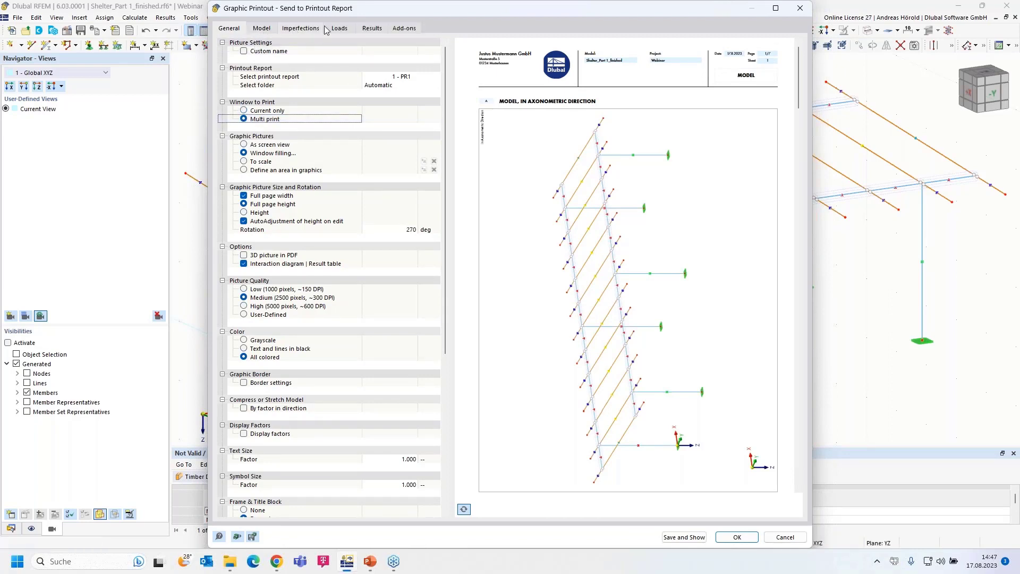
pyautogui.click(264, 31)
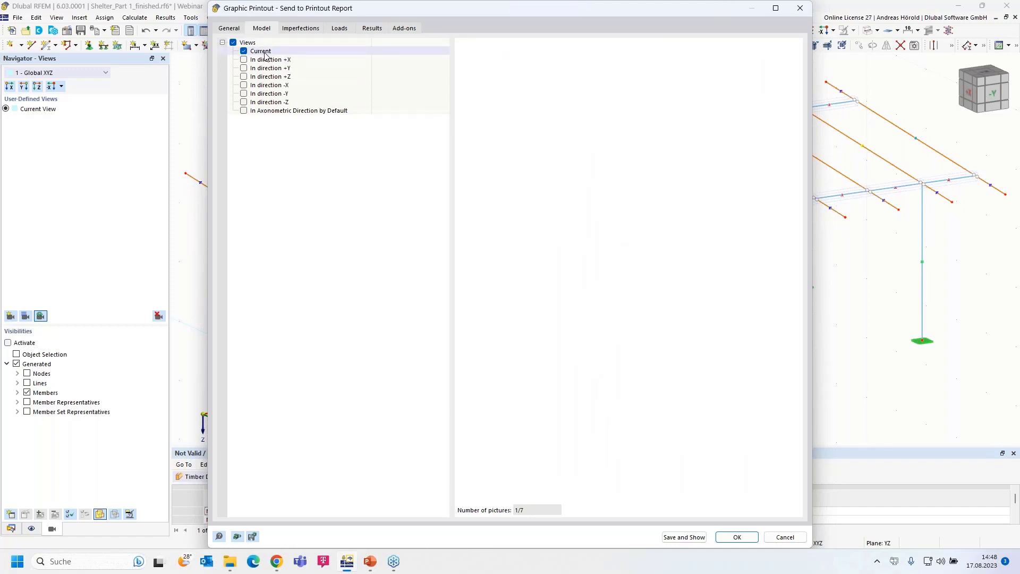
pyautogui.click(296, 29)
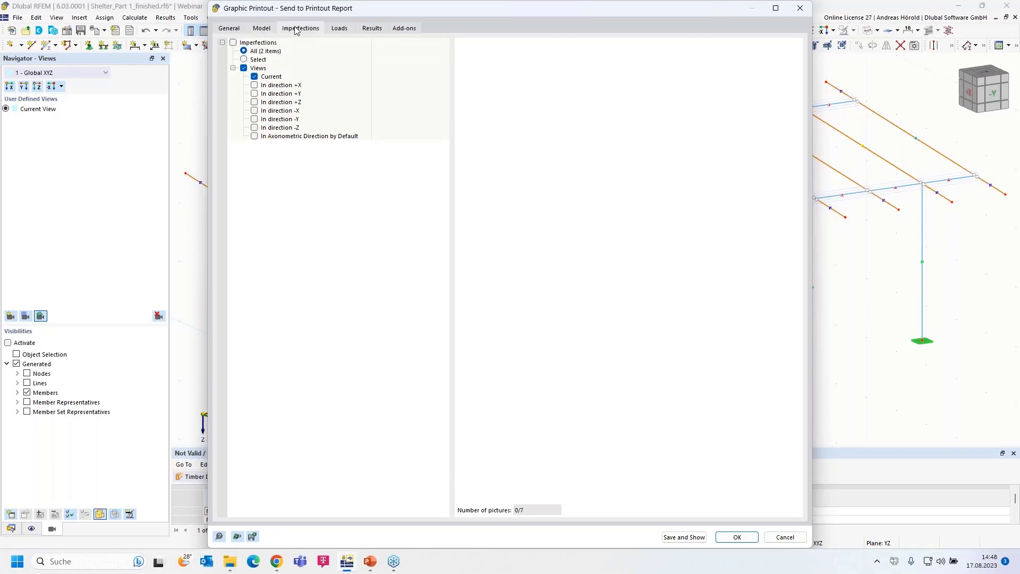
pyautogui.click(234, 43)
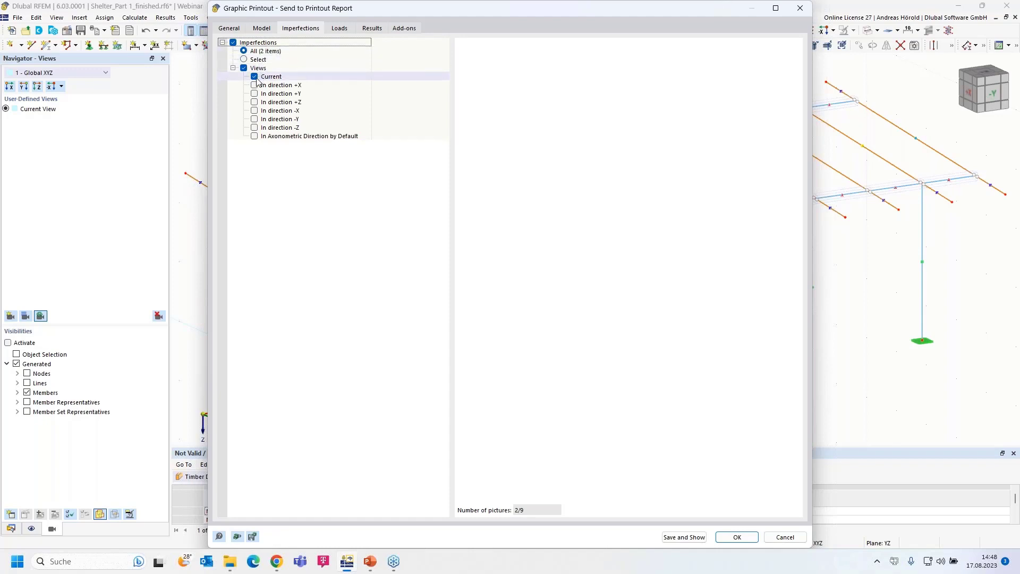
# - Use the selected load cases LC1 to LC6 for the multi print's load graphics
pyautogui.click(342, 30)
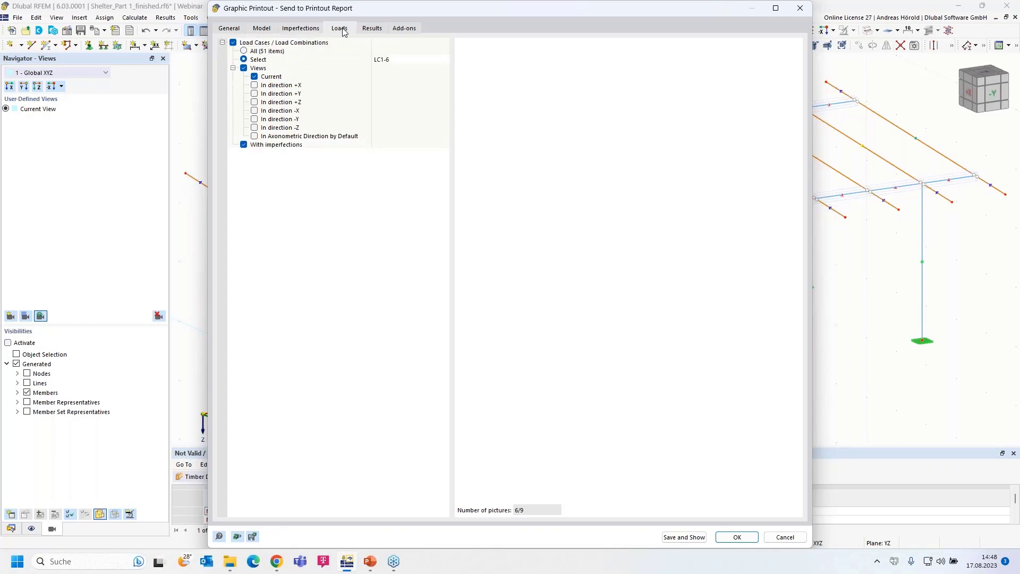
pyautogui.click(270, 58)
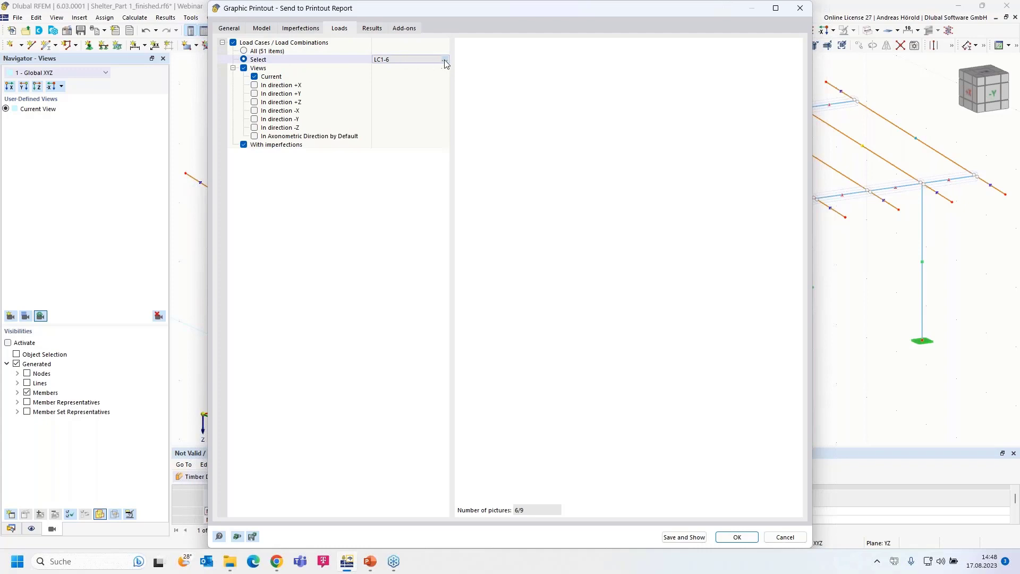
pyautogui.click(446, 61)
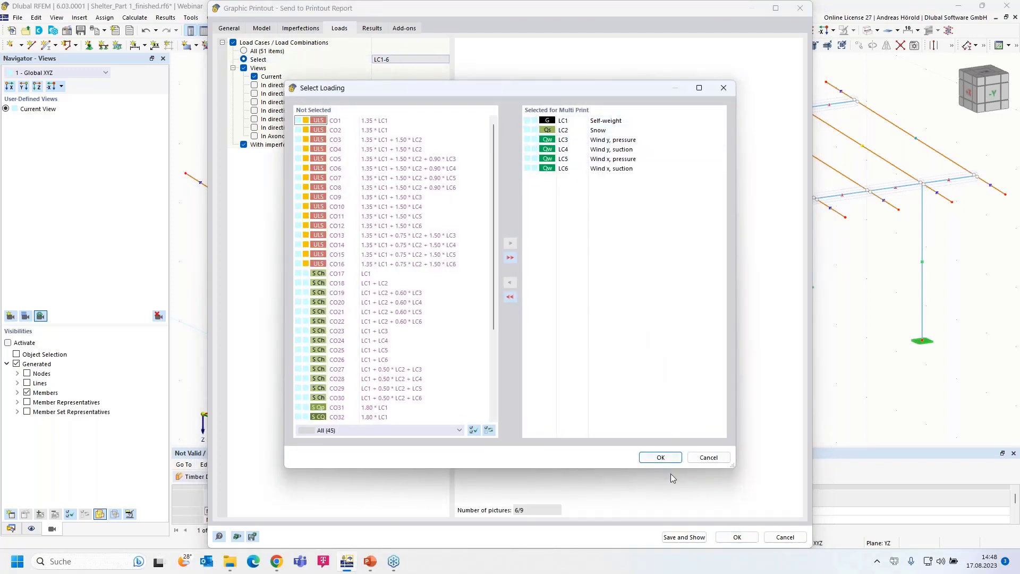
pyautogui.click(662, 457)
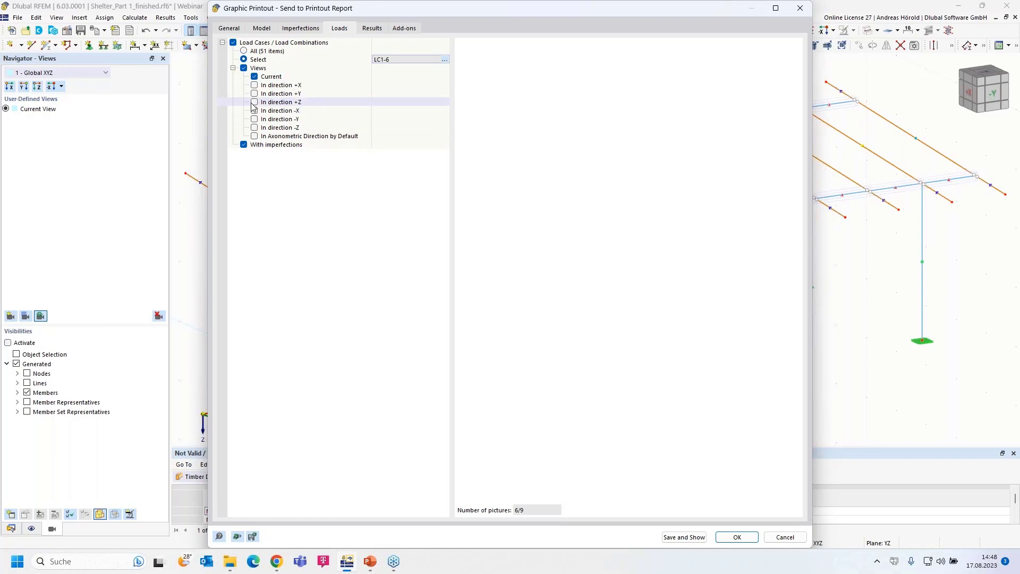
# - Leave imperfections out of the load graphics, and use only design situation DS1 for the multi print's result graphics
pyautogui.click(244, 145)
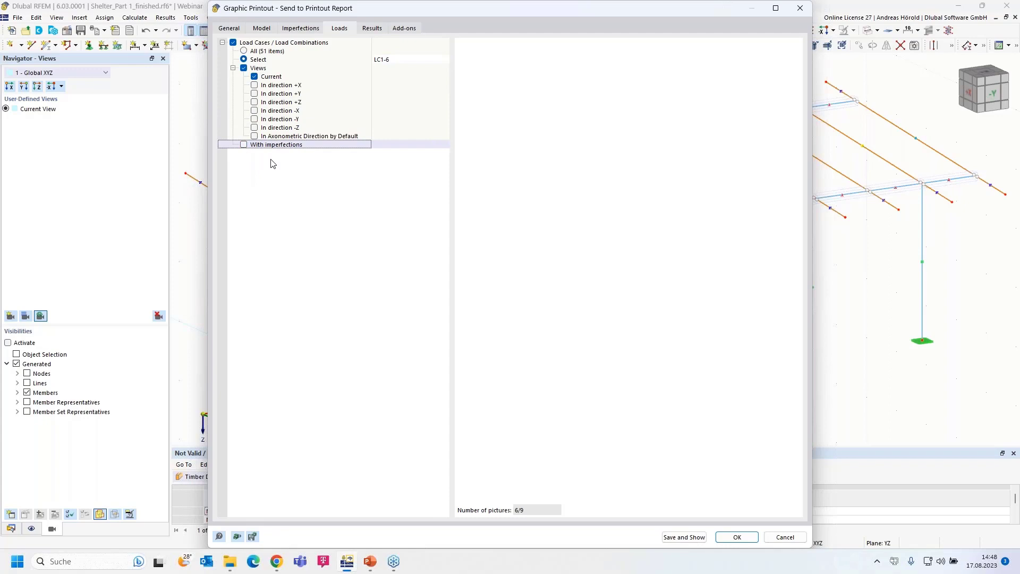
pyautogui.click(374, 29)
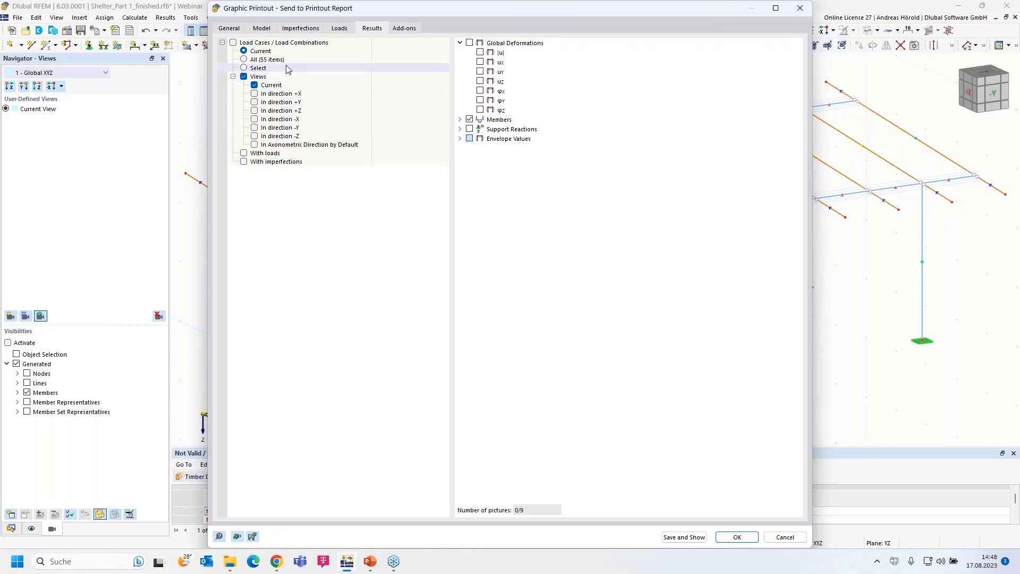
pyautogui.click(234, 44)
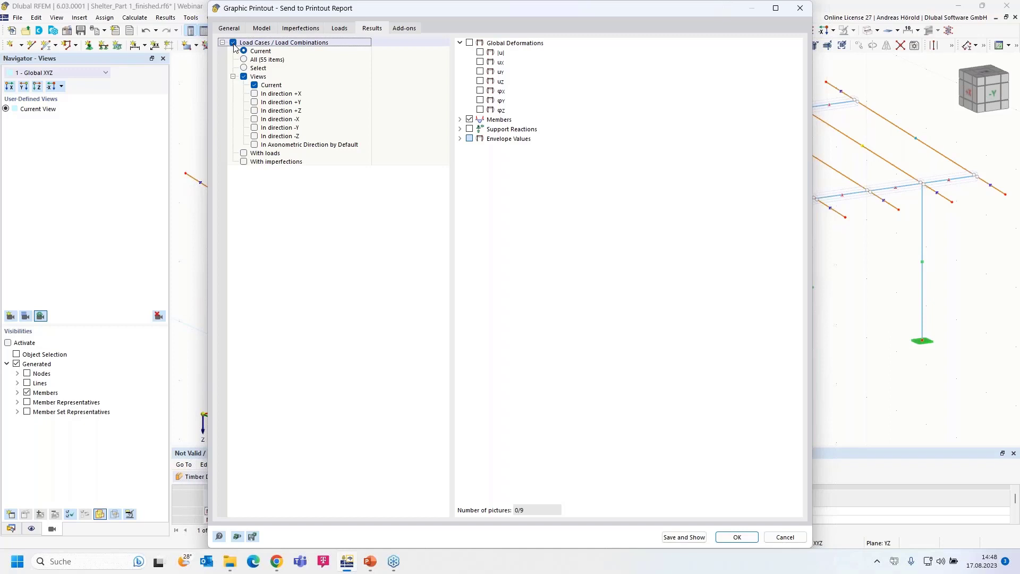
pyautogui.click(243, 68)
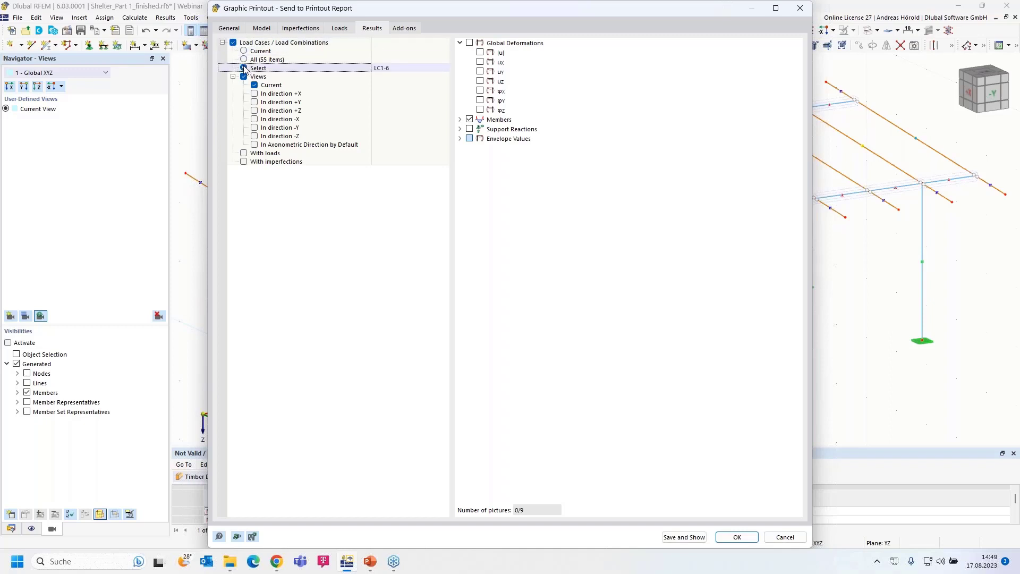
pyautogui.click(388, 68)
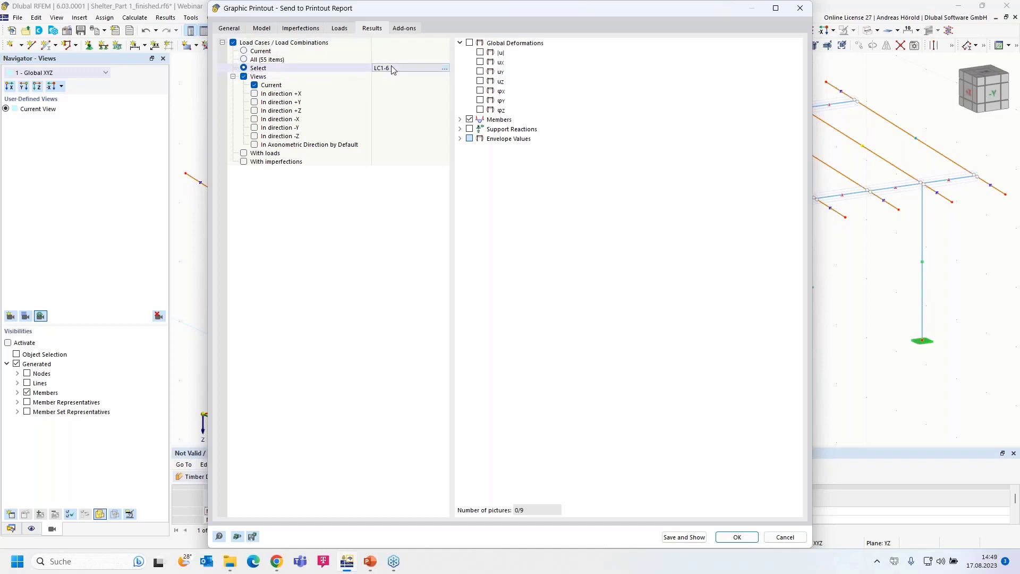
pyautogui.click(445, 68)
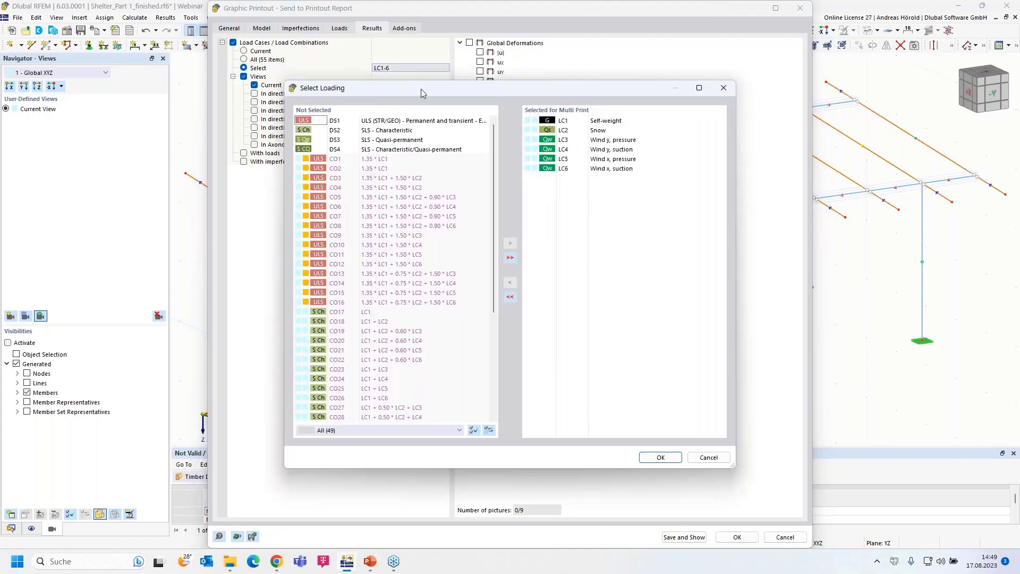
pyautogui.click(510, 297)
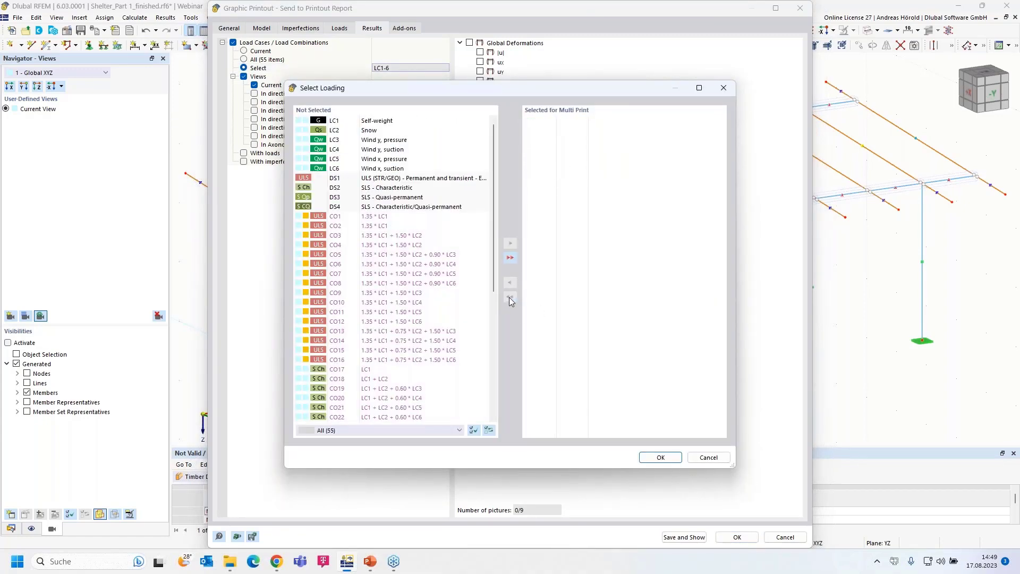
pyautogui.click(382, 178)
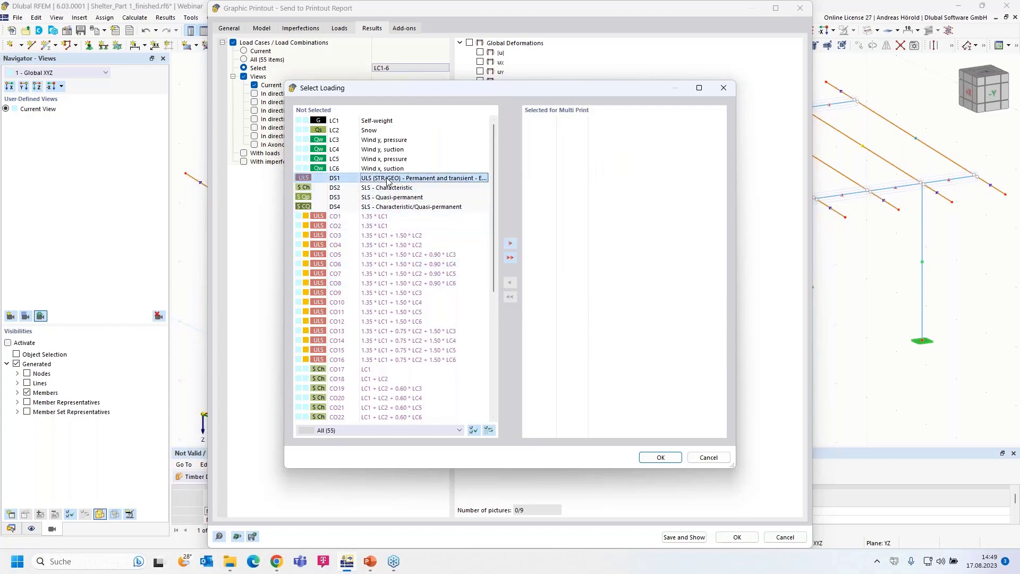
pyautogui.click(510, 243)
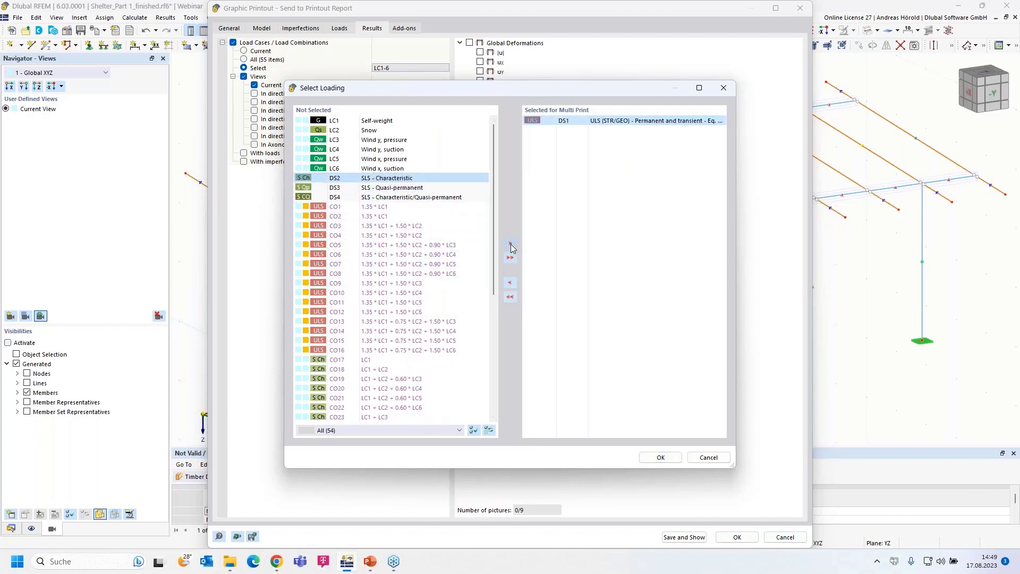
pyautogui.click(659, 458)
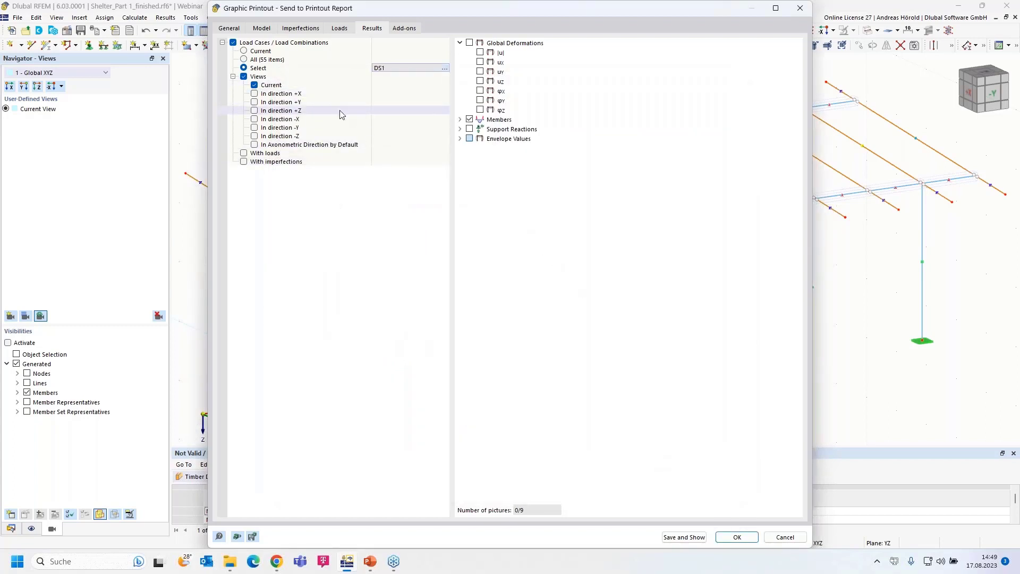
# - Include the member internal forces N, Vy, Vz, My and Mz in the multi print's result graphics
pyautogui.click(460, 120)
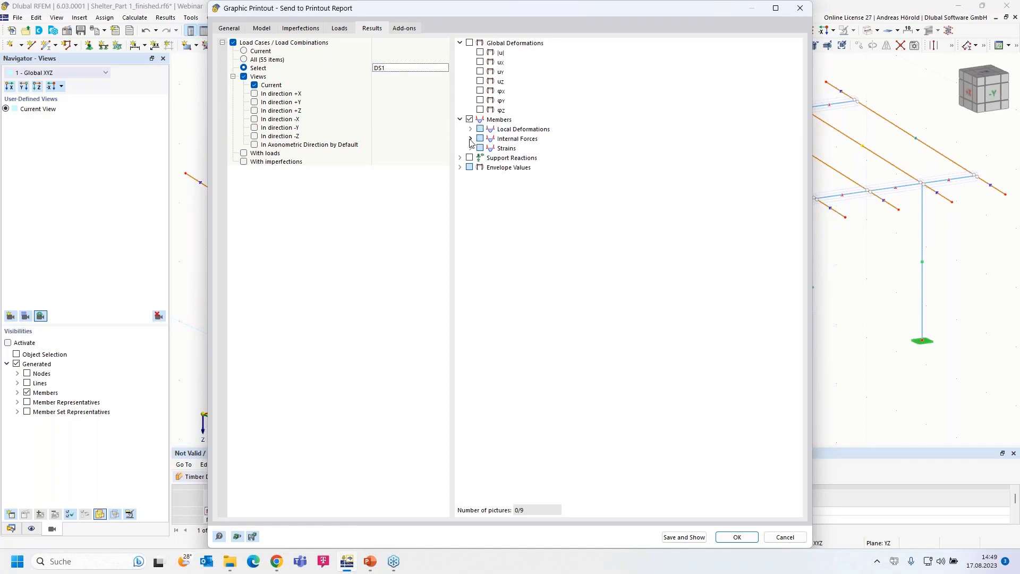
pyautogui.click(471, 138)
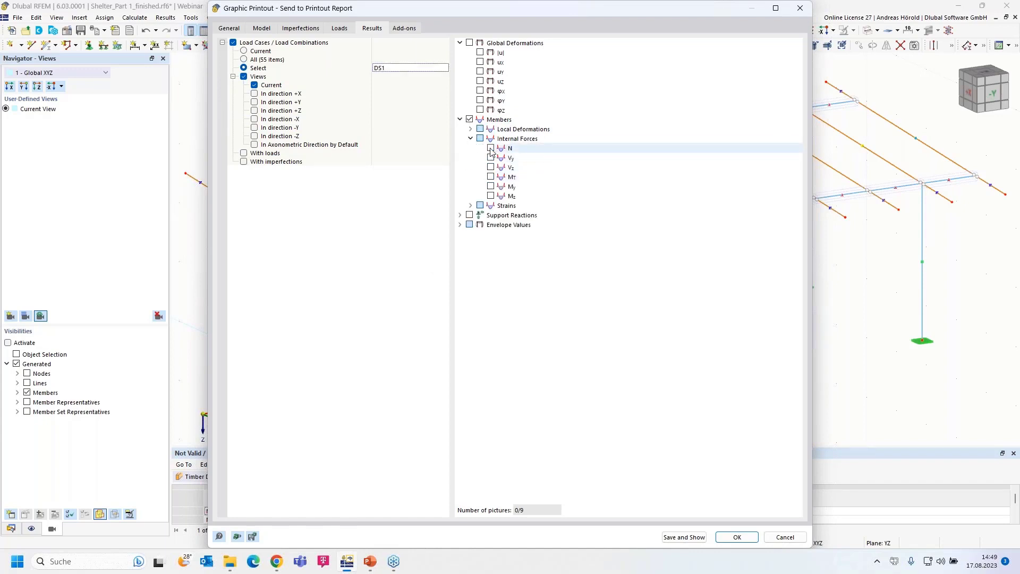
pyautogui.click(490, 149)
pyautogui.click(491, 158)
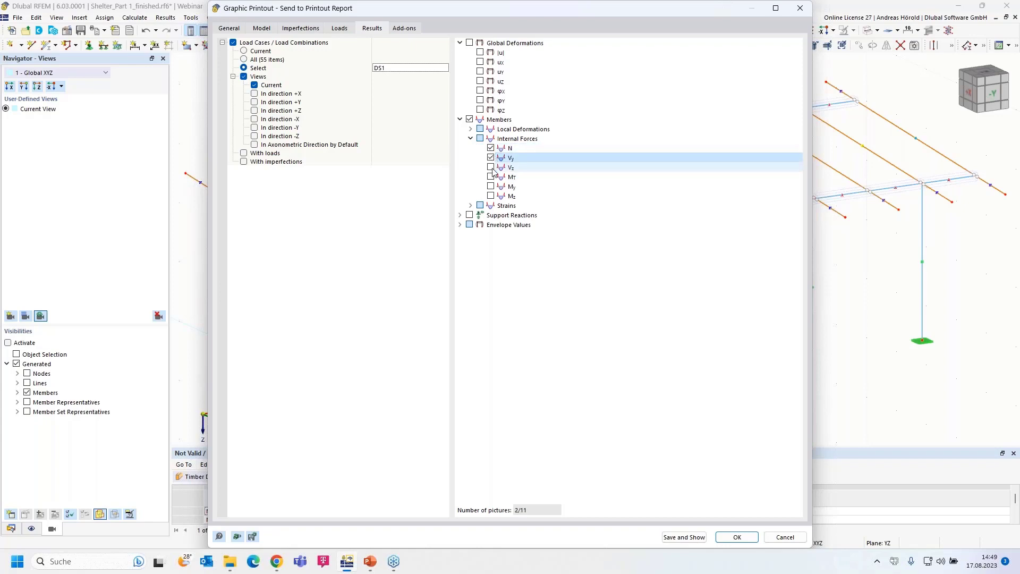
pyautogui.click(493, 168)
pyautogui.click(490, 167)
pyautogui.click(490, 186)
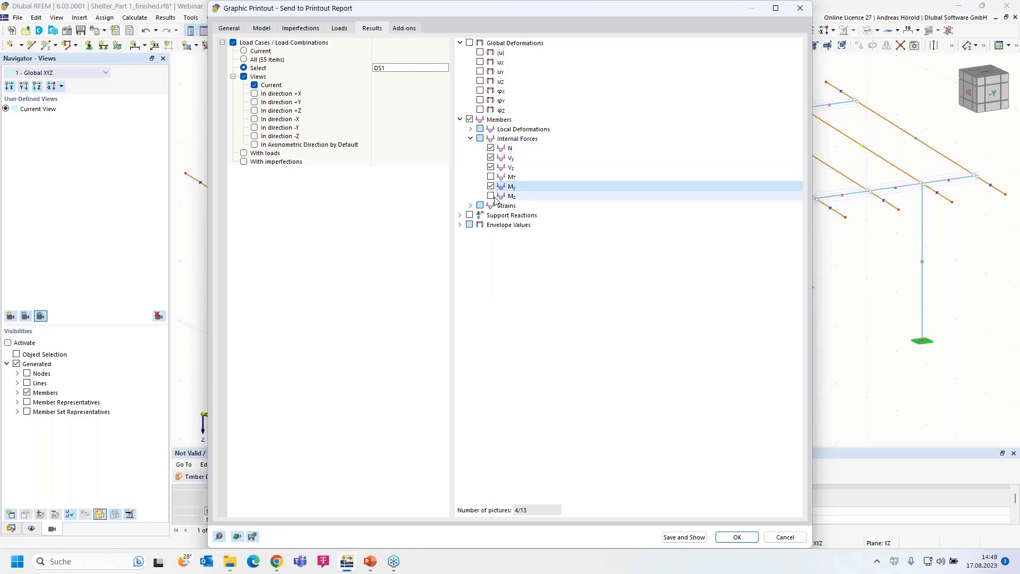
pyautogui.click(491, 197)
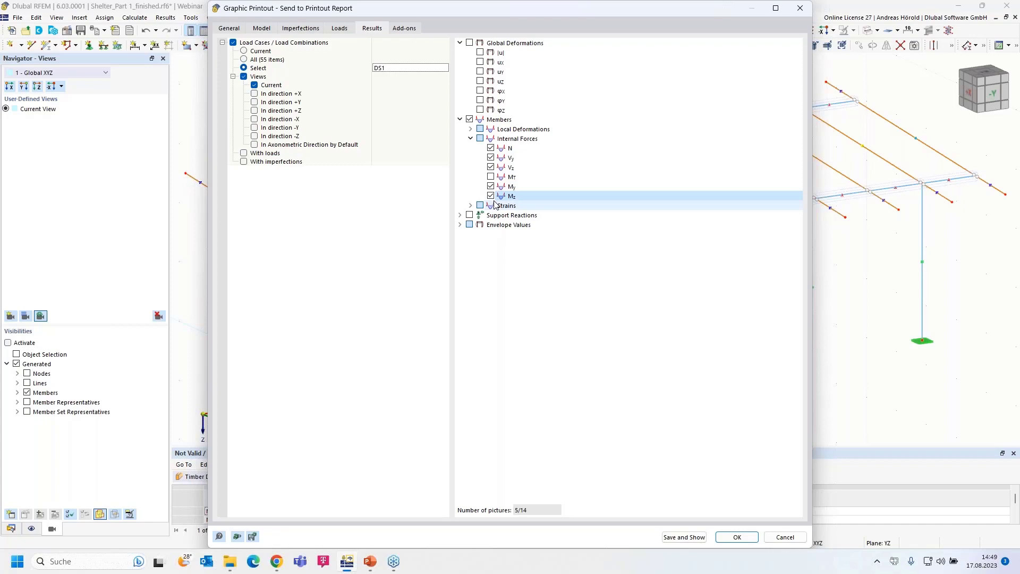
# - Check the multi print's preview pages, and save the graphics to printout report PR1 and show the report
pyautogui.click(404, 29)
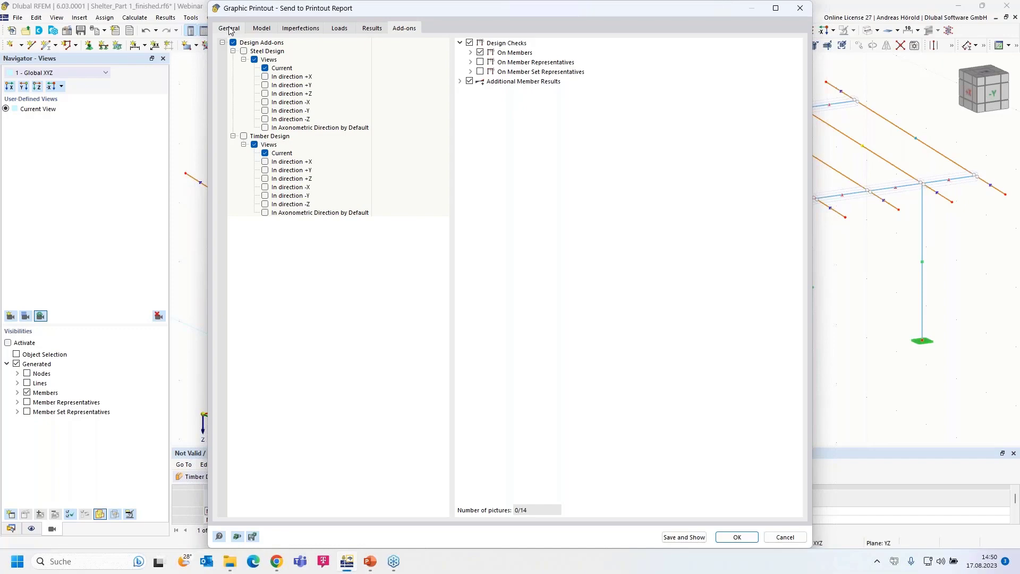
pyautogui.click(230, 30)
pyautogui.scroll(-1, 651, 230)
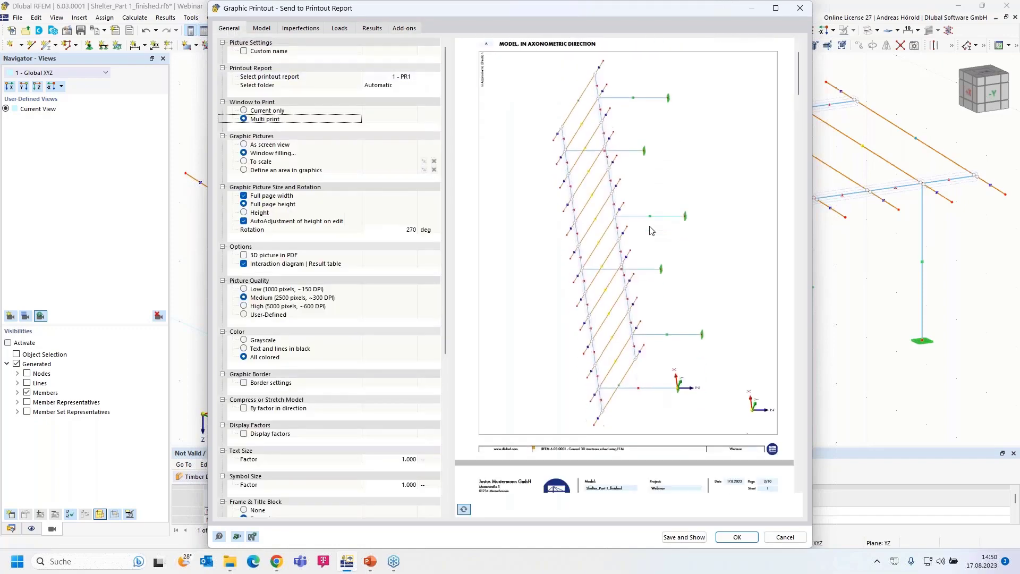
pyautogui.scroll(-8, 651, 230)
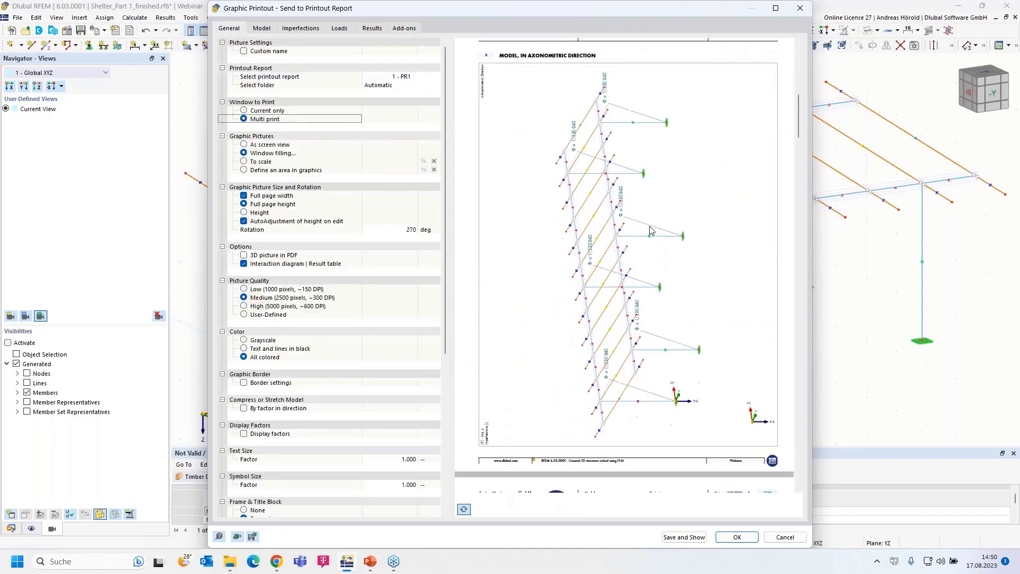
pyautogui.scroll(-5, 651, 230)
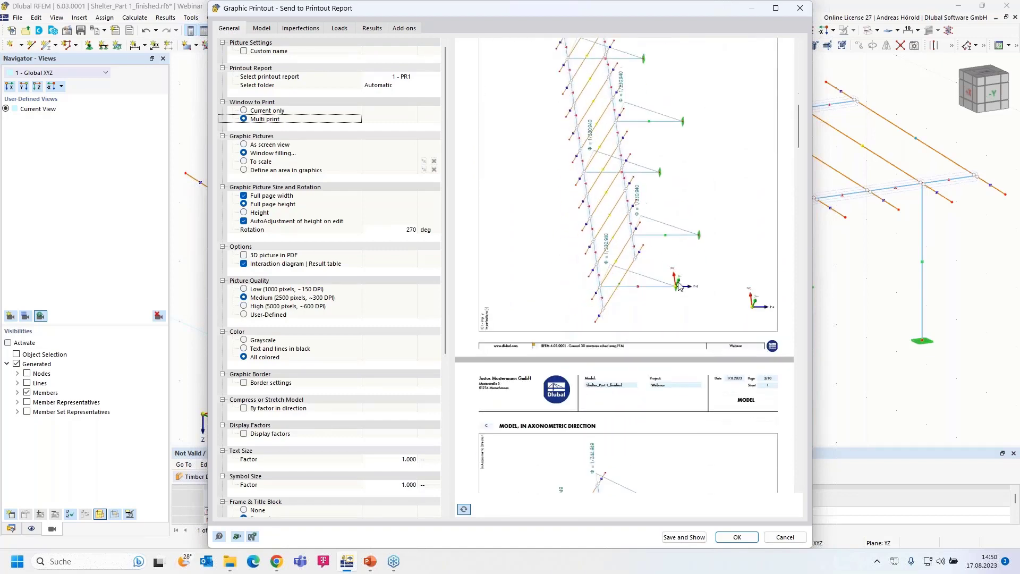
pyautogui.scroll(-10, 678, 285)
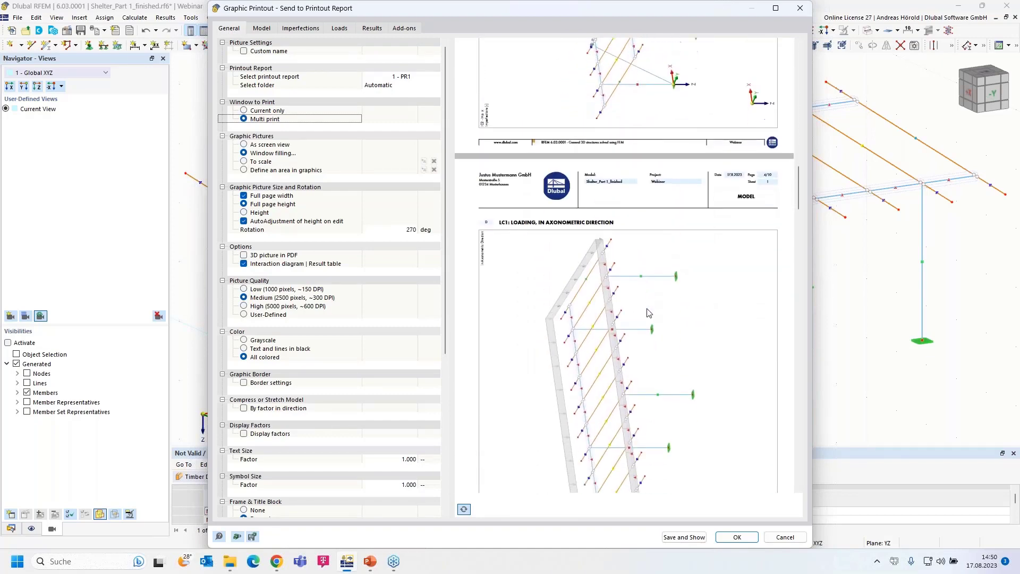
pyautogui.scroll(-3, 648, 312)
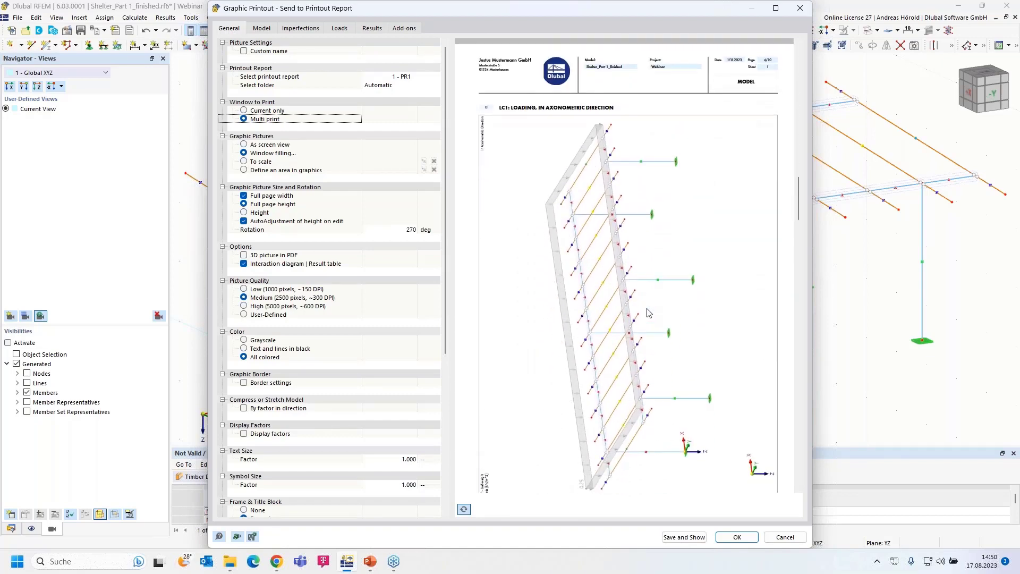
pyautogui.scroll(-10, 648, 313)
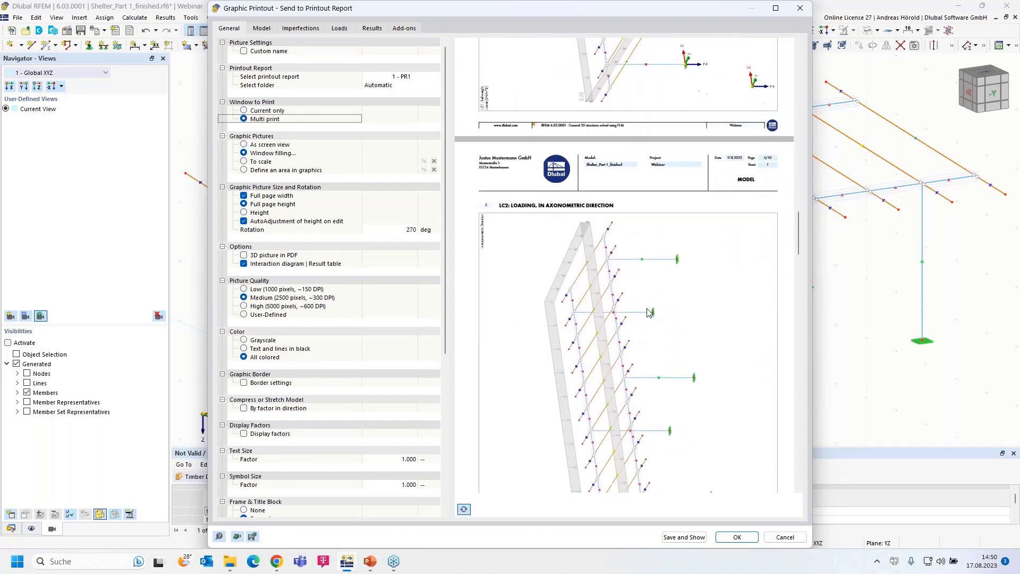
pyautogui.scroll(-3, 648, 312)
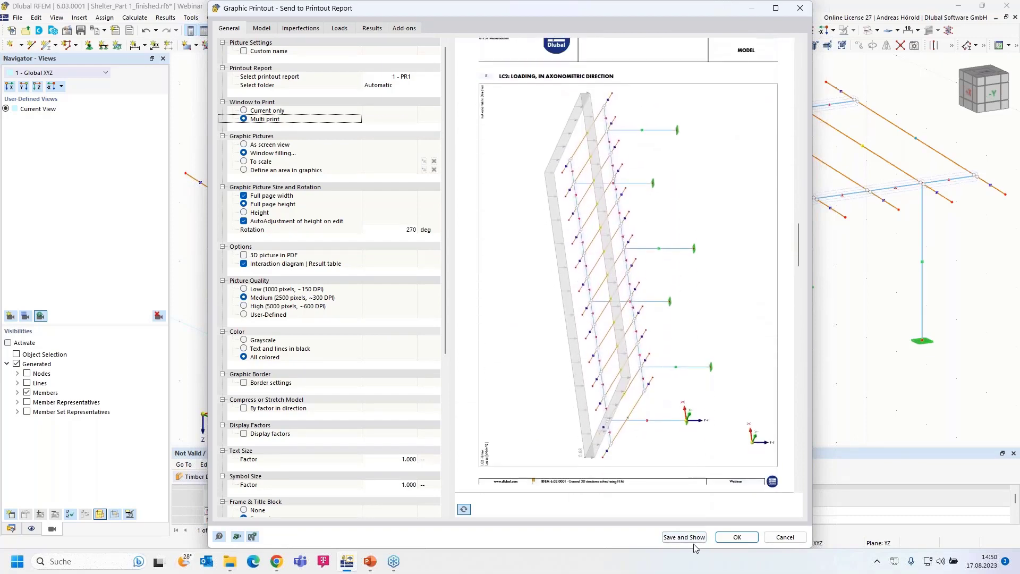
pyautogui.click(681, 537)
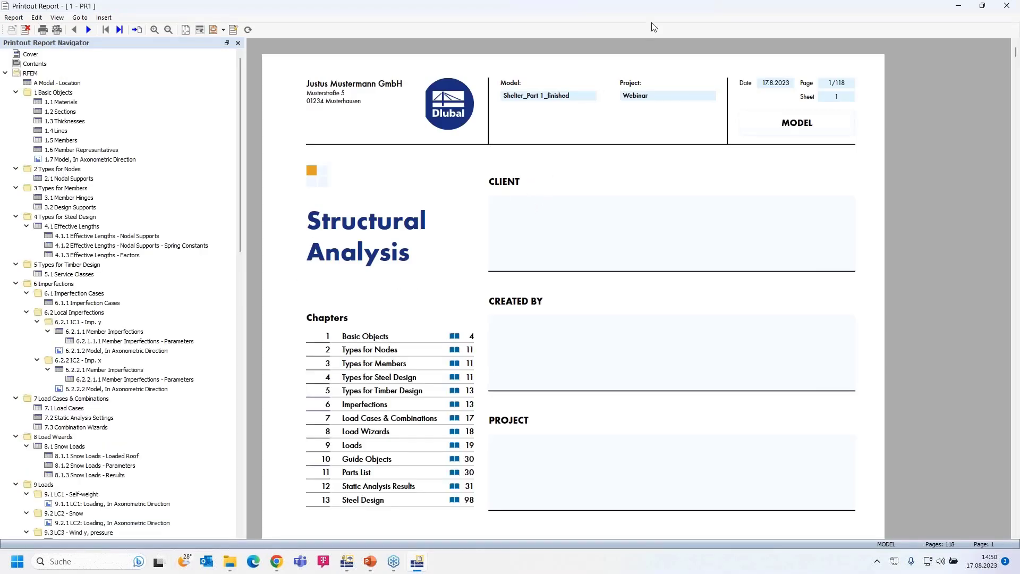
pyautogui.moveTo(690, 9); pyautogui.dragTo(108, 44)
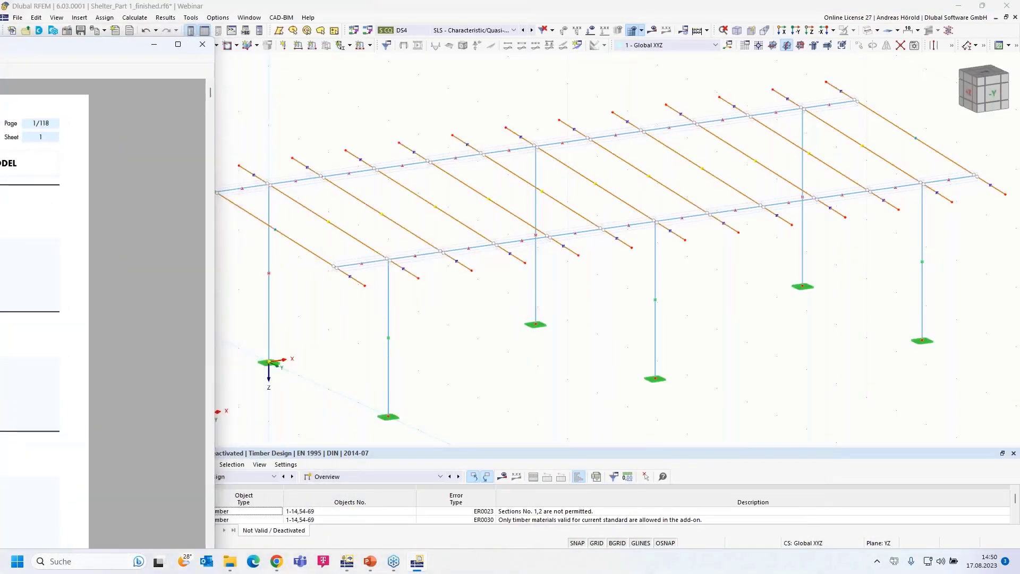
pyautogui.scroll(-3, 727, 342)
pyautogui.scroll(3, 640, 332)
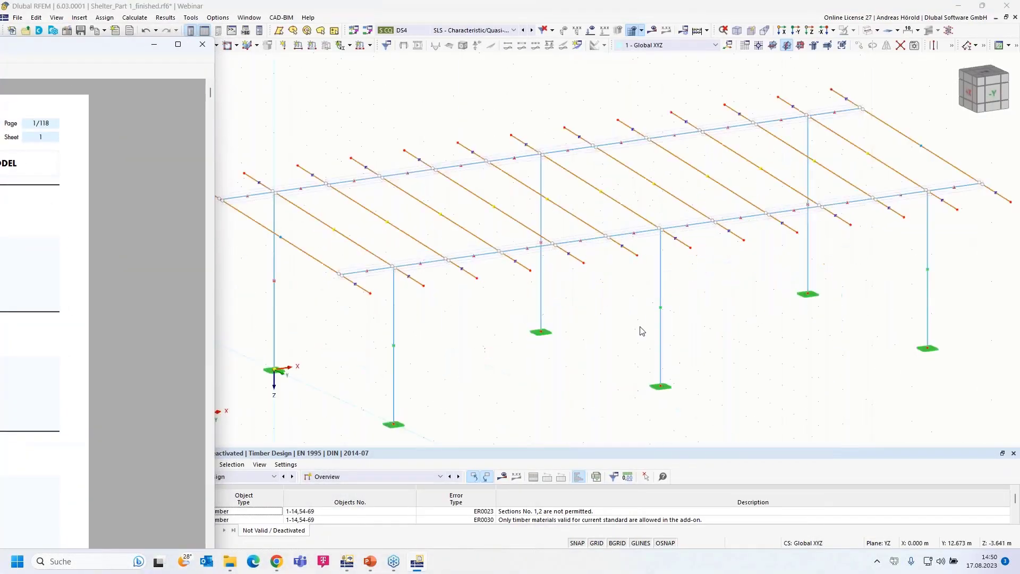
pyautogui.scroll(-3, 640, 333)
pyautogui.scroll(3, 641, 331)
pyautogui.moveTo(68, 49); pyautogui.dragTo(779, 31)
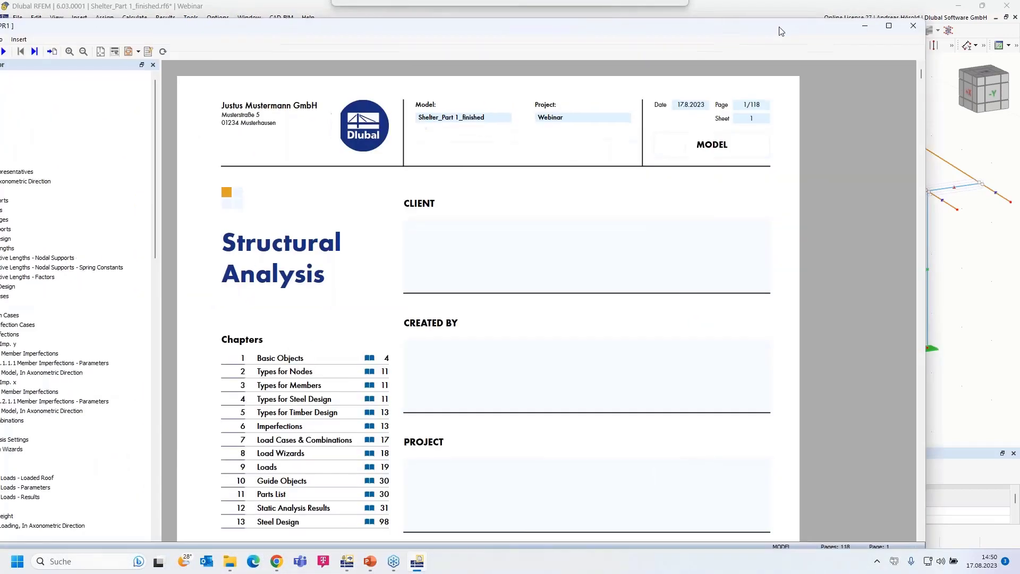
pyautogui.click(889, 26)
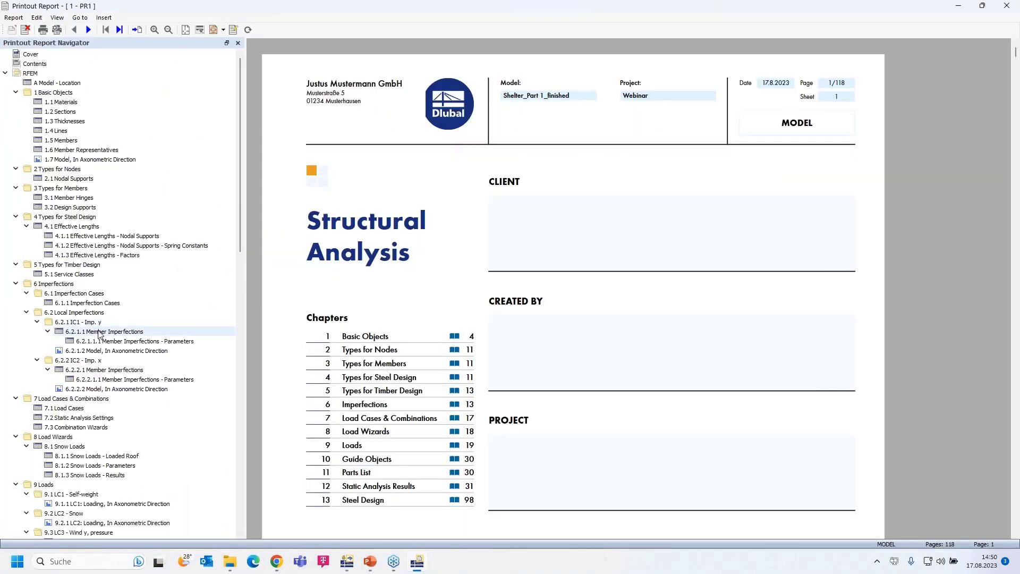
# - Examine the report's graphics of the model, imperfection cases IC1 and IC2, and the LC2 and LC3 loading
pyautogui.scroll(-3, 122, 302)
pyautogui.scroll(3, 123, 302)
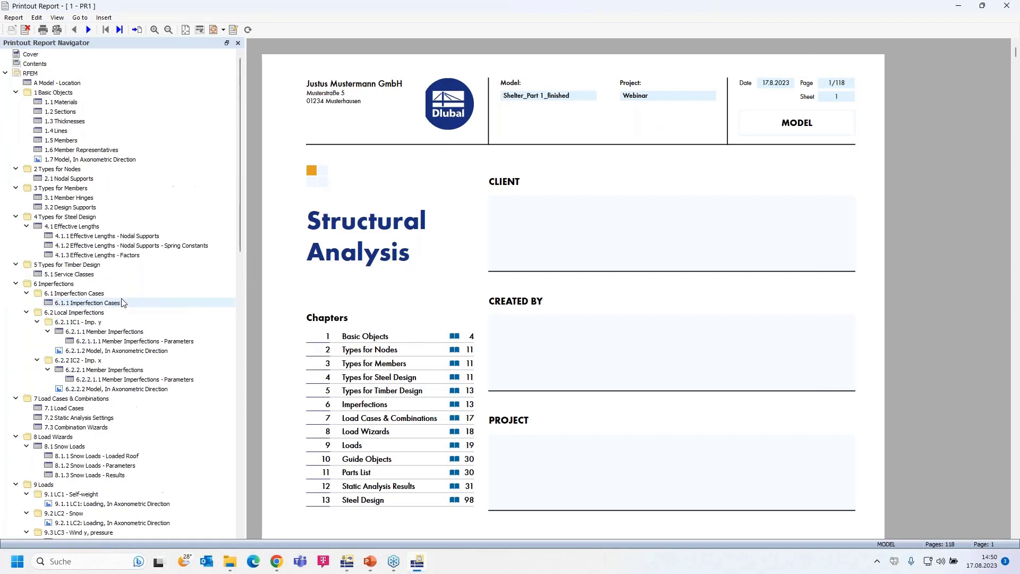
pyautogui.click(83, 160)
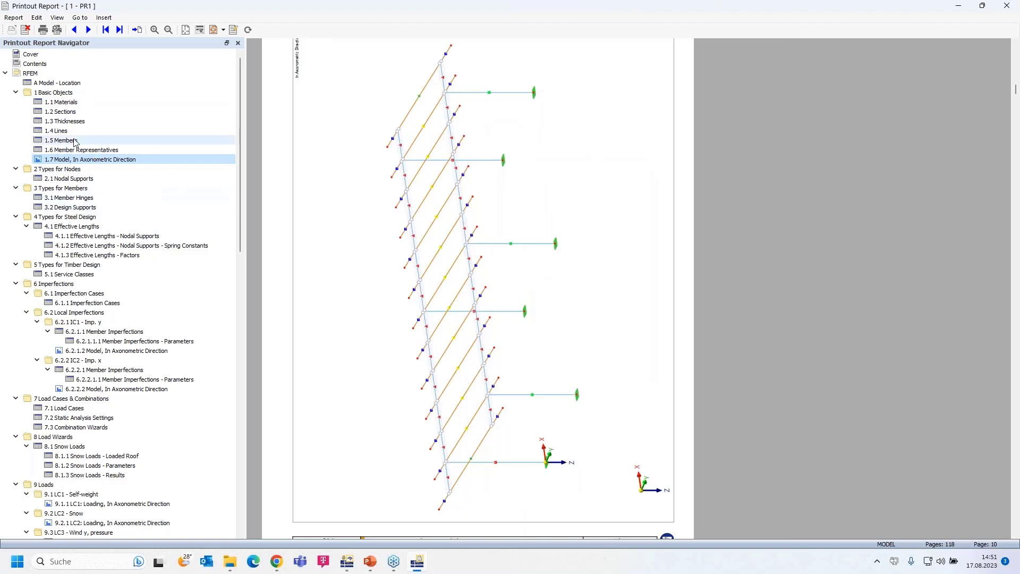
pyautogui.click(90, 351)
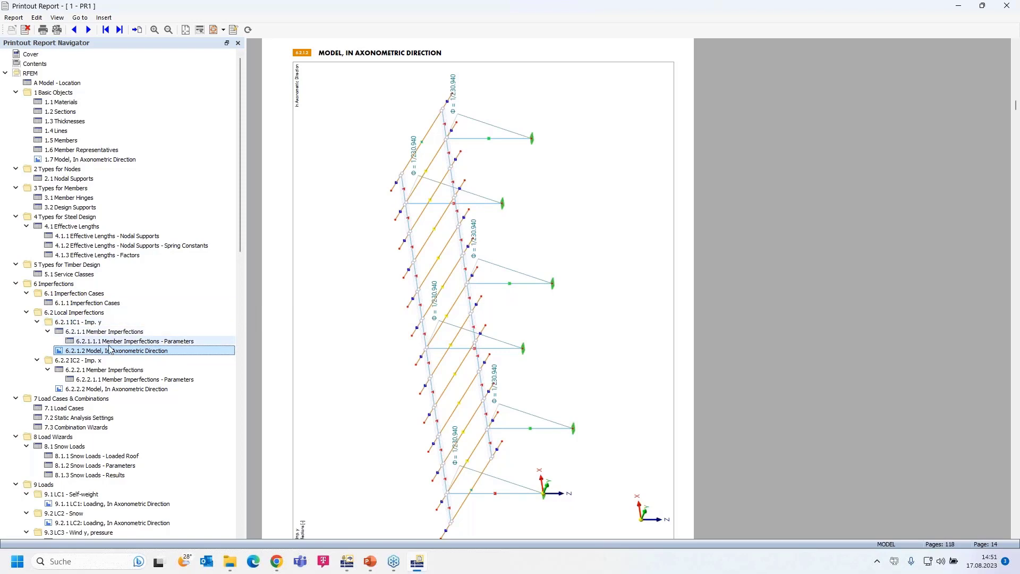
pyautogui.click(119, 389)
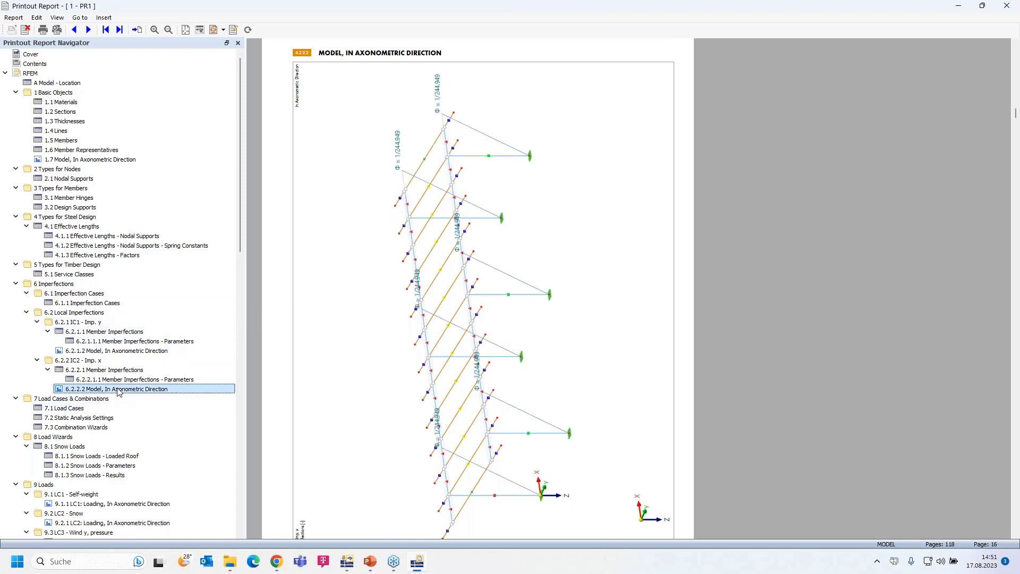
pyautogui.scroll(-7, 119, 391)
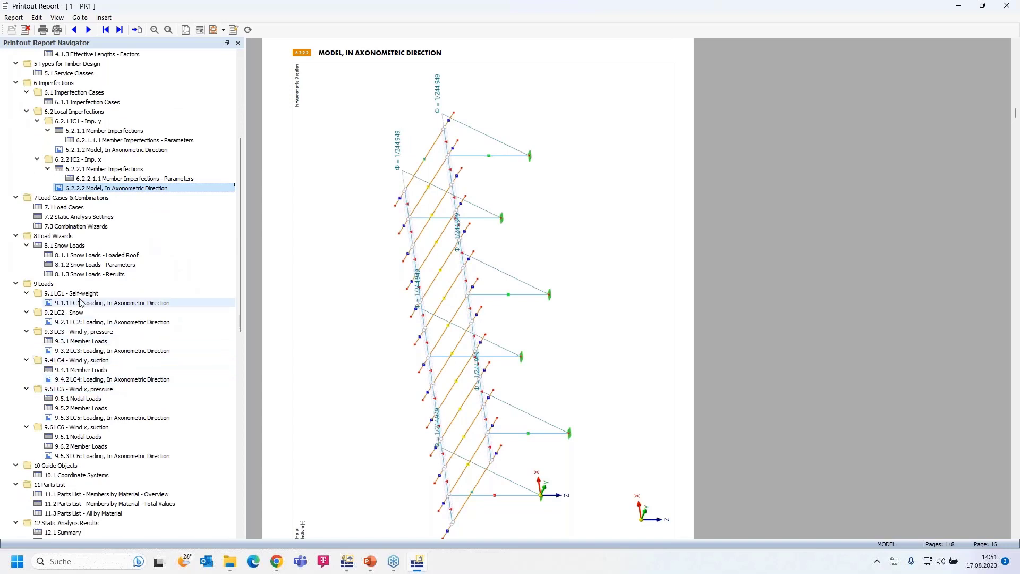
pyautogui.click(78, 322)
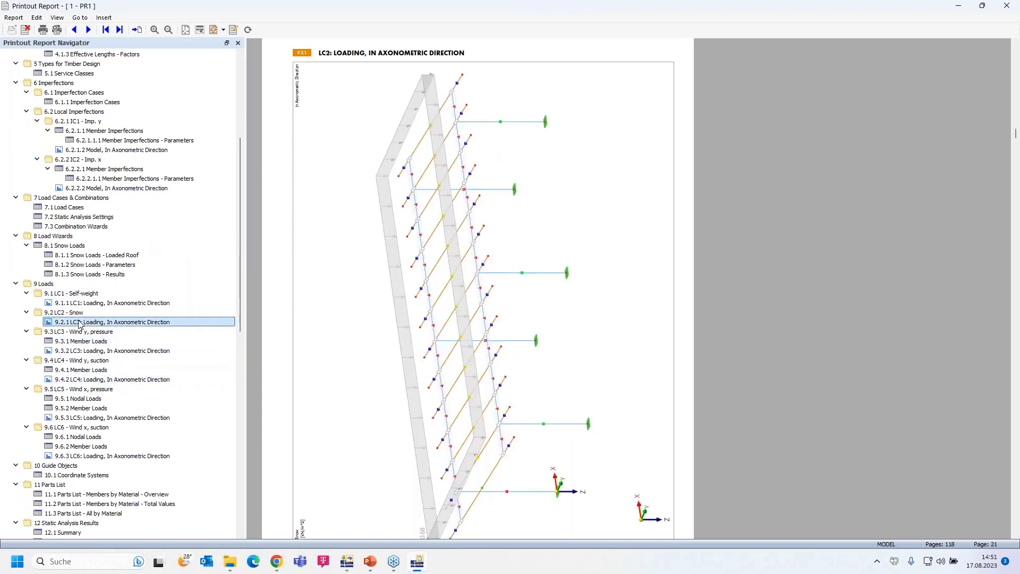
pyautogui.click(89, 351)
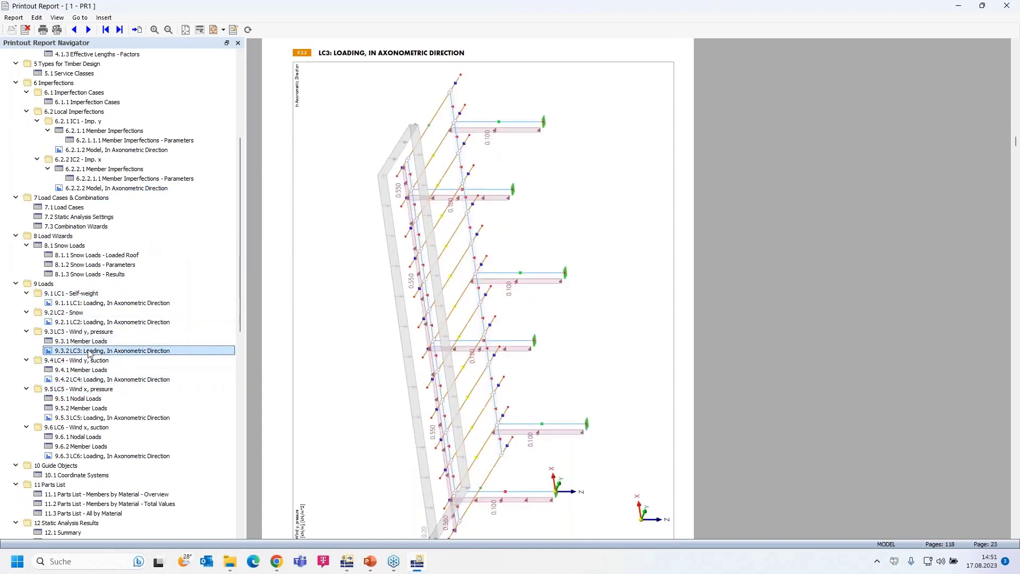
# - Examine the report's LC4 loading graphic and the DS1 envelope graphics of internal forces N, Vy and My
pyautogui.scroll(-2, 90, 350)
pyautogui.click(98, 322)
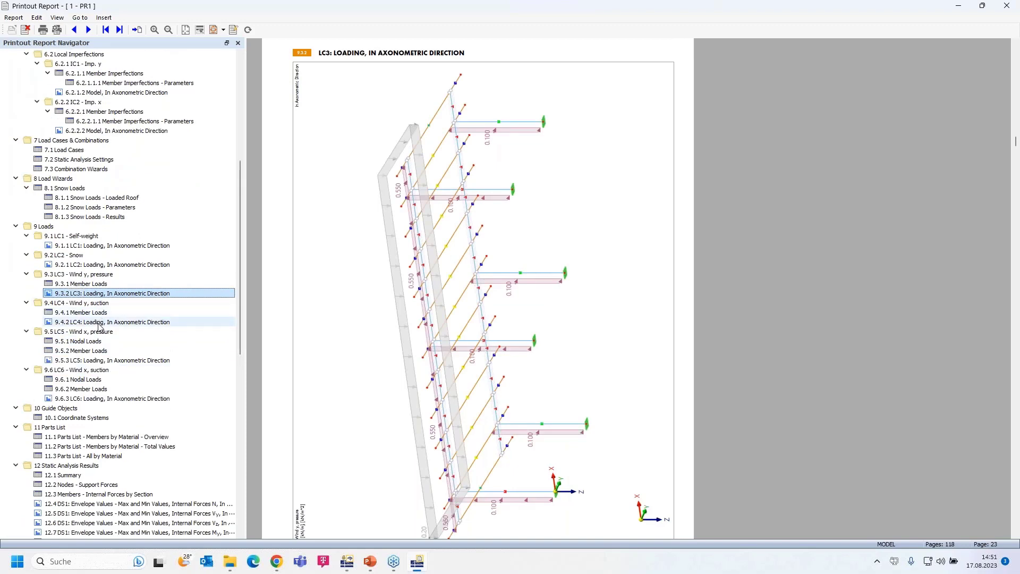
pyautogui.scroll(-6, 99, 326)
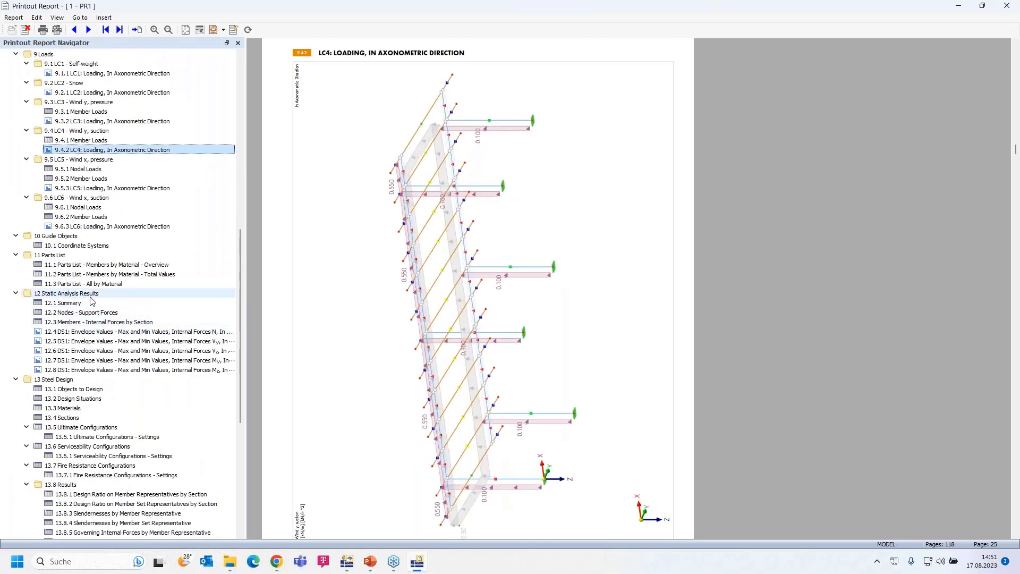
pyautogui.click(110, 333)
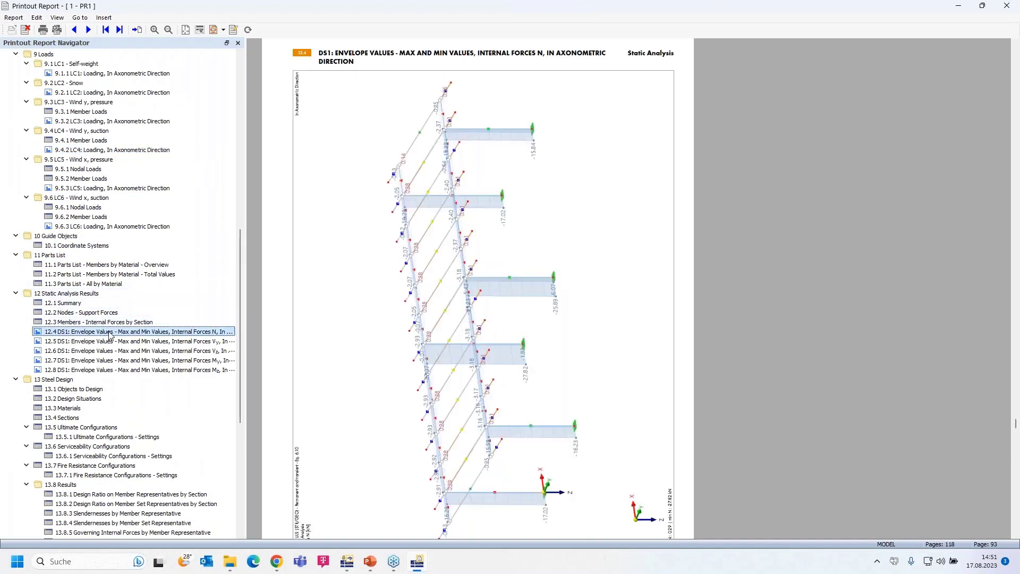
pyautogui.click(152, 341)
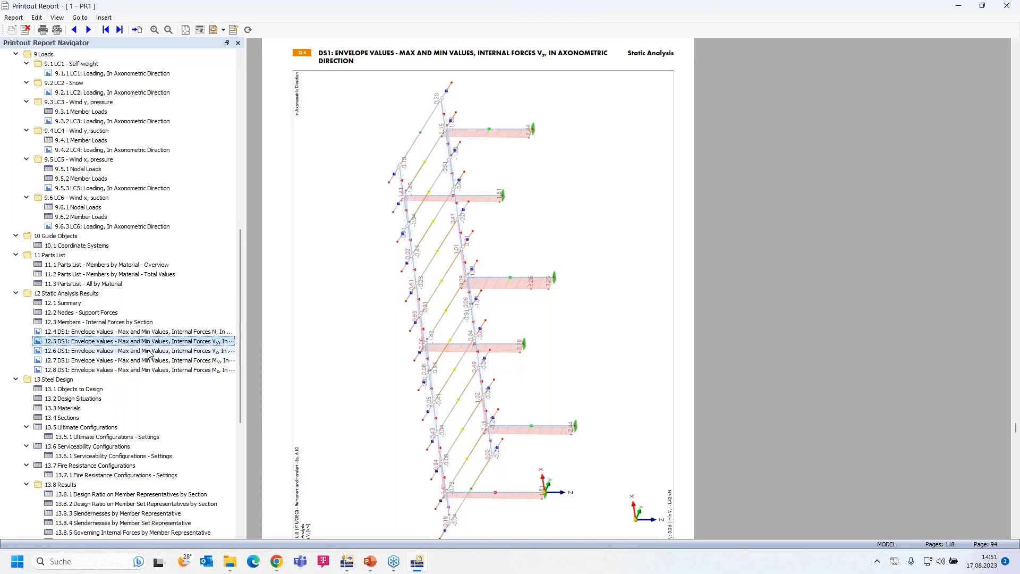
pyautogui.click(154, 361)
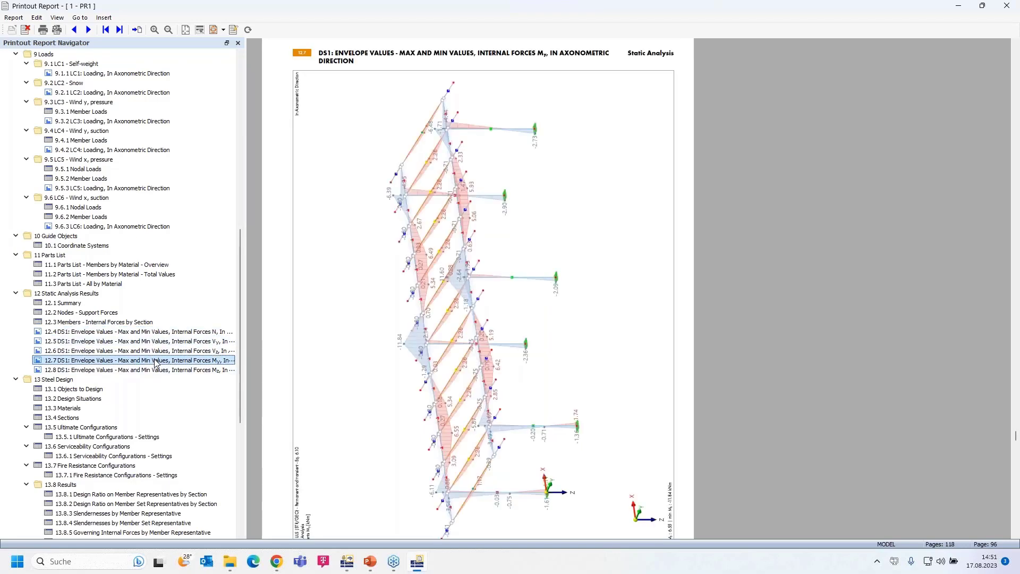
# - Examine the report's graphics of the maximum design checks for timber design and steel design
pyautogui.scroll(-9, 155, 363)
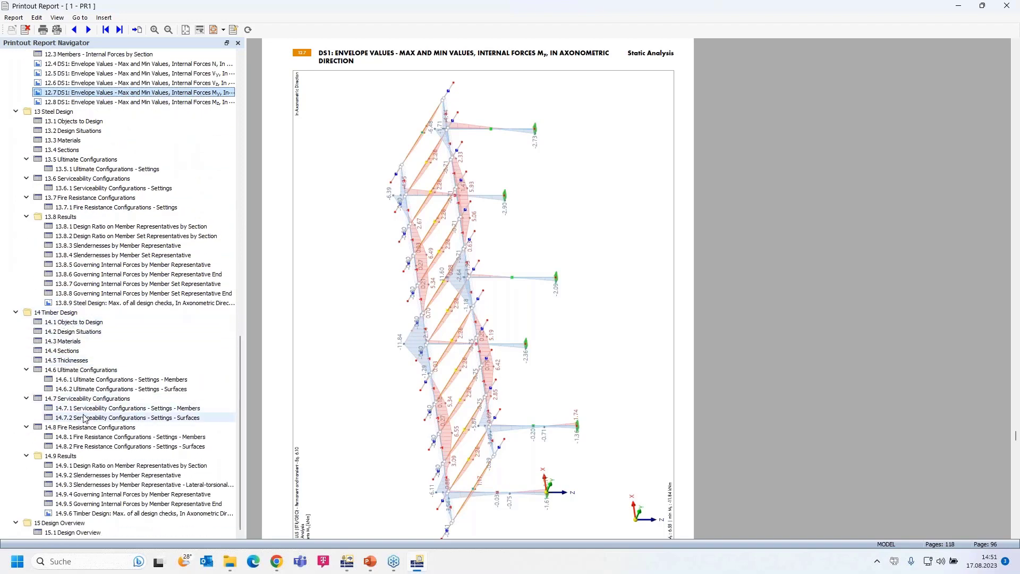
pyautogui.click(92, 515)
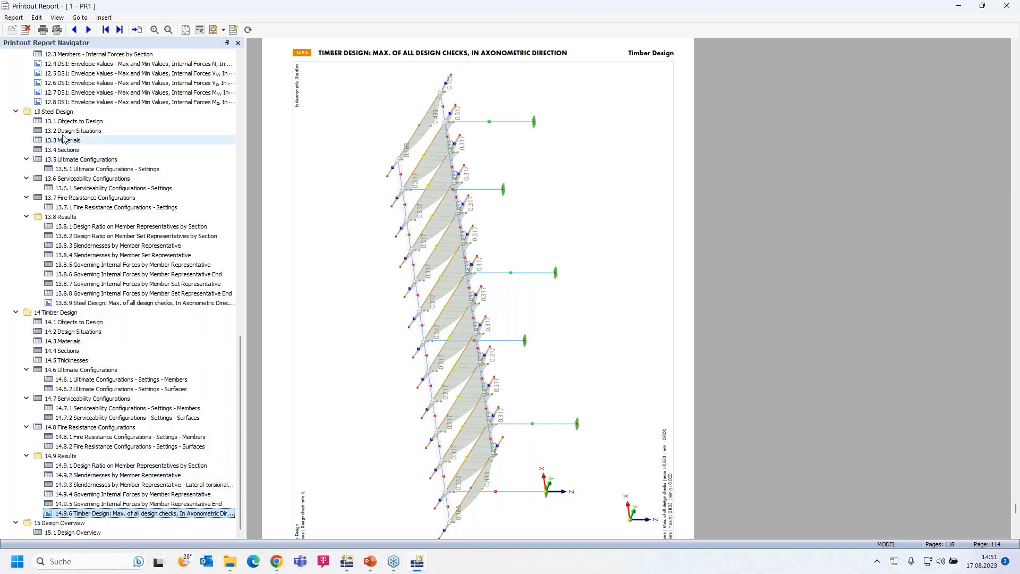
pyautogui.click(116, 304)
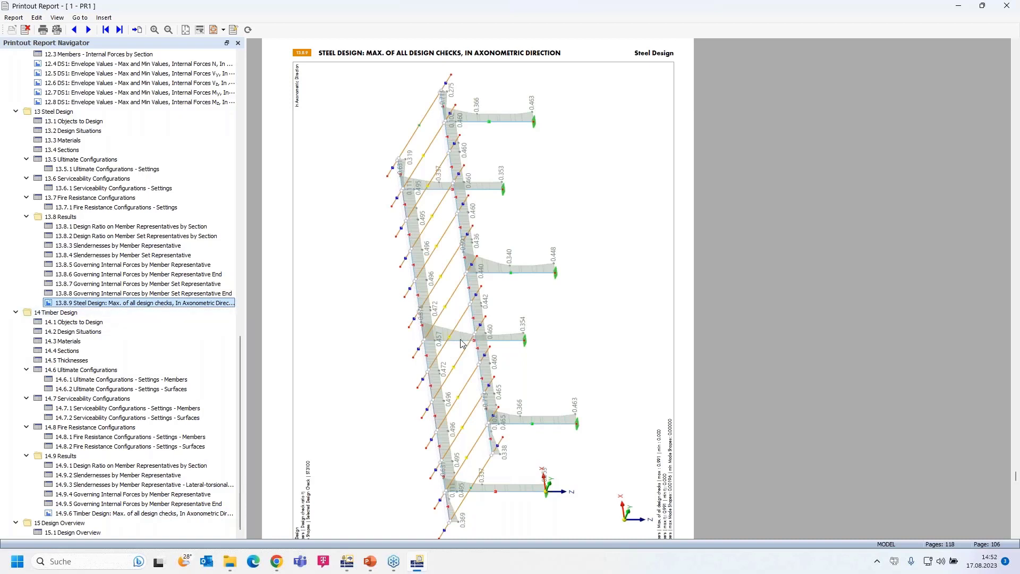
# - Review the steel design tables of governing internal forces by member set representative and representative end
pyautogui.click(113, 294)
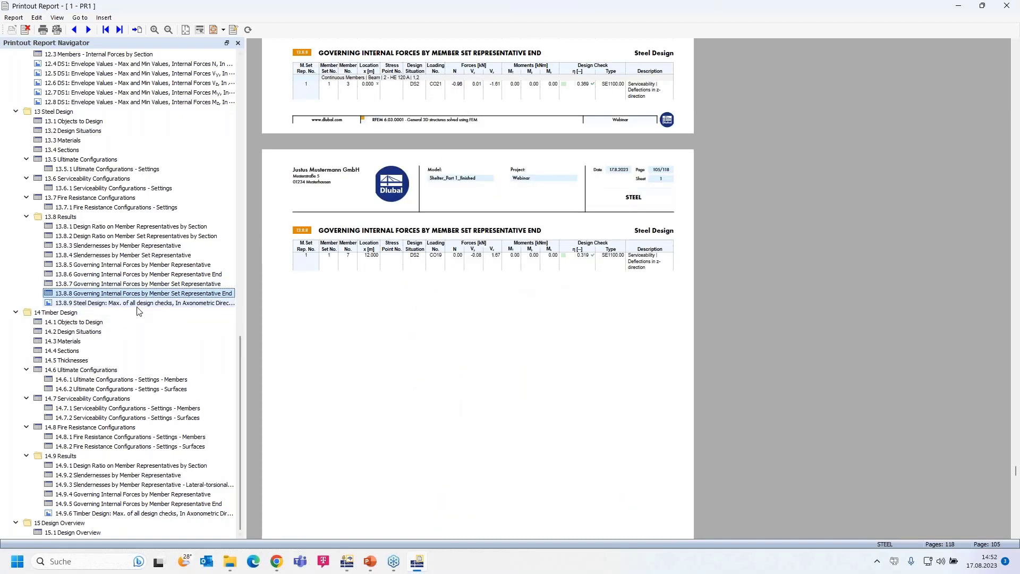
pyautogui.scroll(9, 413, 294)
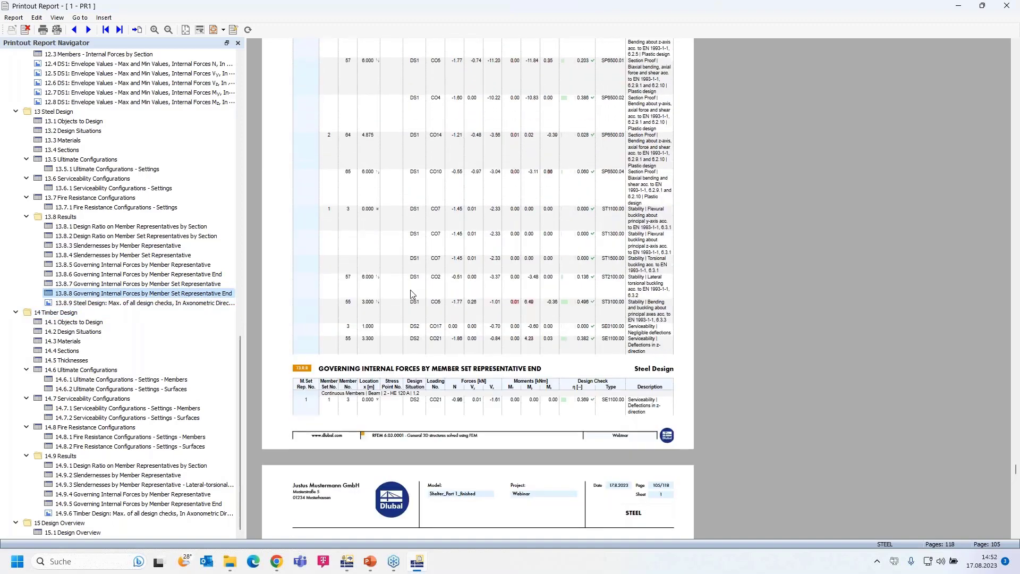
pyautogui.scroll(2, 413, 292)
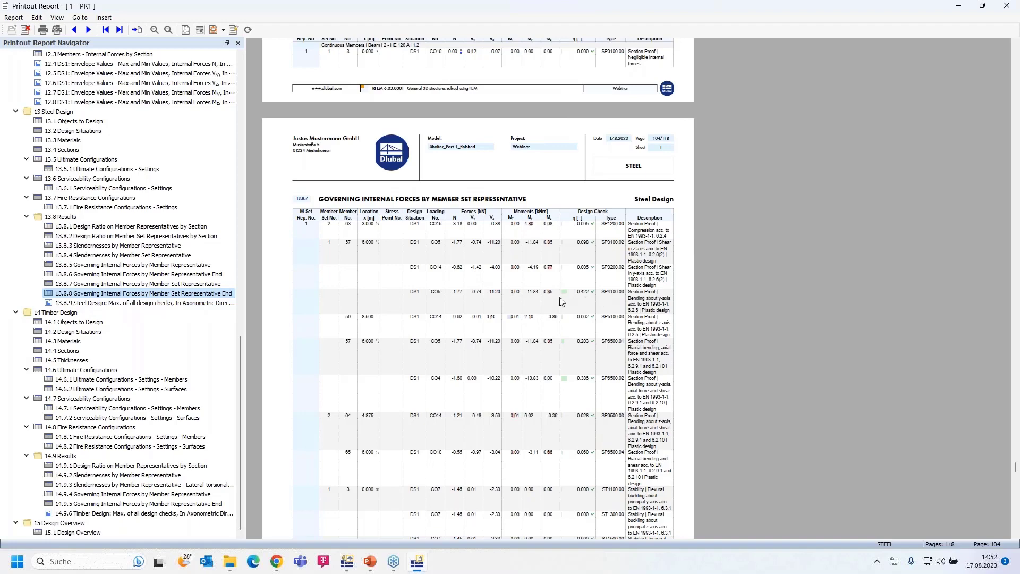
pyautogui.scroll(-3, 523, 305)
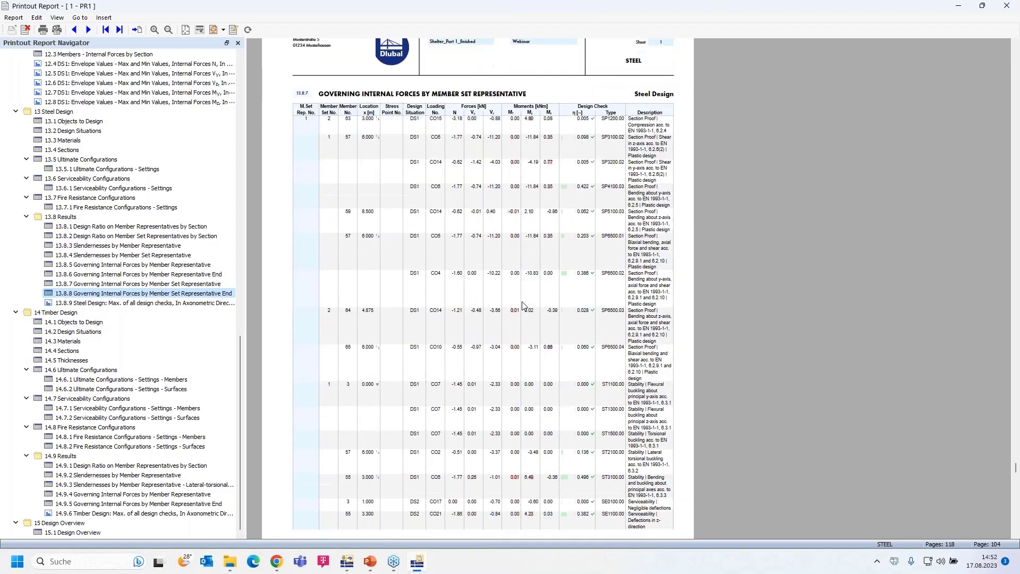
# - Show the parts list overview of members by material and enlarge the report pages for reading
pyautogui.scroll(6, 167, 406)
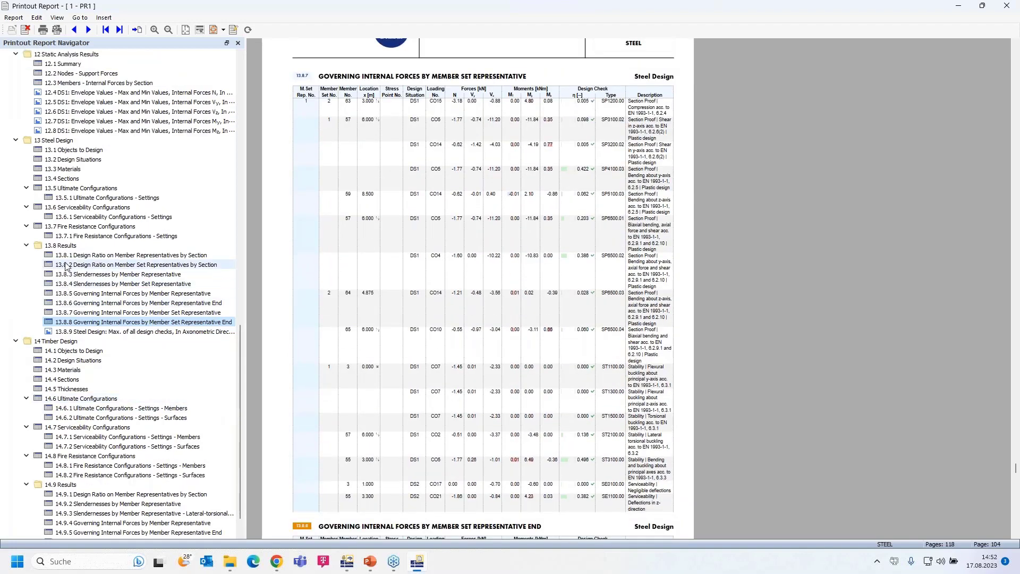
pyautogui.scroll(2, 74, 260)
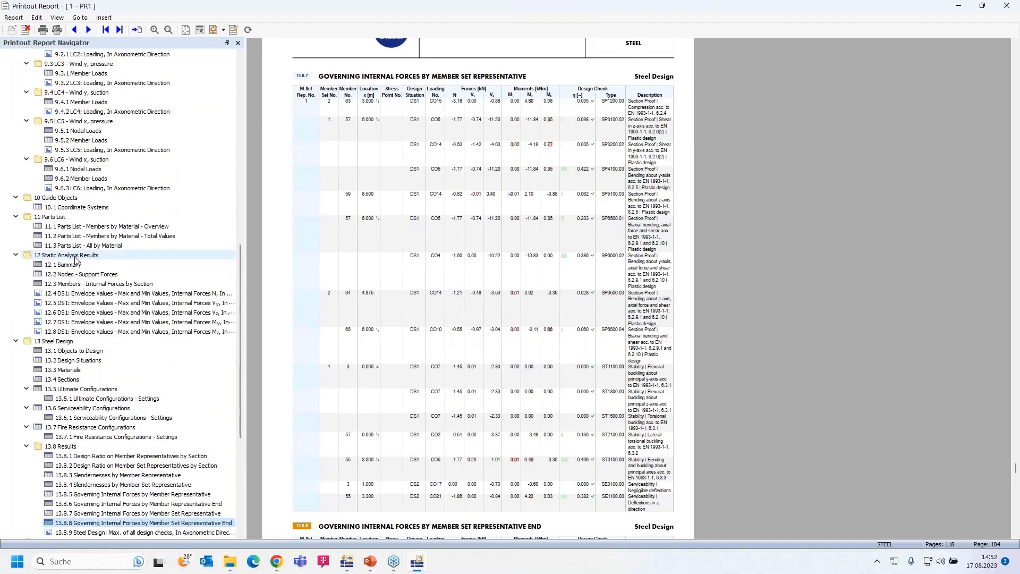
pyautogui.click(81, 228)
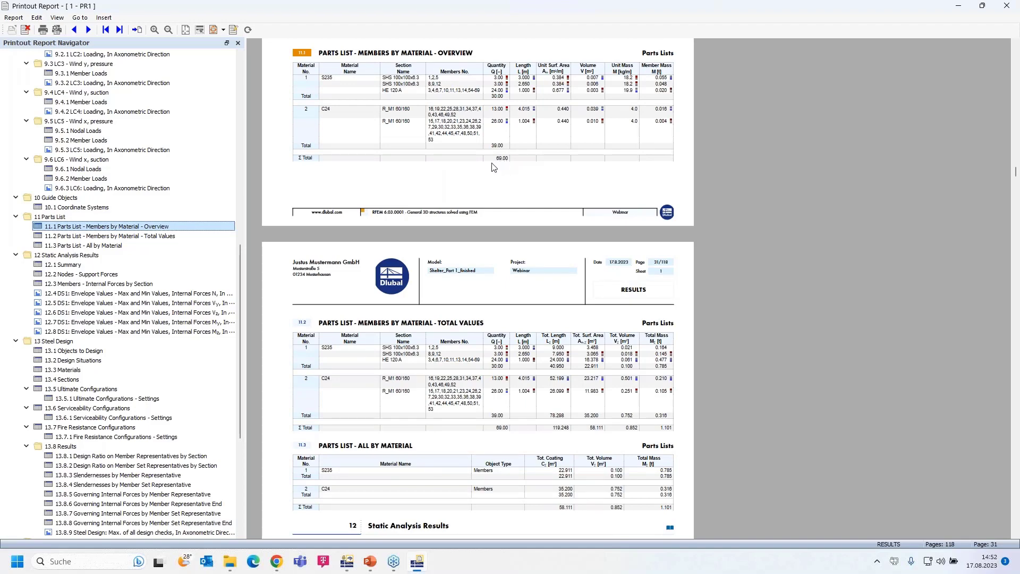
pyautogui.keyDown('ctrl'); pyautogui.scroll(1, 493, 167); pyautogui.keyUp('ctrl')
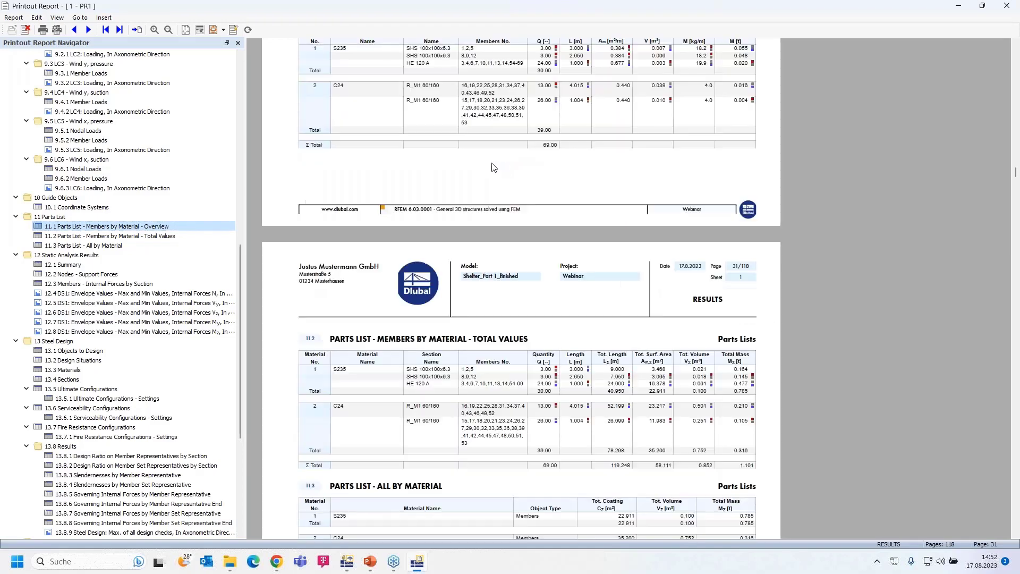
pyautogui.click(168, 30)
pyautogui.click(168, 30)
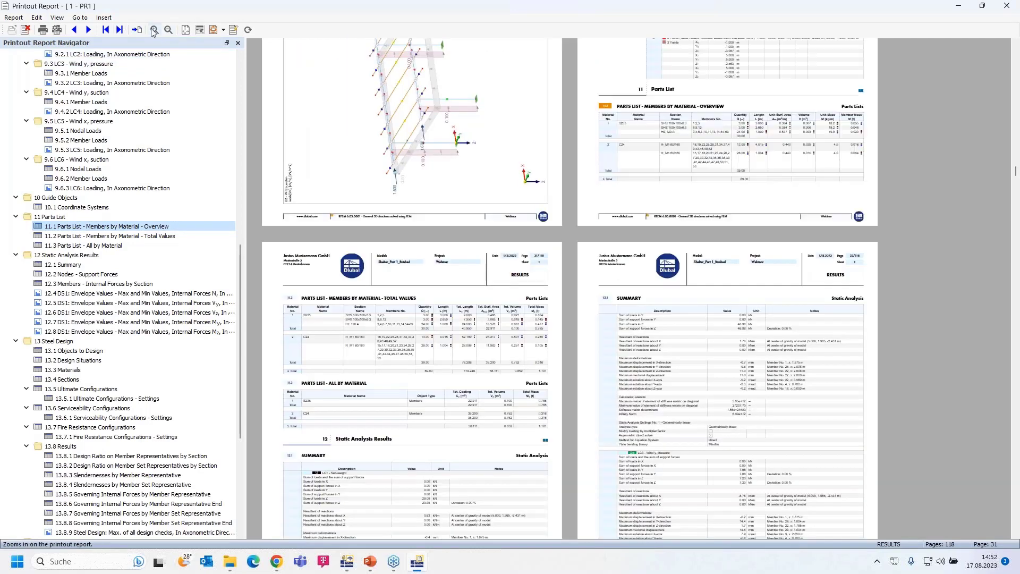
pyautogui.click(154, 30)
pyautogui.click(154, 30)
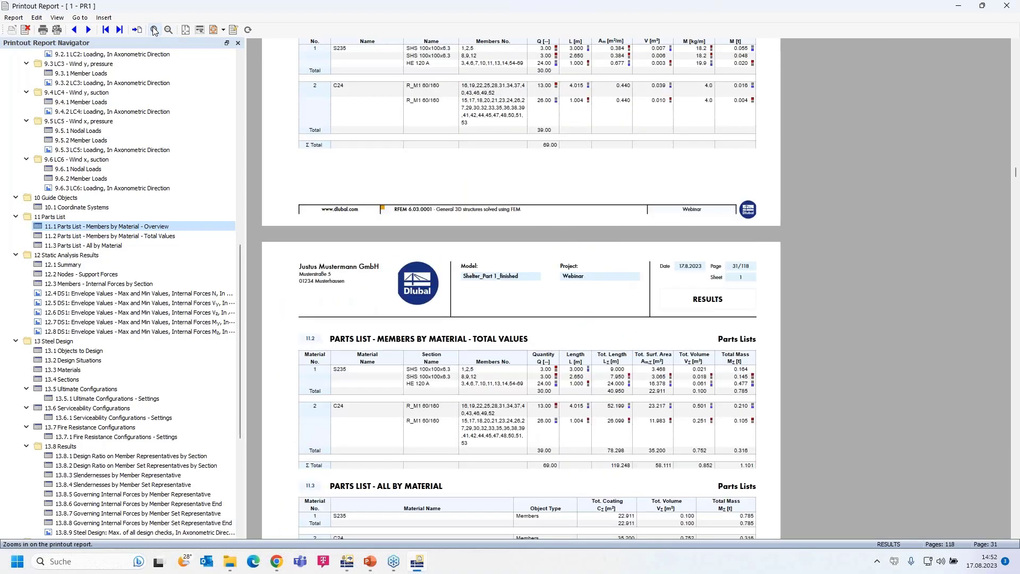
pyautogui.click(154, 30)
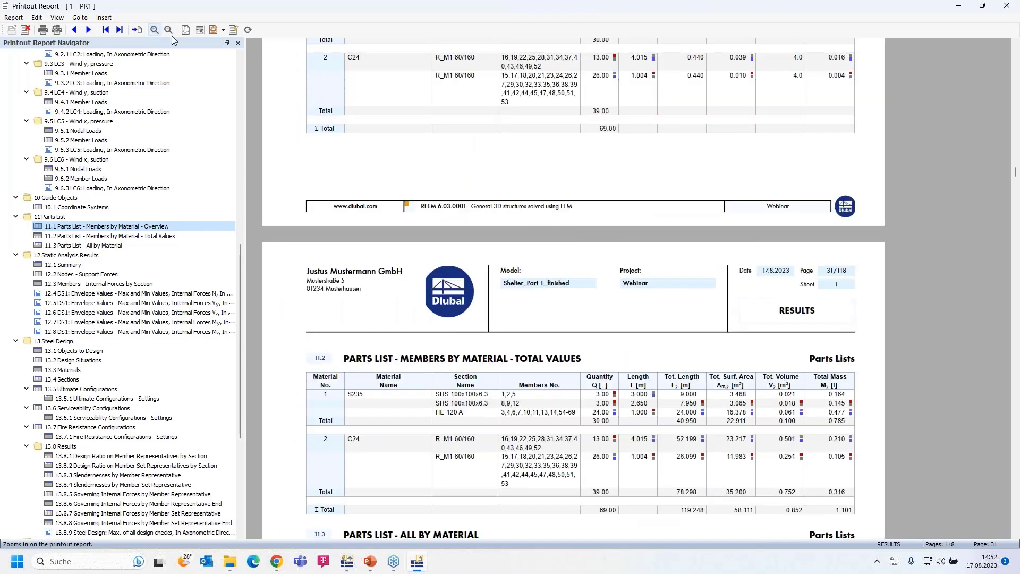
# - Read the parts lists of members by material, with overview and total values, and the list of all by material
pyautogui.scroll(1, 632, 211)
pyautogui.scroll(3, 632, 210)
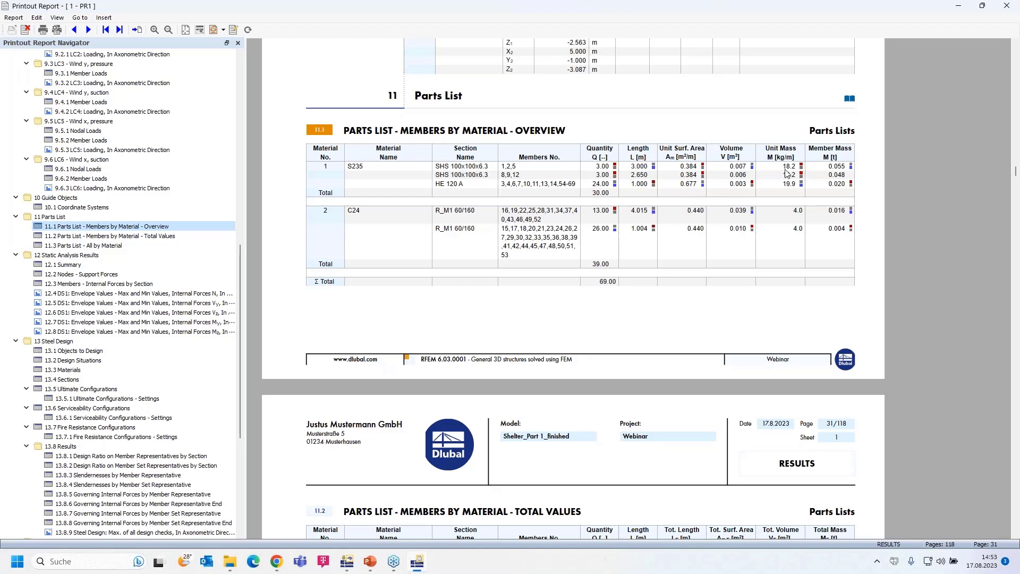
pyautogui.scroll(-3, 582, 279)
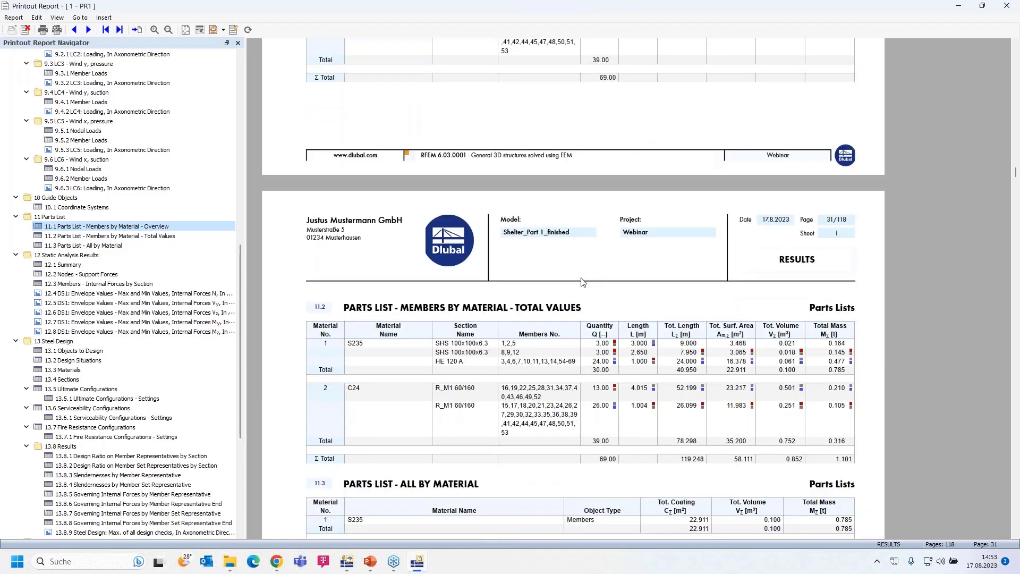
pyautogui.scroll(-3, 583, 282)
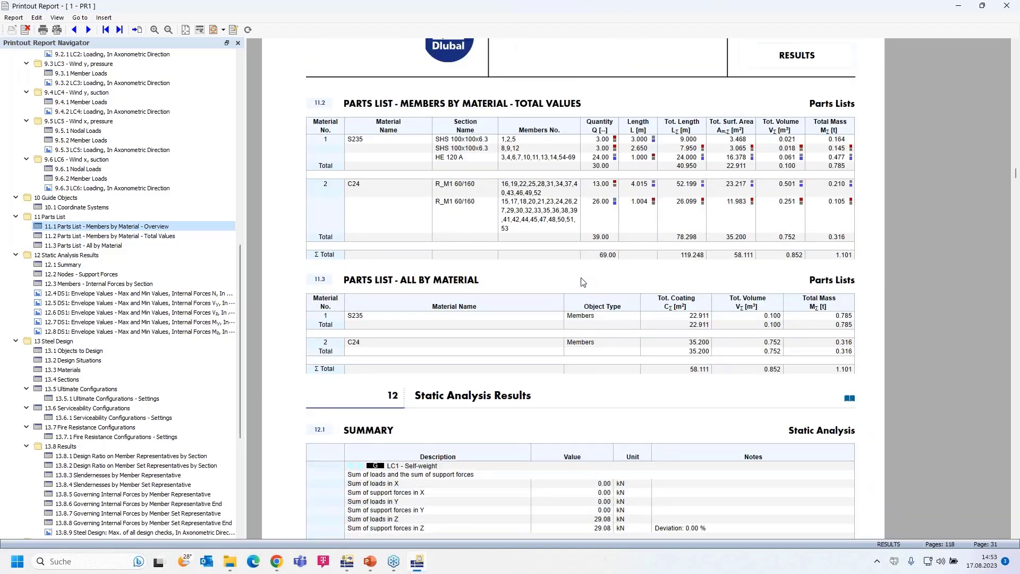
pyautogui.scroll(-1, 583, 281)
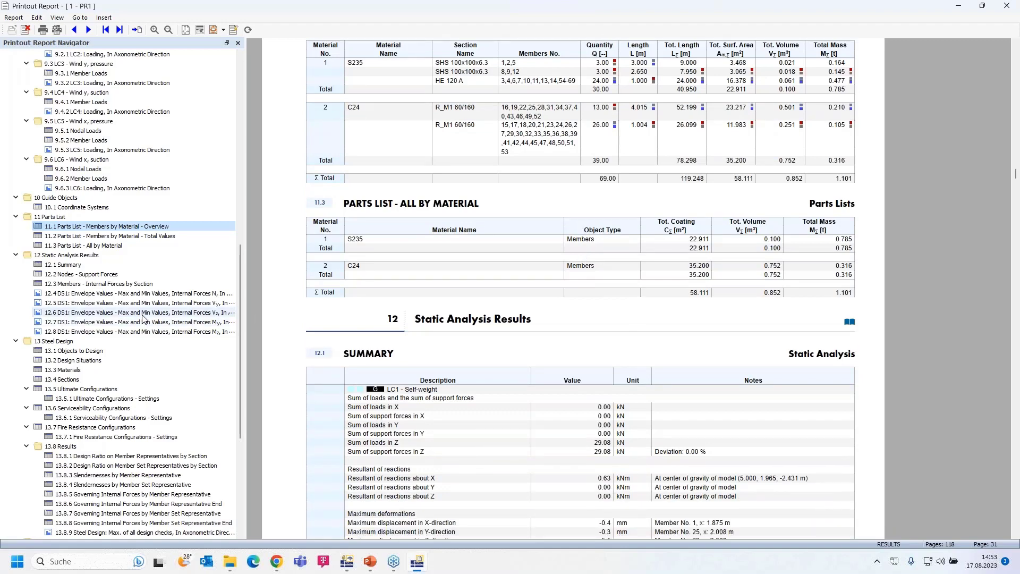
# - Open the report cover's page settings and try the cover without its preview image before restoring the image
pyautogui.scroll(9, 143, 317)
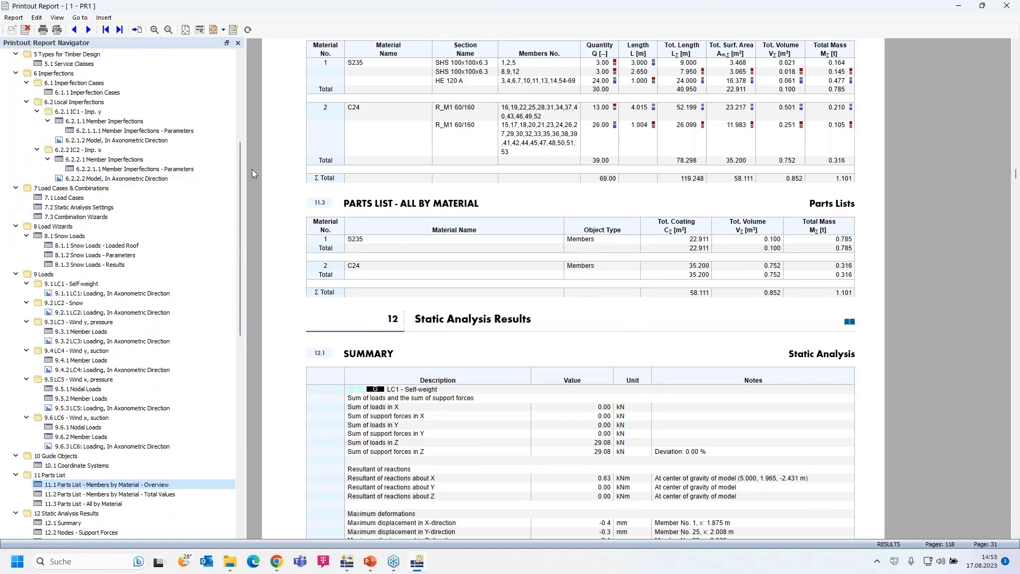
pyautogui.moveTo(240, 159); pyautogui.dragTo(238, 58)
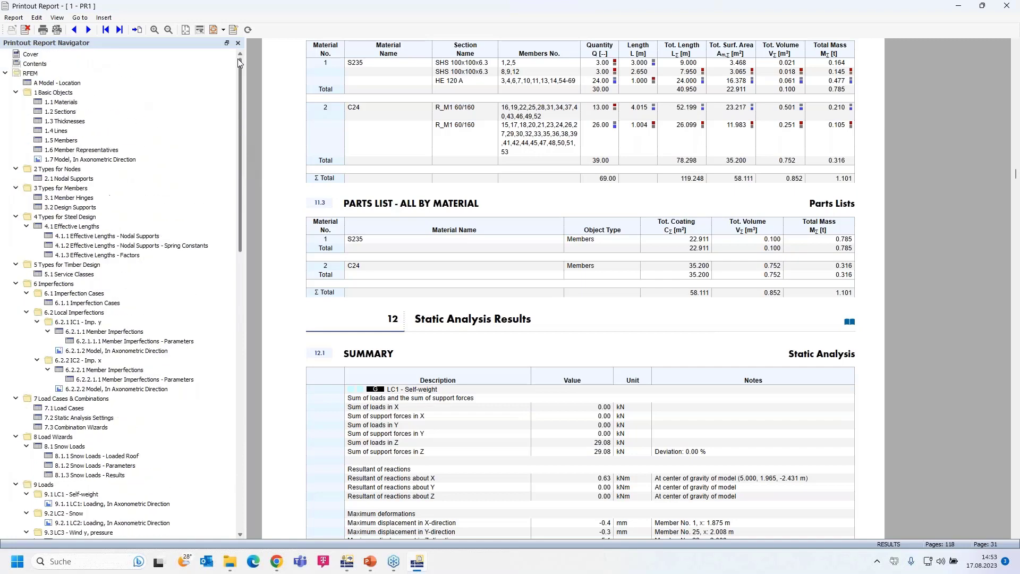
pyautogui.click(31, 54)
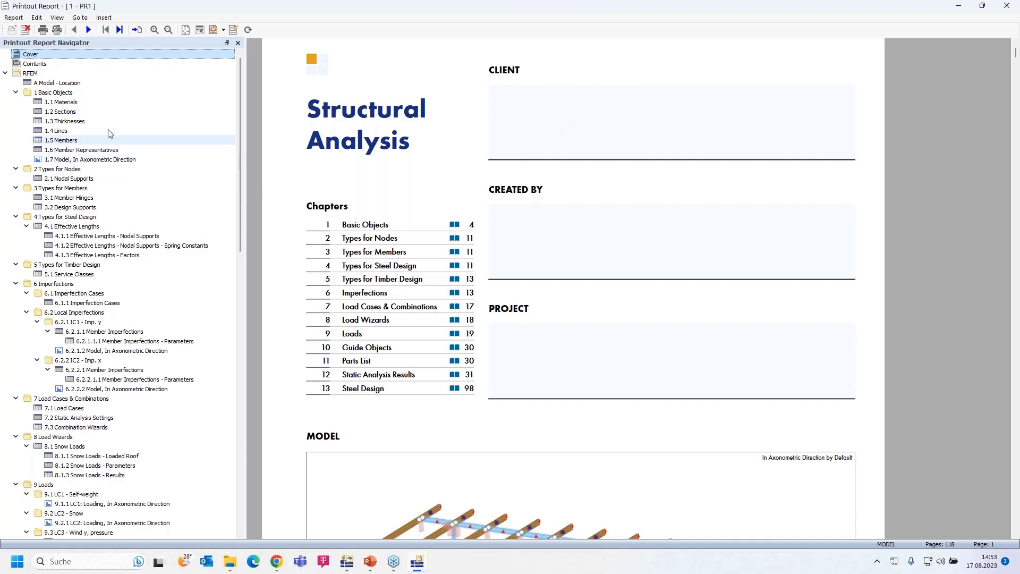
pyautogui.rightClick(75, 57)
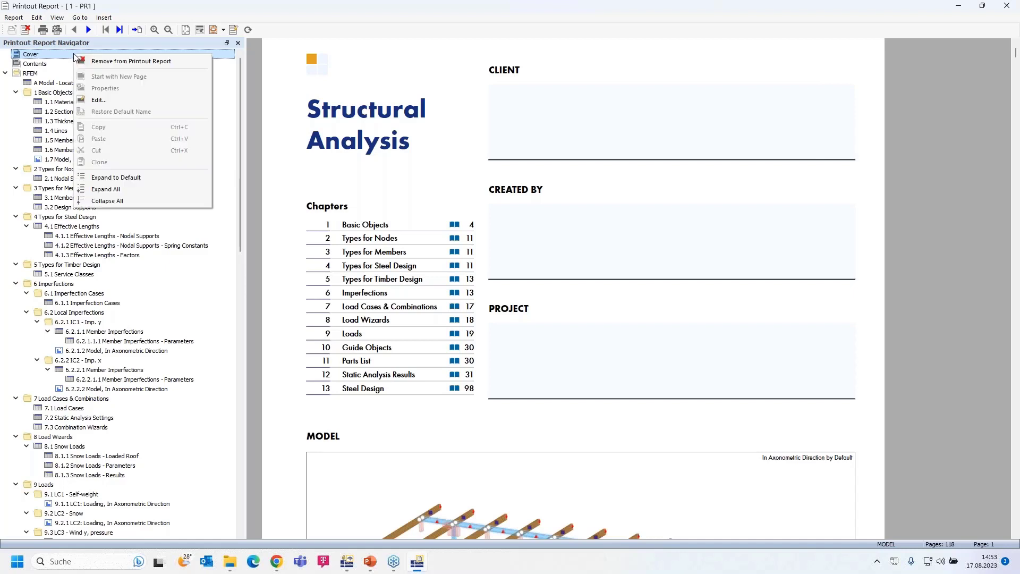
pyautogui.click(121, 101)
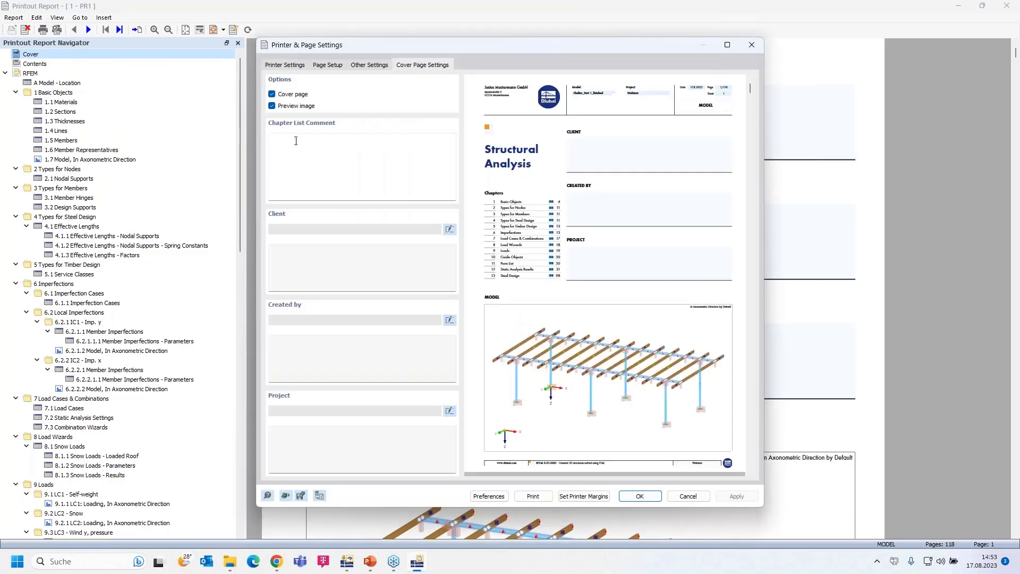
pyautogui.click(272, 107)
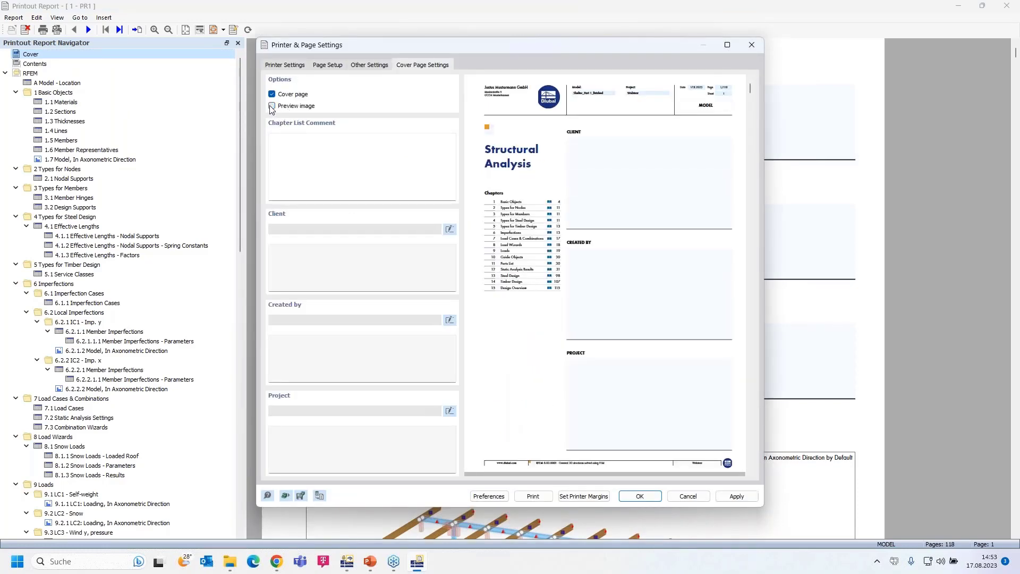
pyautogui.click(271, 107)
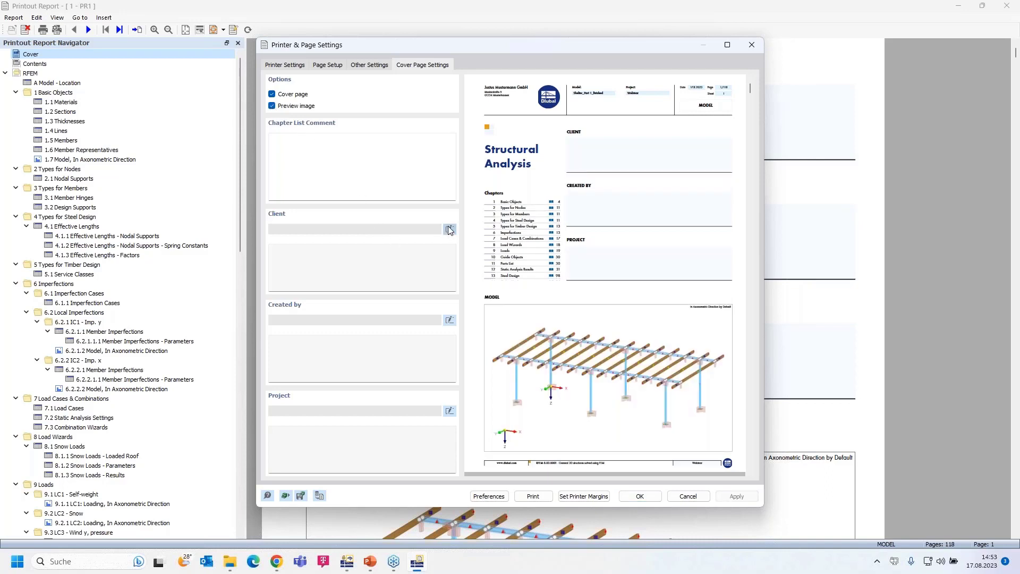
# - Enter the client's full name and the author's surname as user-defined texts for the cover page
pyautogui.click(326, 255)
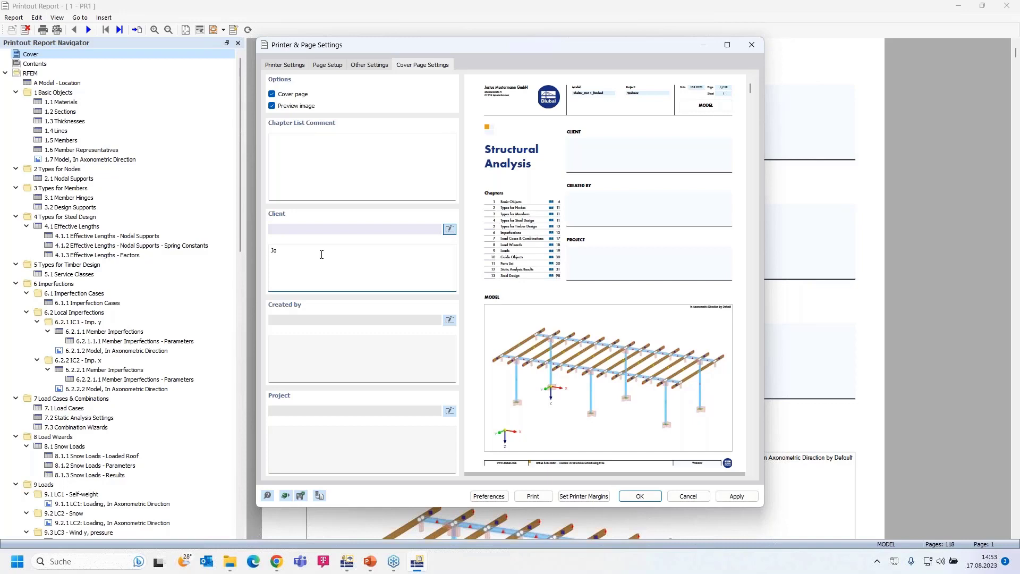
pyautogui.write('John Doe')
pyautogui.click(296, 357)
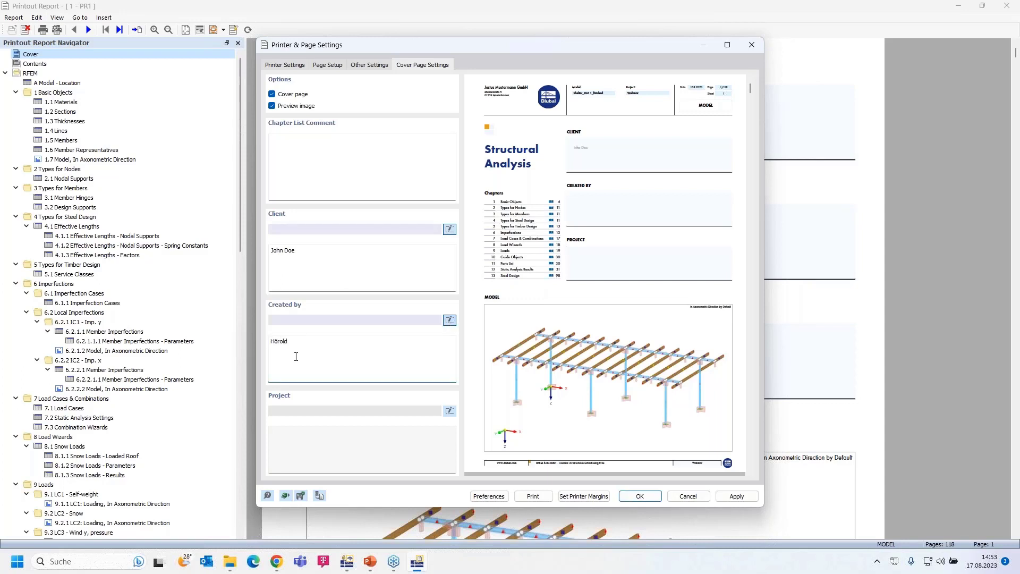
# - Enter "Shelter on market" as the user-defined project text on the cover page
pyautogui.click(352, 430)
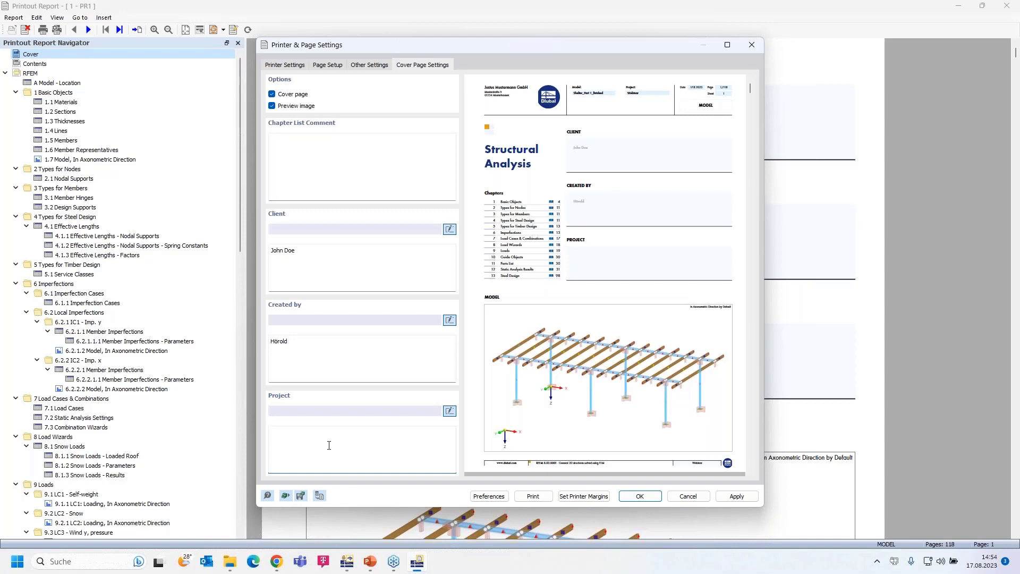
pyautogui.write('oof on market')
pyautogui.moveTo(281, 431)
pyautogui.mouseDown()
pyautogui.moveTo(311, 432)
pyautogui.moveTo(267, 431)
pyautogui.mouseUp()
pyautogui.write('Shelter')
pyautogui.press('Delete')
# - Review the report header's main text lines and logo path, the paper size and margins, and the printer settings
pyautogui.click(370, 66)
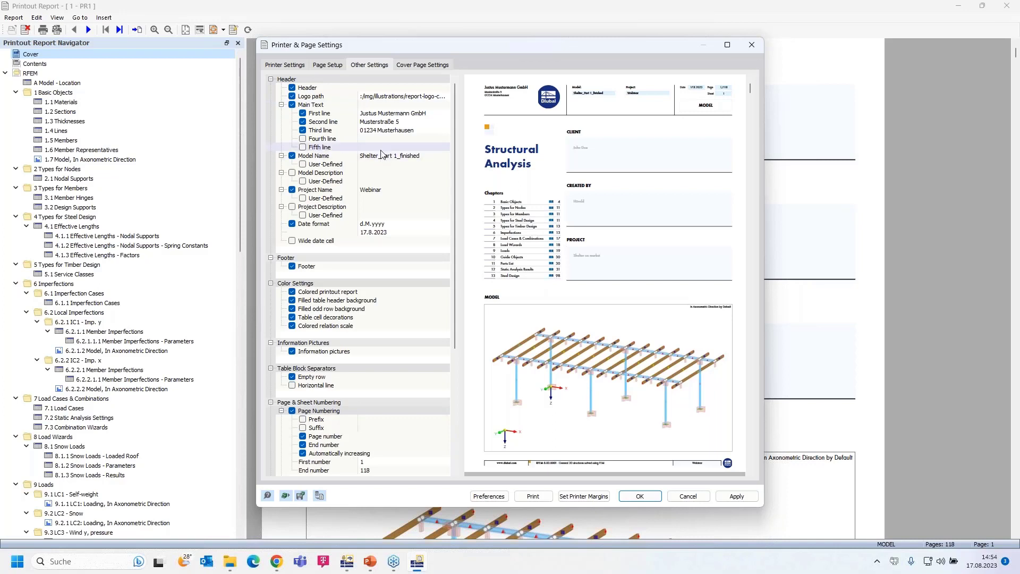
pyautogui.click(381, 113)
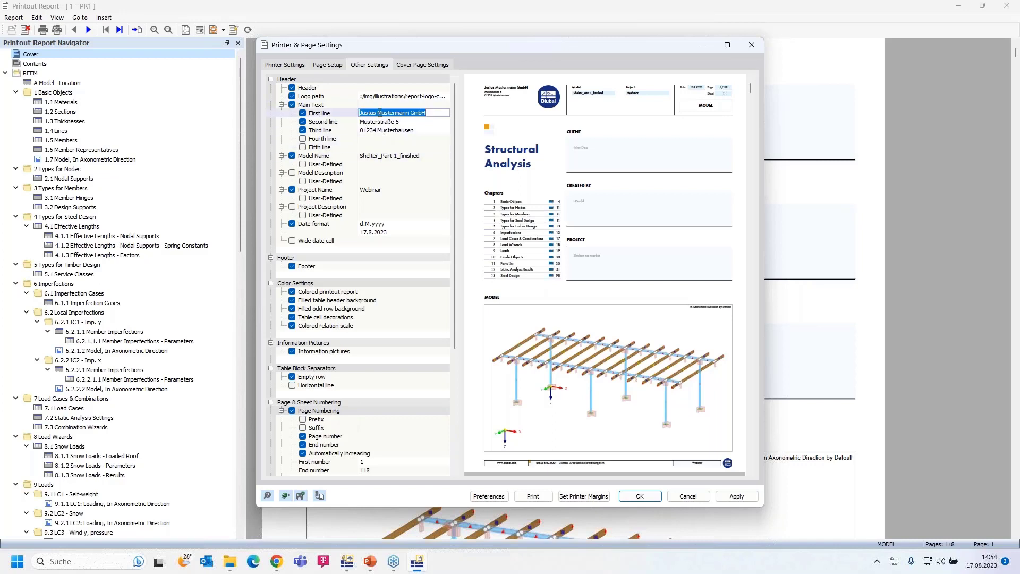
pyautogui.press('Tab')
pyautogui.press('Tab')
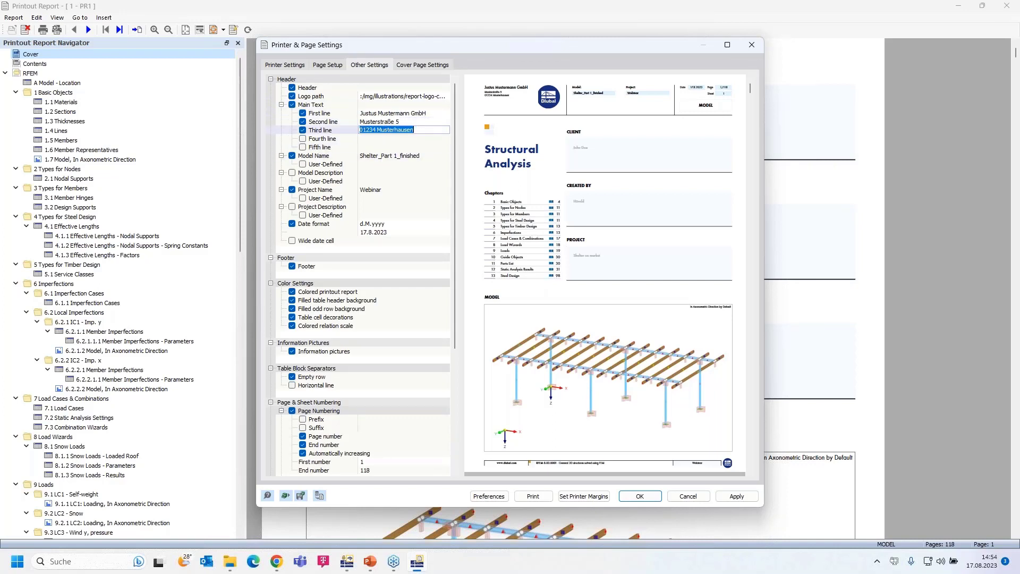
pyautogui.click(375, 98)
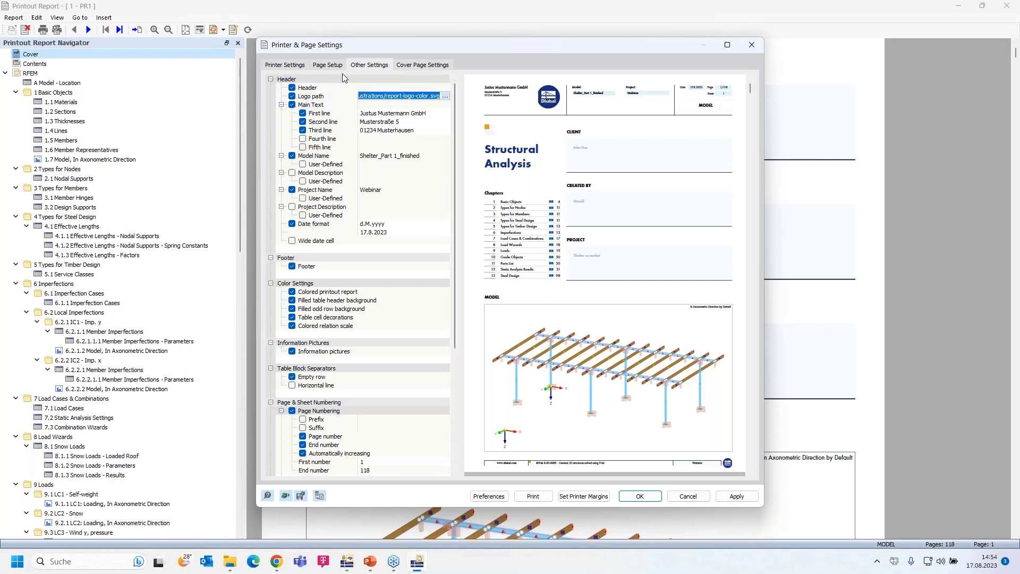
pyautogui.click(328, 66)
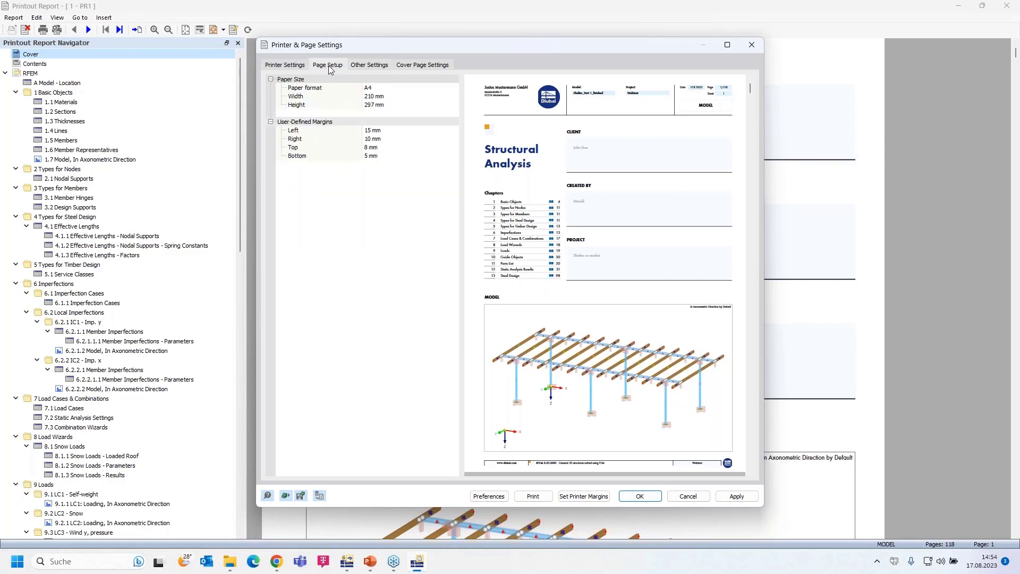
pyautogui.click(285, 65)
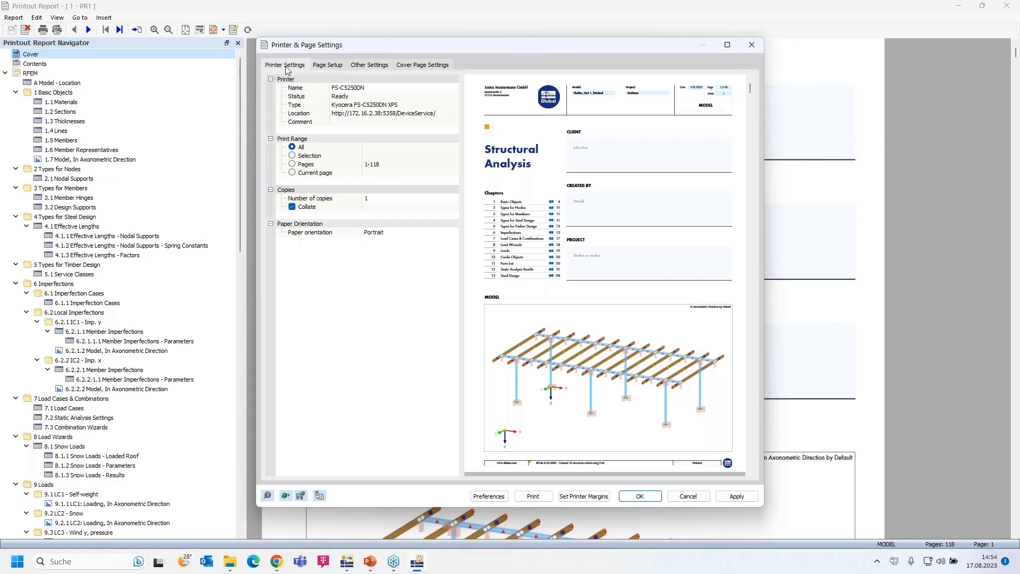
pyautogui.click(334, 66)
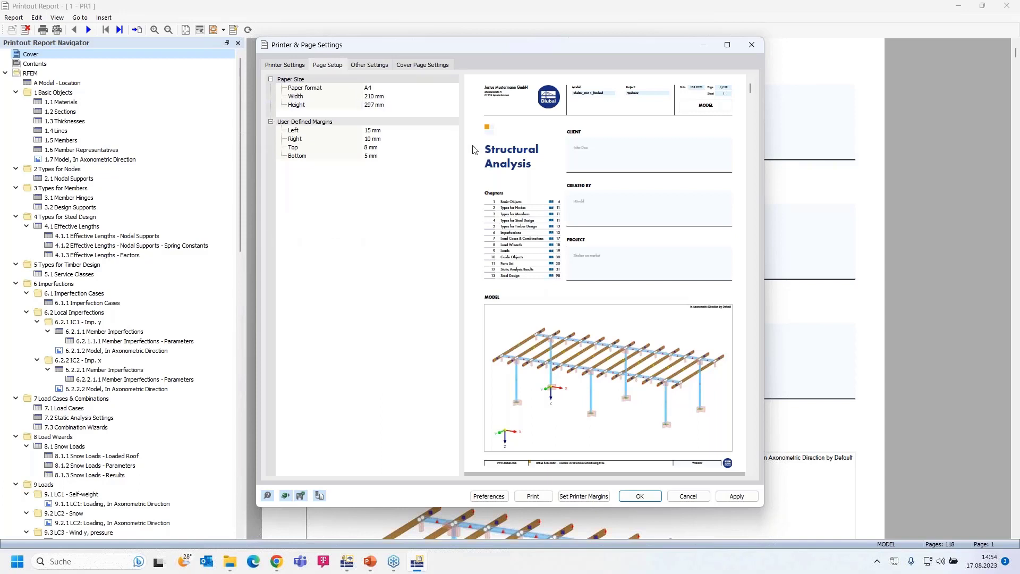
# - Set the bottom page margin to 7 mm, apply the page settings and check the updated cover page
pyautogui.click(637, 496)
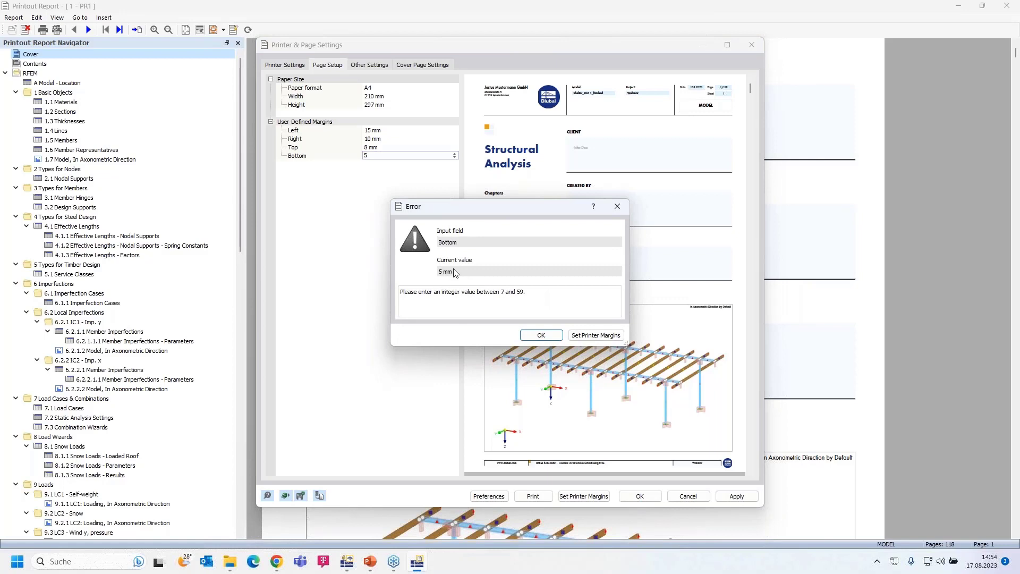
pyautogui.click(541, 336)
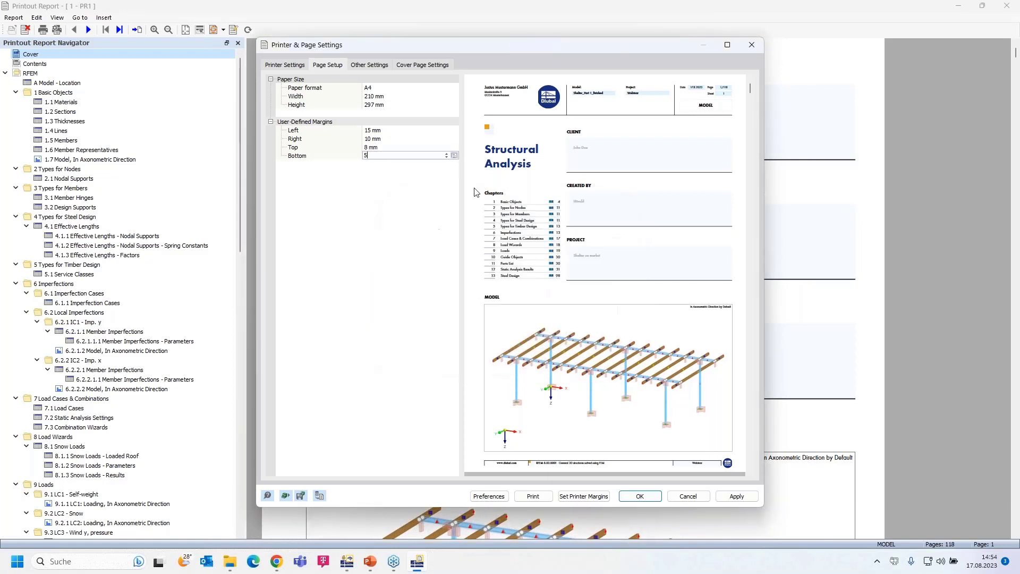
pyautogui.click(447, 154)
pyautogui.click(447, 154)
pyautogui.click(640, 497)
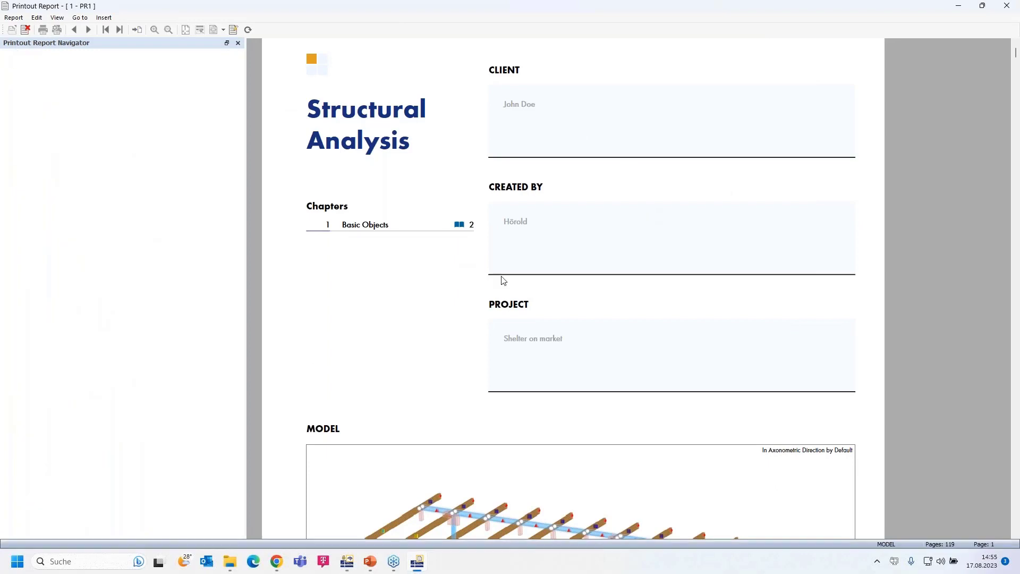
pyautogui.scroll(-3, 502, 279)
pyautogui.scroll(1, 504, 280)
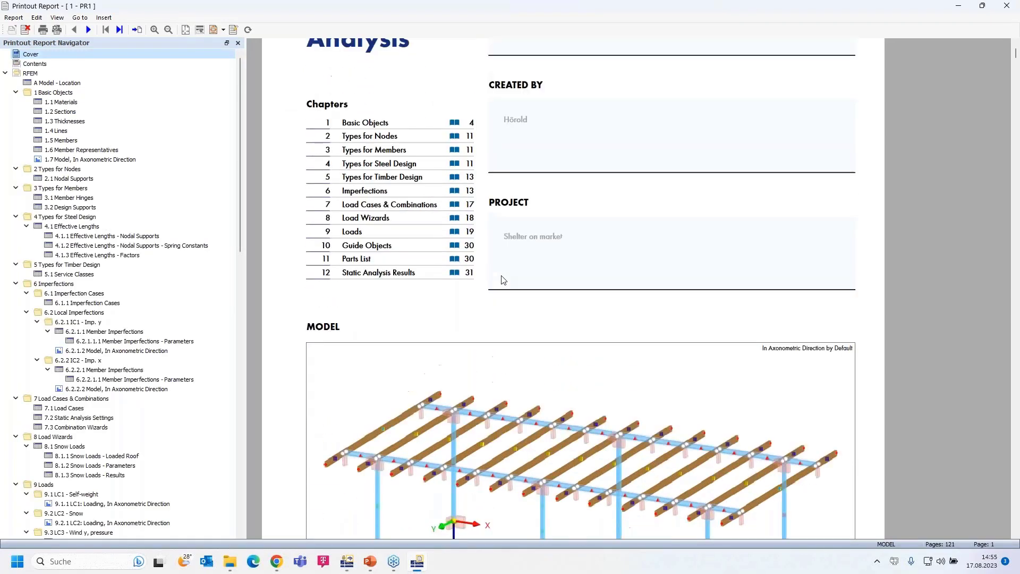
pyautogui.keyDown('ctrl'); pyautogui.scroll(-1, 503, 280); pyautogui.keyUp('ctrl')
pyautogui.scroll(3, 502, 279)
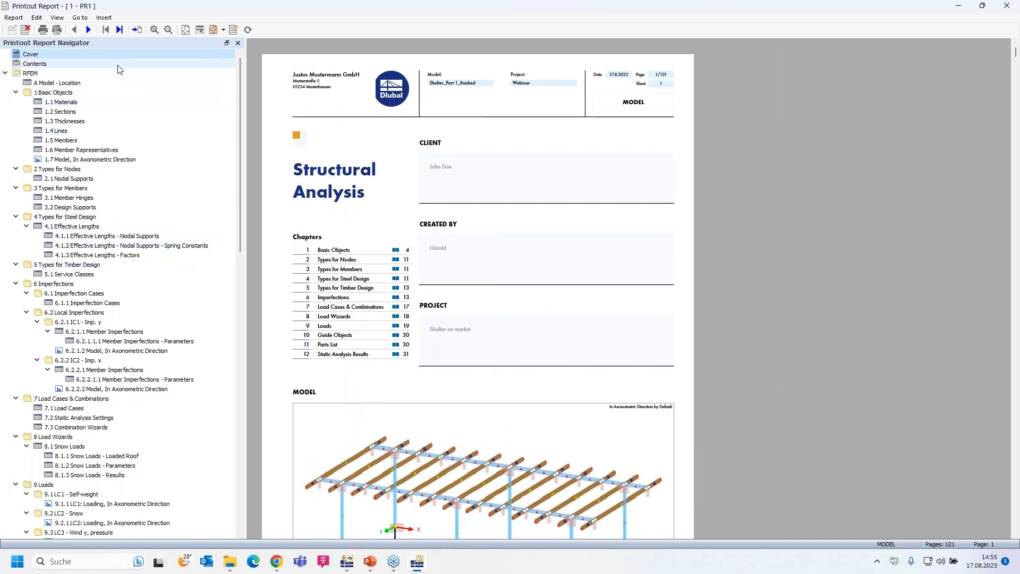
# - Insert a plain text item into the report and name it "Preliminary note"
pyautogui.click(104, 19)
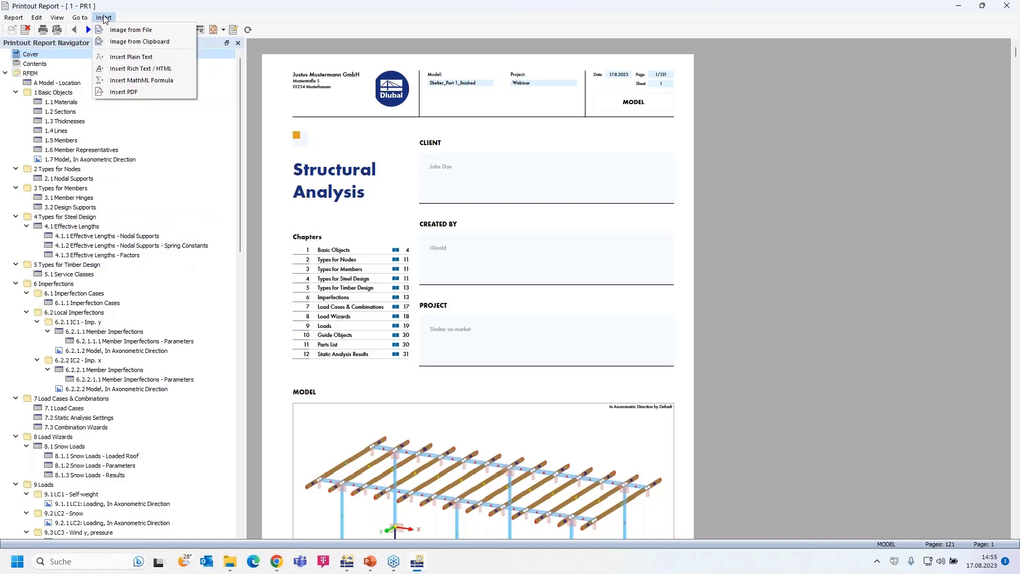
pyautogui.click(142, 58)
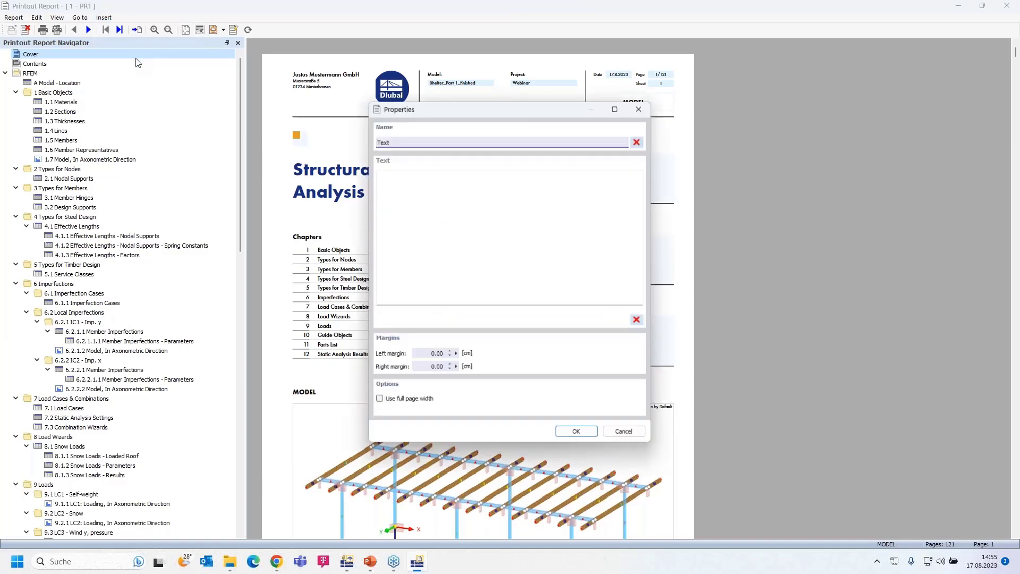
pyautogui.moveTo(397, 139); pyautogui.dragTo(360, 138)
pyautogui.write('Preliminary note')
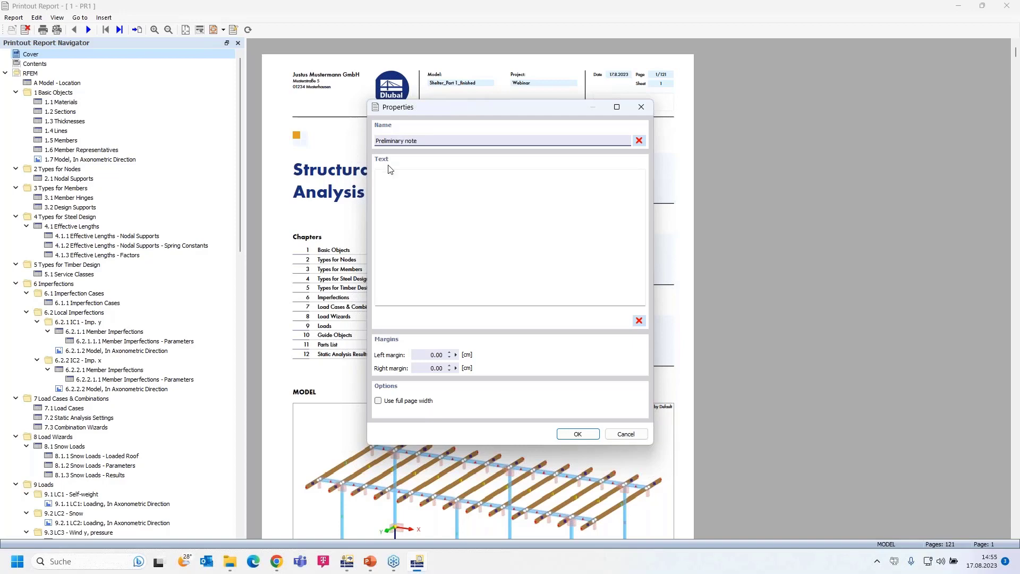
# - Fill the preliminary note with a few lines of placeholder text separated by blank lines and add it to the report
pyautogui.click(394, 186)
pyautogui.write('wraeehezktutu, ')
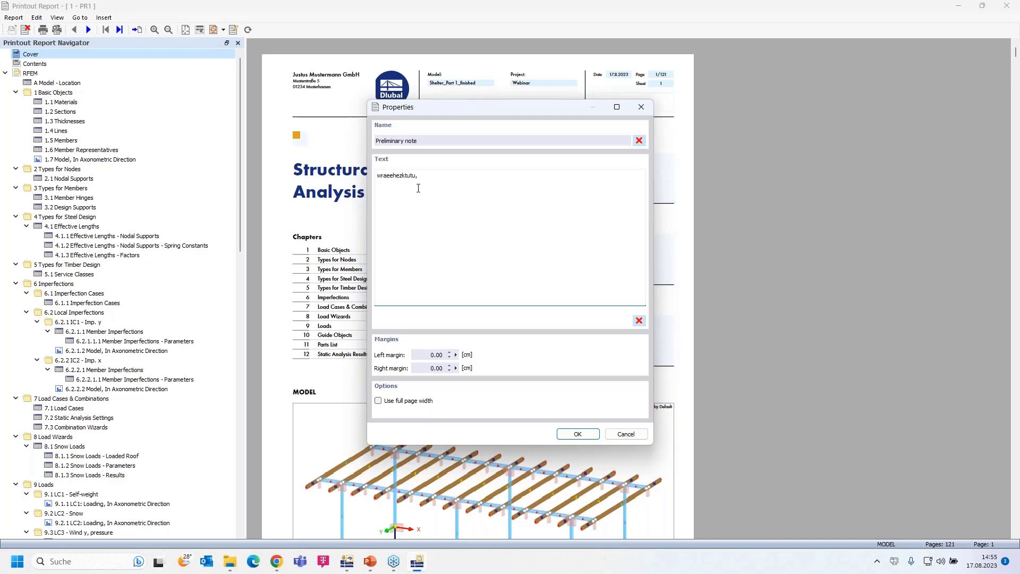
pyautogui.write('trhhrtrhthjr')
pyautogui.press('Return')
pyautogui.press('Return')
pyautogui.press('Return')
pyautogui.press('Return')
pyautogui.write('htrrhrhnjzrjzmt     rttrjzjwrzmzumzu')
pyautogui.click(577, 433)
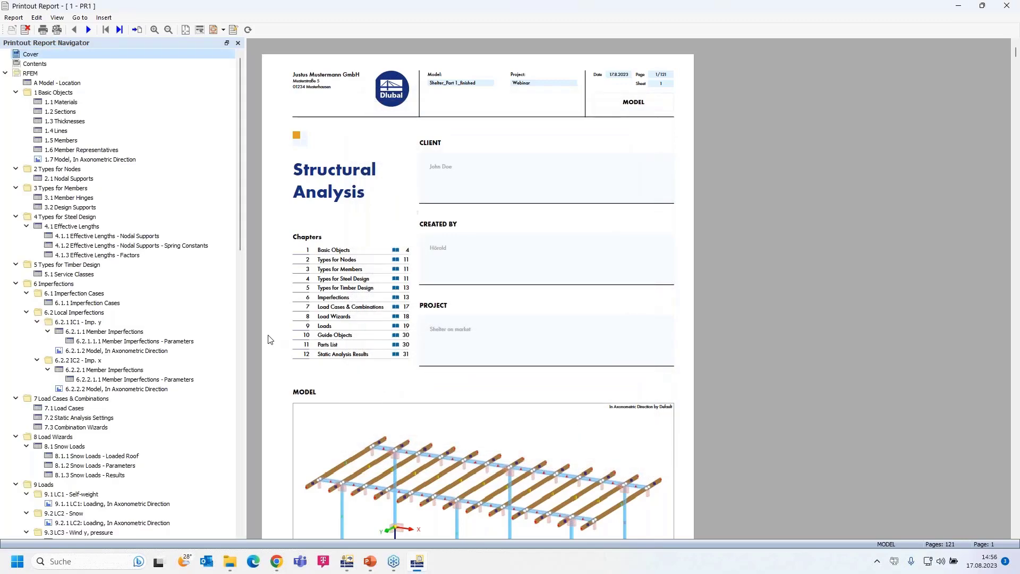
# - Move the "Preliminary note" item from the Design Overview chapter to the start of the document
pyautogui.scroll(-8, 145, 323)
pyautogui.scroll(-17, 145, 324)
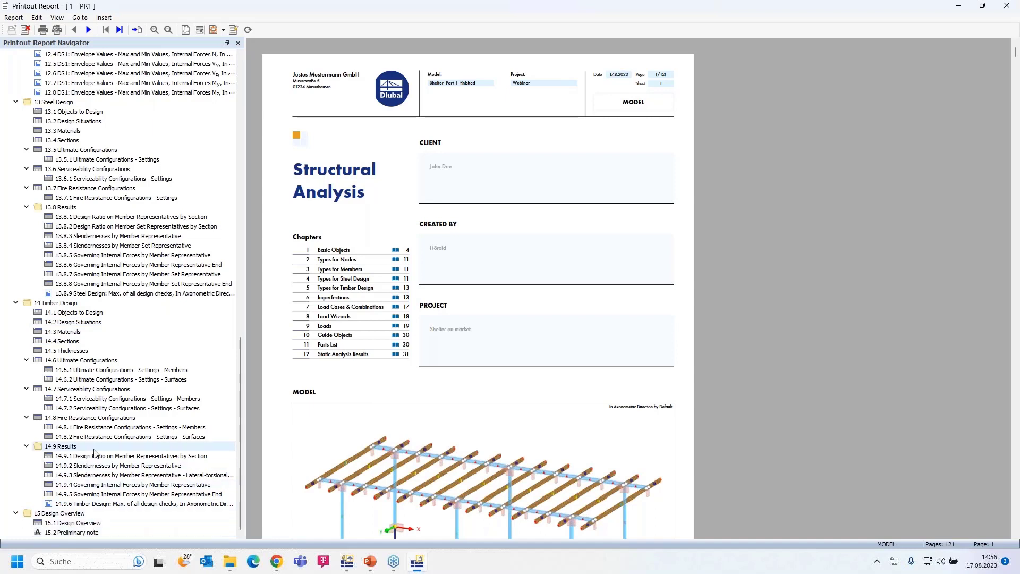
pyautogui.click(82, 533)
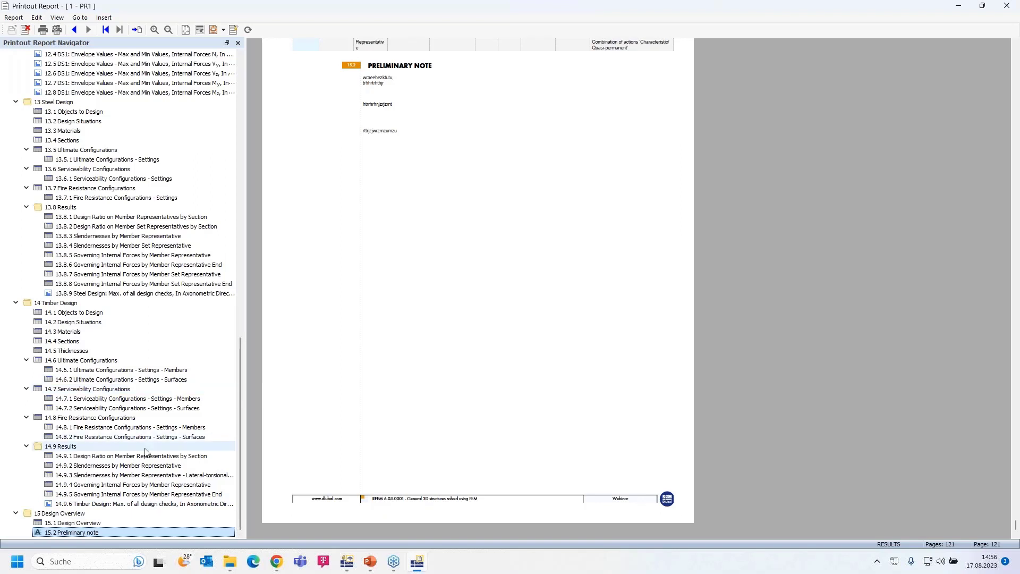
pyautogui.rightClick(92, 536)
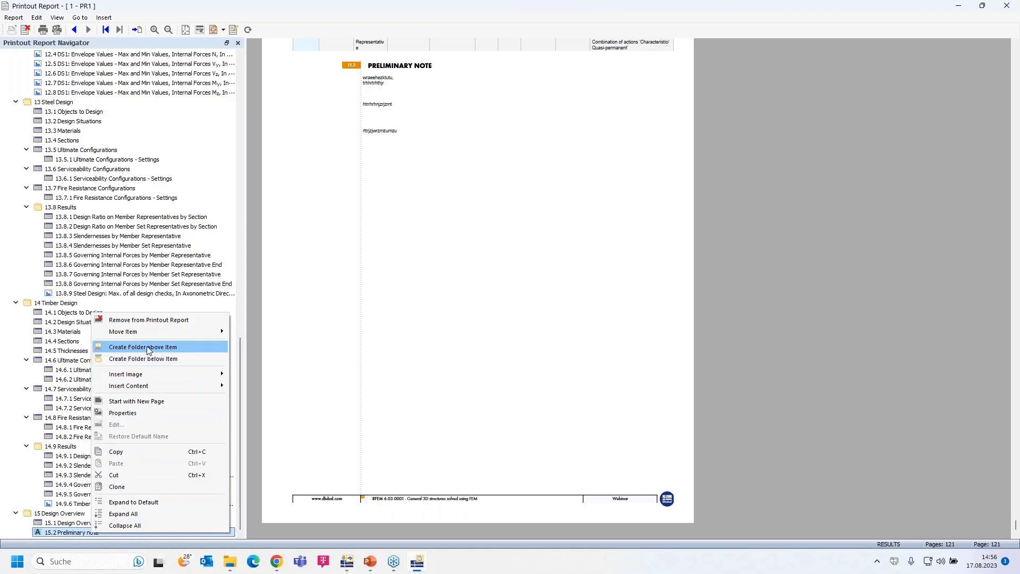
pyautogui.moveTo(148, 334)
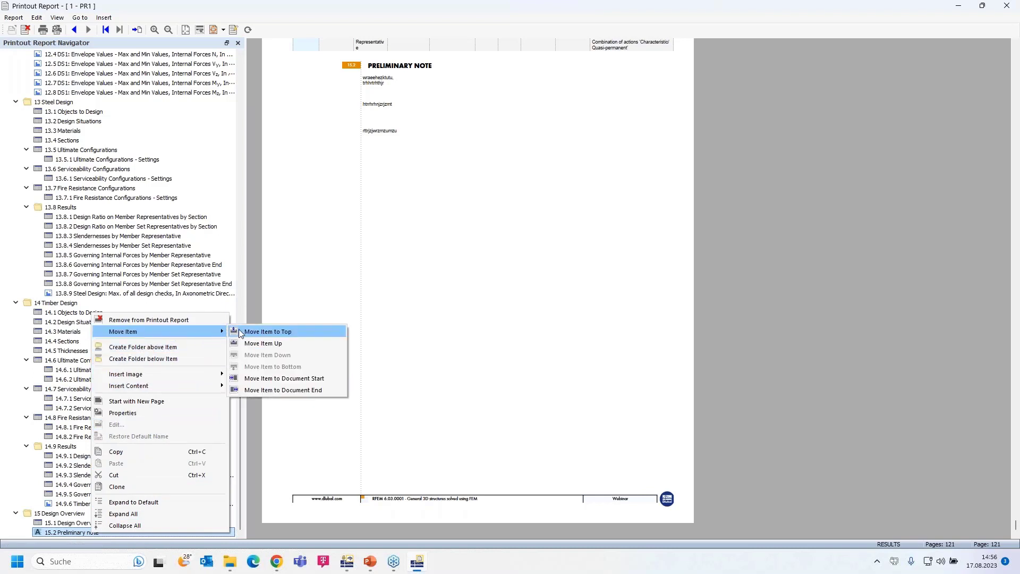
pyautogui.click(304, 378)
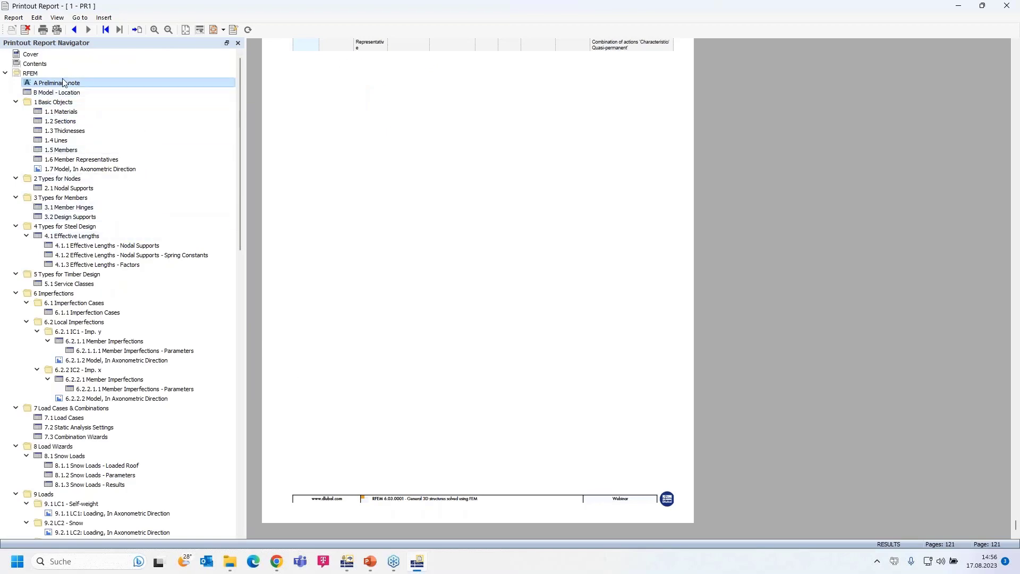
# - Check the table of contents and the preliminary note's placement ahead of the model location
pyautogui.click(45, 64)
pyautogui.scroll(-9, 535, 318)
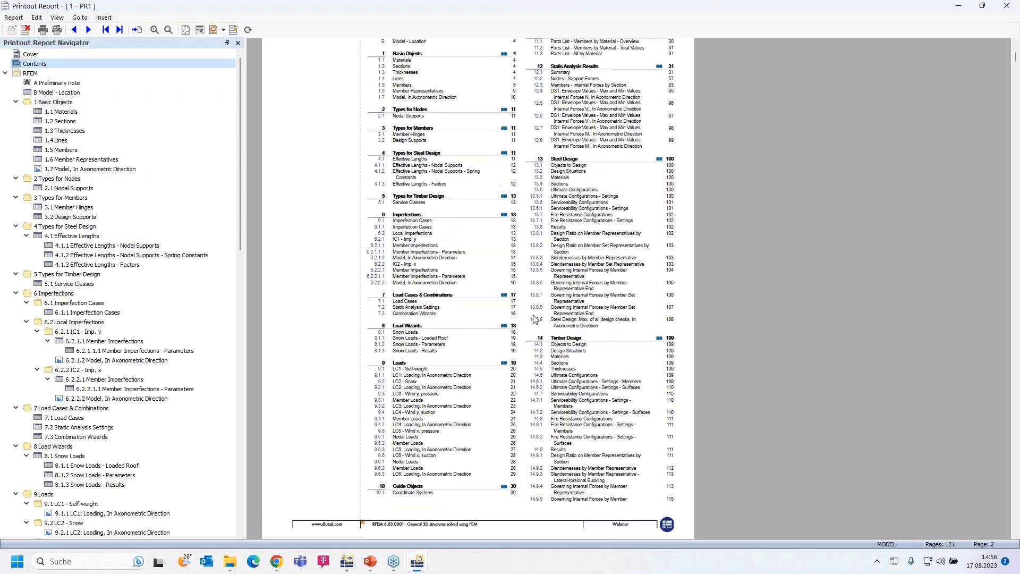
pyautogui.scroll(-2, 522, 319)
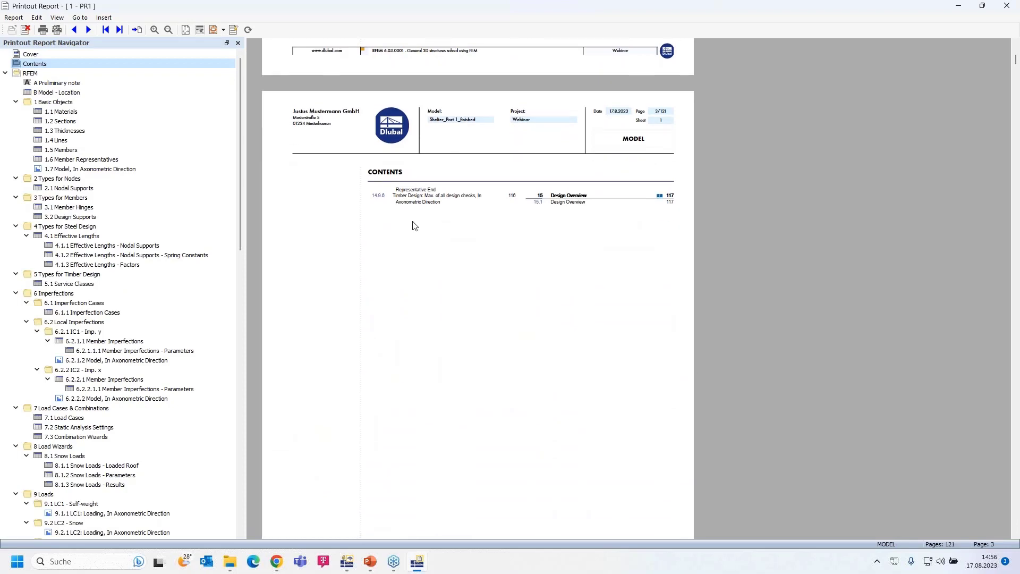
pyautogui.scroll(-6, 501, 193)
pyautogui.scroll(-7, 503, 194)
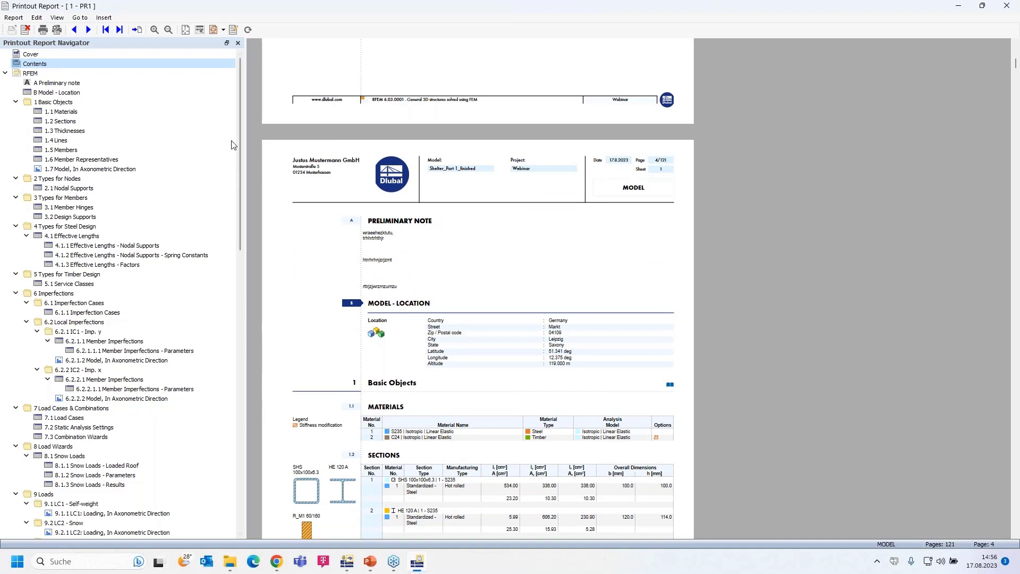
# - Rename the text item at the start of the report as "Preliminary notes"
pyautogui.rightClick(61, 85)
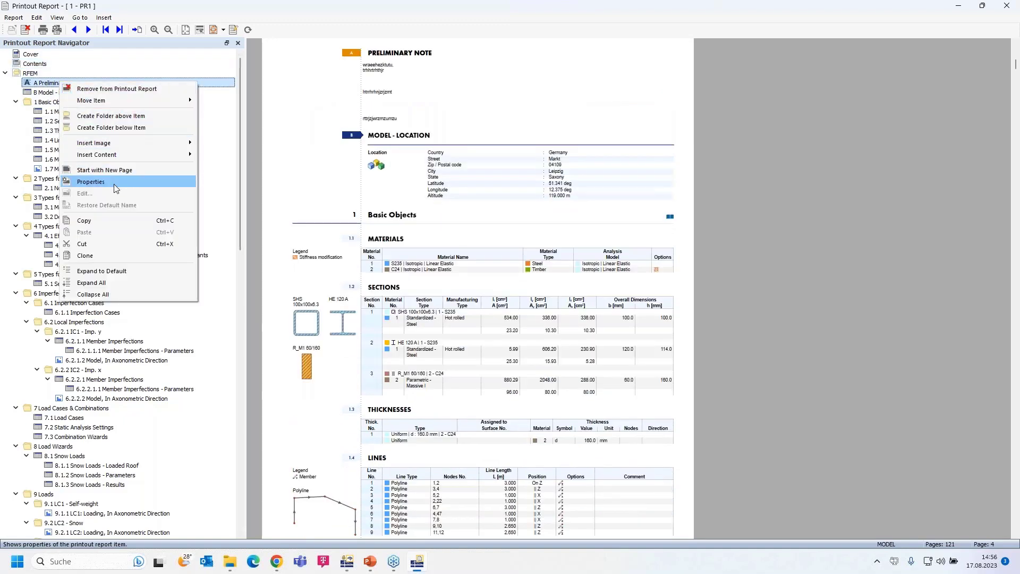
pyautogui.click(47, 85)
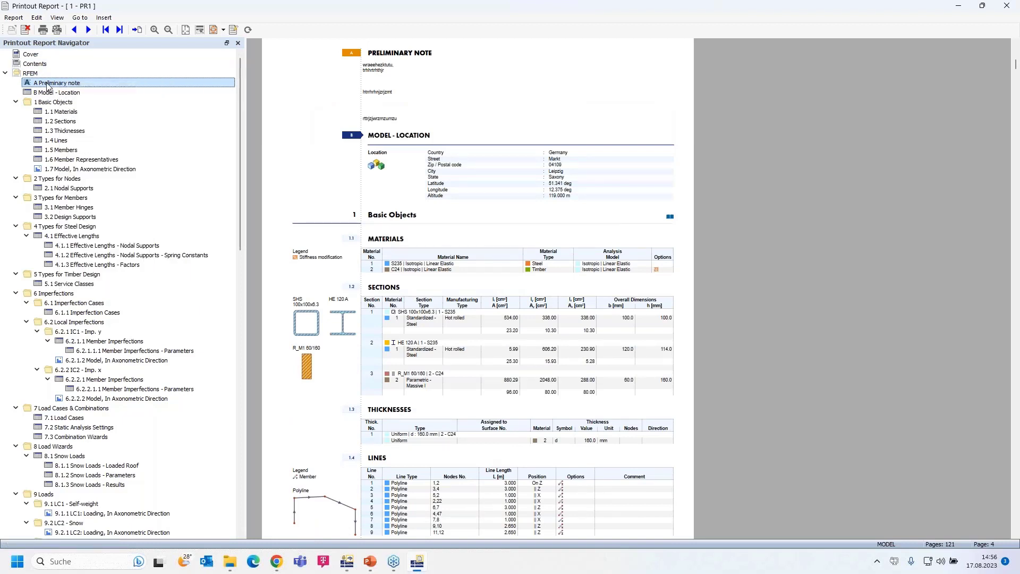
pyautogui.rightClick(65, 86)
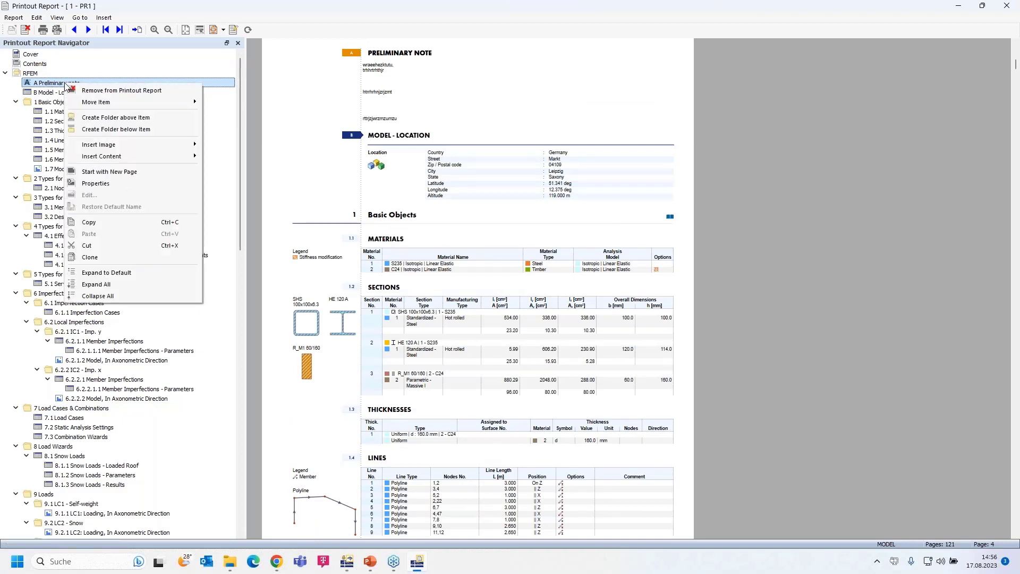
pyautogui.click(121, 186)
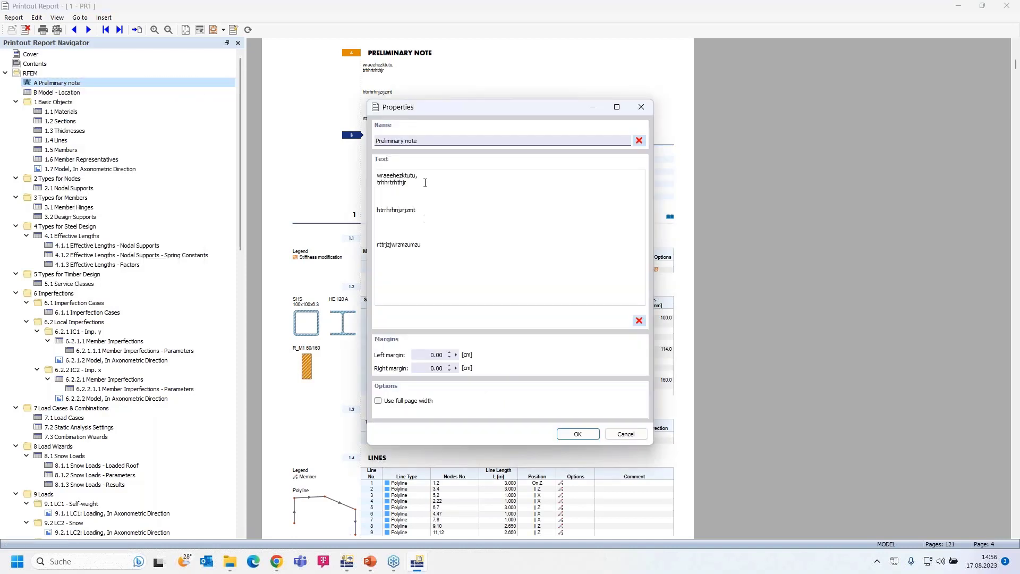
pyautogui.click(431, 139)
pyautogui.click(578, 435)
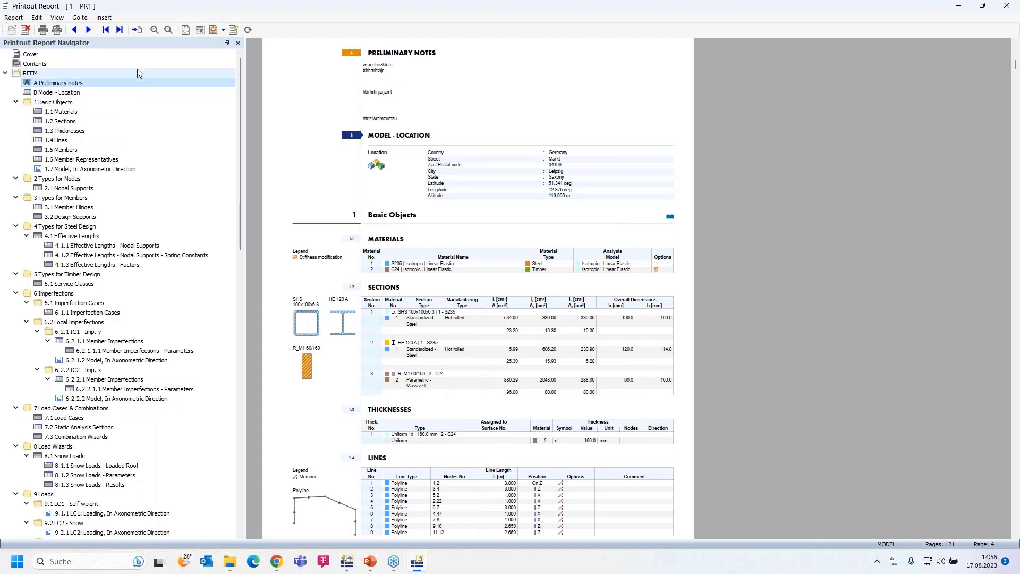
# - Insert all pages of the Dlubal Geo-Zone Tool PDF from the desktop into the report at full page width and height
pyautogui.click(104, 18)
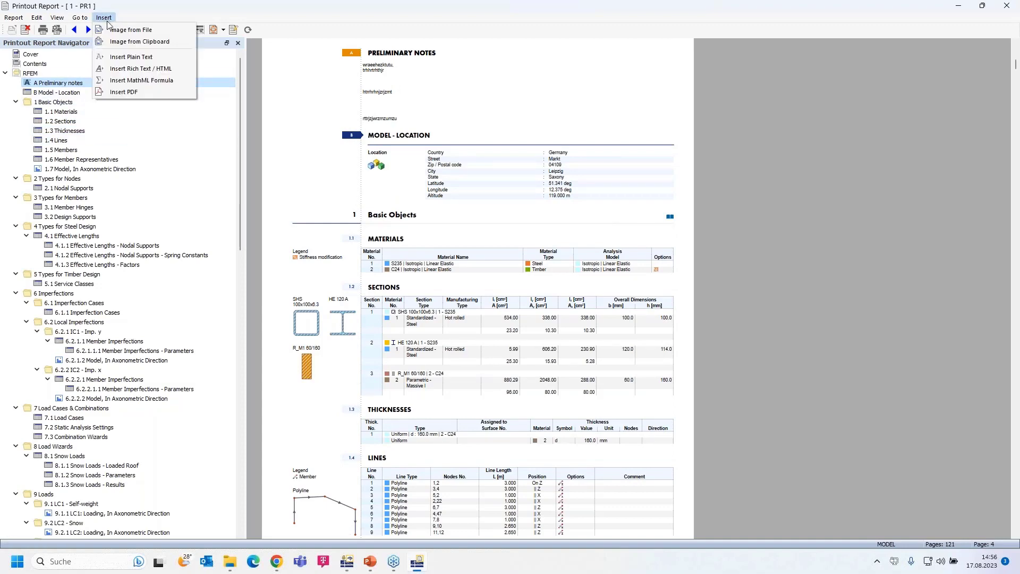
pyautogui.click(130, 92)
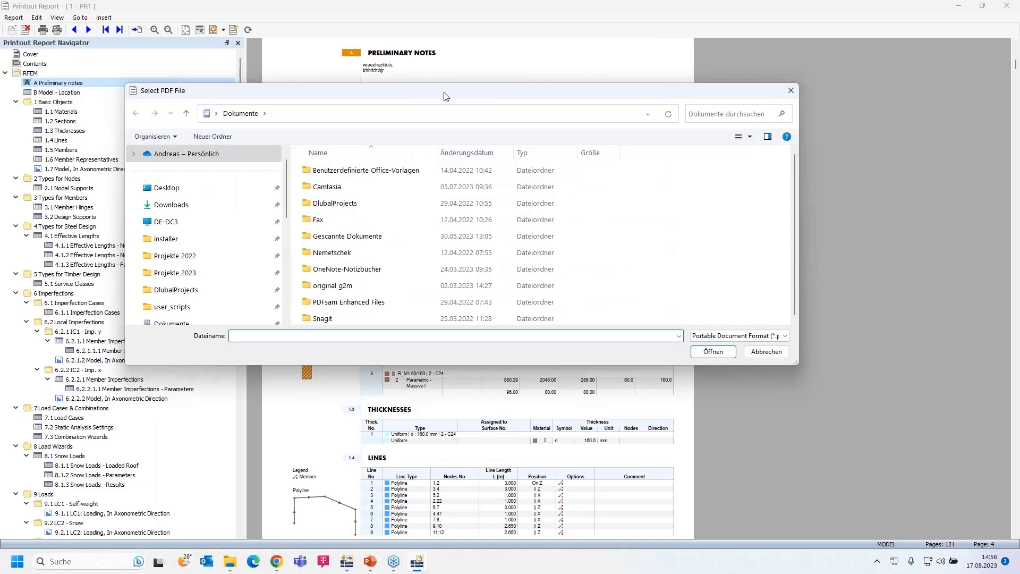
pyautogui.press('Escape')
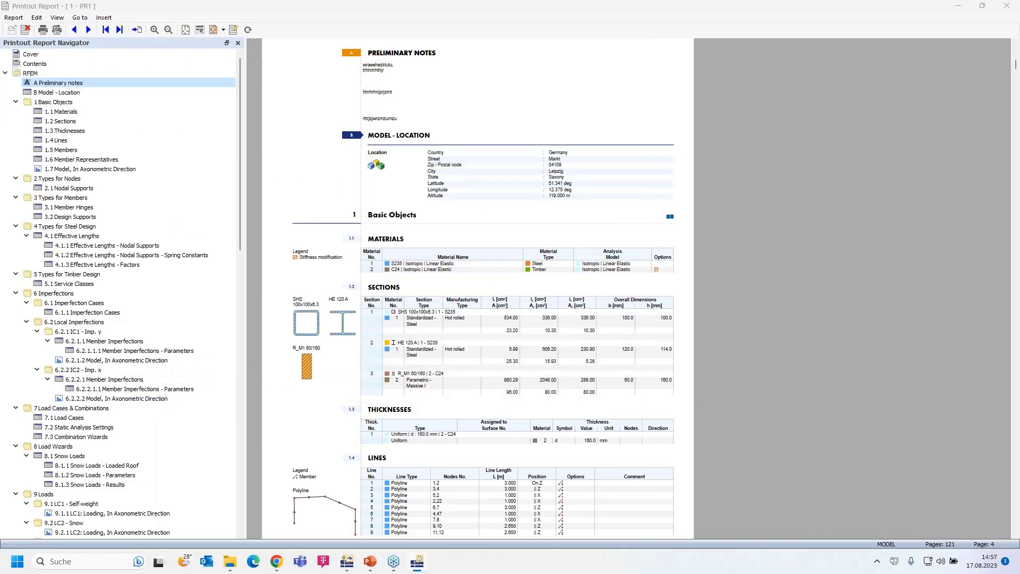
pyautogui.moveTo(0, 74); pyautogui.dragTo(457, 82)
pyautogui.click(361, 162)
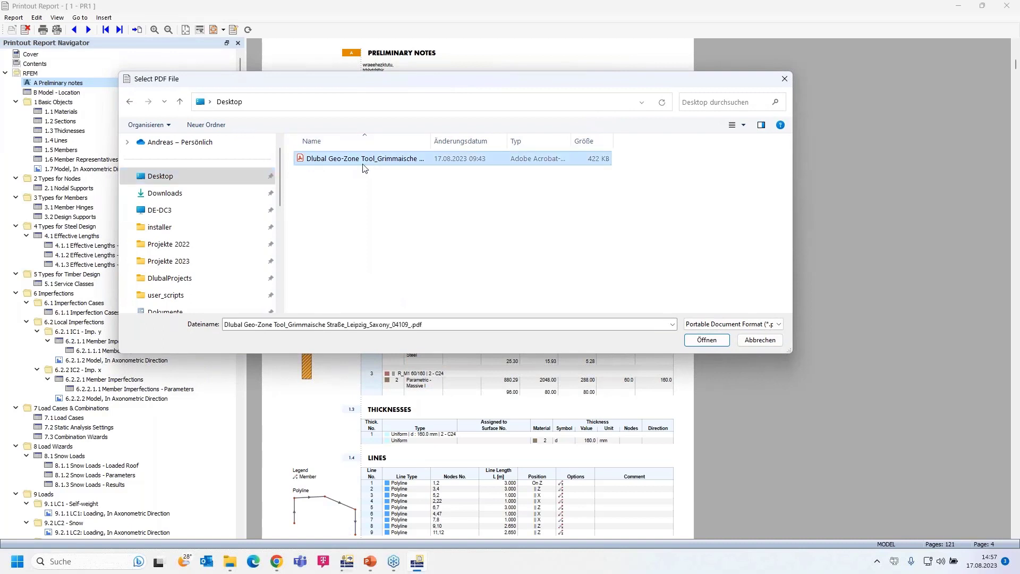
pyautogui.click(703, 340)
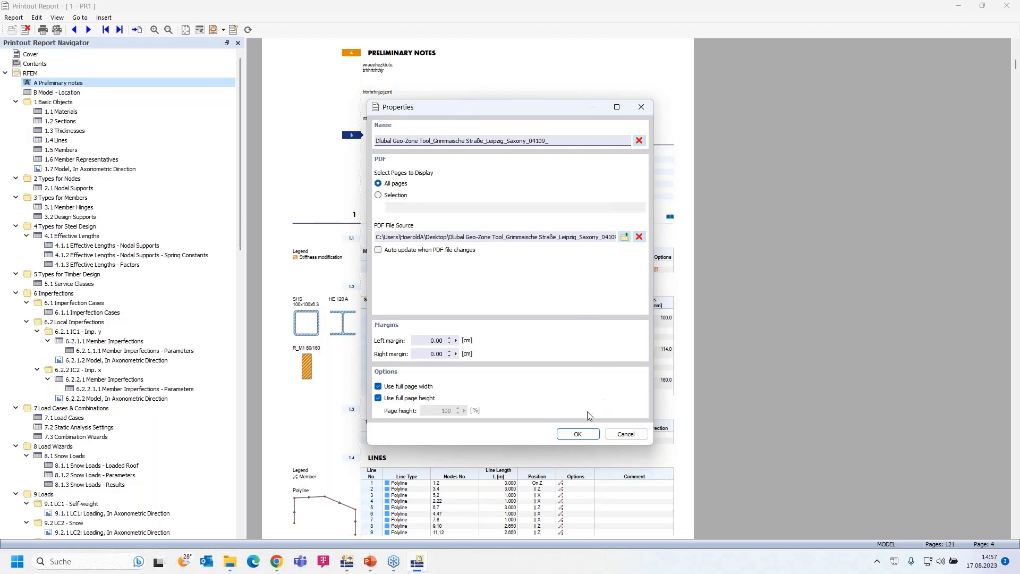
pyautogui.click(575, 434)
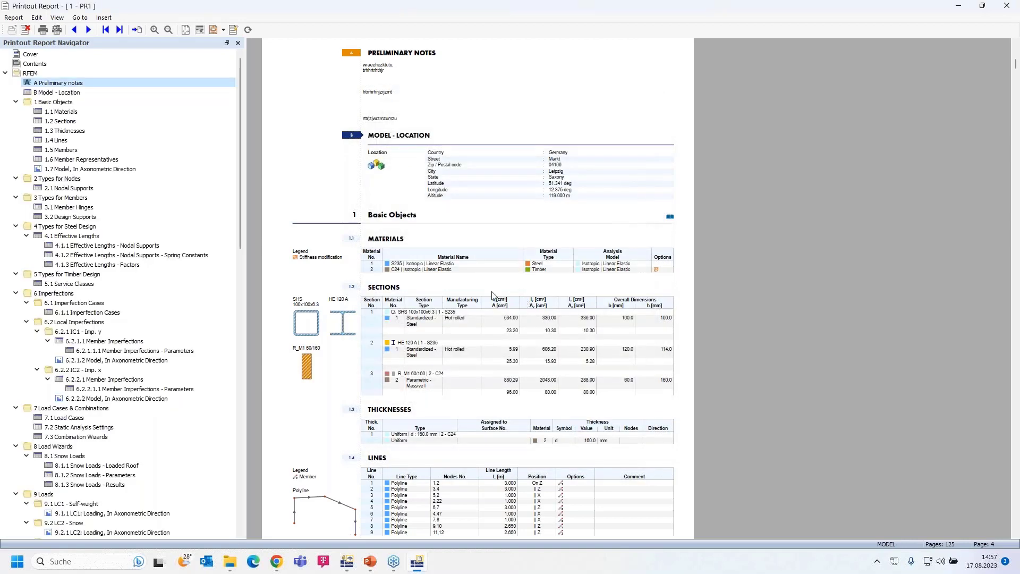
# - Examine the inserted Geo-Zone Tool pages at the end of the Design Overview chapter
pyautogui.scroll(-9, 137, 296)
pyautogui.scroll(-16, 137, 296)
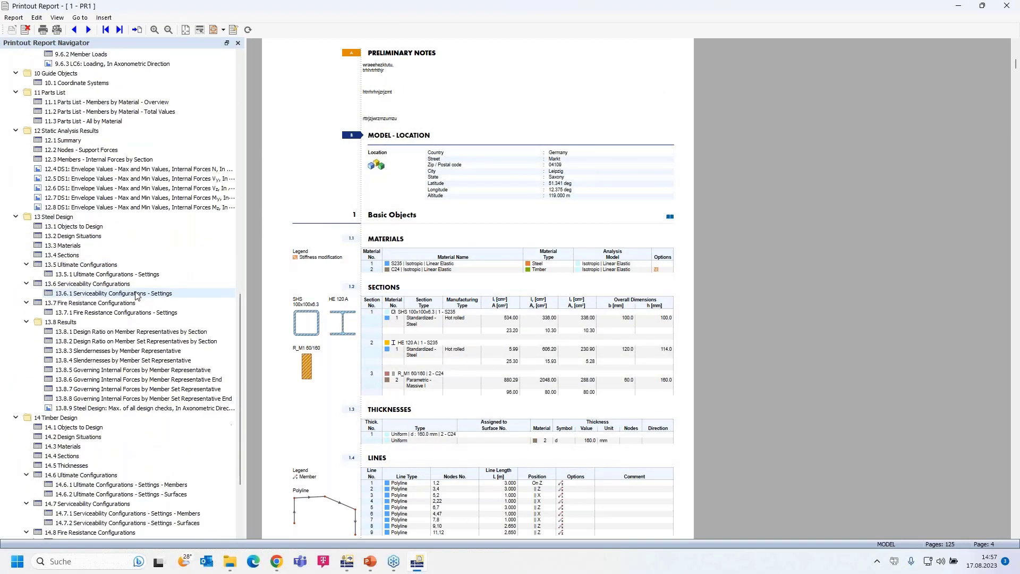
pyautogui.click(131, 532)
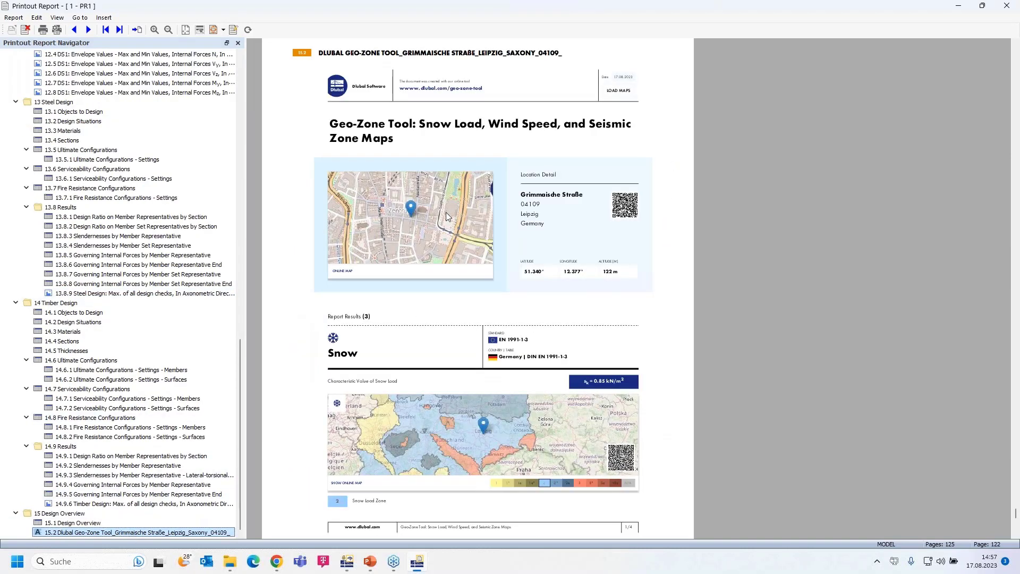
pyautogui.scroll(-10, 445, 212)
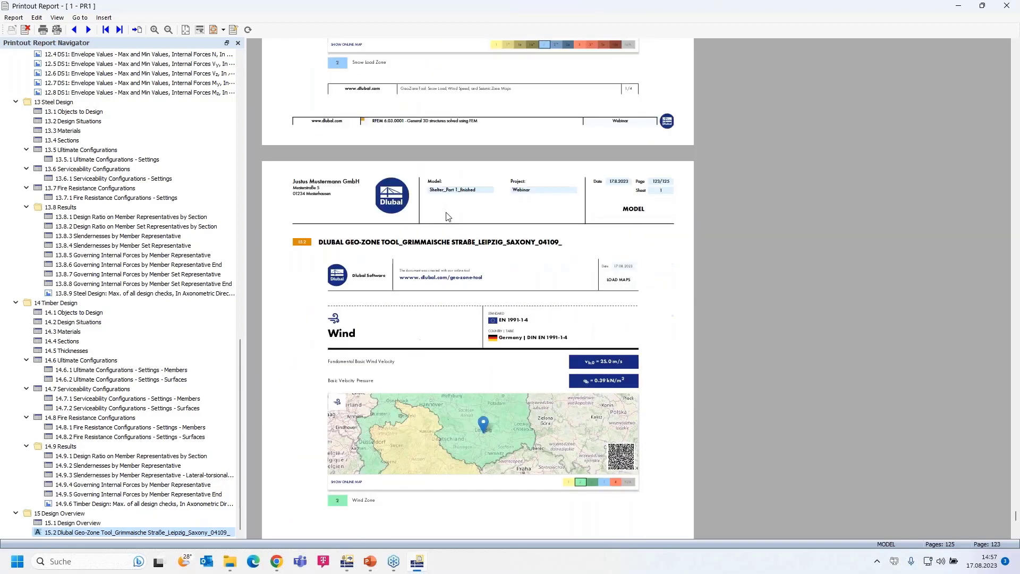
pyautogui.scroll(-10, 445, 212)
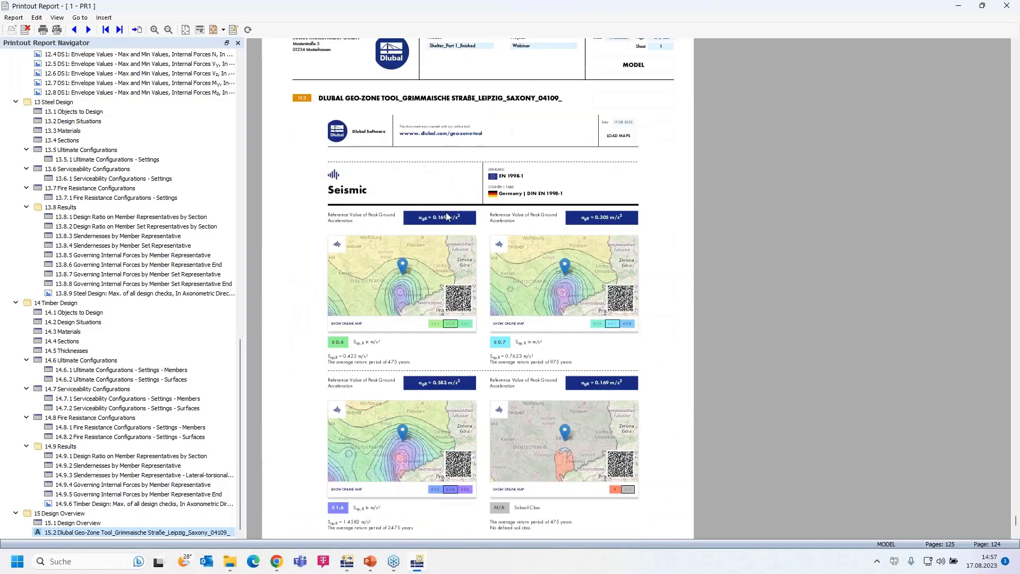
pyautogui.scroll(-10, 446, 216)
pyautogui.scroll(5, 446, 216)
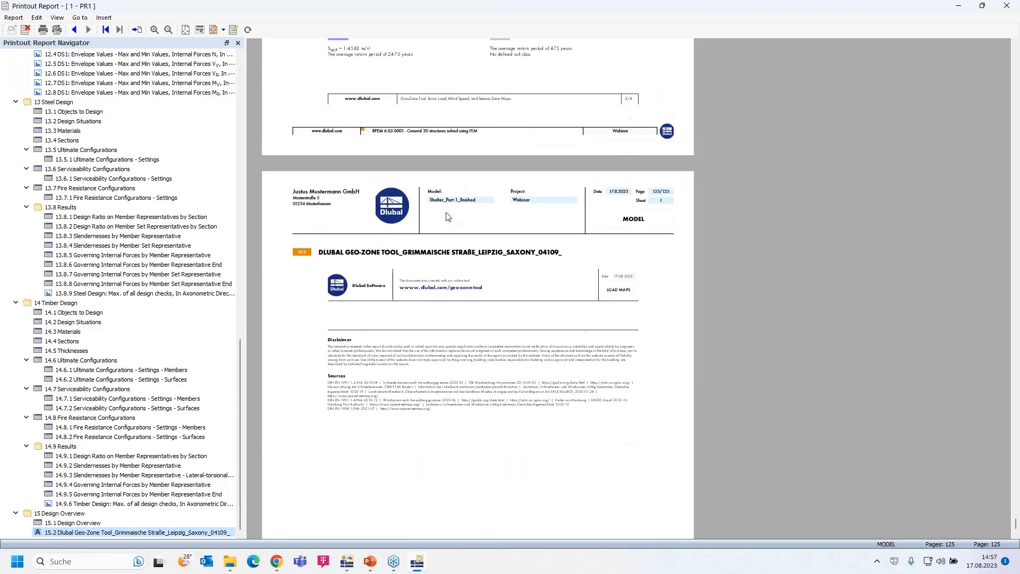
pyautogui.scroll(3, 446, 216)
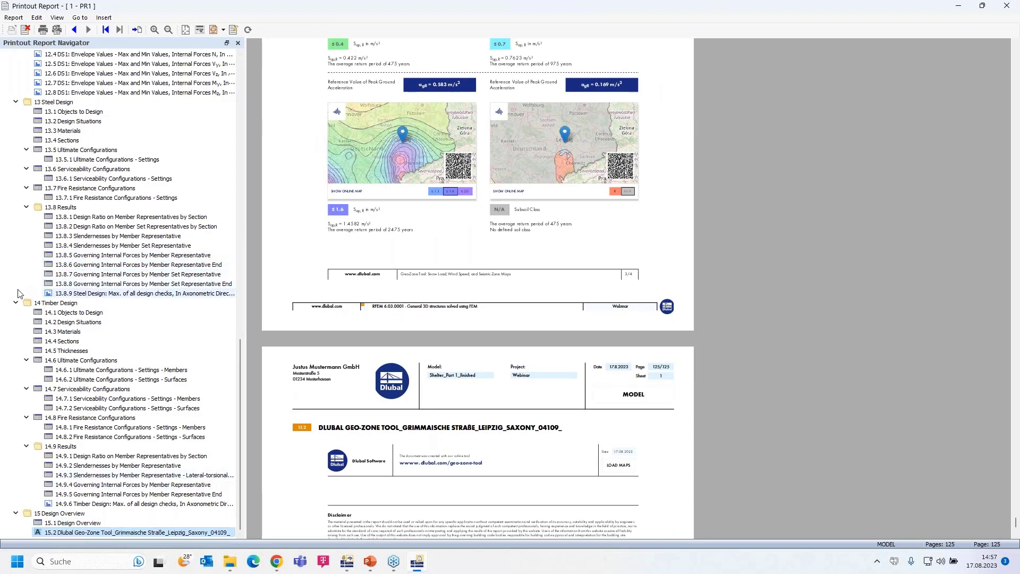
# - Collapse the Timber Design, Steel Design, Static Analysis Results and Loads chapters and move the Geo-Zone Tool item directly before Load Wizards
pyautogui.click(17, 302)
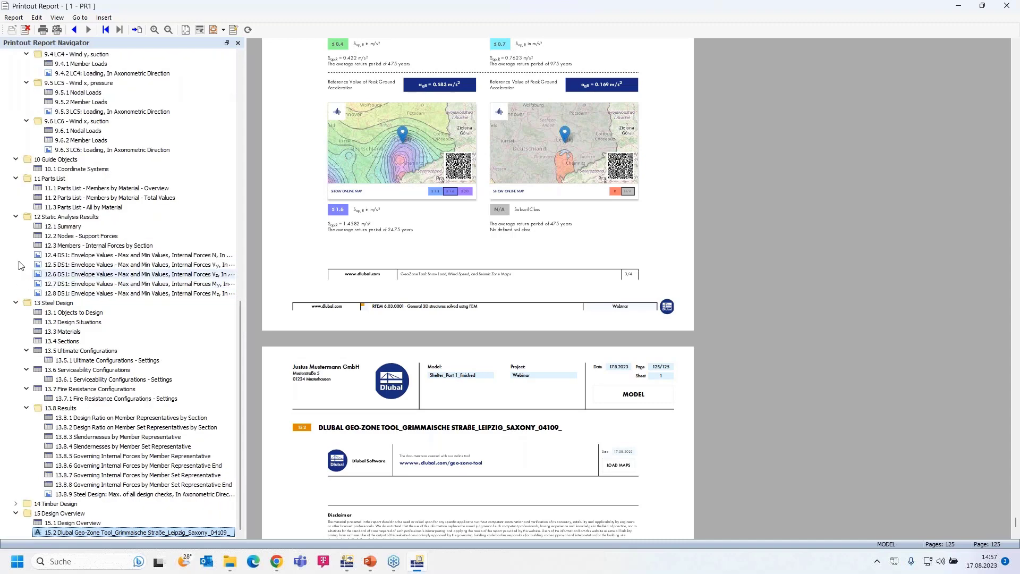
pyautogui.click(16, 217)
pyautogui.click(16, 303)
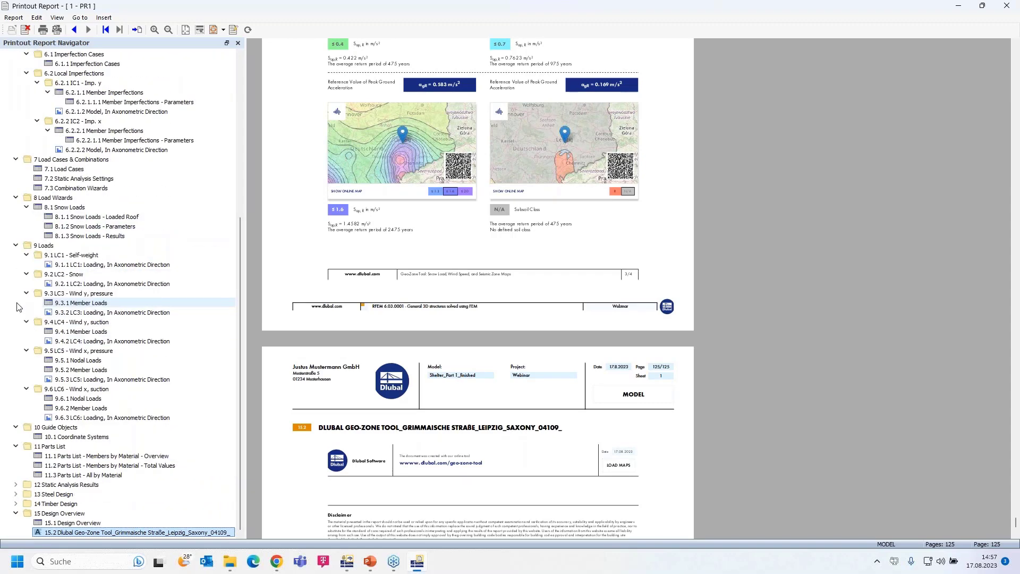
pyautogui.click(16, 245)
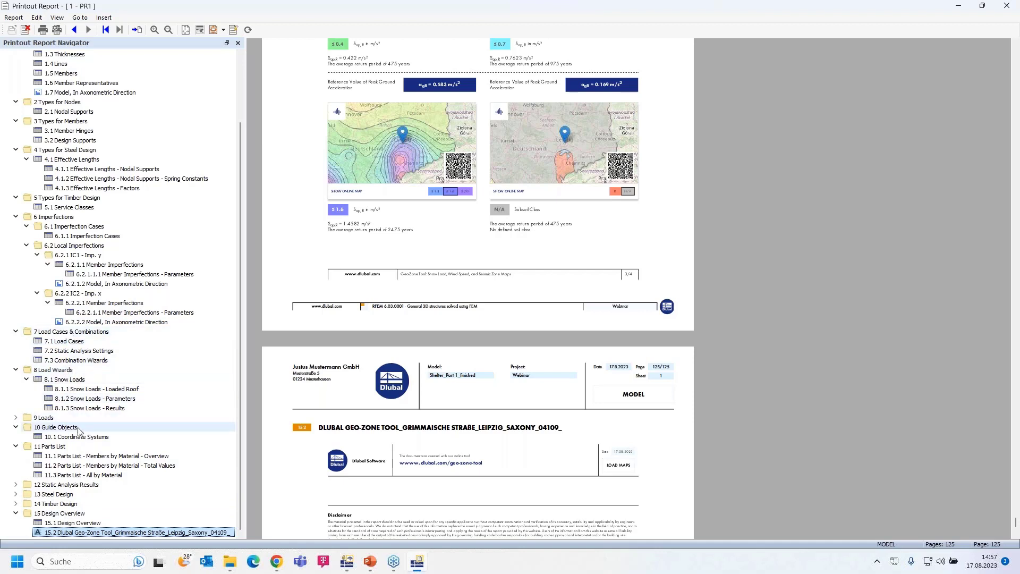
pyautogui.moveTo(116, 536); pyautogui.dragTo(45, 373)
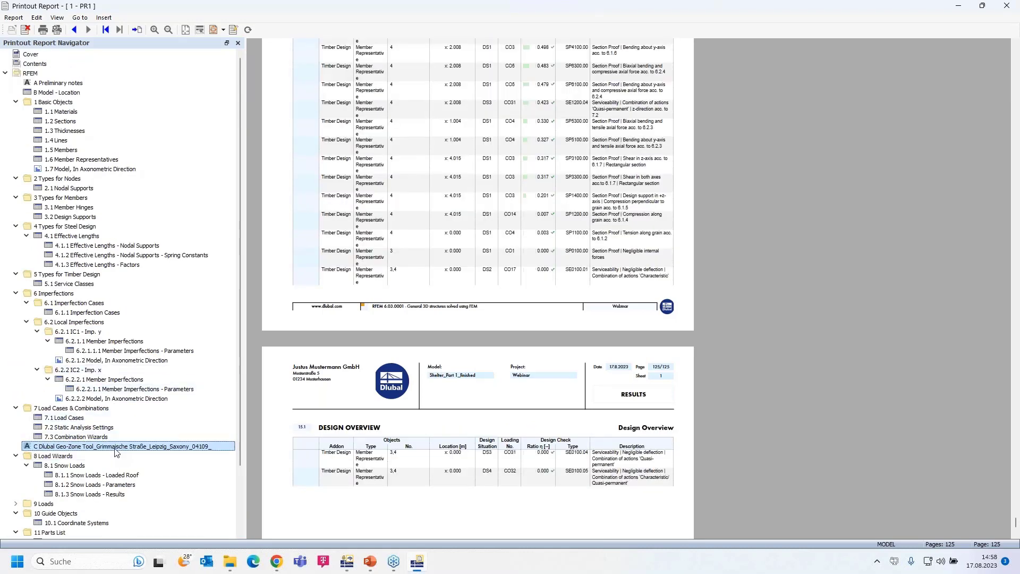
# - Check the moved Geo-Zone Tool pages and how they lead into the Load Wizards chapter
pyautogui.click(117, 451)
pyautogui.scroll(-15, 460, 406)
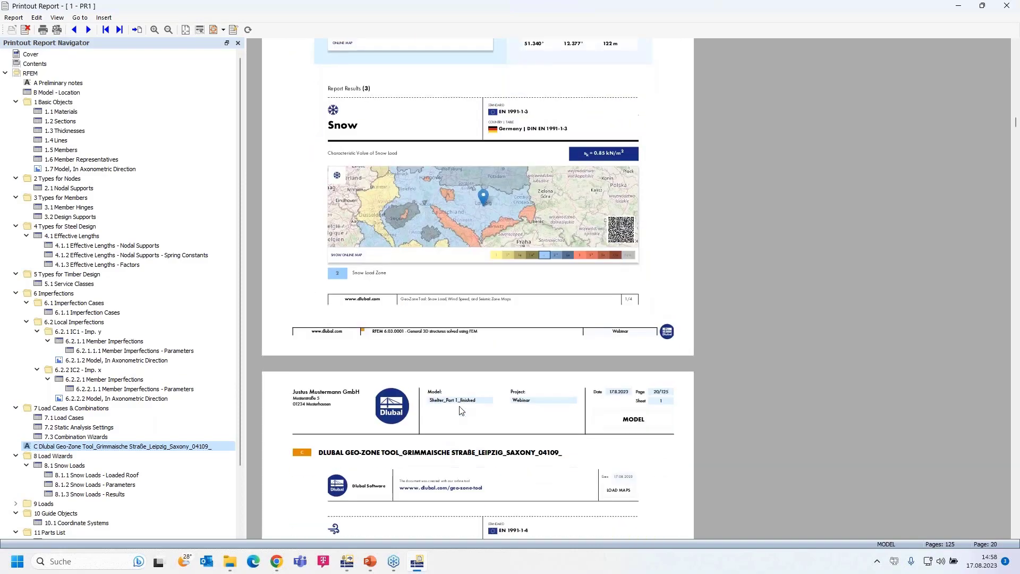
pyautogui.scroll(-15, 460, 409)
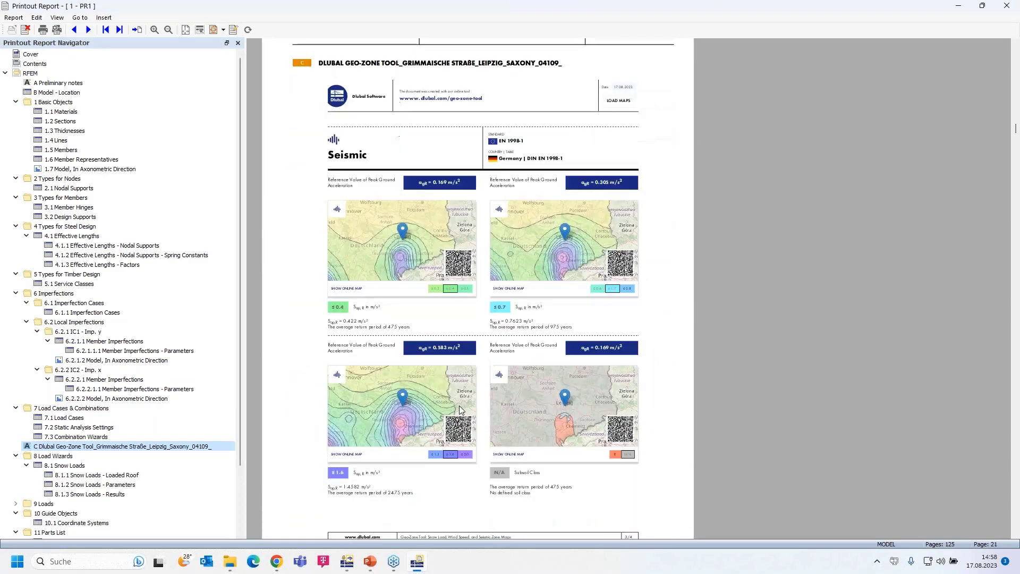
pyautogui.scroll(-7, 461, 410)
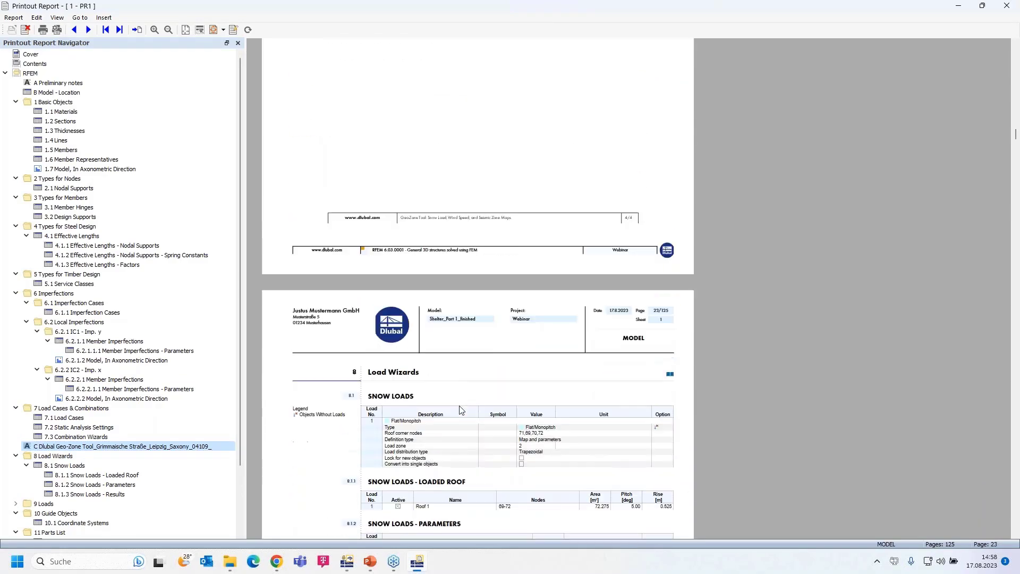
pyautogui.scroll(-2, 523, 333)
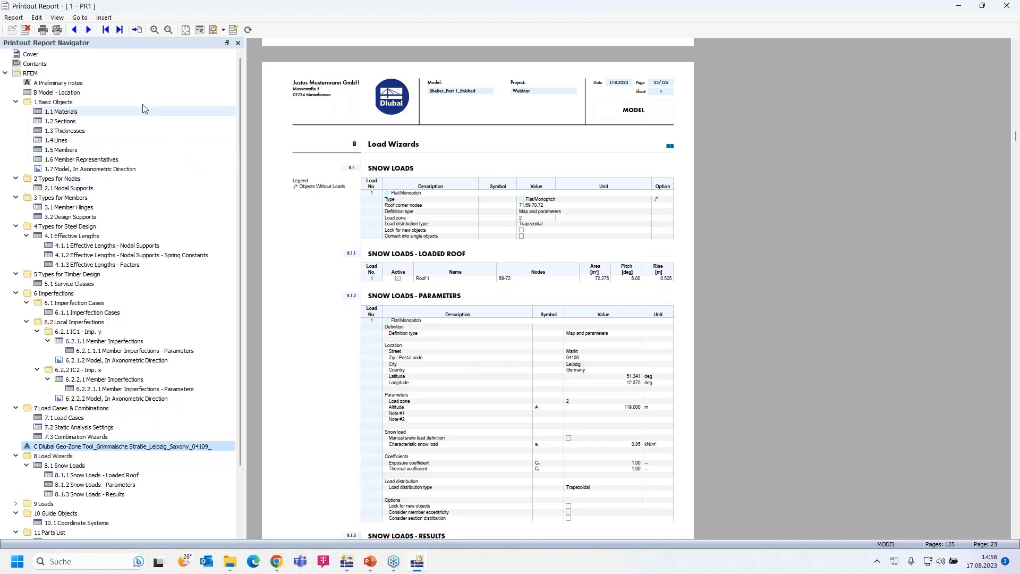
# - Review the languages available for the printout report without changing the selection
pyautogui.click(35, 18)
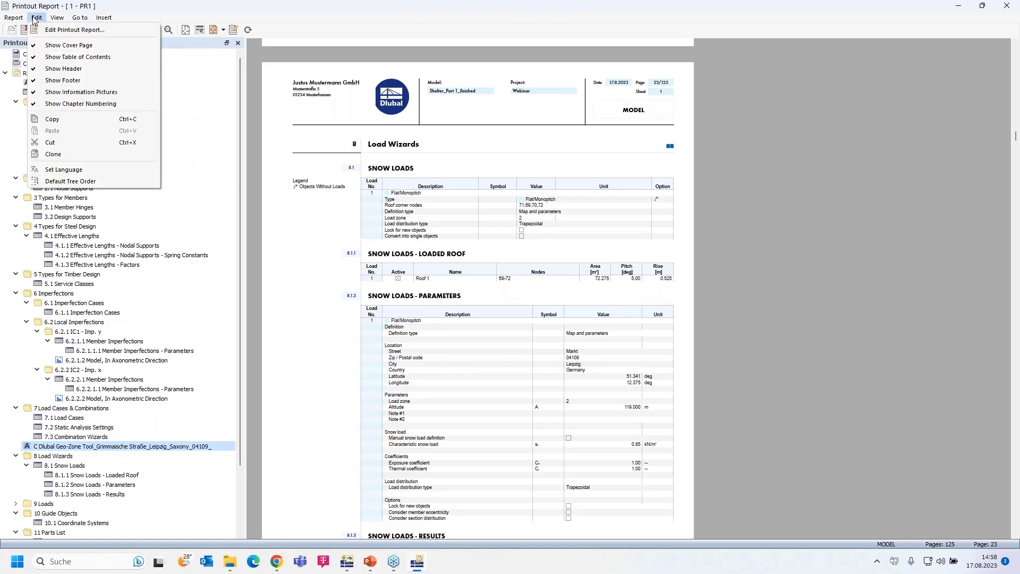
pyautogui.click(100, 169)
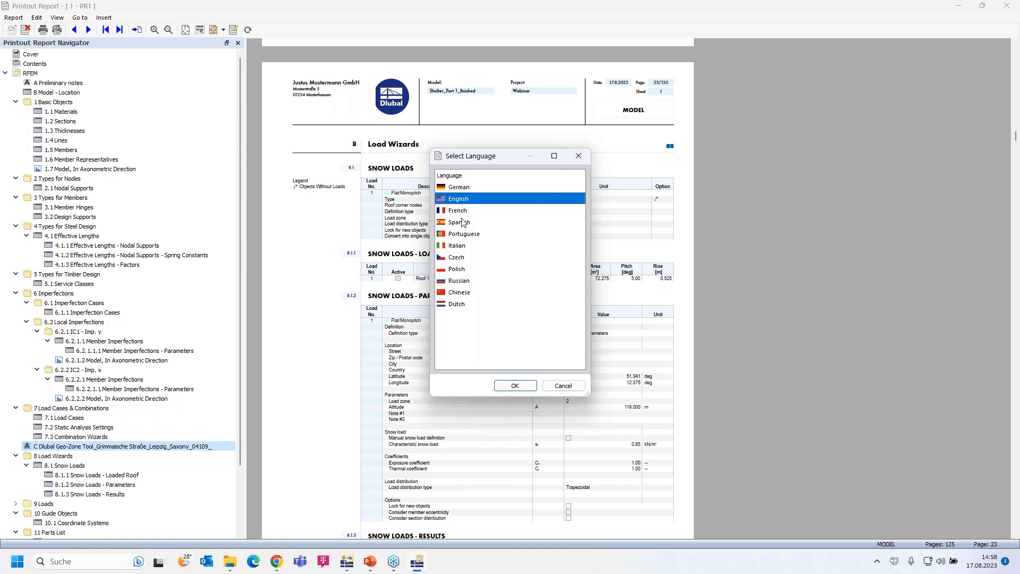
pyautogui.click(563, 386)
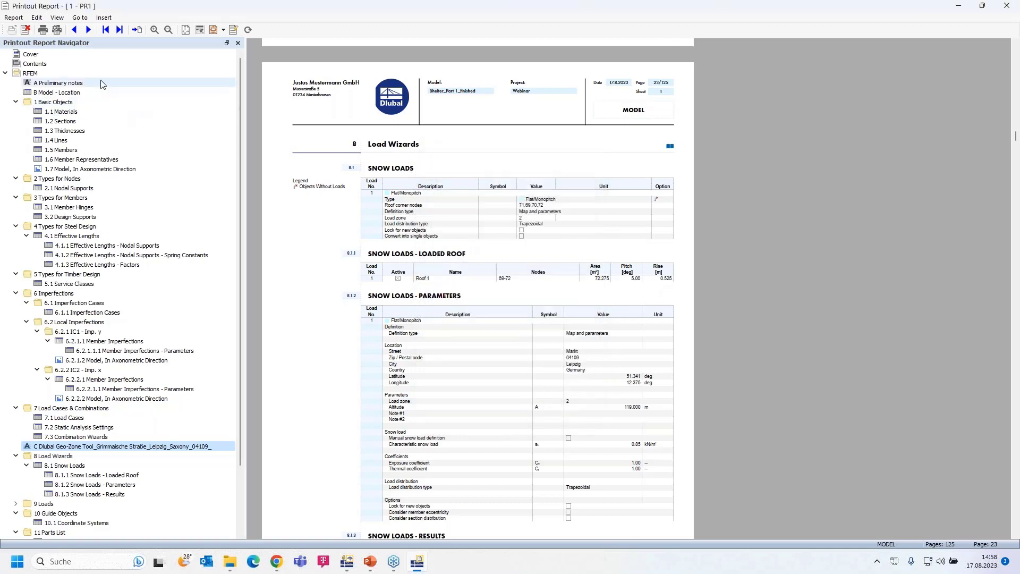
# - Export the printout report to the desktop as PR1.pdf and open the exported file
pyautogui.click(15, 19)
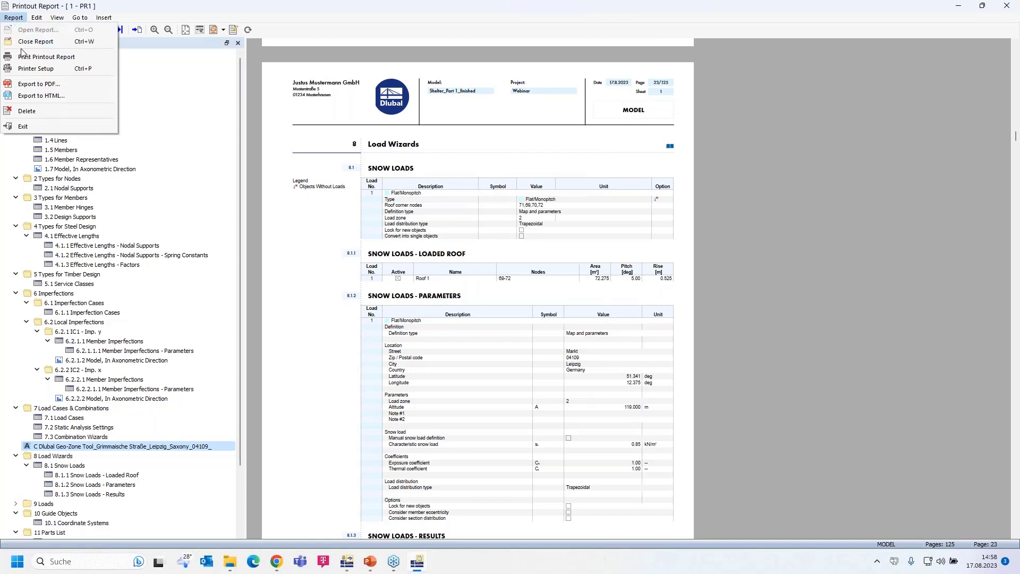
pyautogui.click(68, 83)
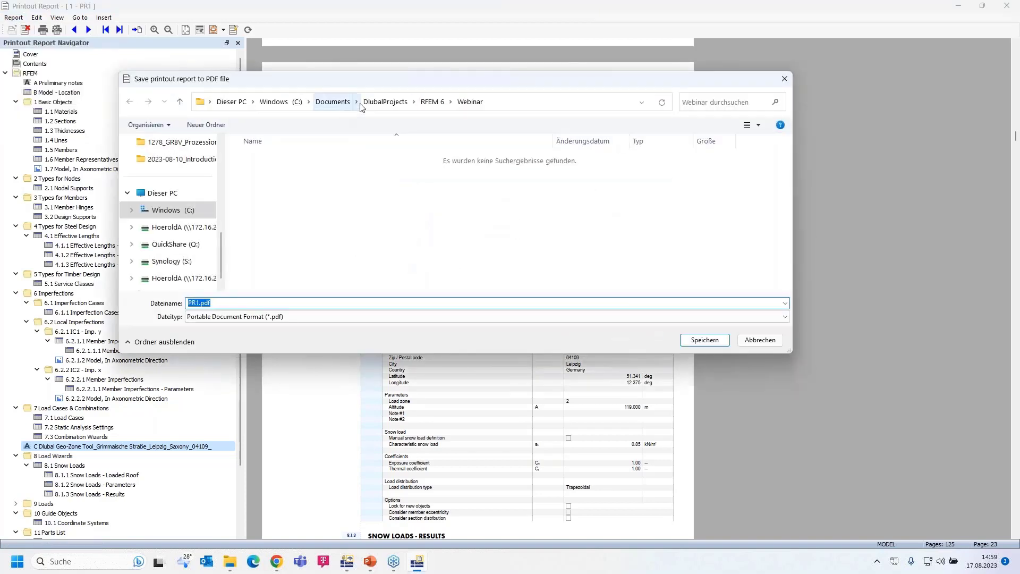
pyautogui.moveTo(431, 85); pyautogui.dragTo(0, 85)
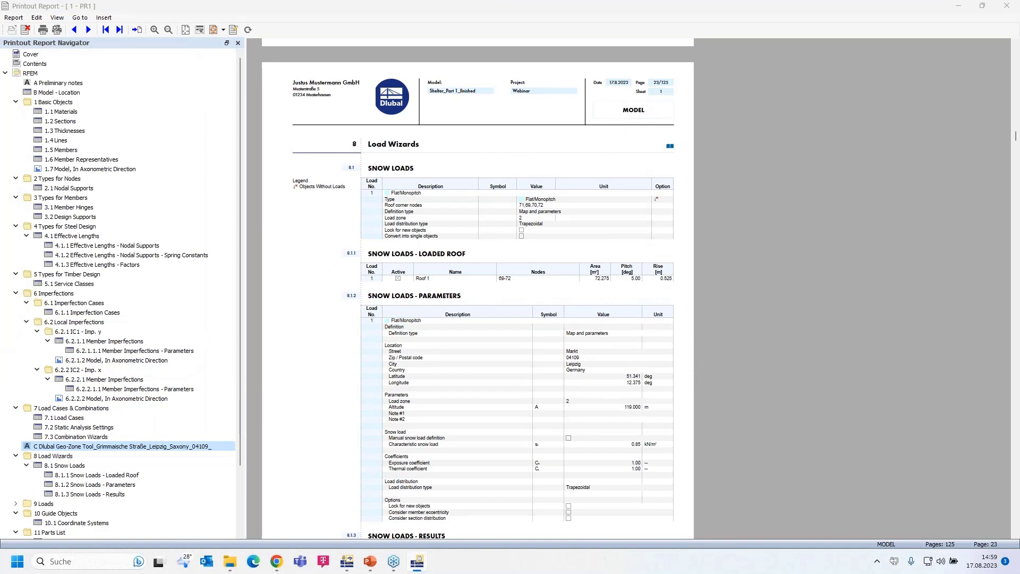
pyautogui.moveTo(1, 85); pyautogui.dragTo(344, 63)
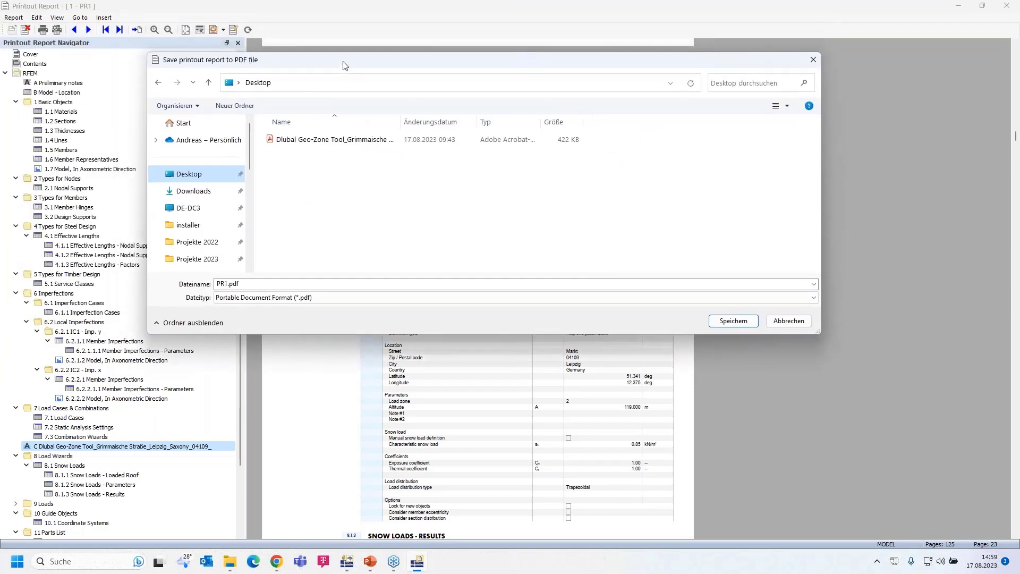
pyautogui.click(738, 321)
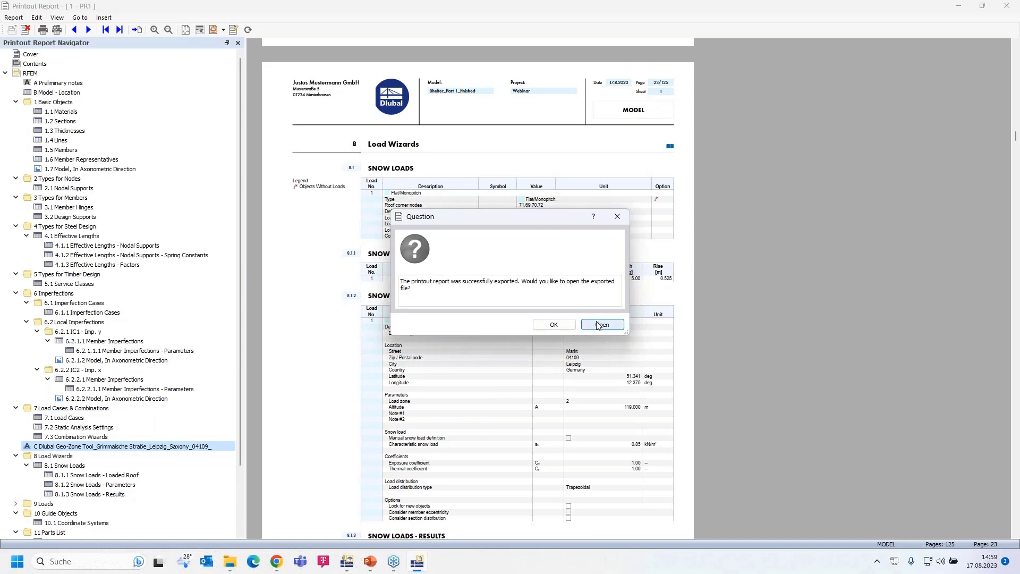
pyautogui.click(600, 324)
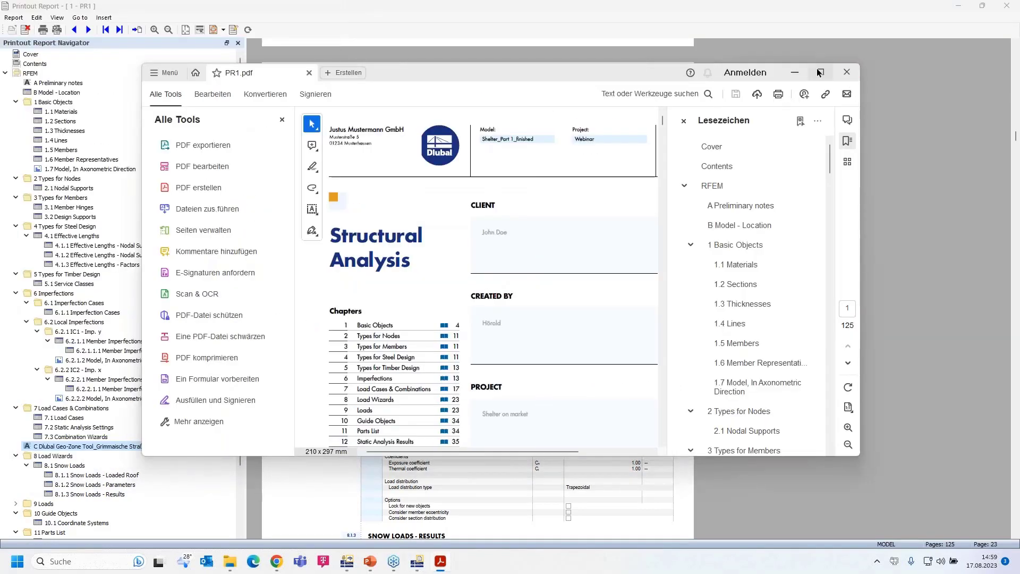
# - Examine the exported PDF full screen, using its bookmarks to reach Types for Nodes, Nodal Supports and Imperfection Cases
pyautogui.click(821, 72)
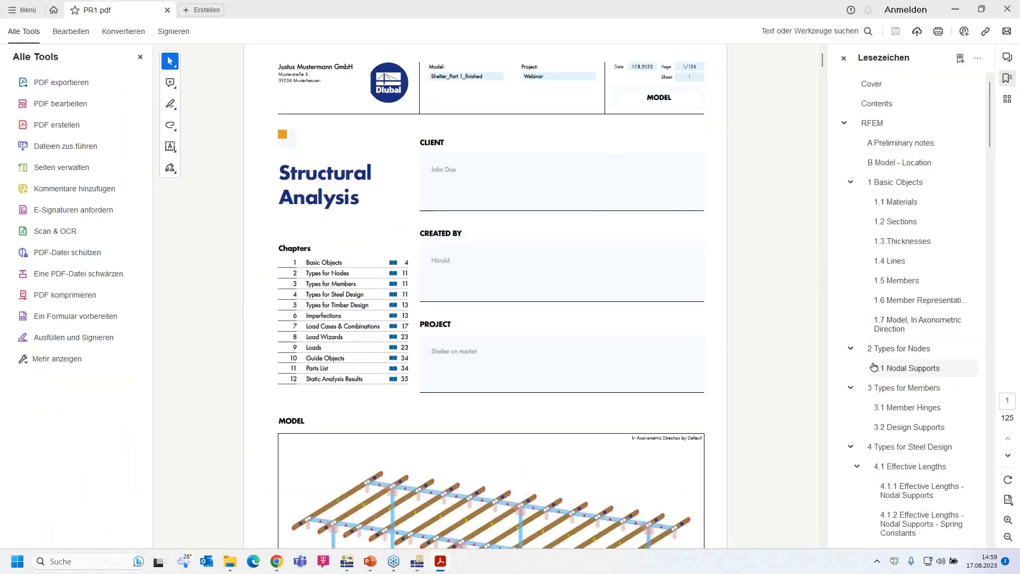
pyautogui.click(905, 353)
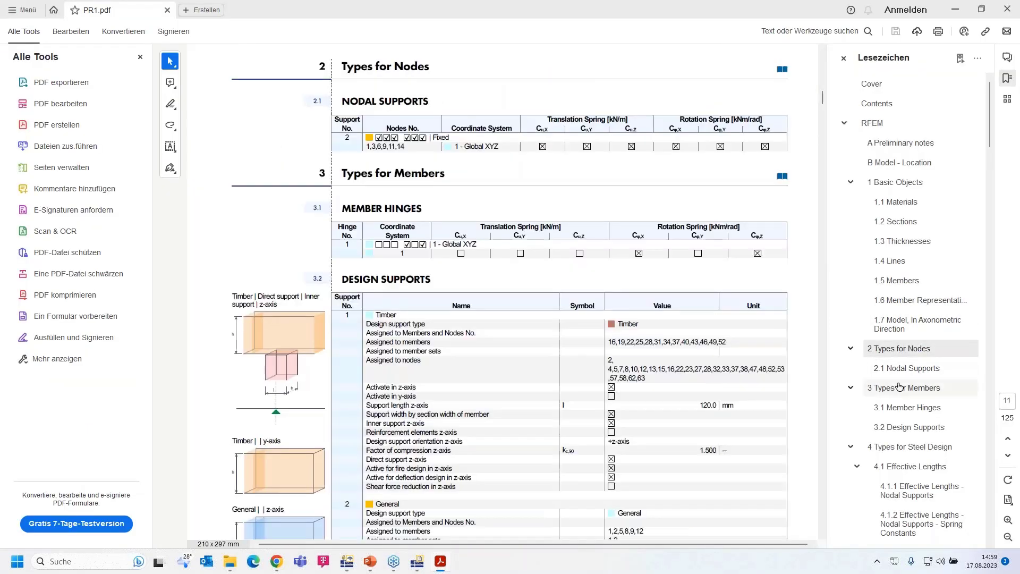
pyautogui.click(906, 374)
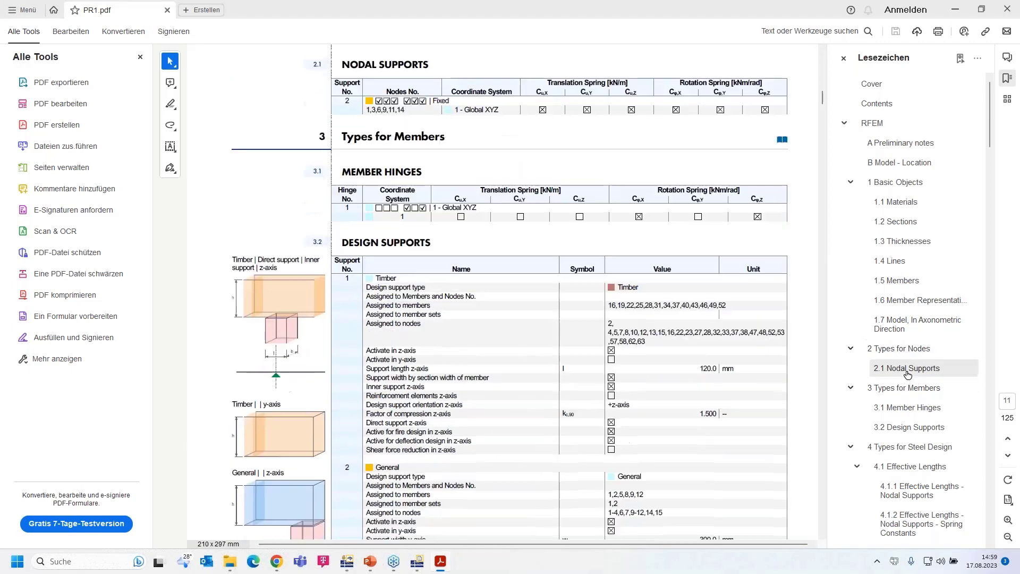
pyautogui.scroll(-5, 908, 377)
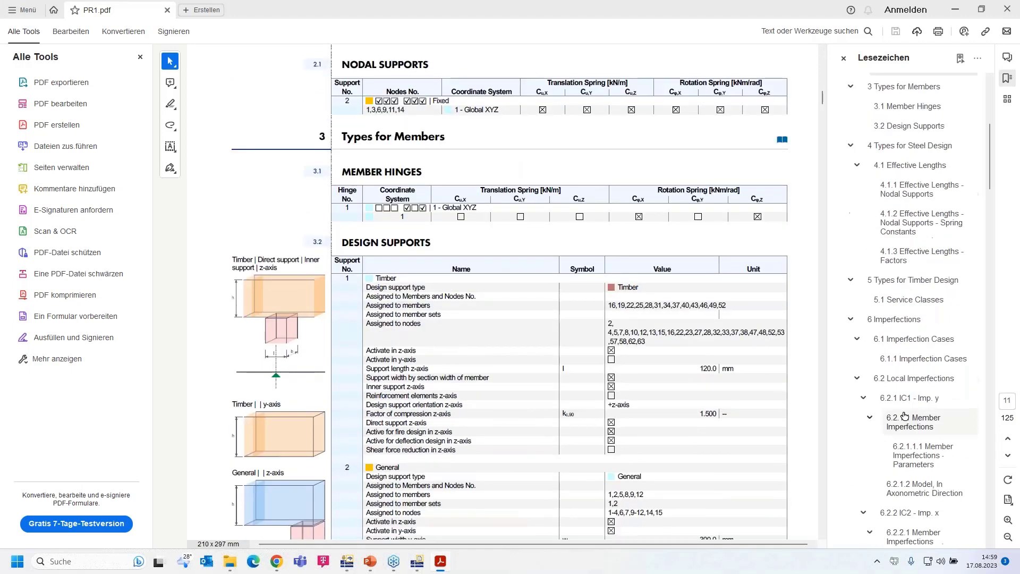
pyautogui.click(909, 359)
pyautogui.scroll(-5, 727, 346)
pyautogui.scroll(-10, 727, 347)
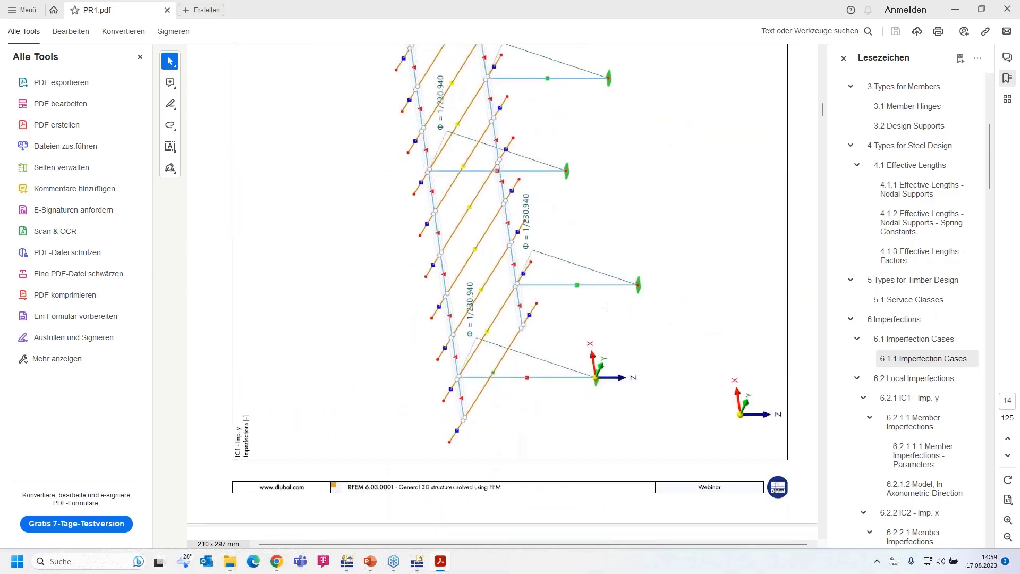
pyautogui.scroll(2, 606, 306)
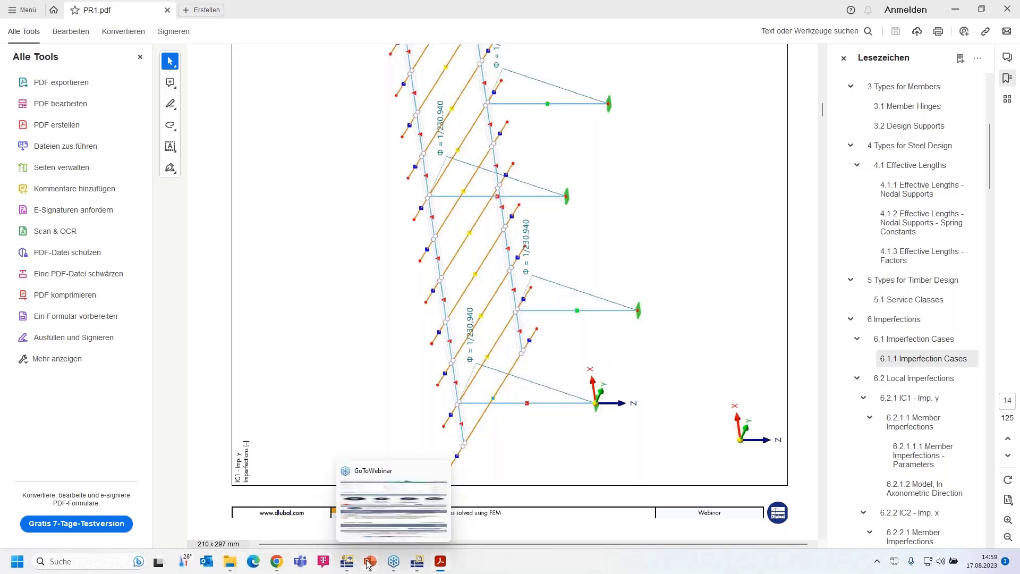
# - Switch to the PowerPoint slideshow and advance from the Content slide to the Book your free Online Appointment slide
pyautogui.moveTo(369, 562)
pyautogui.click(372, 507)
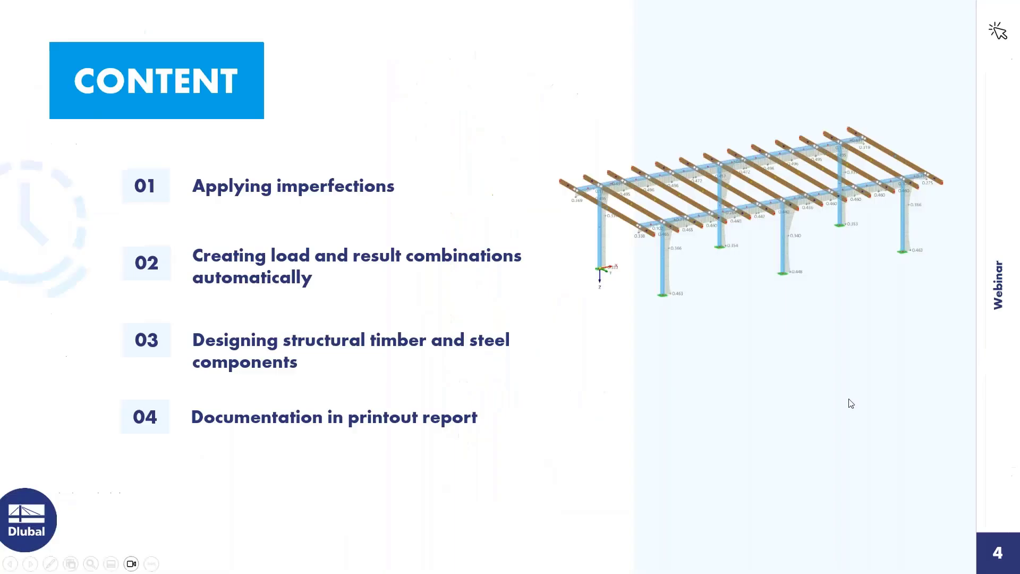
pyautogui.click(887, 465)
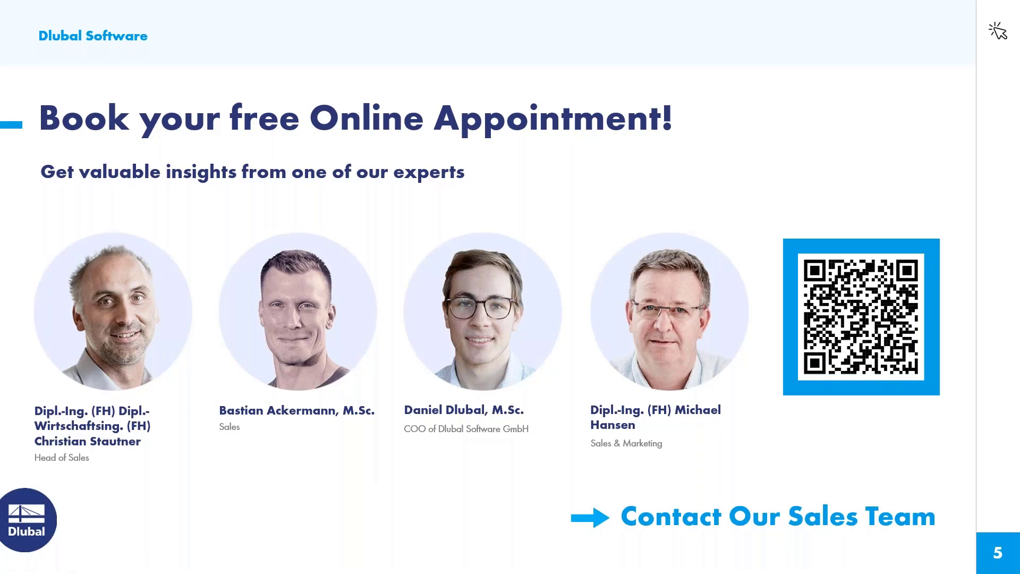
# - Switch to the Dlubal website in Chrome and open the Webinars page from the site's events section
pyautogui.hotkey('alt', 'Tab')
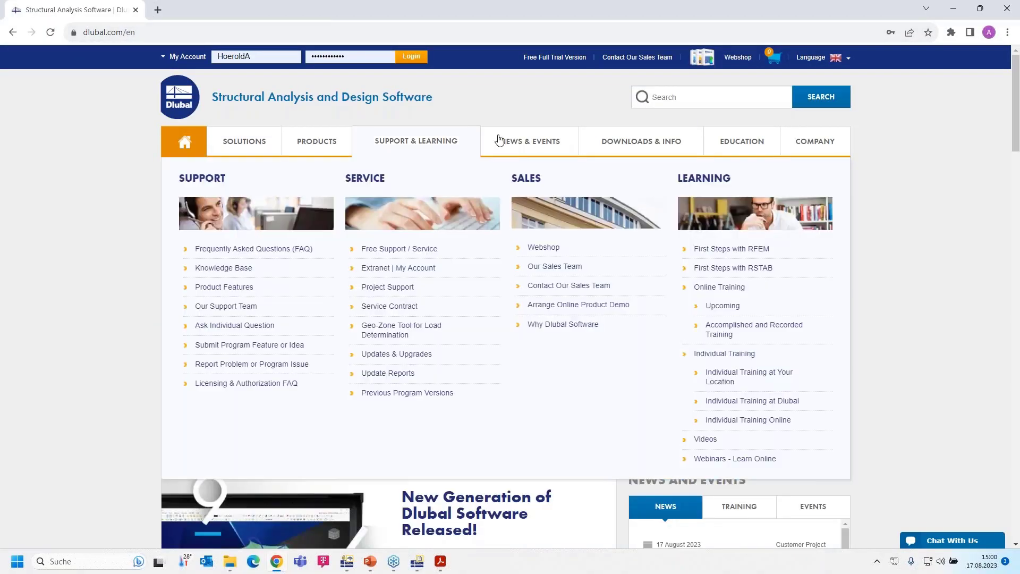
pyautogui.moveTo(528, 147)
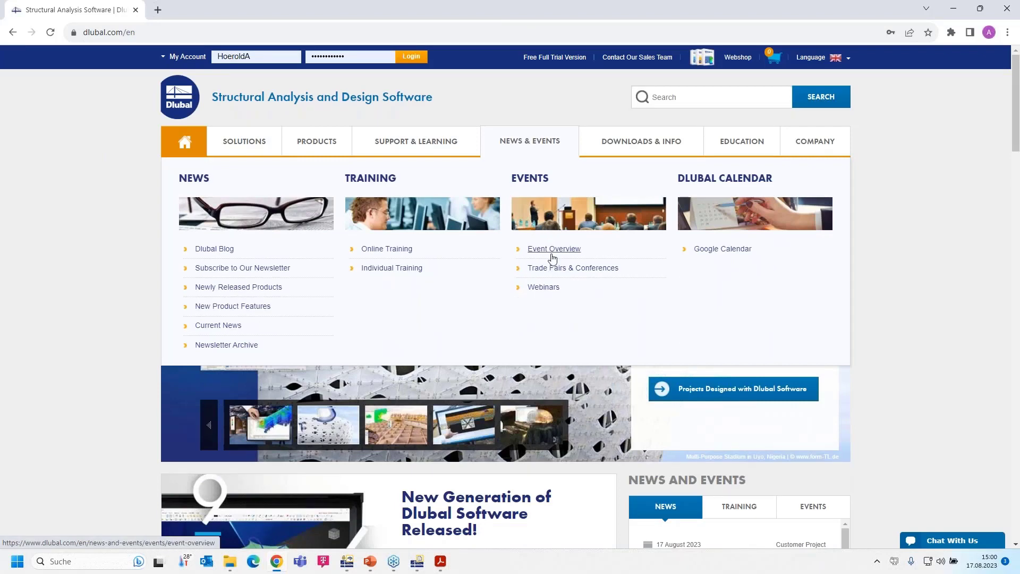
pyautogui.click(544, 288)
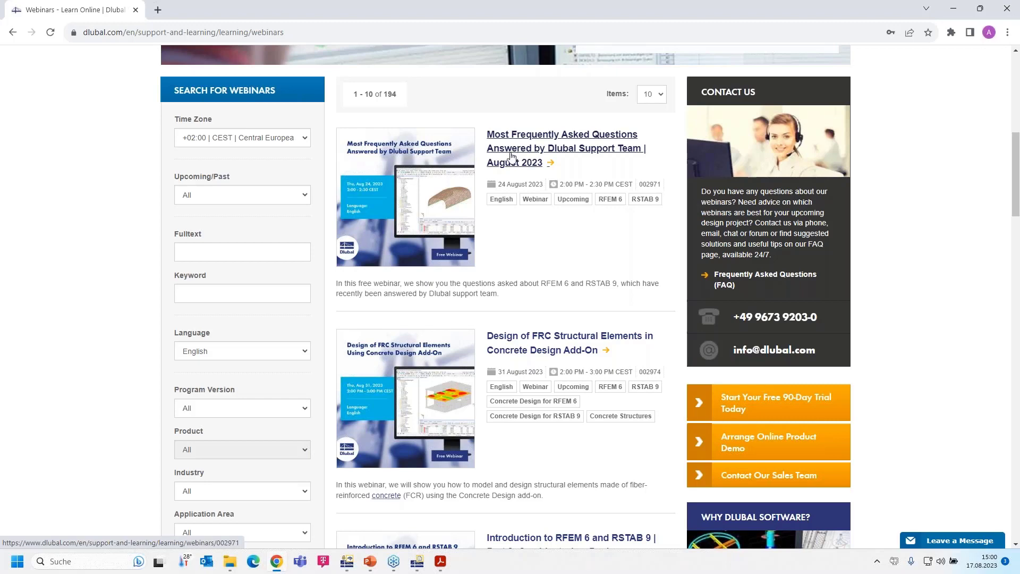
# - Look through the webinar list and open Introduction to RFEM 6 and RSTAB 9 | Part 2: Combinatorics, Design, Documentation
pyautogui.scroll(-4, 516, 154)
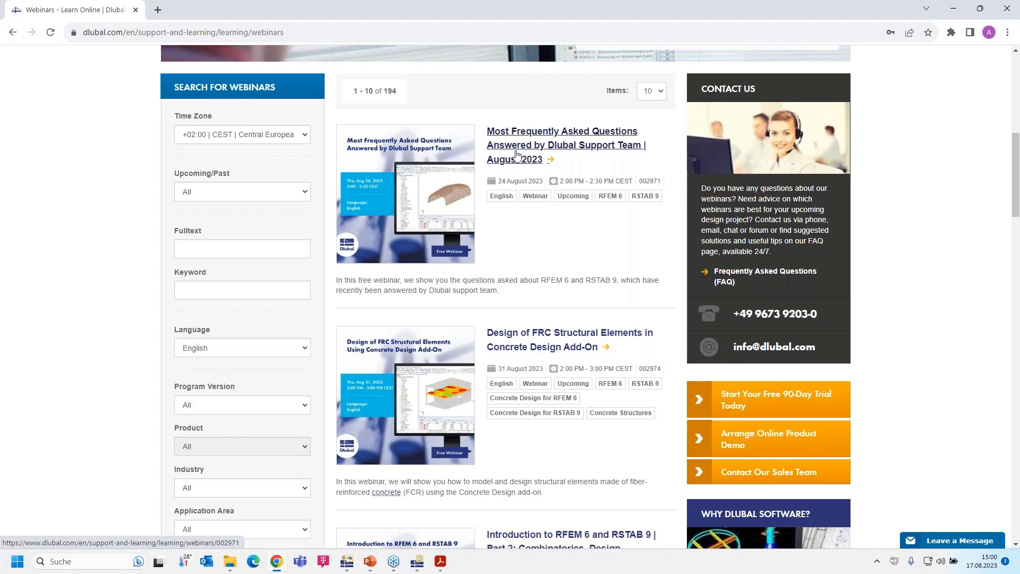
pyautogui.scroll(3, 517, 154)
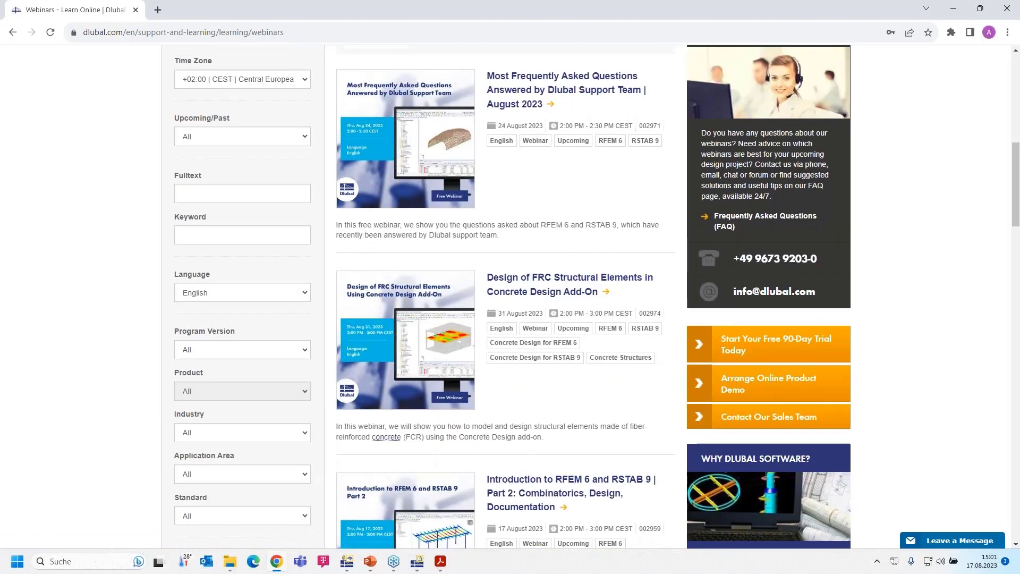
pyautogui.scroll(-2, 517, 156)
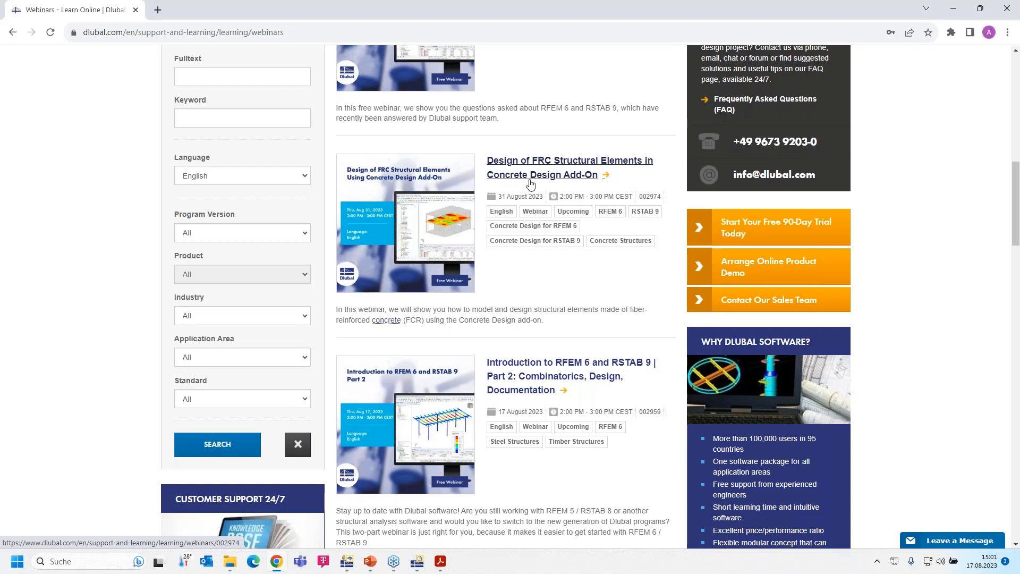
pyautogui.scroll(-4, 544, 225)
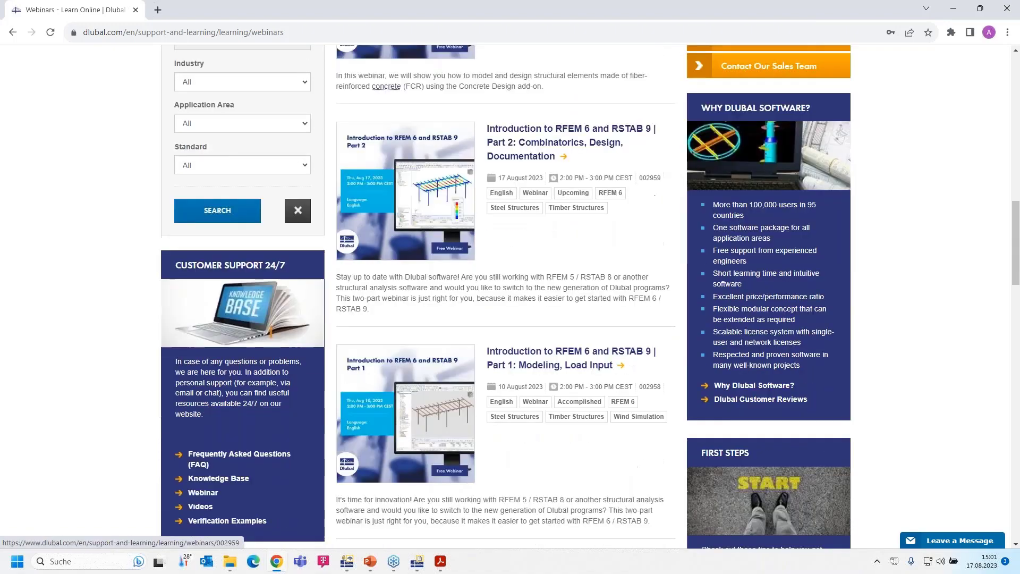
pyautogui.scroll(-1, 544, 225)
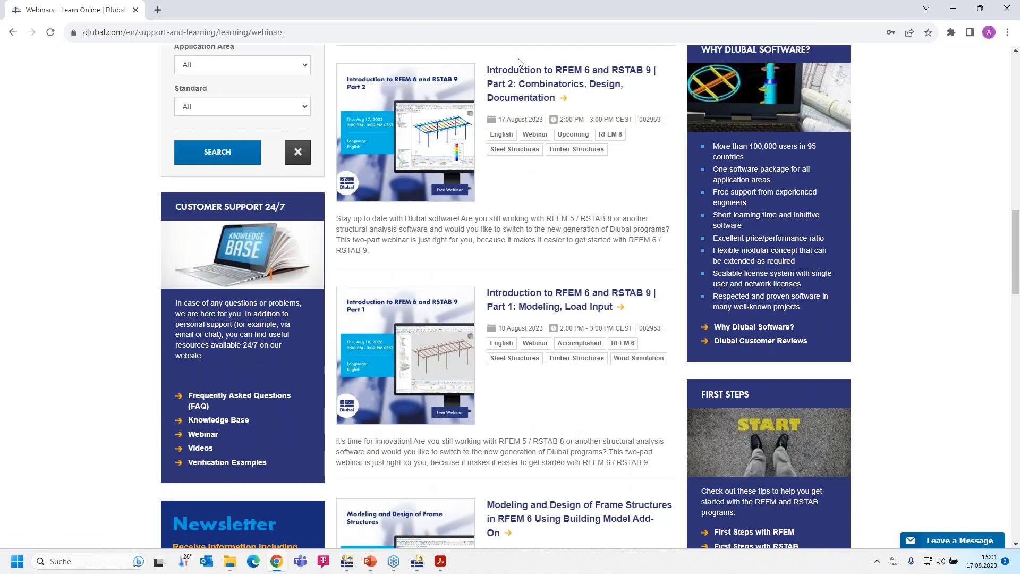
pyautogui.click(536, 87)
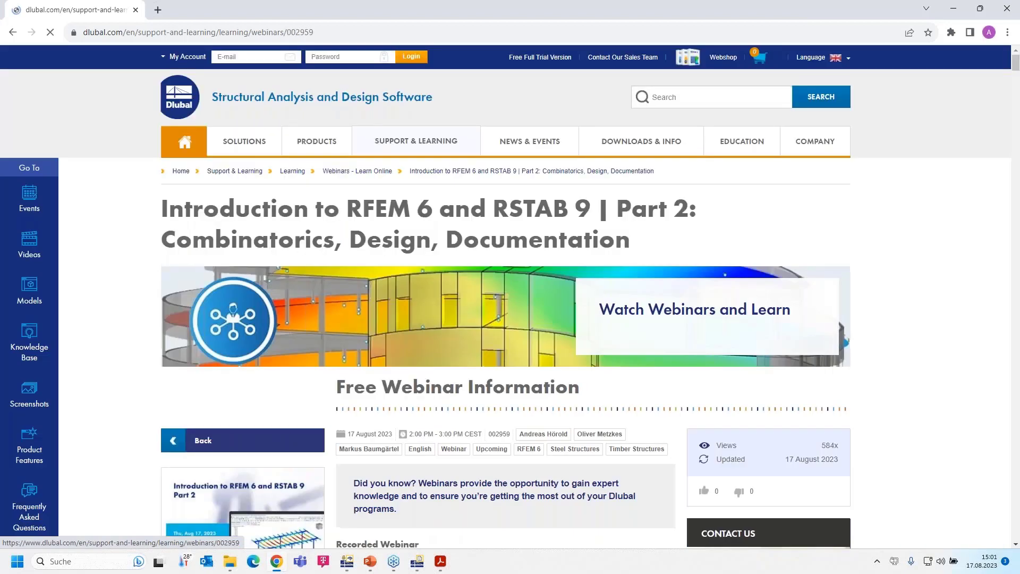
# - Review the Part 2 webinar page from the recorded webinar and presentation slides download through to Videos and Models to Download
pyautogui.moveTo(429, 197)
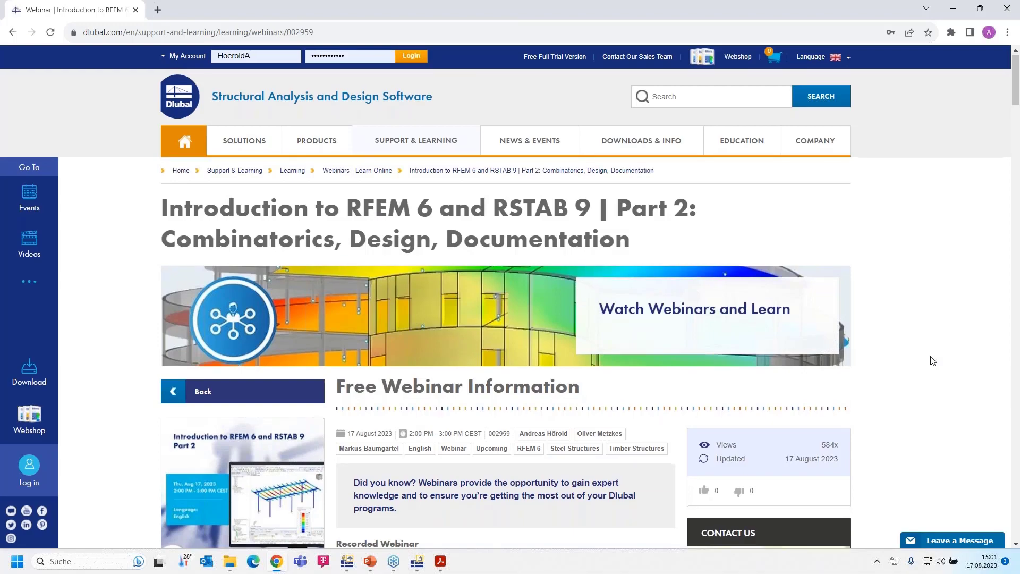
pyautogui.scroll(-6, 928, 357)
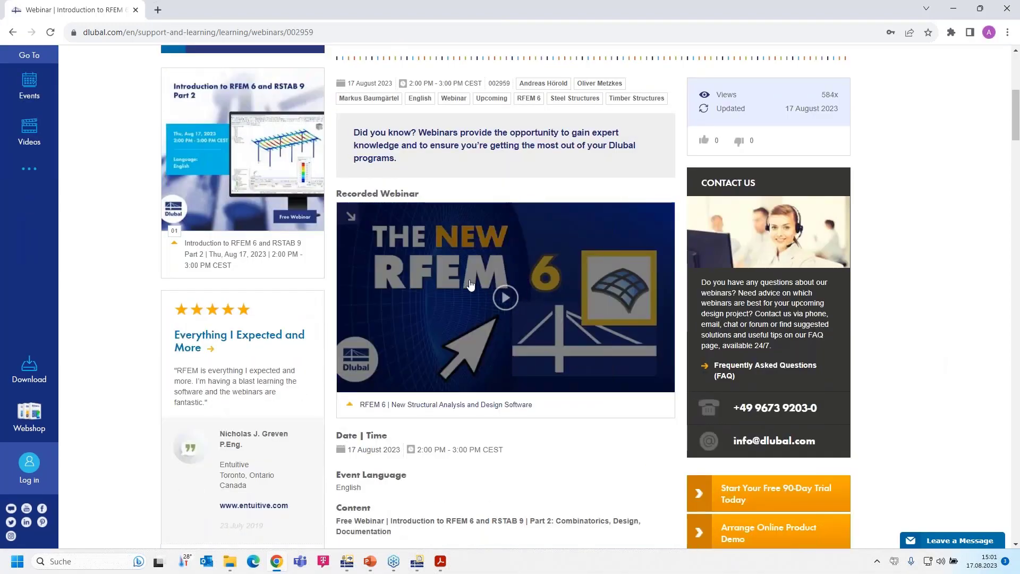
pyautogui.scroll(-4, 520, 300)
pyautogui.scroll(-15, 520, 302)
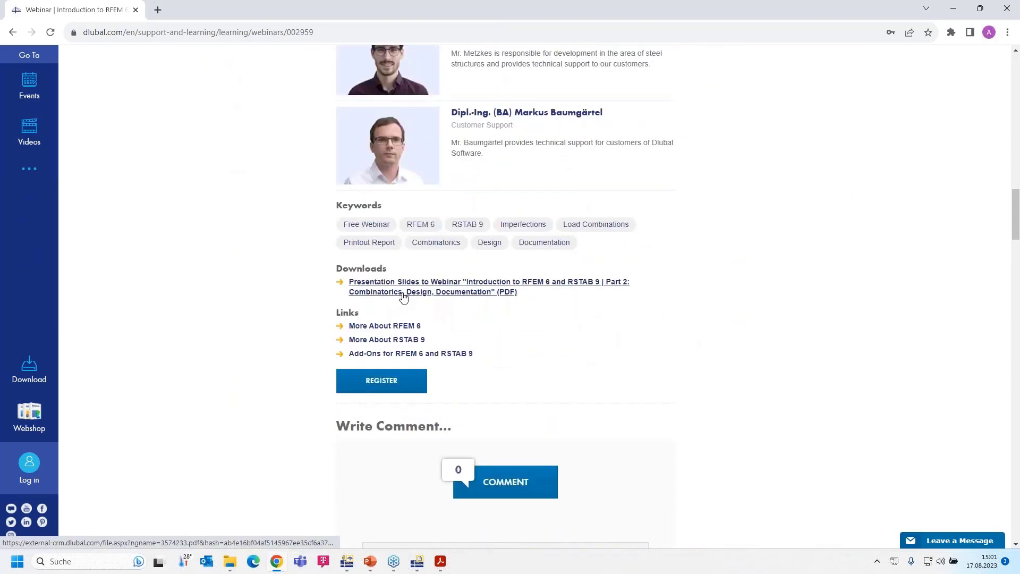
pyautogui.scroll(-9, 400, 299)
pyautogui.scroll(-14, 314, 295)
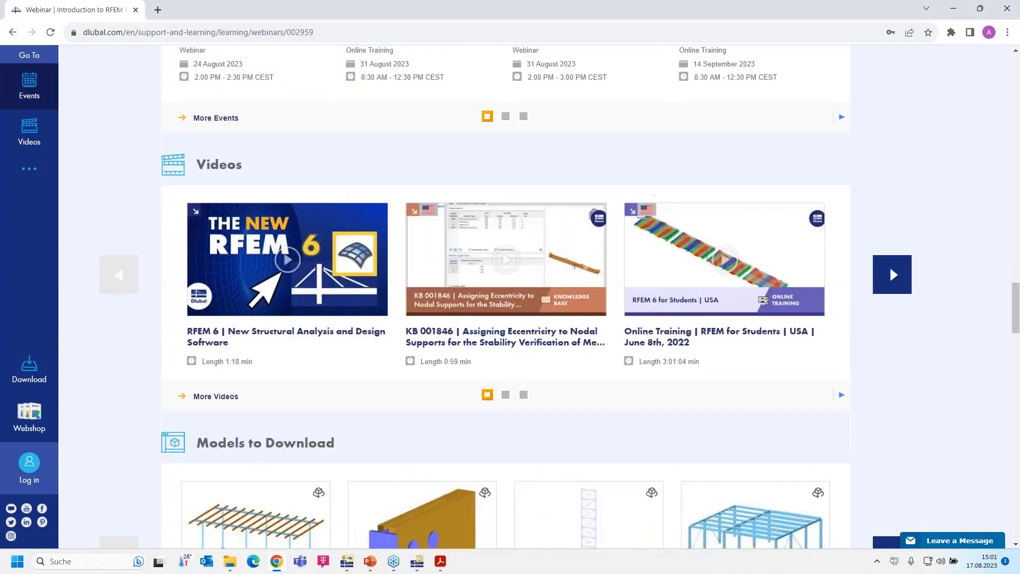